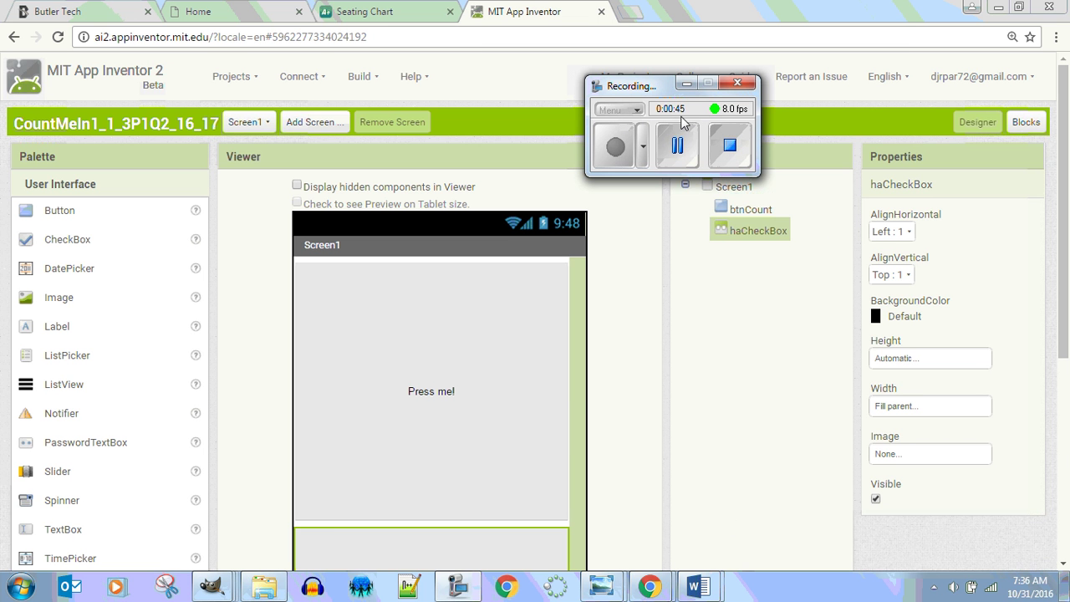
Create a new project named CountMeInP1Q2_16_17Part2.
left_click_drag(633, 94, 702, 100)
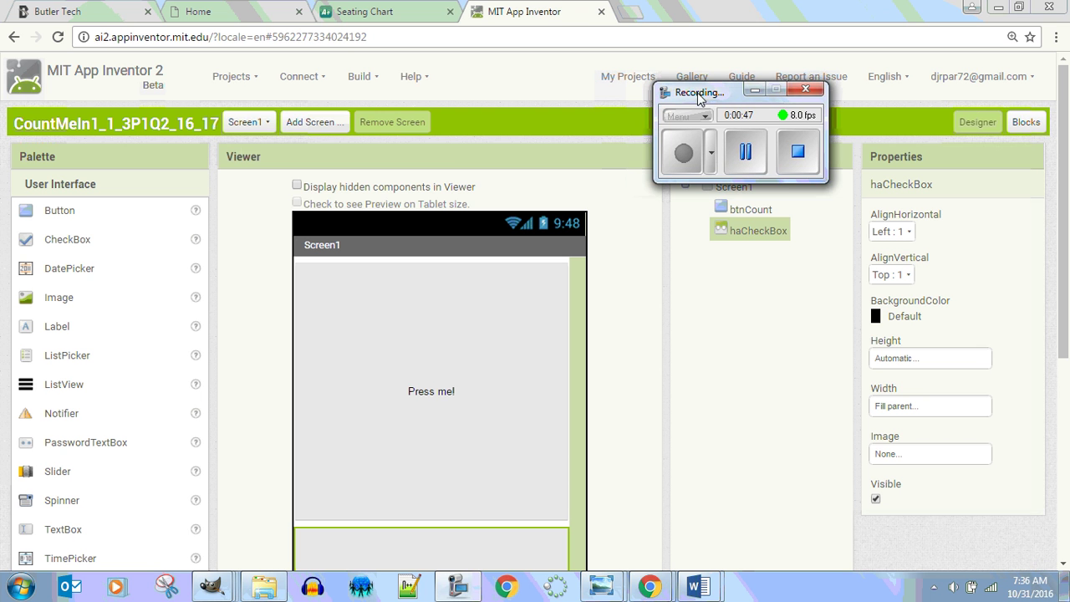
left_click(227, 79)
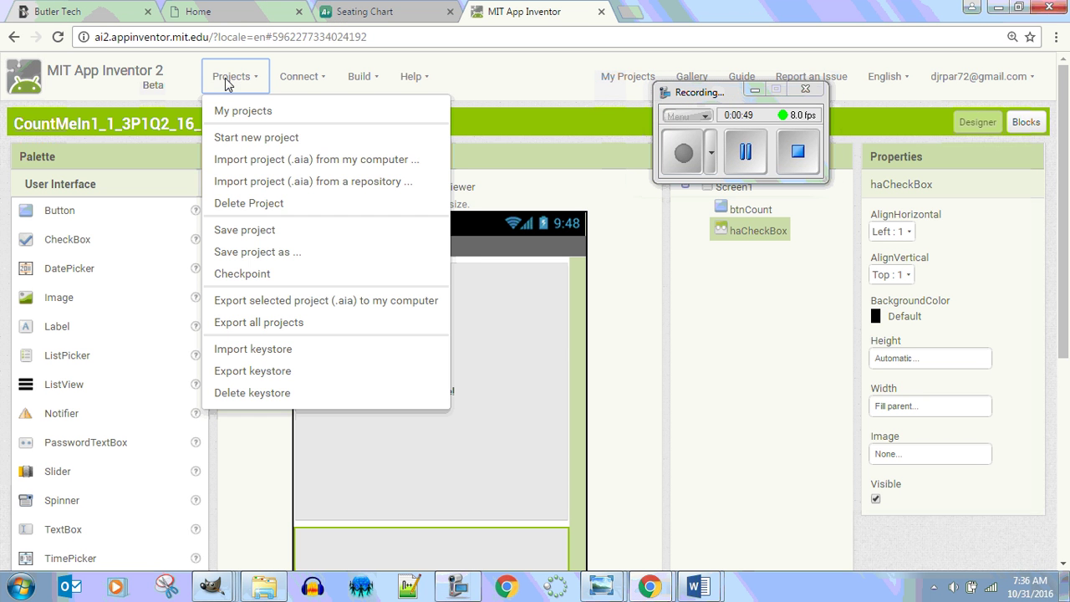
left_click(236, 137)
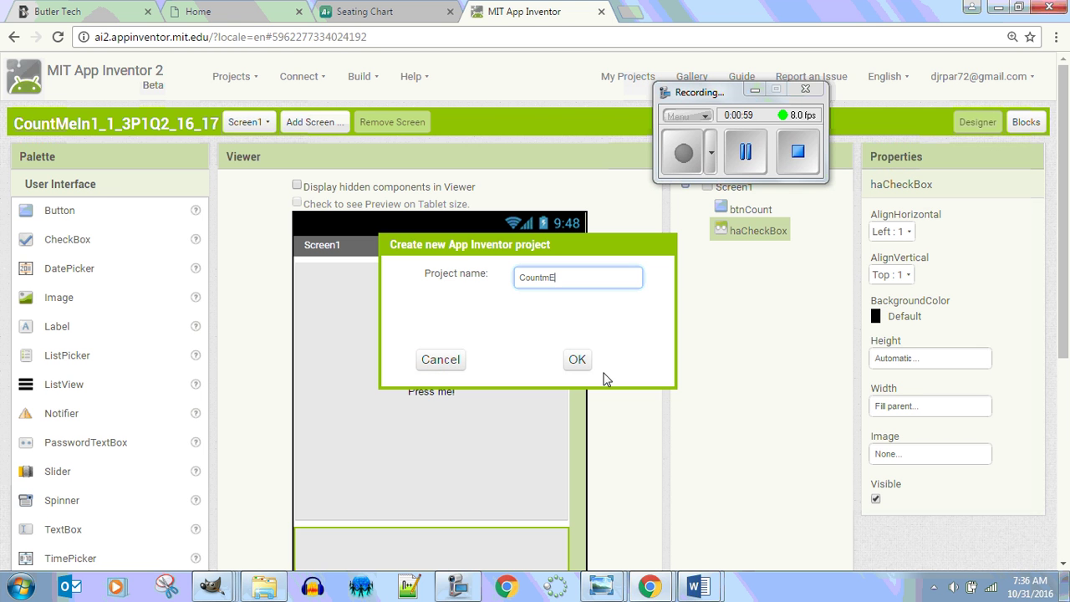
key("BackSpace")
key("BackSpace")
left_click(574, 364)
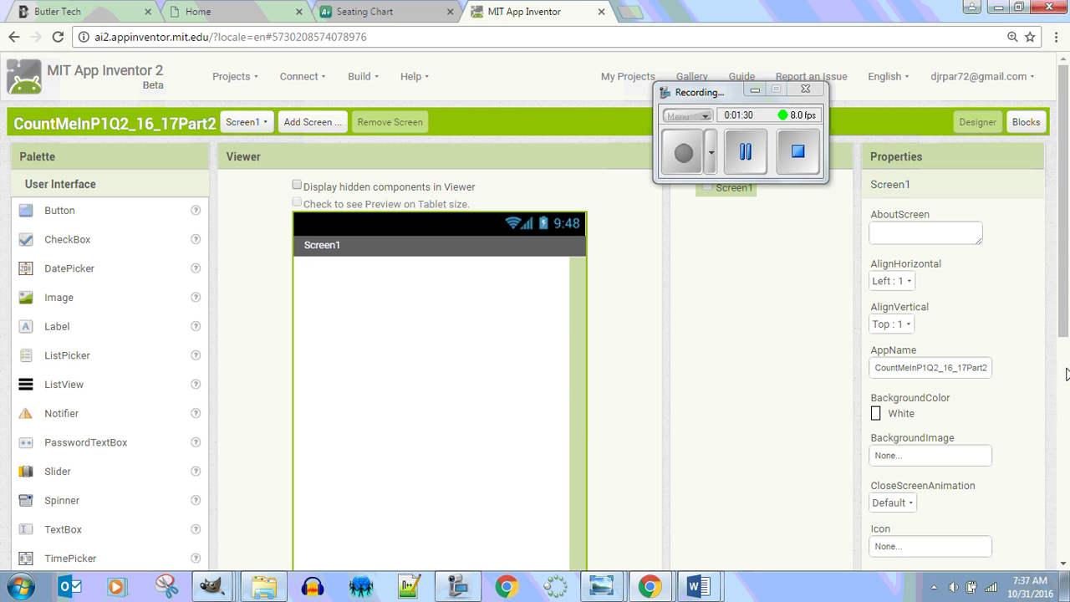
Add a Button to Screen1 and rename it btnBigCountButton.
left_click_drag(1064, 318, 1067, 383)
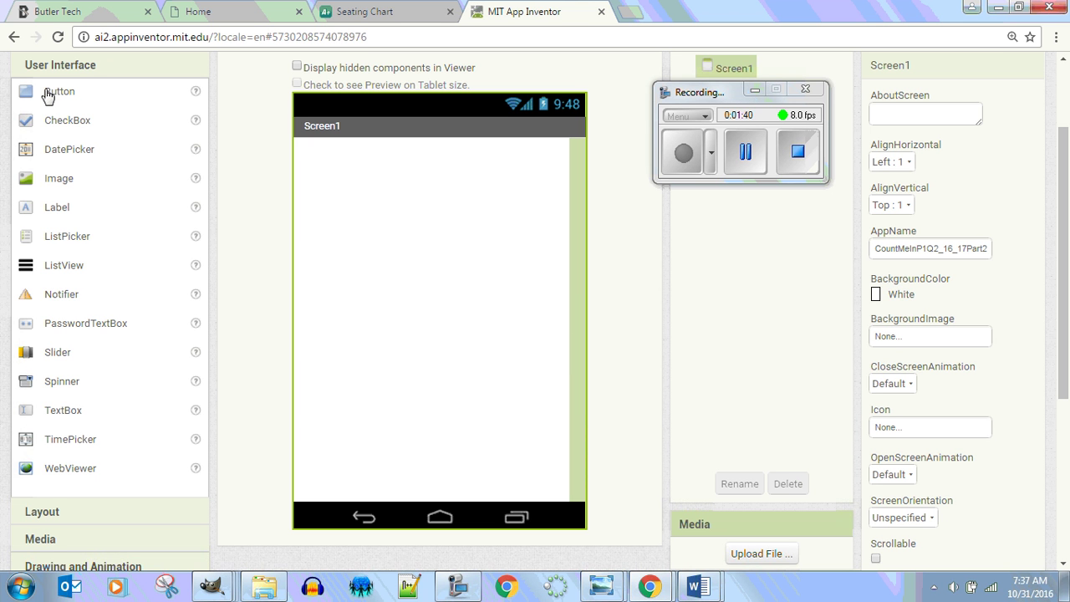
left_click_drag(47, 94, 410, 187)
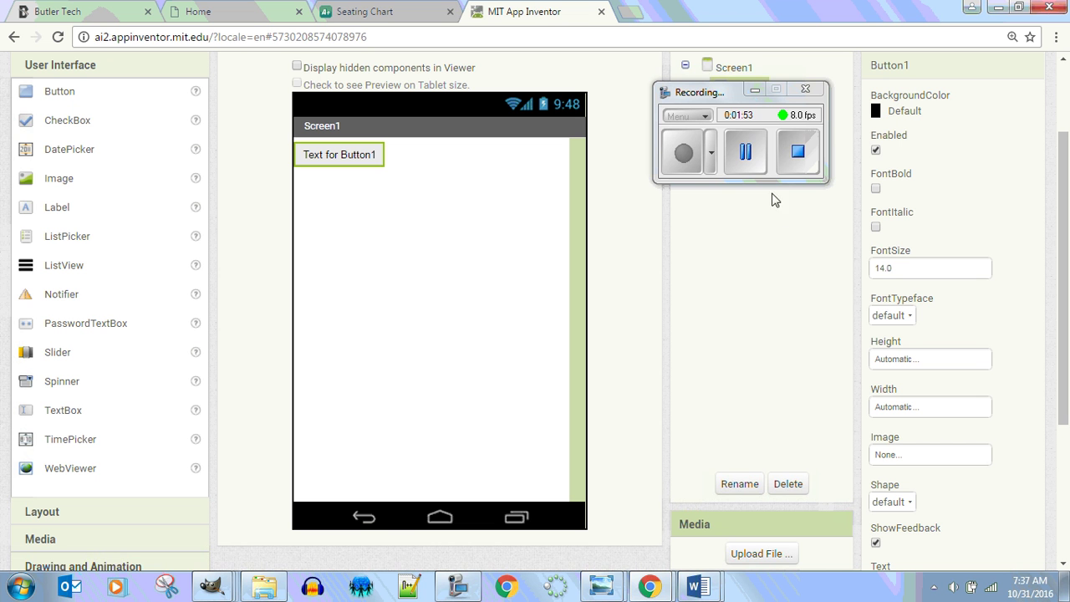
left_click(734, 484)
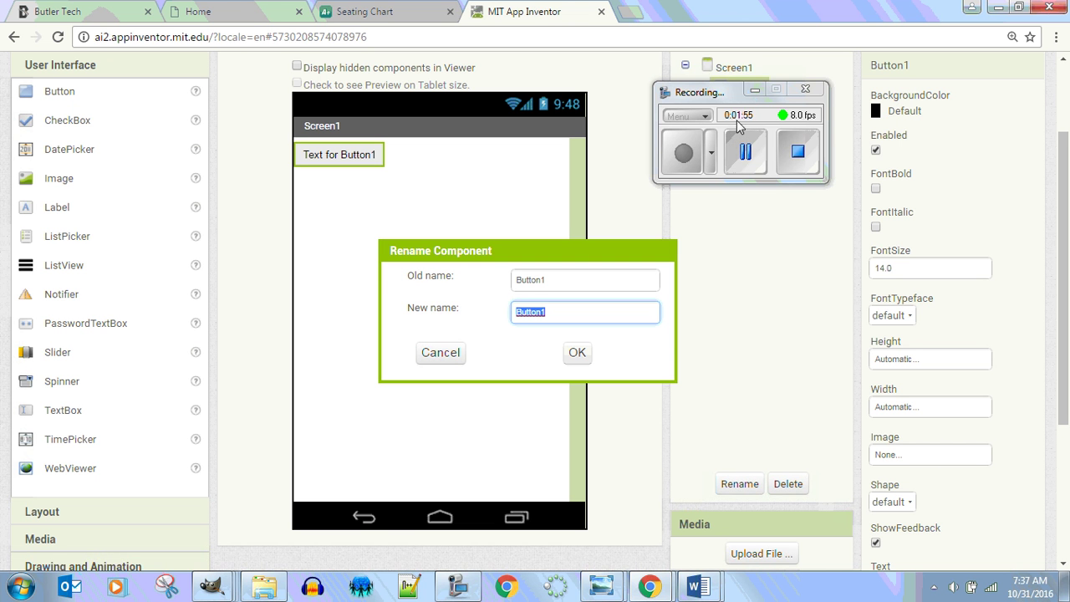
left_click(755, 90)
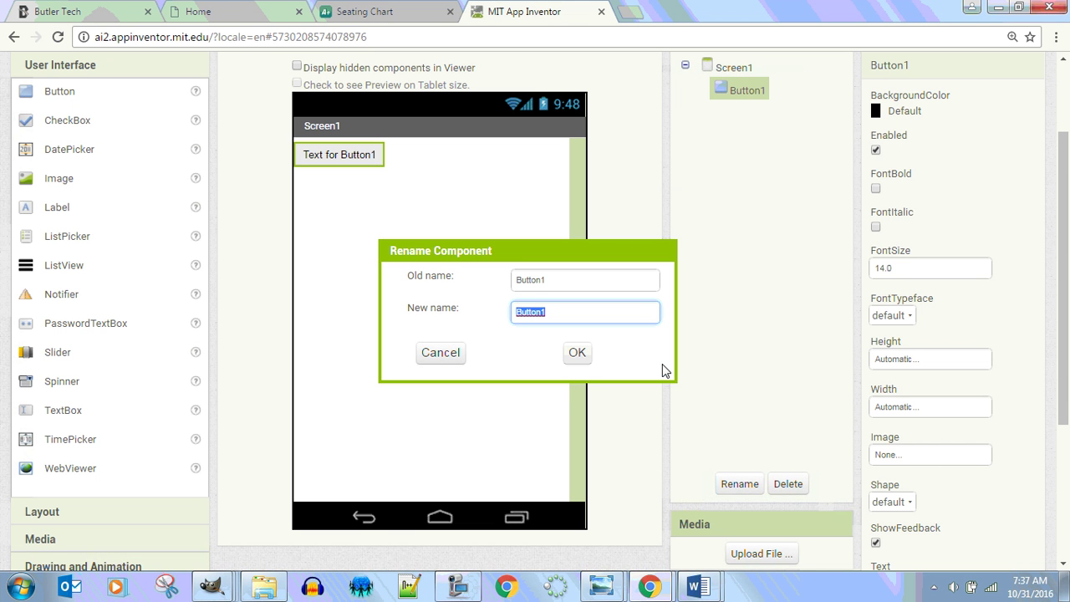
type("btnBigCount")
key("Return")
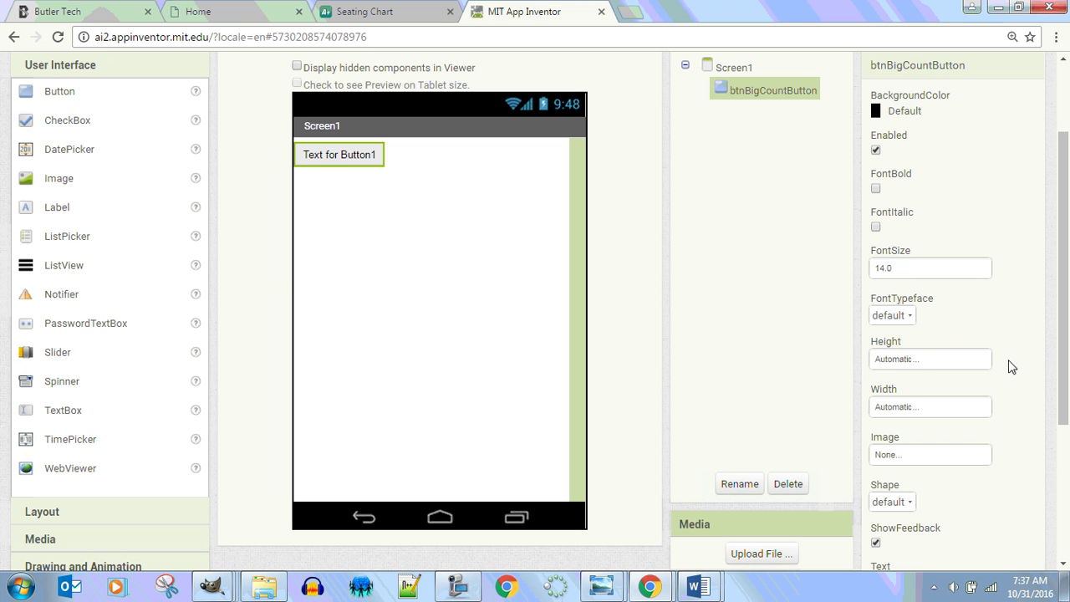
Set both the height and the width of btnBigCountButton to Fill parent.
left_click(942, 360)
left_click(903, 378)
left_click(949, 446)
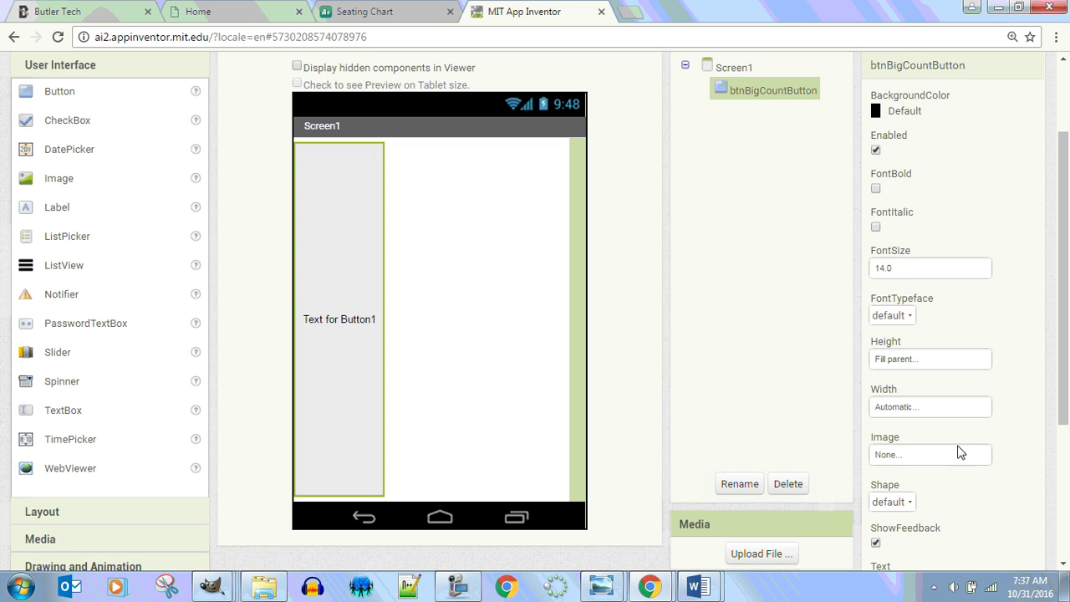
left_click(916, 410)
left_click(898, 426)
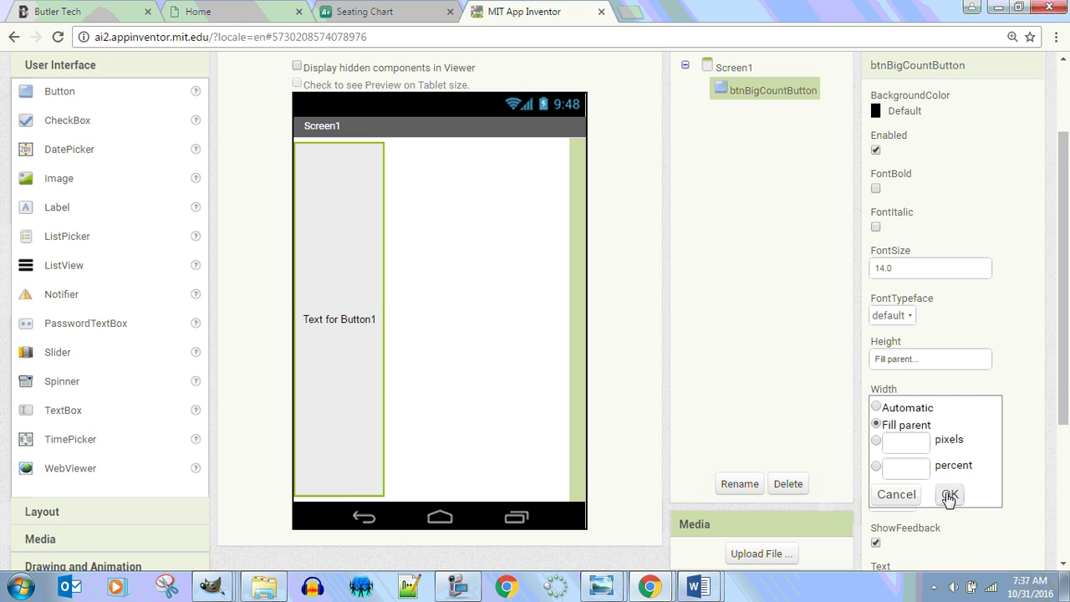
left_click(949, 494)
Change the text of btnBigCountButton to "Press Me!".
left_click_drag(1064, 355, 1034, 282)
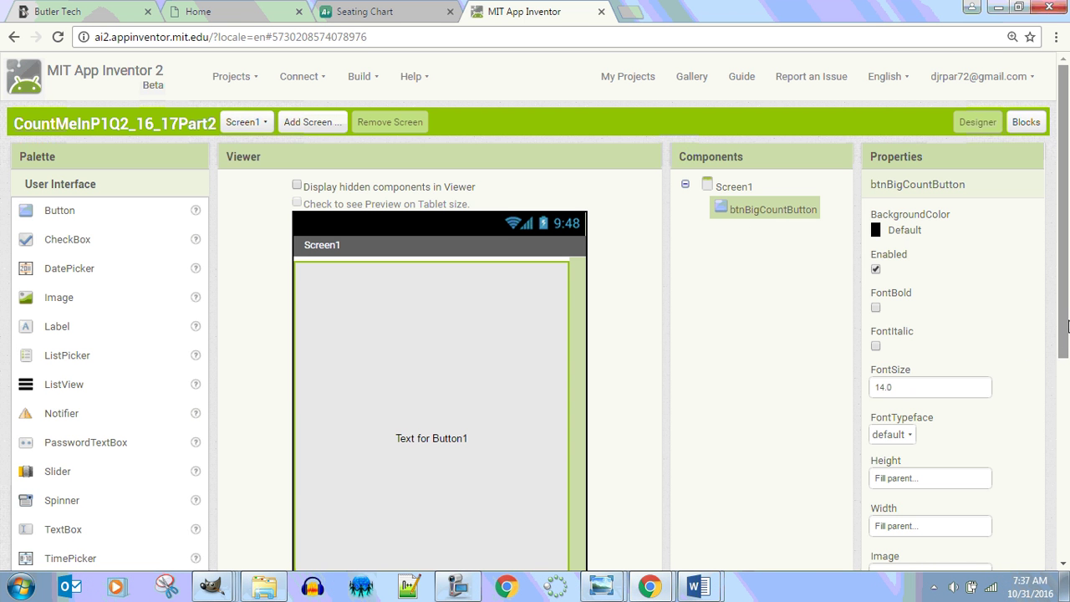
left_click_drag(1067, 326, 1057, 451)
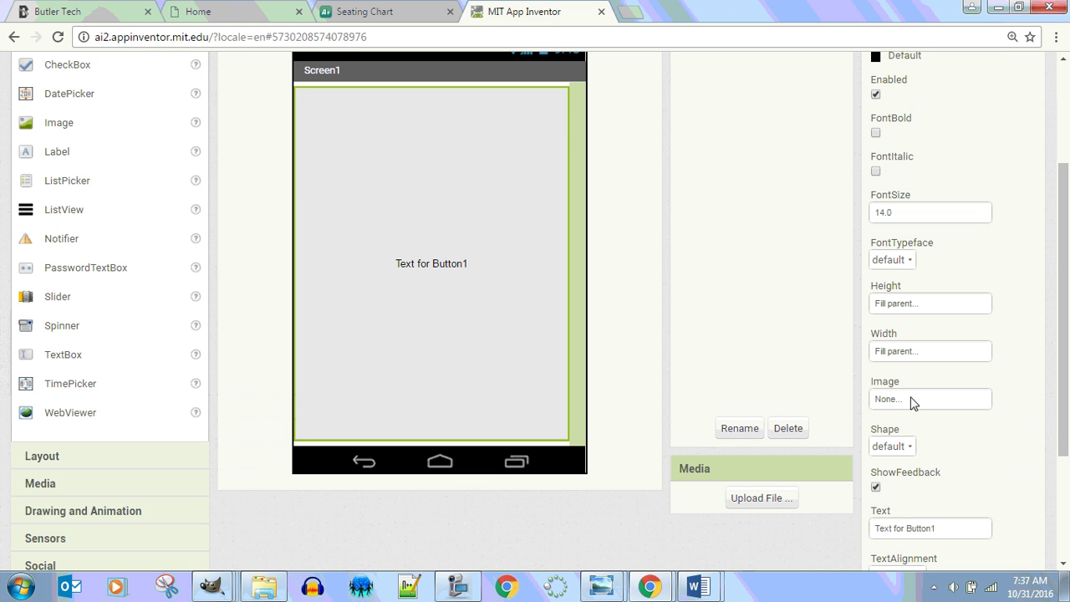
left_click(953, 528)
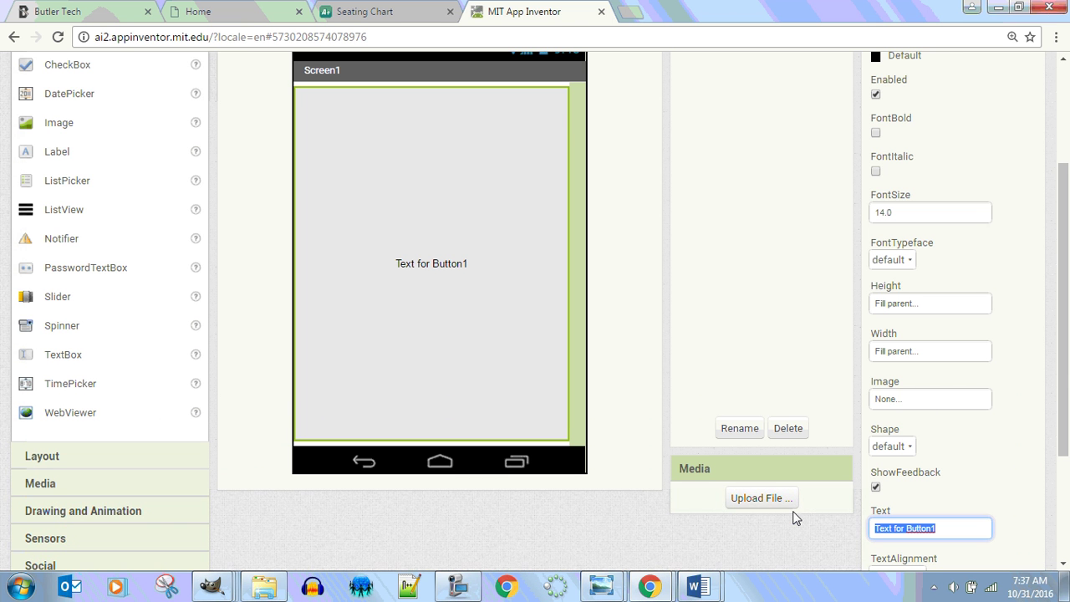
type("Press Me!")
key("Return")
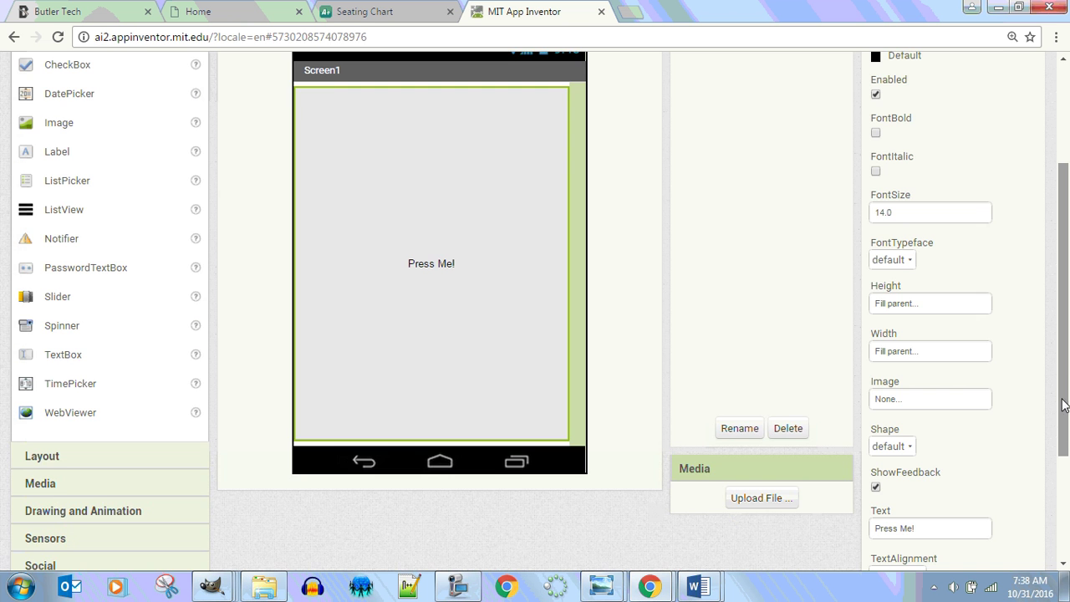
Add two HorizontalArrangement layouts below the big button on Screen1, one under the other.
scroll(1065, 401, "down", 2)
scroll(1065, 359, "up", 3)
scroll(1065, 351, "up", 1)
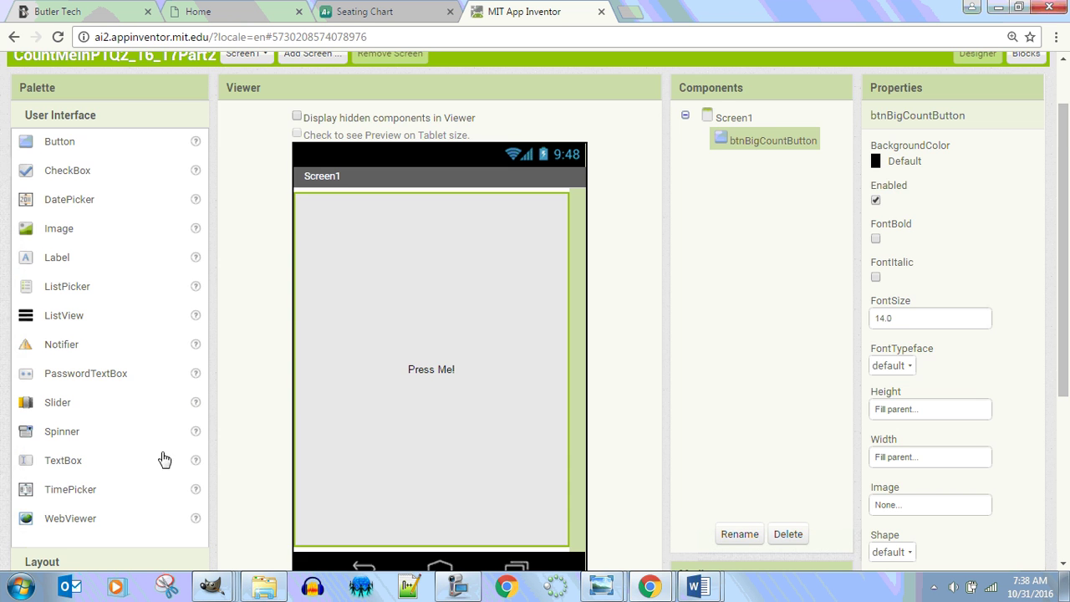
scroll(134, 380, "down", 2)
left_click(59, 406)
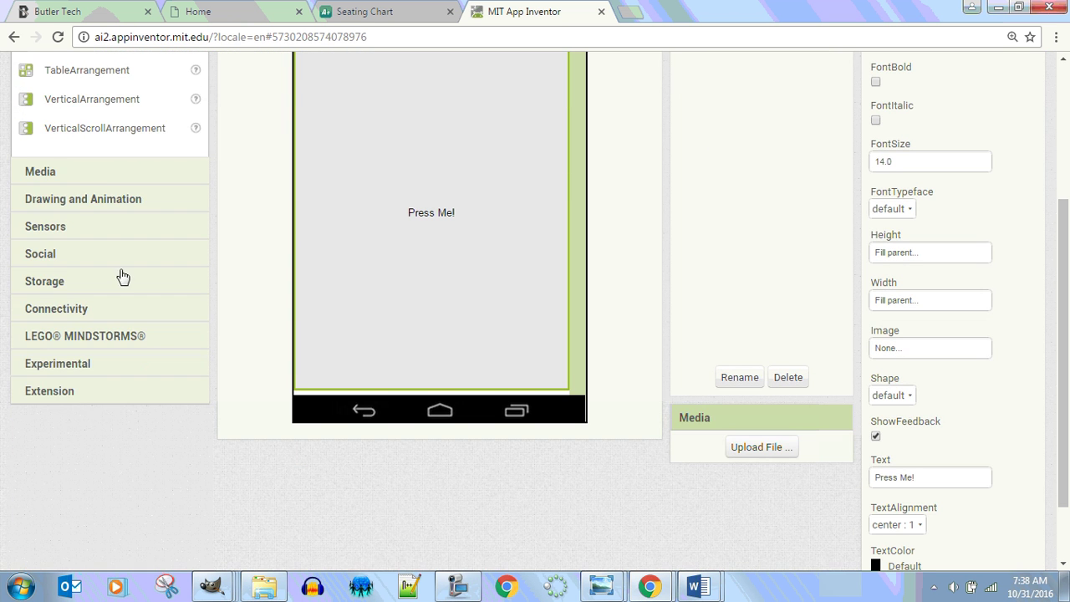
scroll(178, 208, "up", 2)
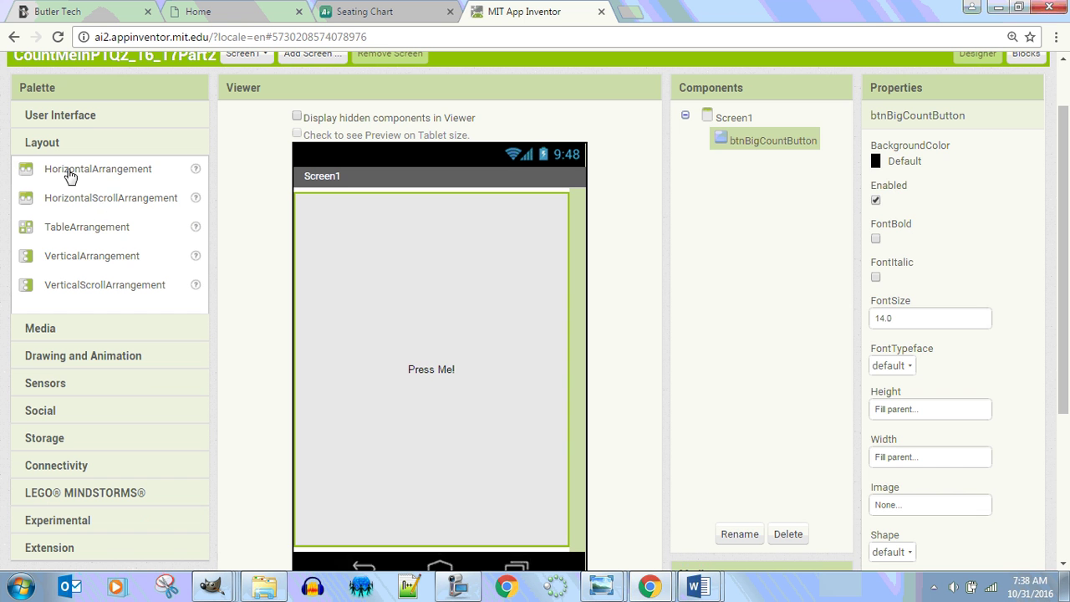
left_click_drag(71, 172, 361, 500)
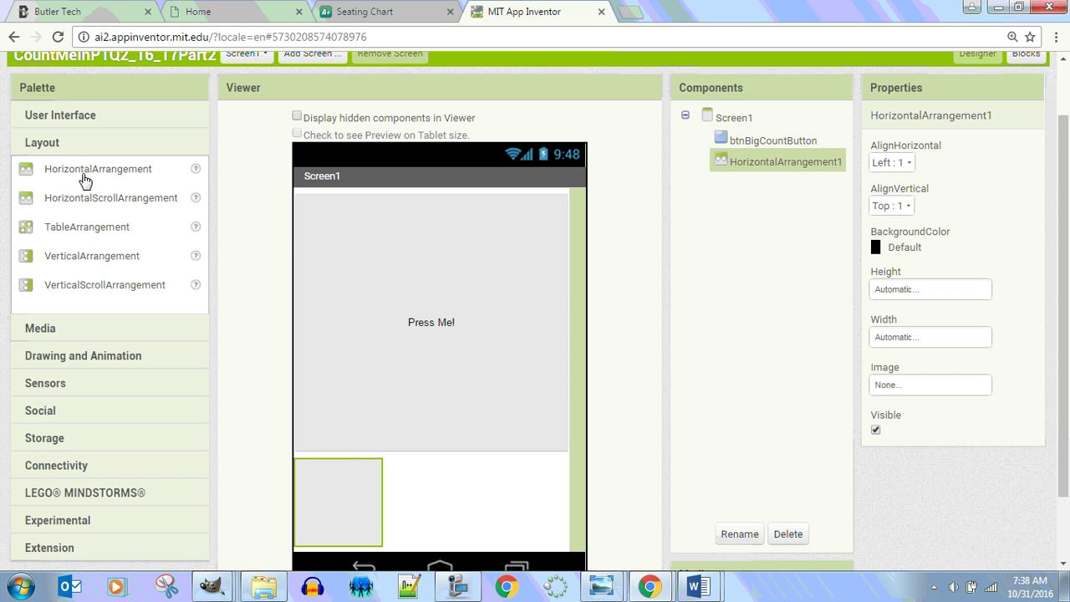
left_click_drag(83, 178, 336, 555)
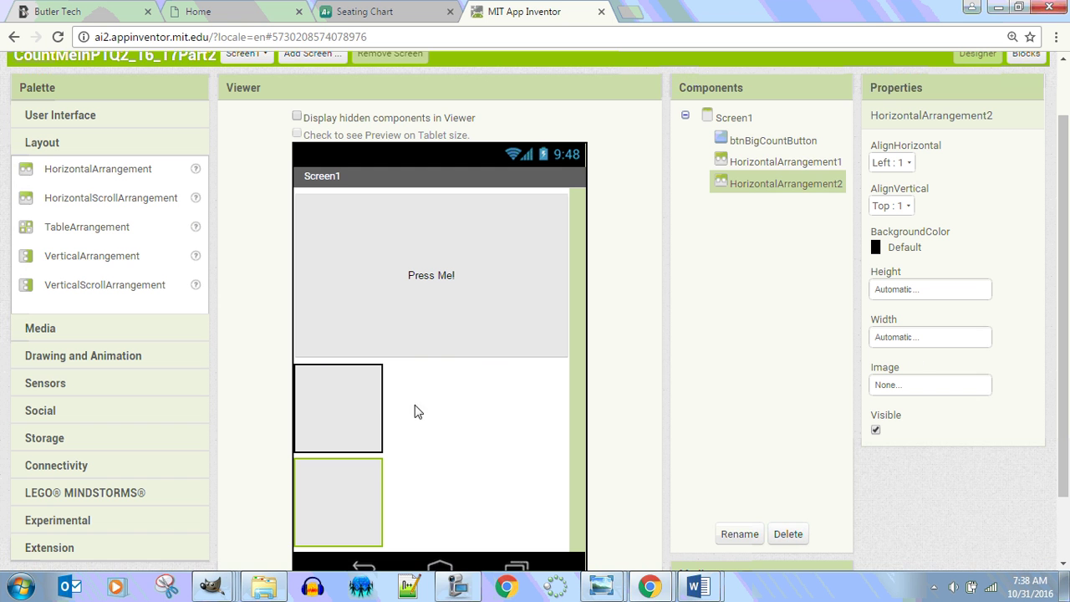
Rename the upper horizontal arrangement as ha1.
left_click(364, 413)
left_click(740, 537)
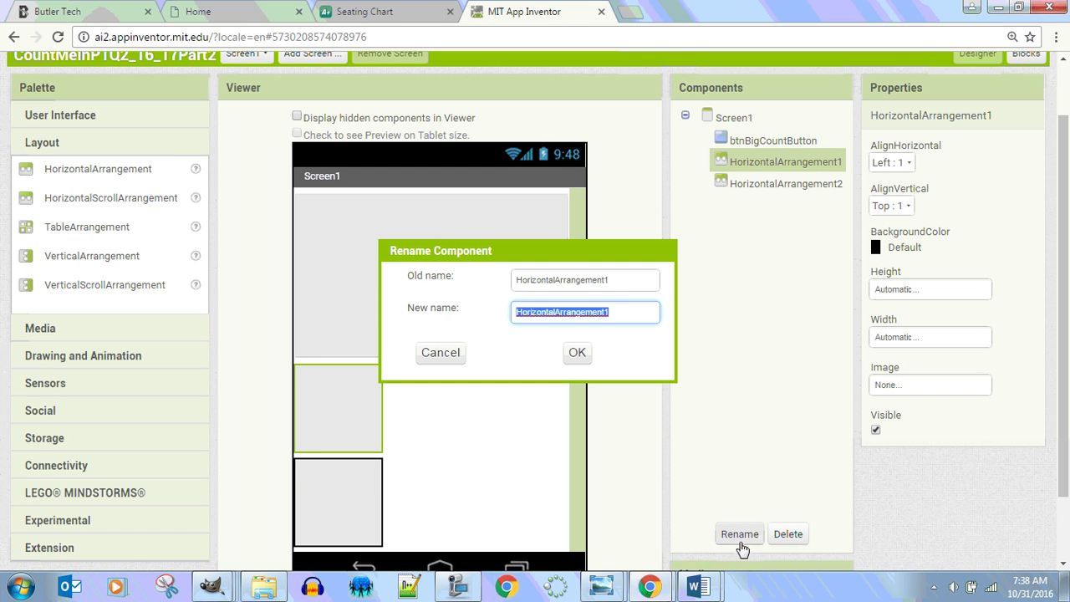
type("ha")
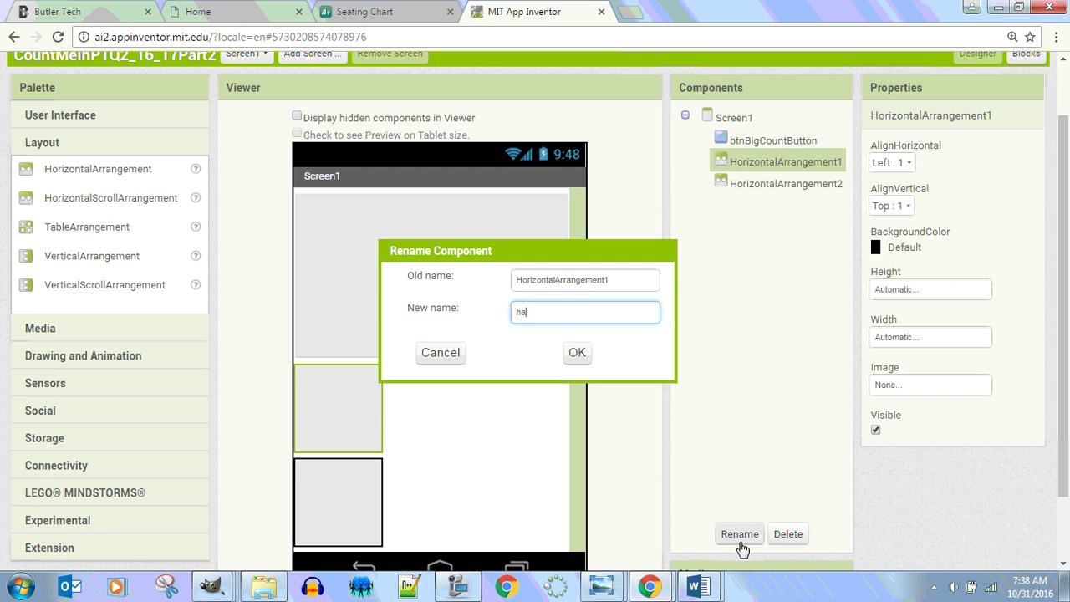
type("1")
key("Return")
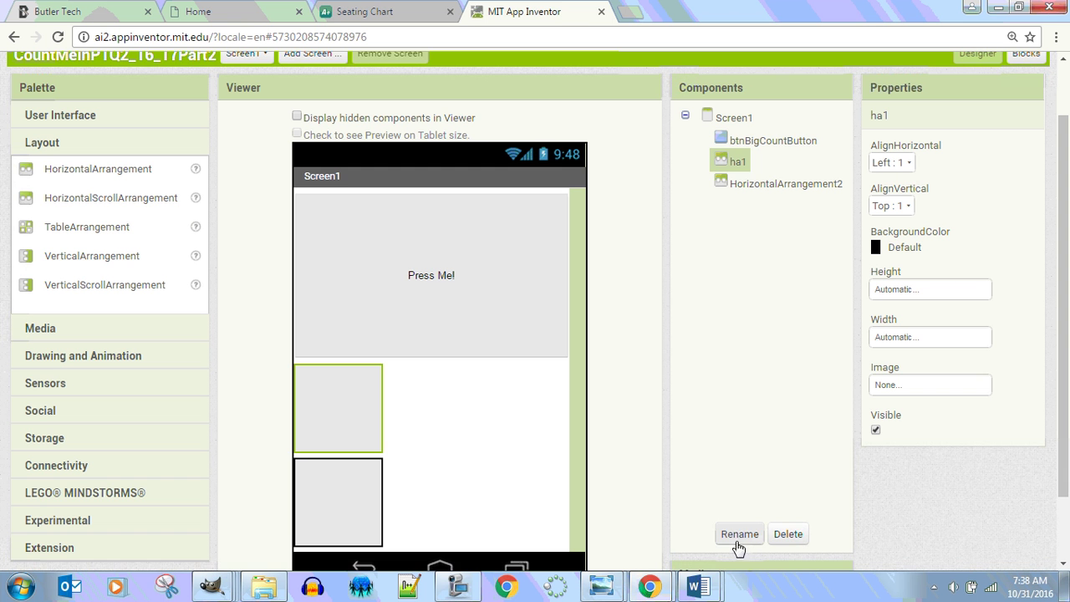
Rename the lower horizontal arrangement as ha2.
left_click(785, 186)
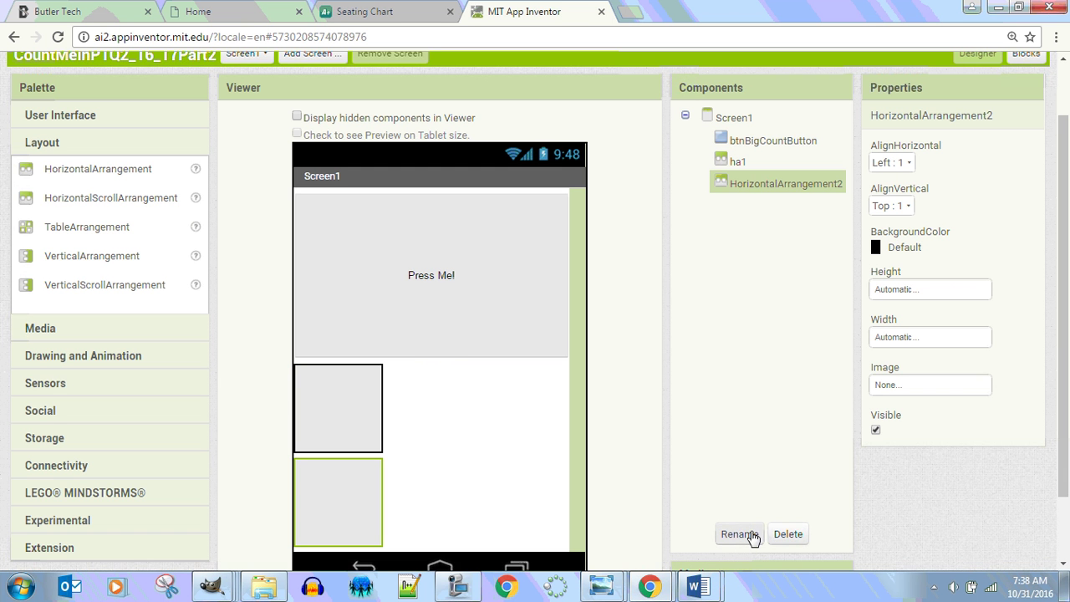
left_click(752, 535)
type("ha2")
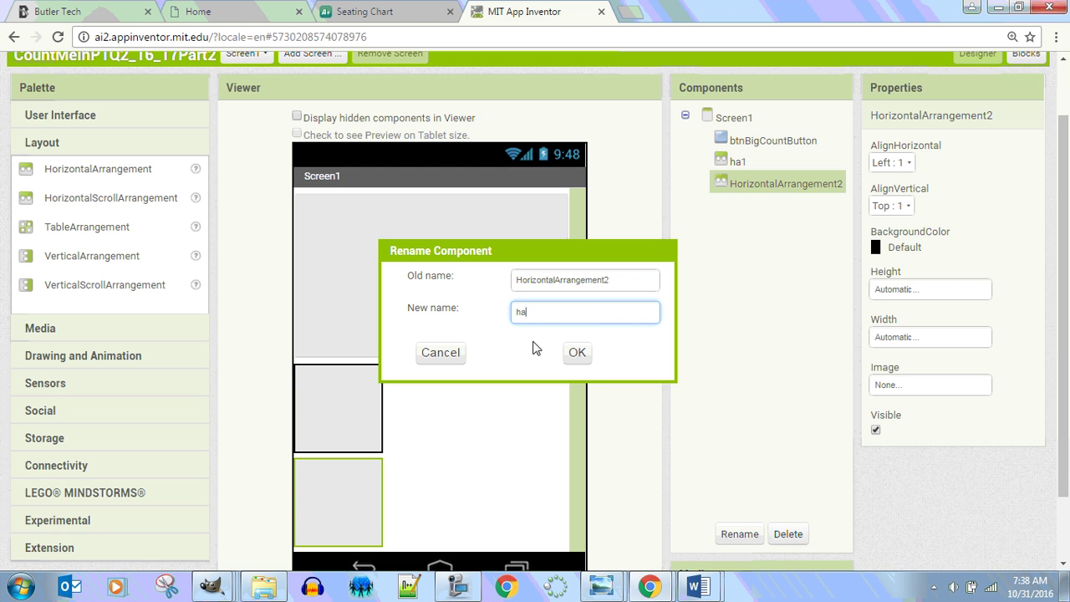
key("Return")
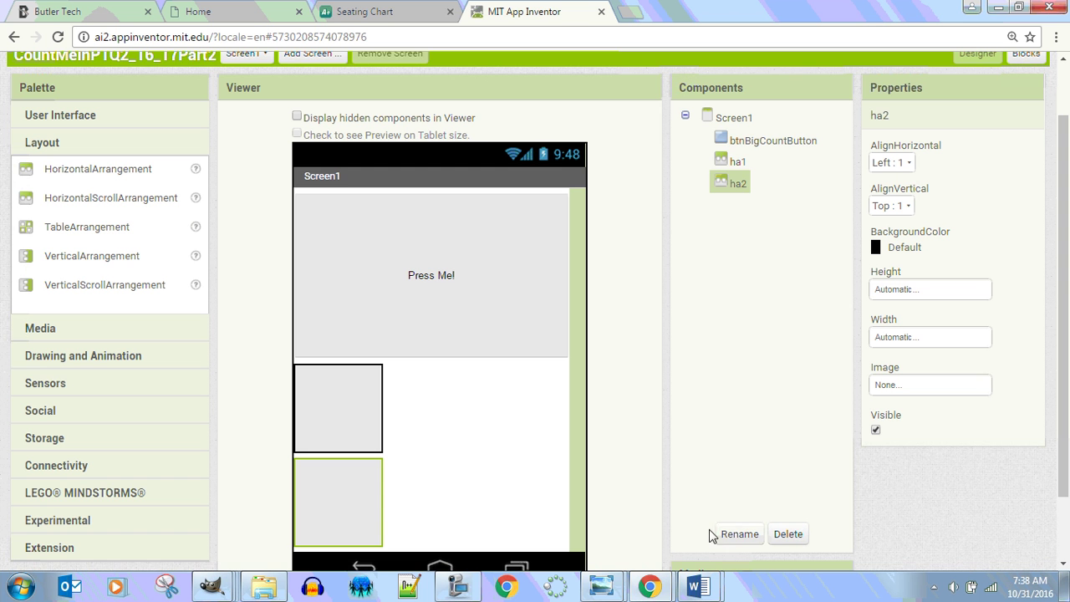
Set the width of the ha1 arrangement to Fill parent.
left_click(377, 392)
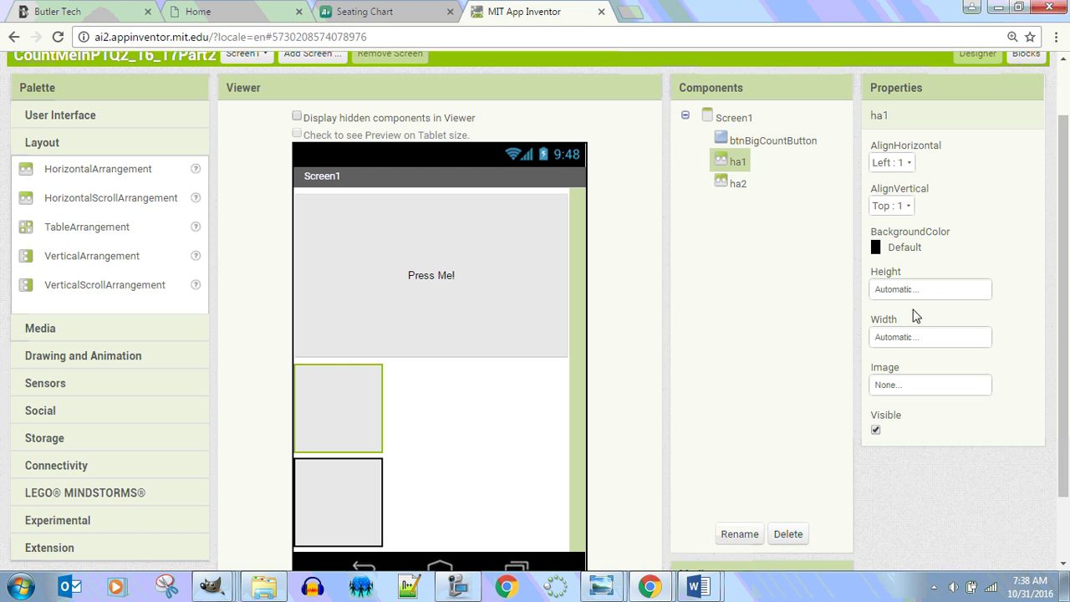
left_click(922, 338)
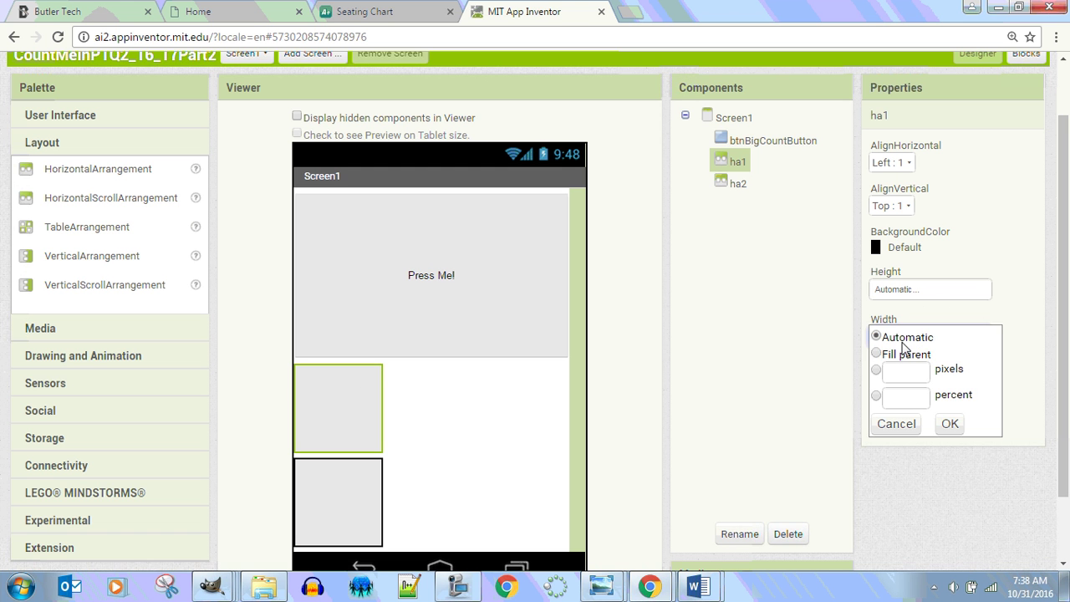
left_click(887, 354)
left_click(950, 424)
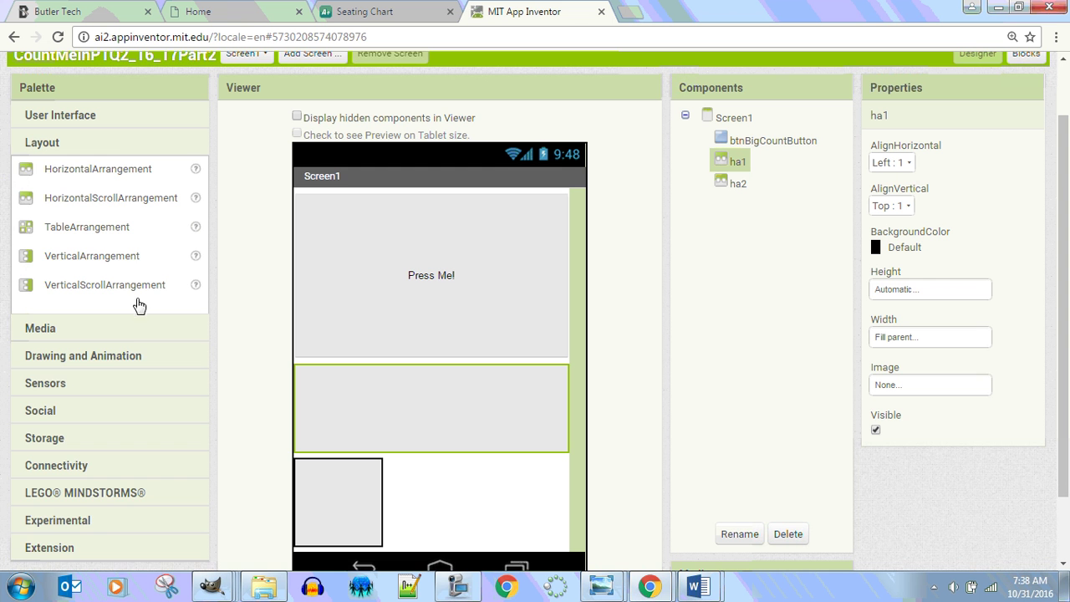
Place a CheckBox inside ha1 with a Label beside it.
left_click(79, 120)
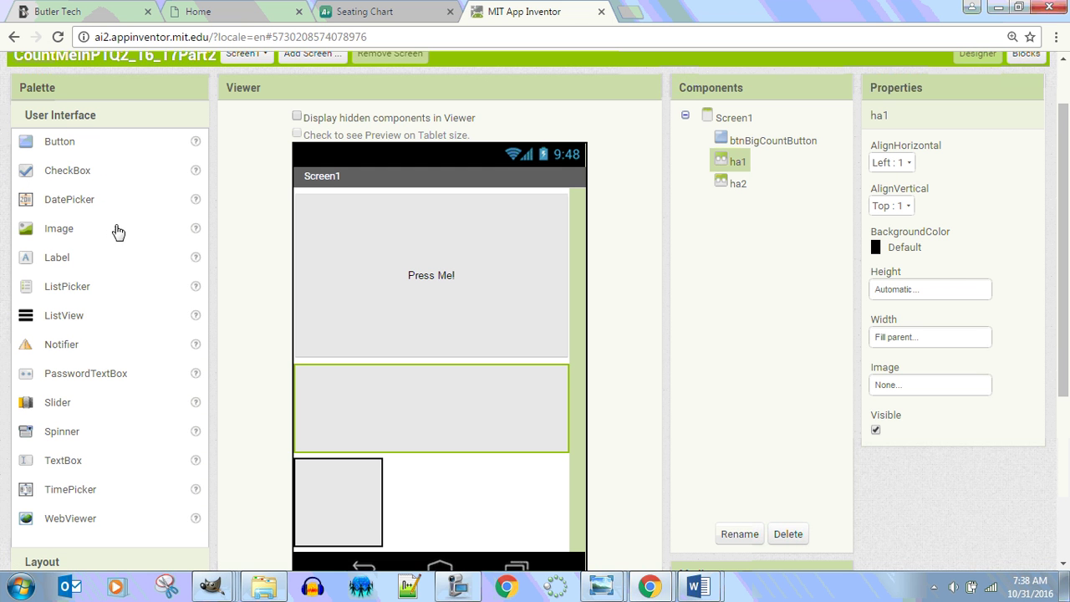
left_click_drag(63, 171, 410, 435)
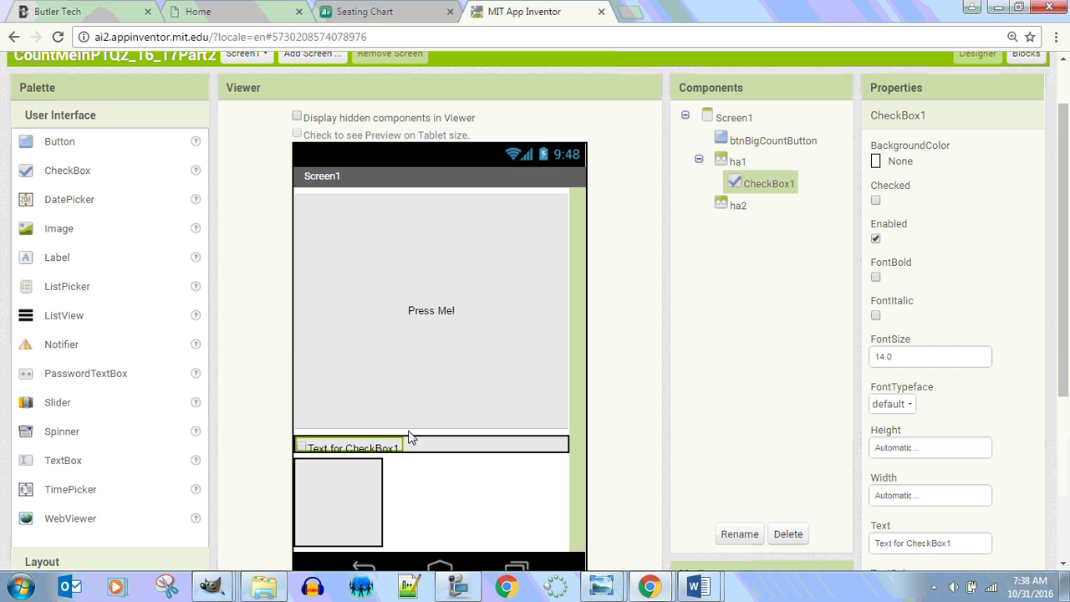
left_click_drag(55, 265, 489, 456)
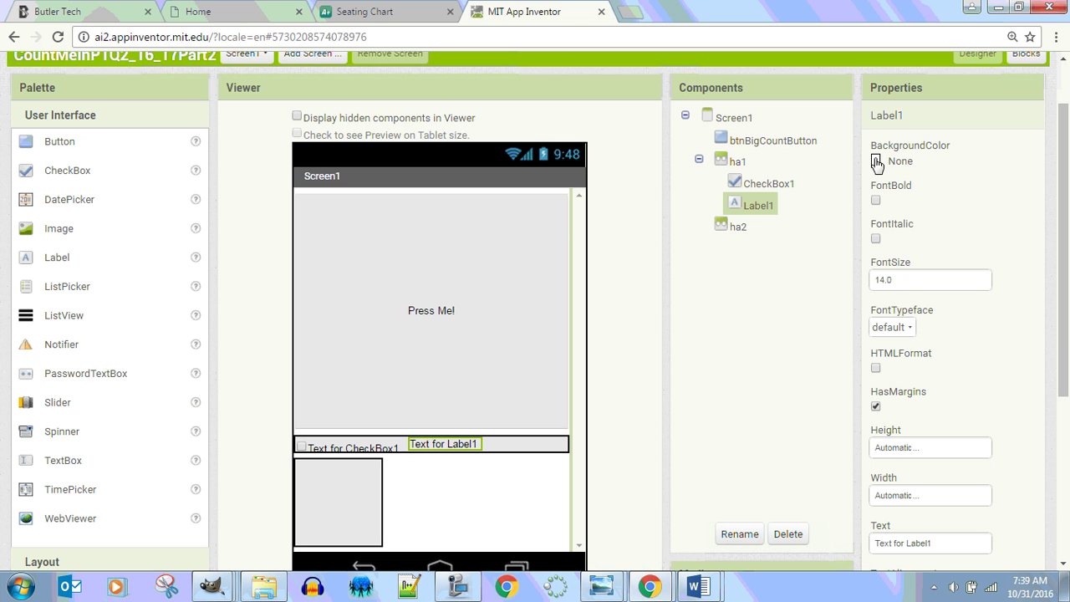
Set the horizontal alignment of ha1 to Center.
left_click(737, 162)
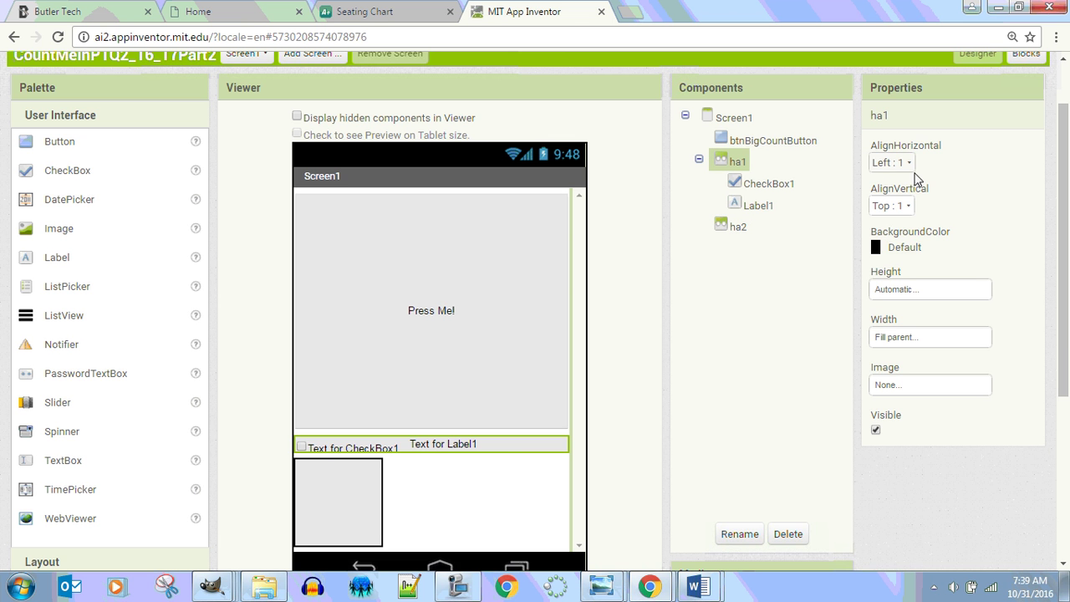
left_click(902, 167)
left_click(911, 215)
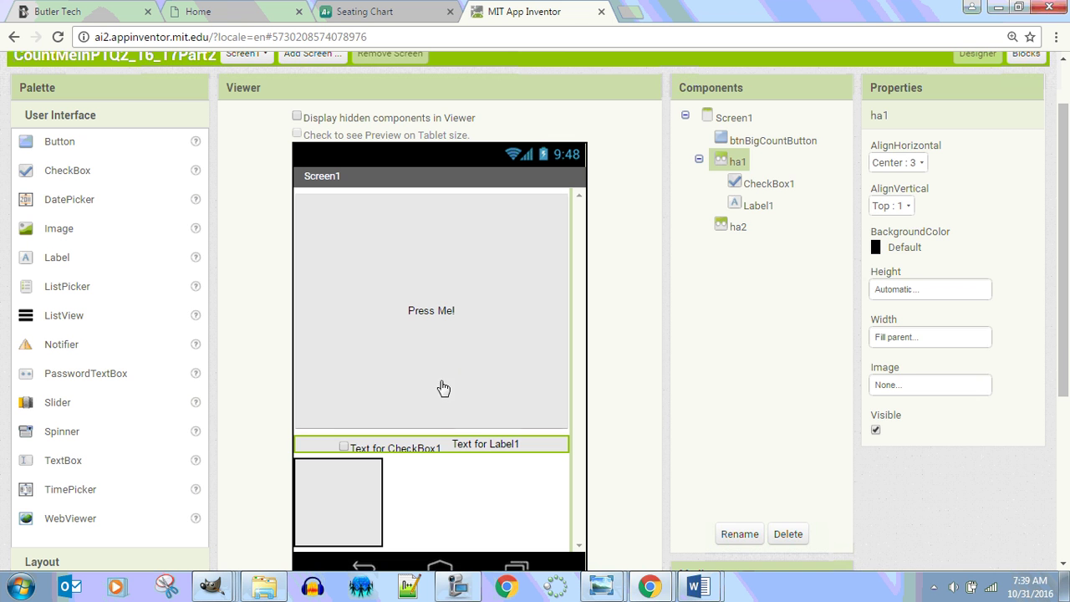
Rename the check box inside ha1 as chbEnabled.
left_click(409, 456)
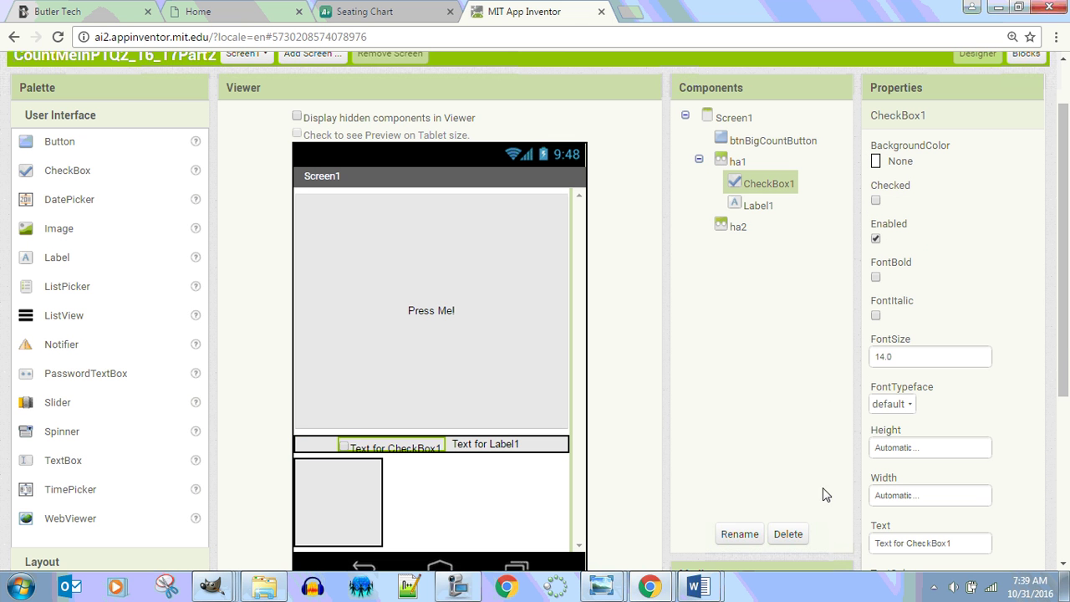
left_click(739, 539)
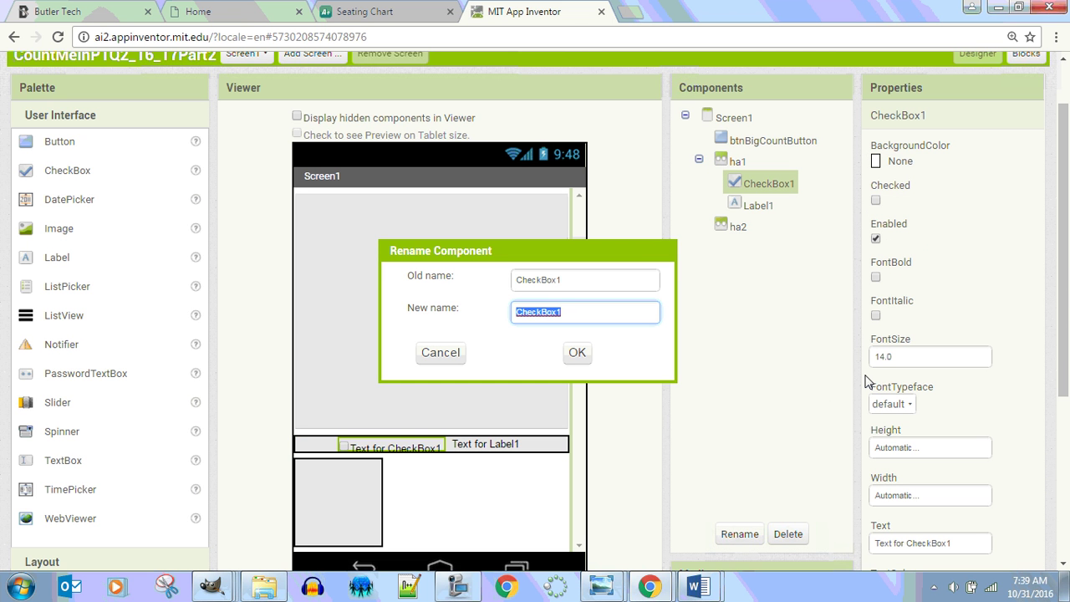
type("chbEnabled")
key("Return")
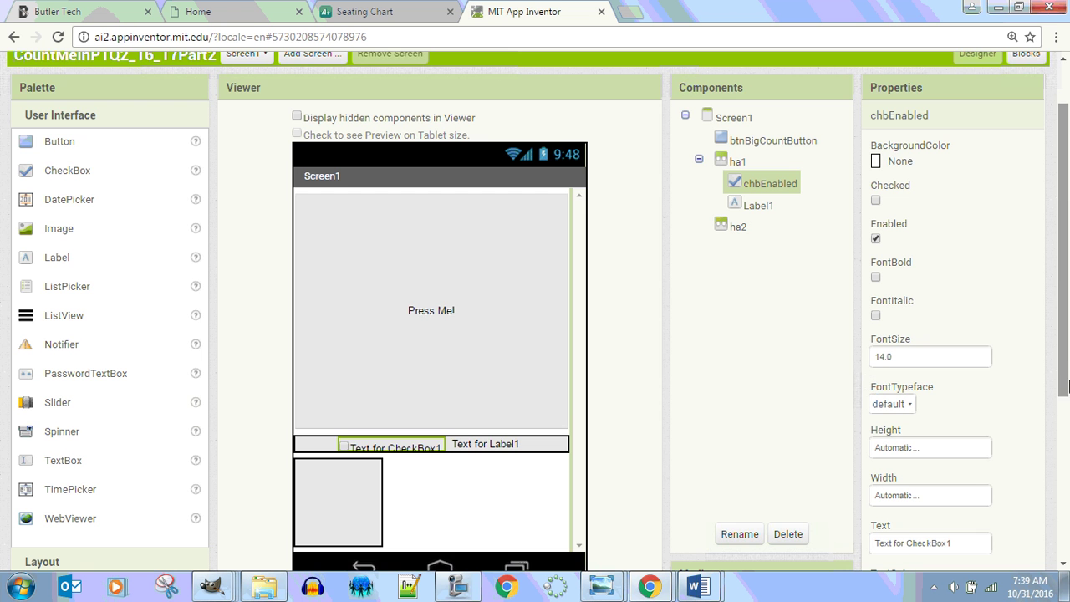
Set the text of the chbEnabled check box to "Enabled" and its font size to 28.
left_click_drag(1058, 281, 1068, 332)
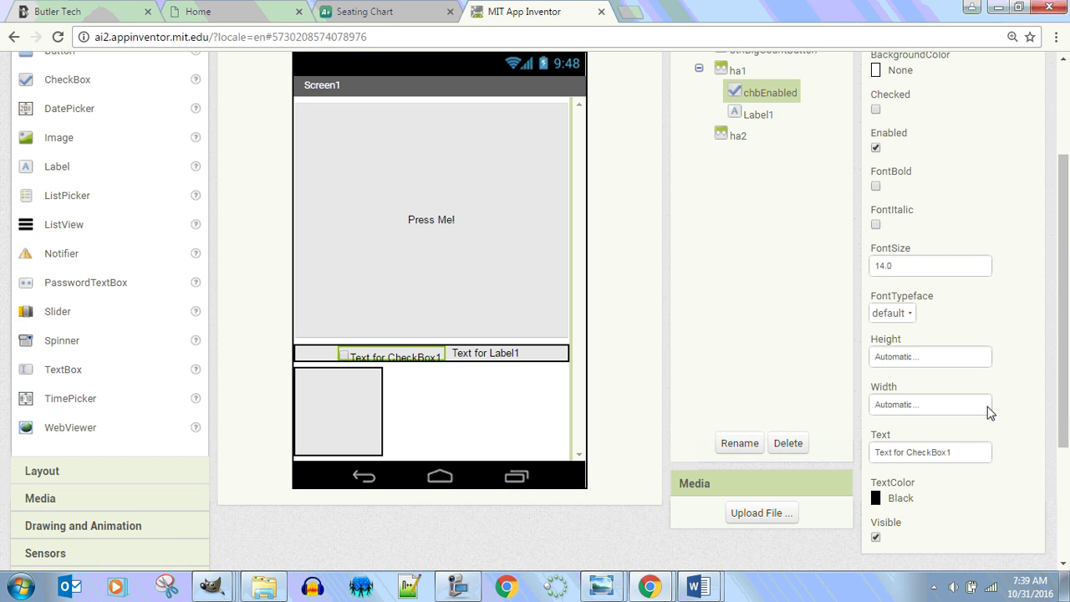
left_click(963, 456)
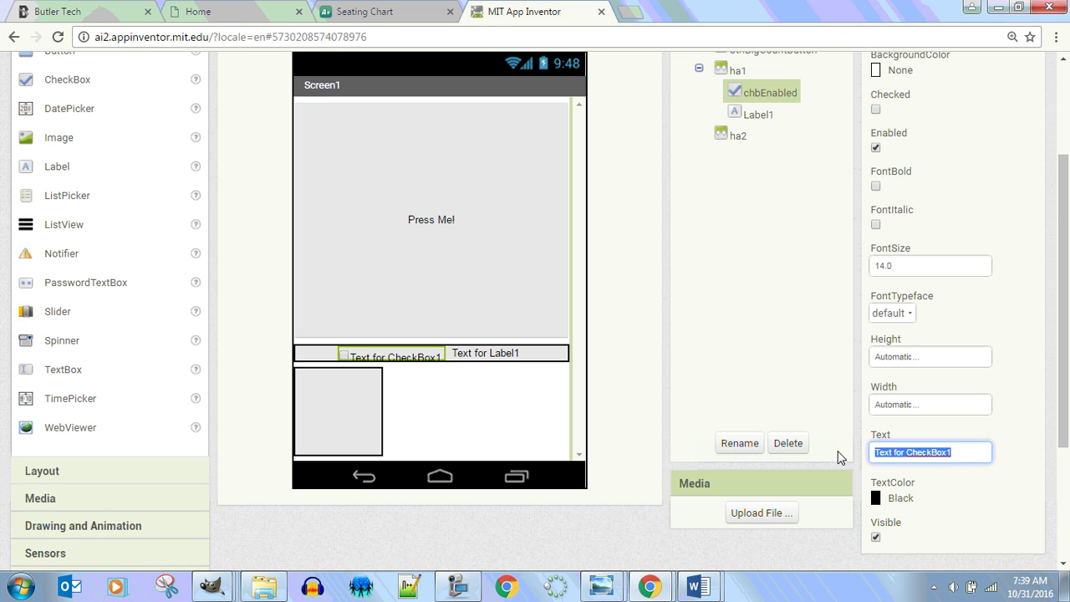
type("Enabled")
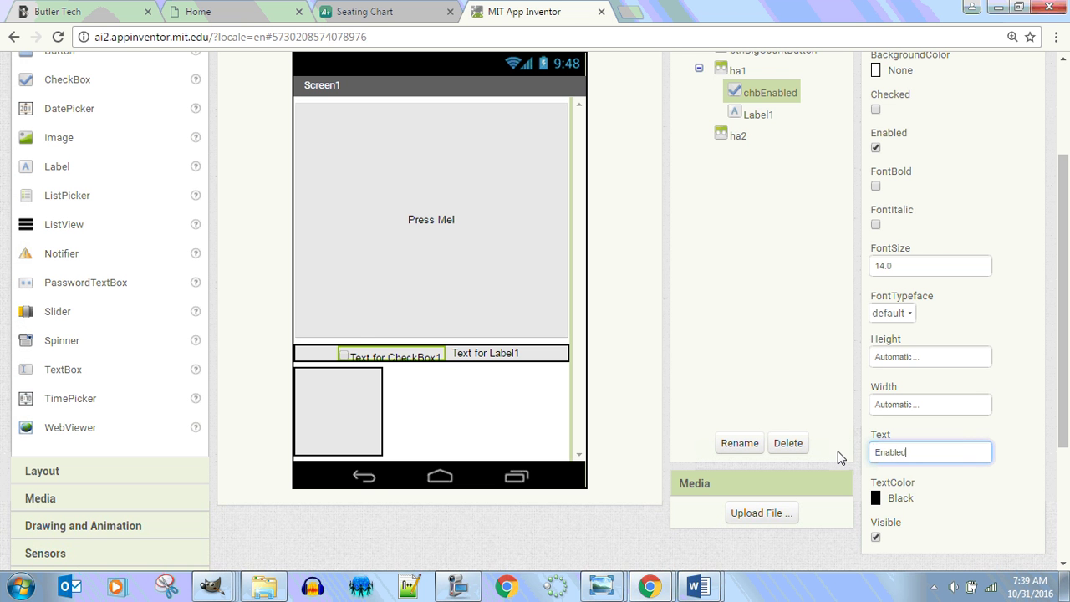
key("Return")
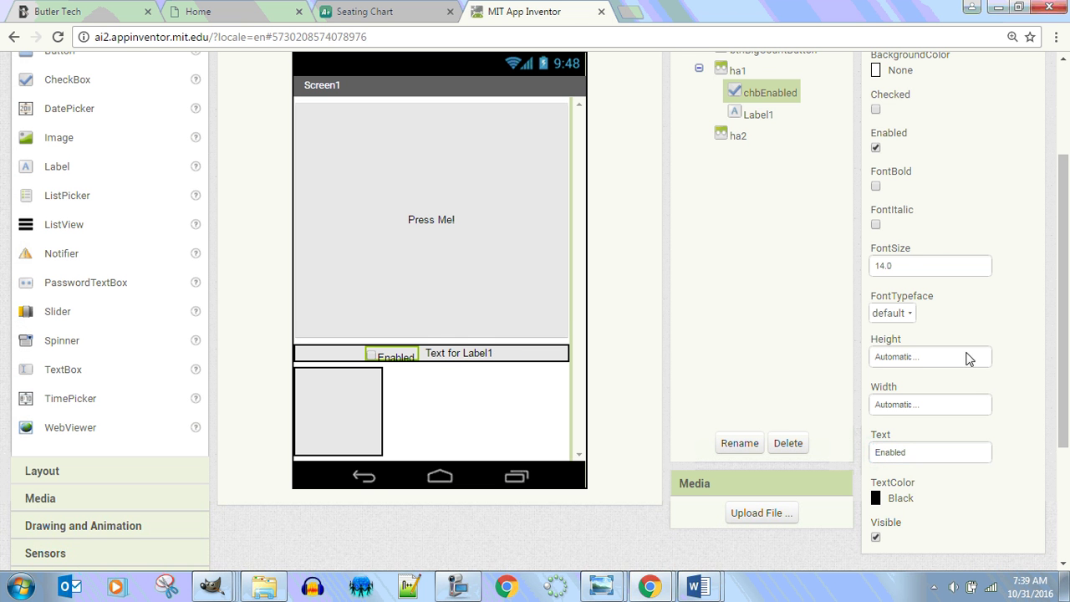
scroll(877, 326, "up", 1)
left_click(894, 311)
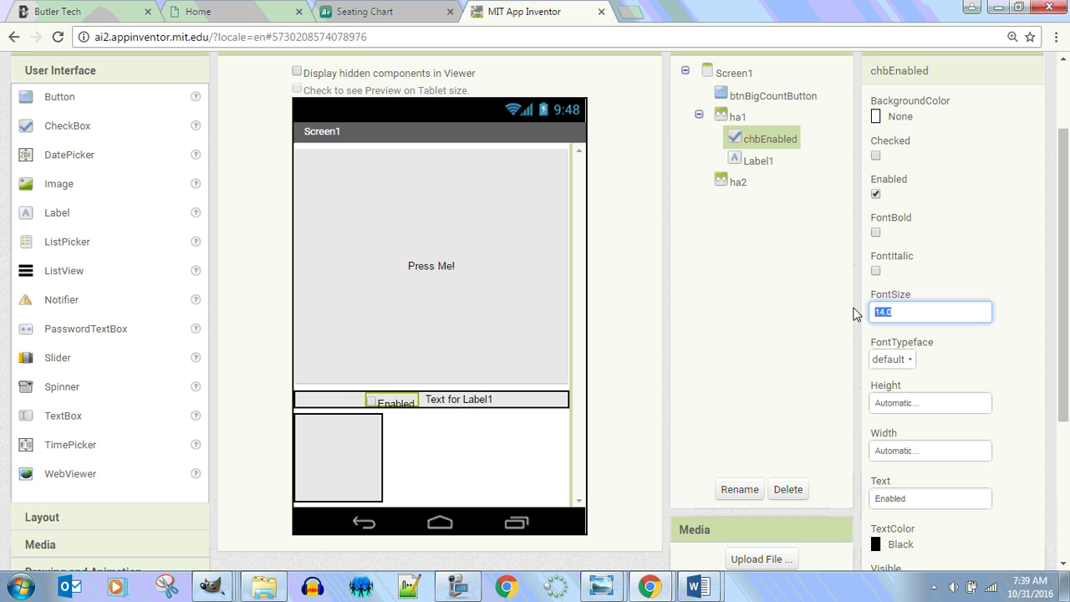
type("28")
key("Return")
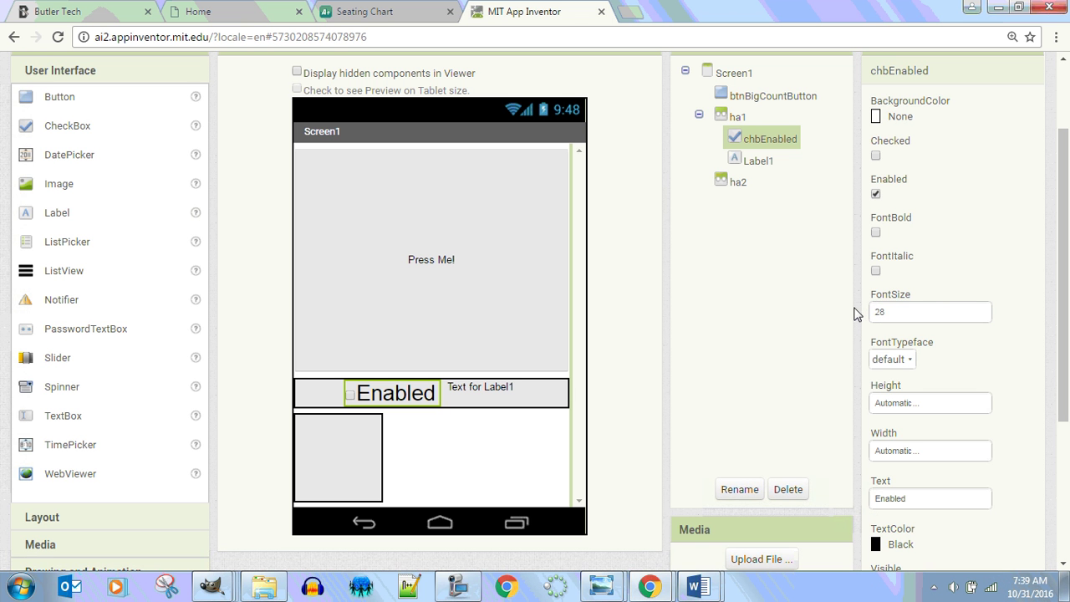
Rename the label beside the check box as lblCount.
left_click(512, 387)
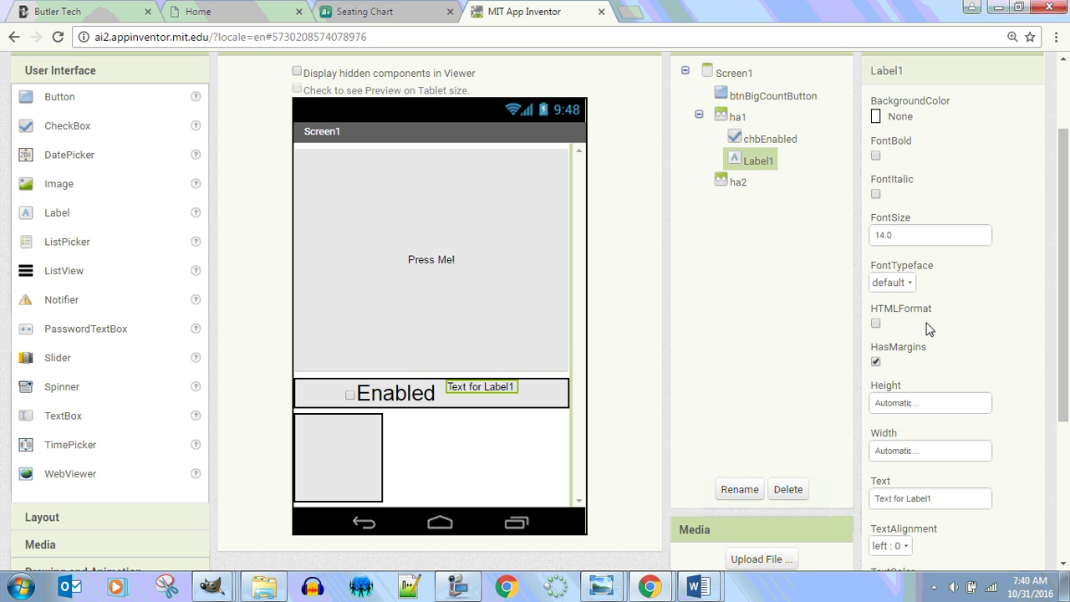
left_click(741, 491)
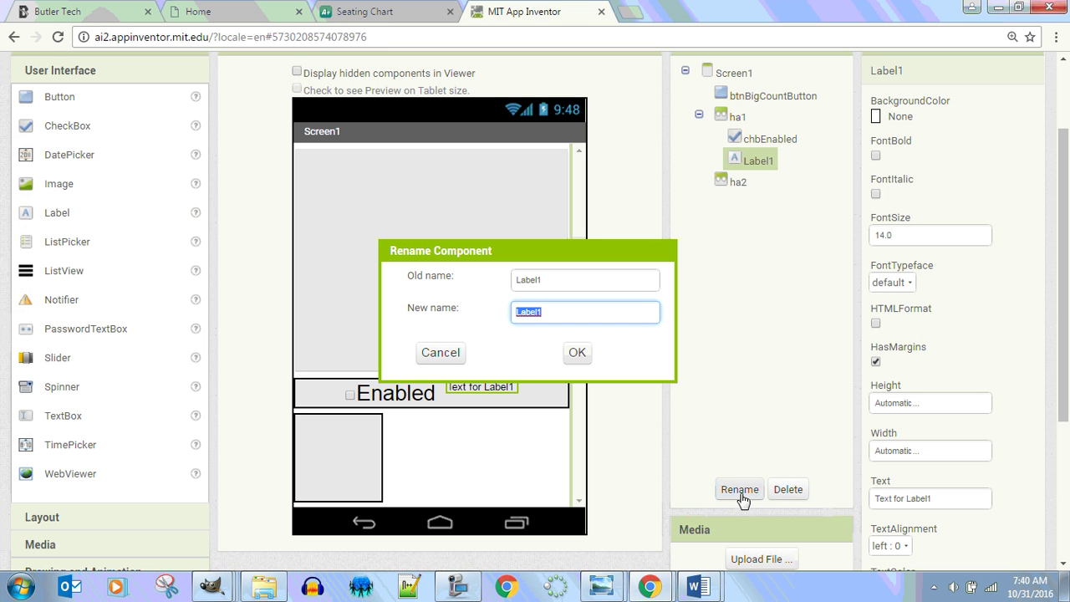
type("lblCount")
key("Return")
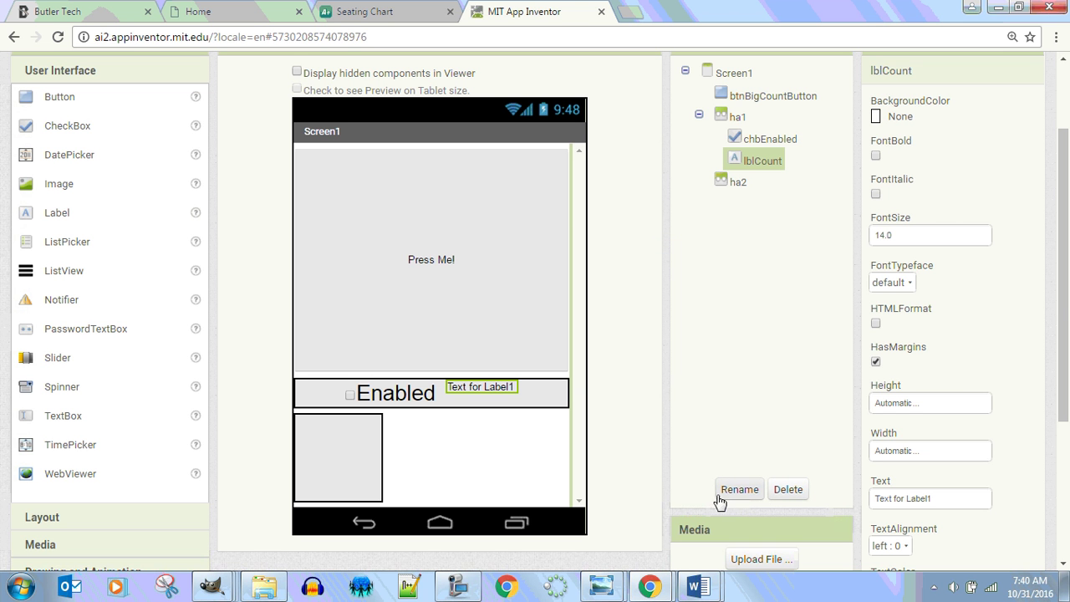
Set the text of the lblCount label to "Count: 0" and its font size to 28.
triple_click(961, 500)
type("C")
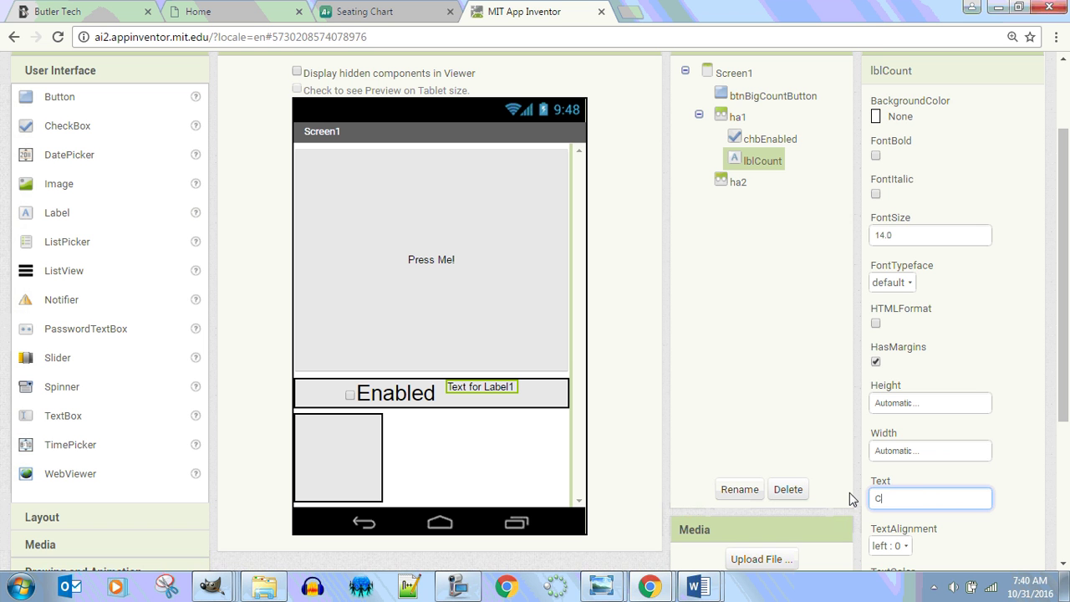
type("ount: 0")
key("Return")
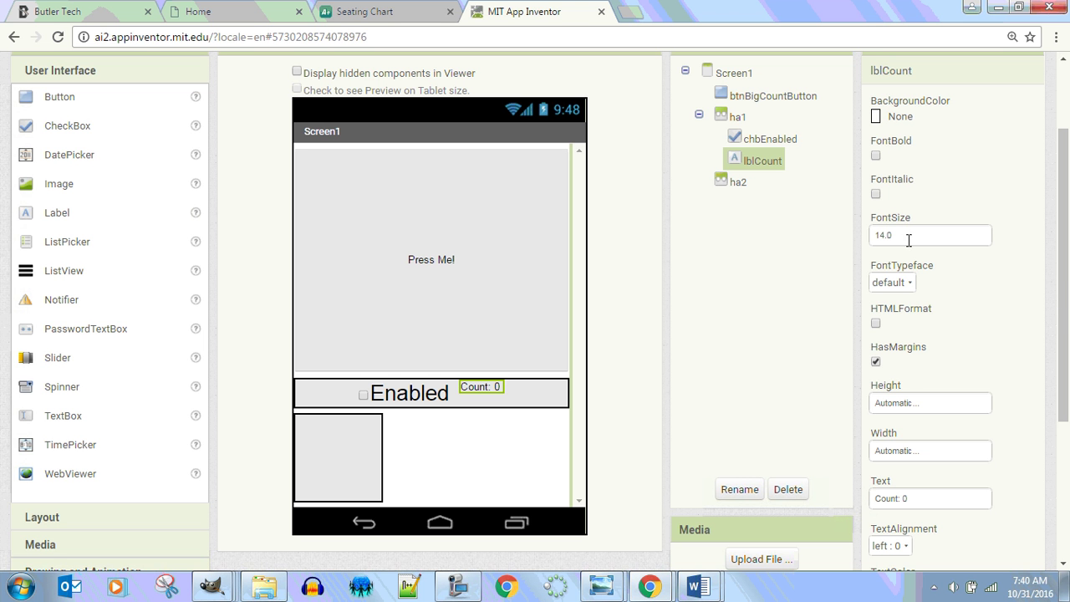
left_click_drag(894, 236, 857, 236)
type("28")
key("Return")
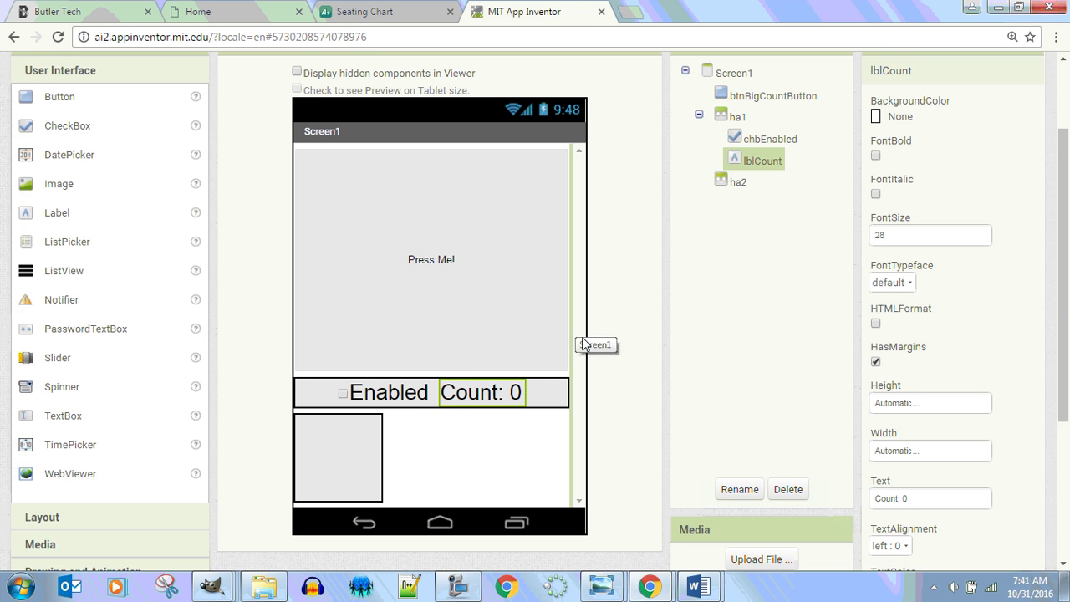
left_click(387, 401)
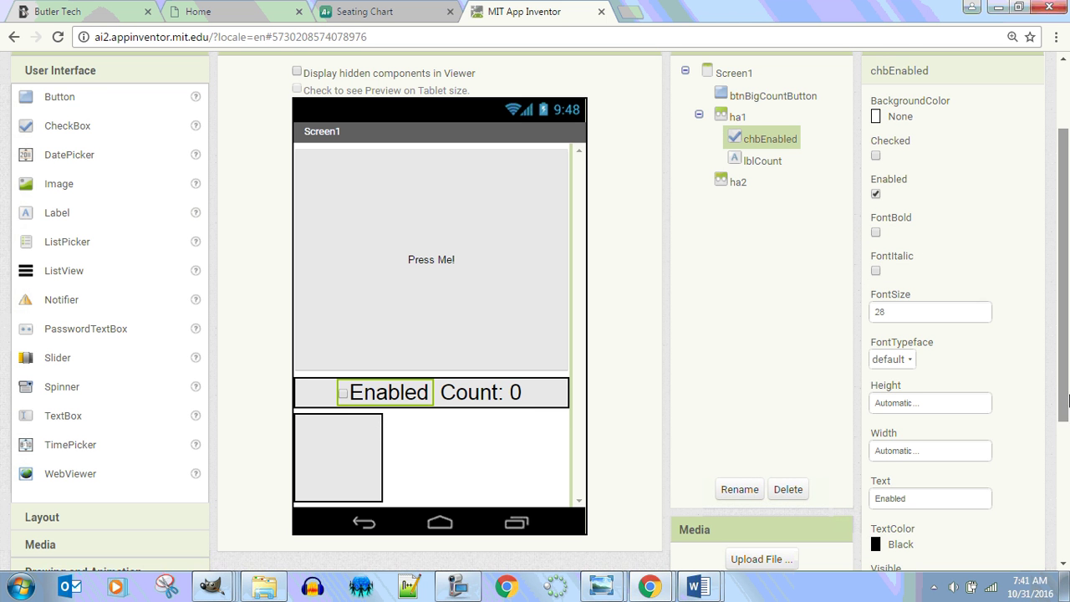
left_click_drag(1065, 400, 1067, 451)
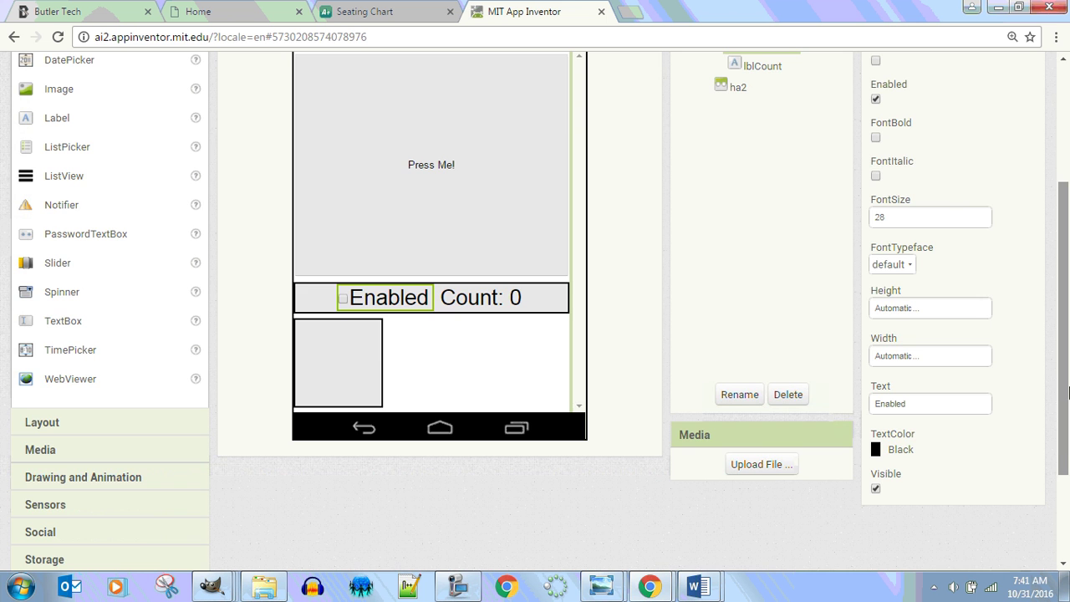
left_click_drag(1067, 451, 1068, 314)
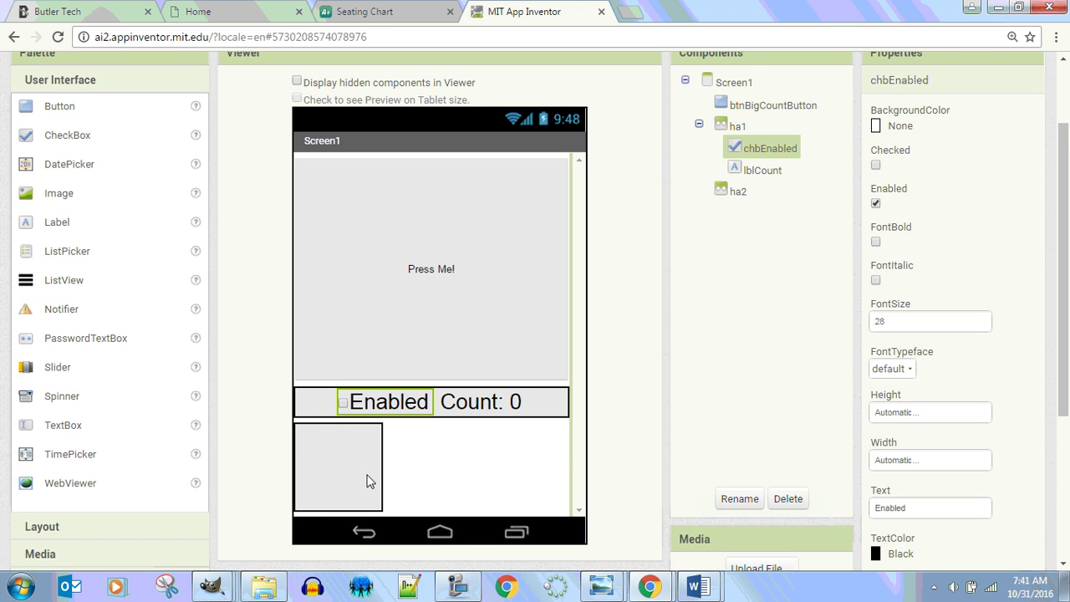
Set the width of the ha2 arrangement to Fill parent.
left_click(372, 481)
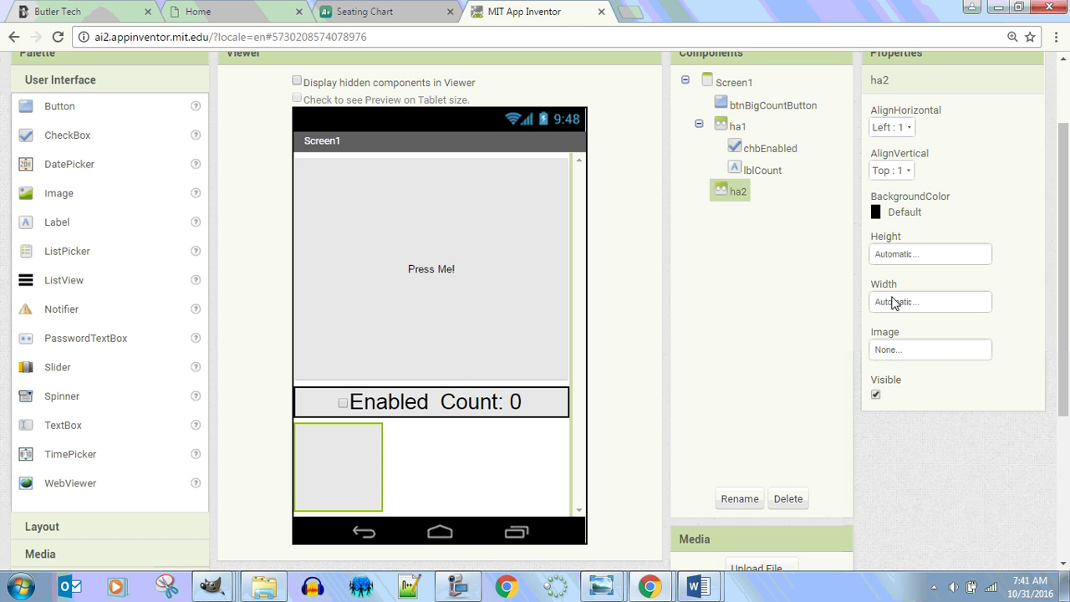
left_click(910, 308)
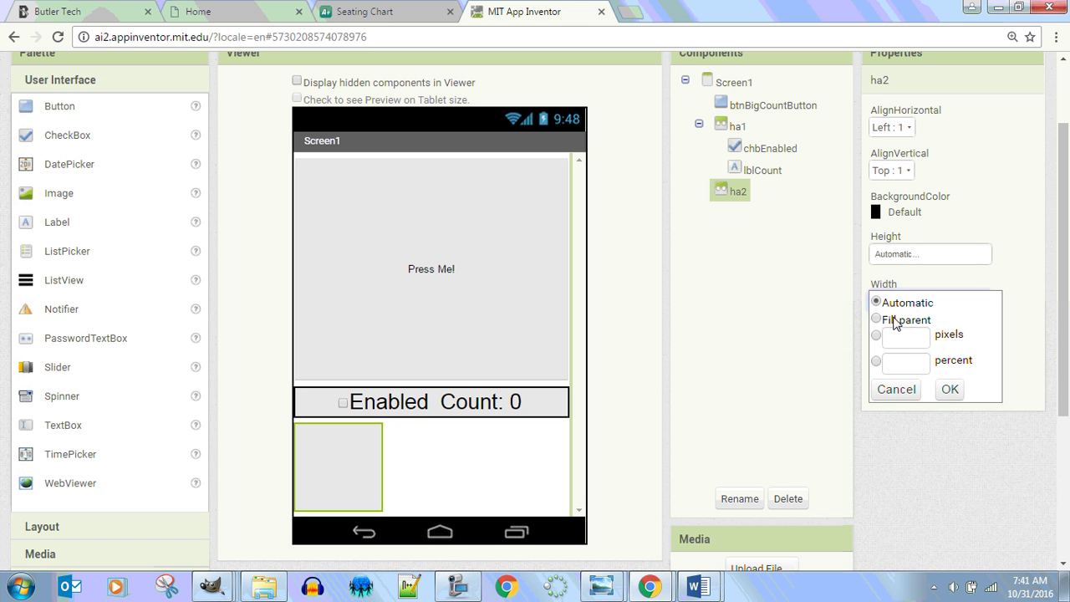
left_click(895, 321)
left_click(951, 389)
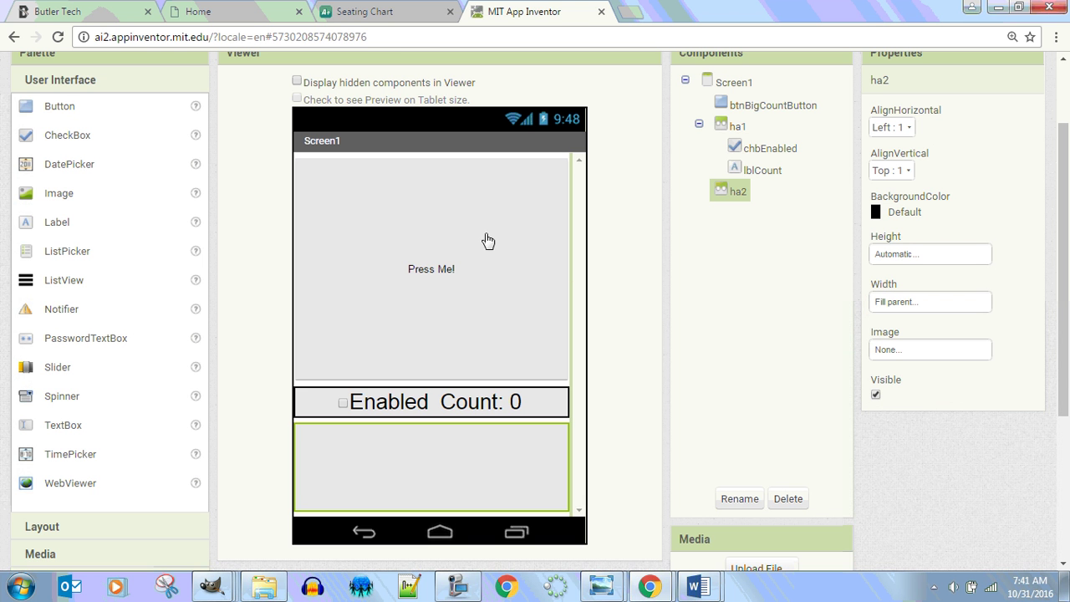
Place two buttons side by side inside ha2 and set the arrangement's horizontal alignment to Center.
left_click_drag(70, 94, 418, 451)
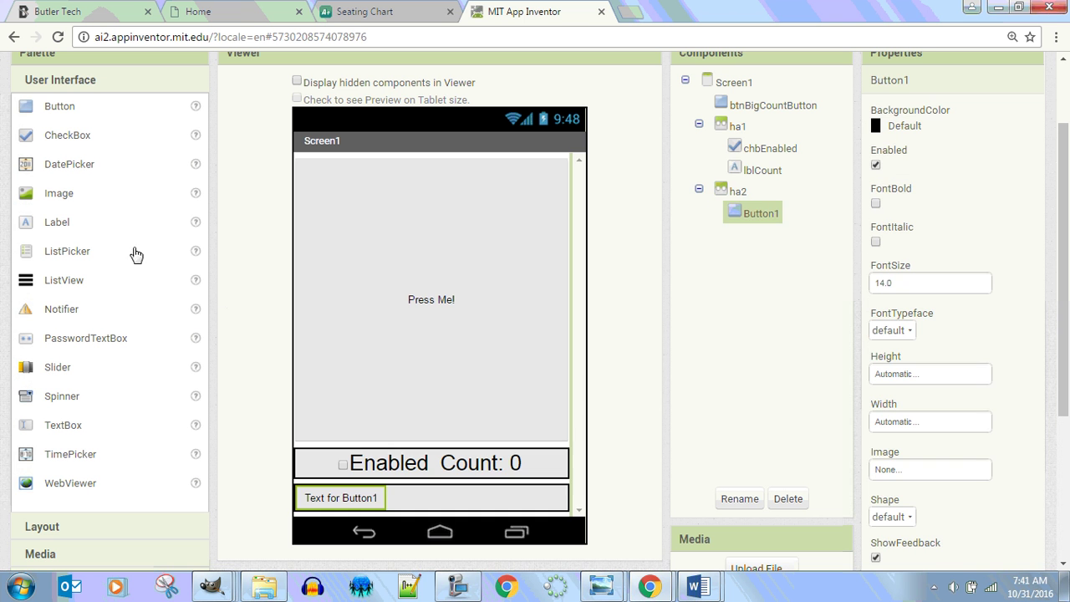
left_click_drag(64, 108, 501, 497)
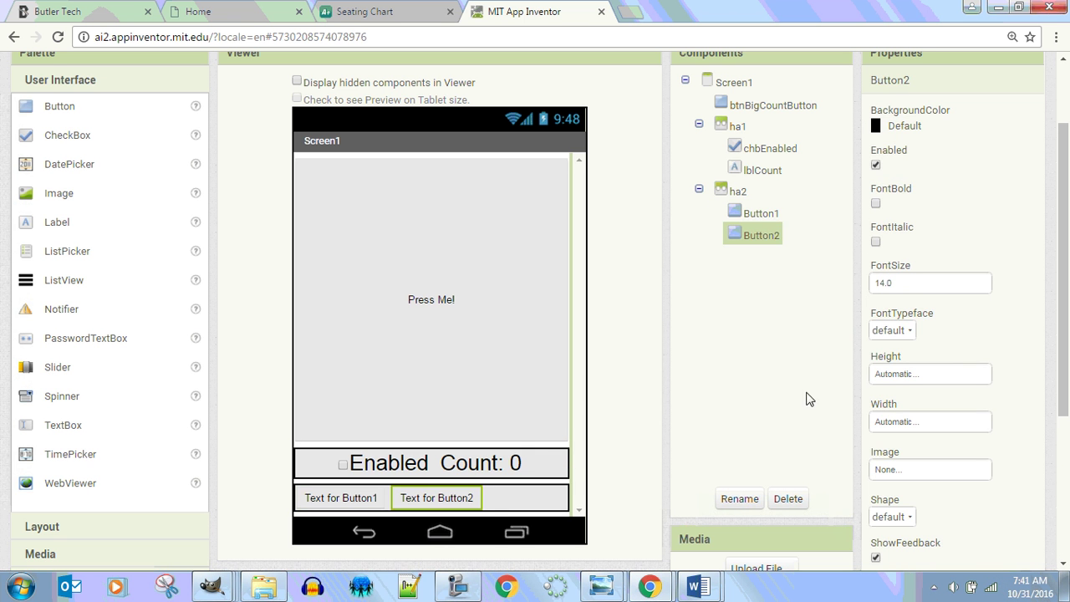
left_click(741, 191)
left_click(893, 128)
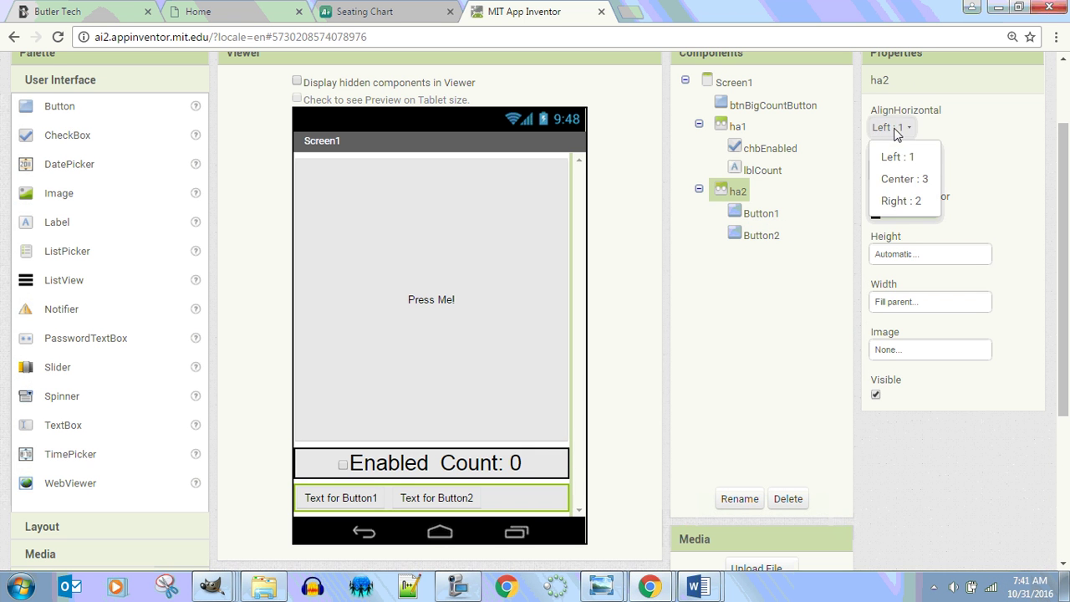
left_click(921, 180)
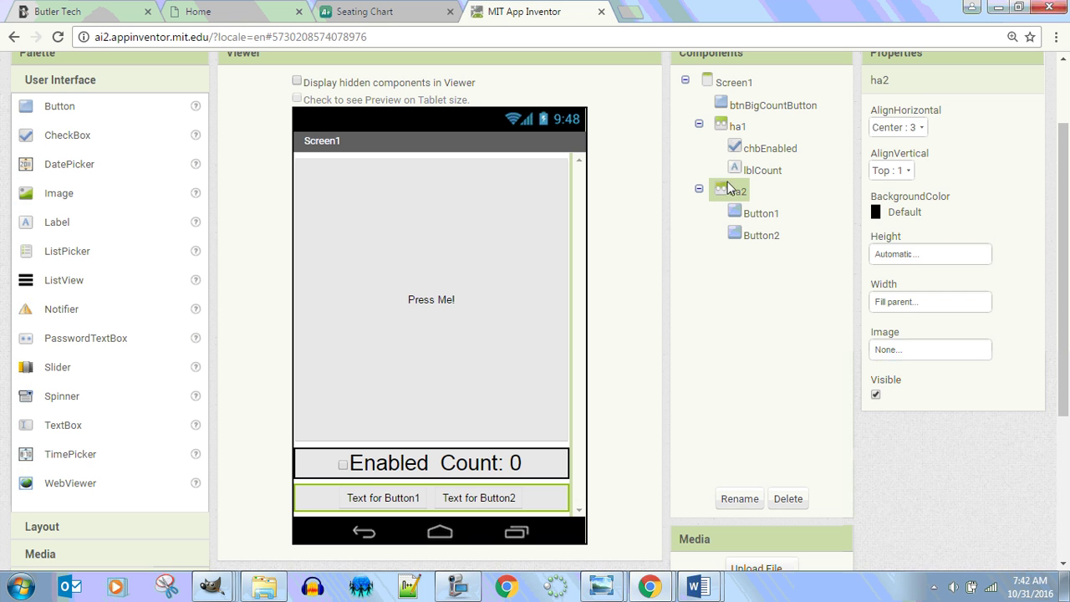
Rename the first button inside ha2 as btnReset.
left_click(767, 215)
left_click(741, 499)
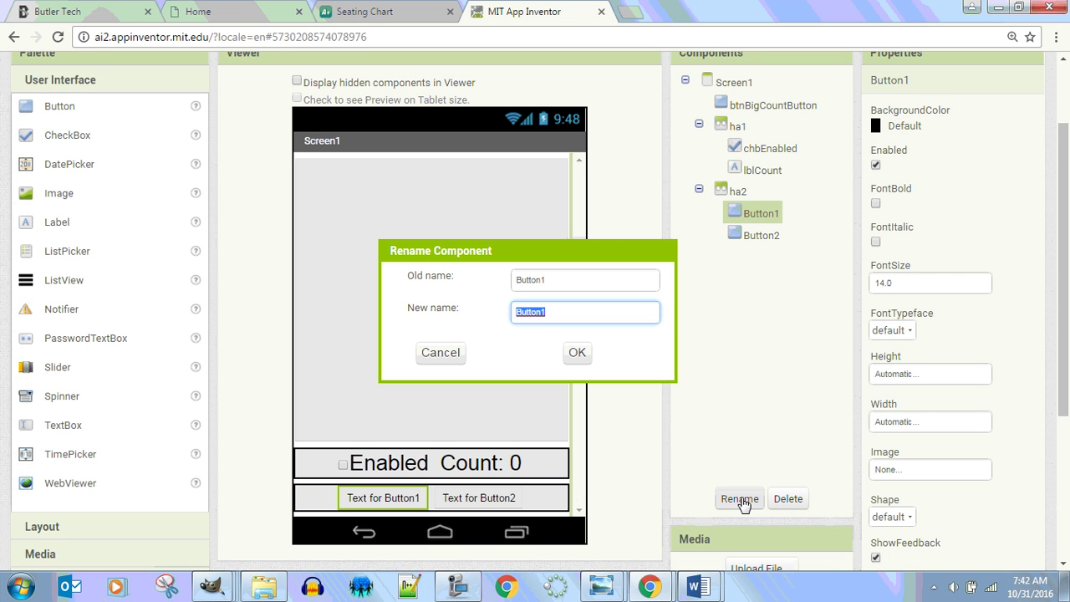
type("btnRset")
key("BackSpace")
key("BackSpace")
type("eset")
key("Return")
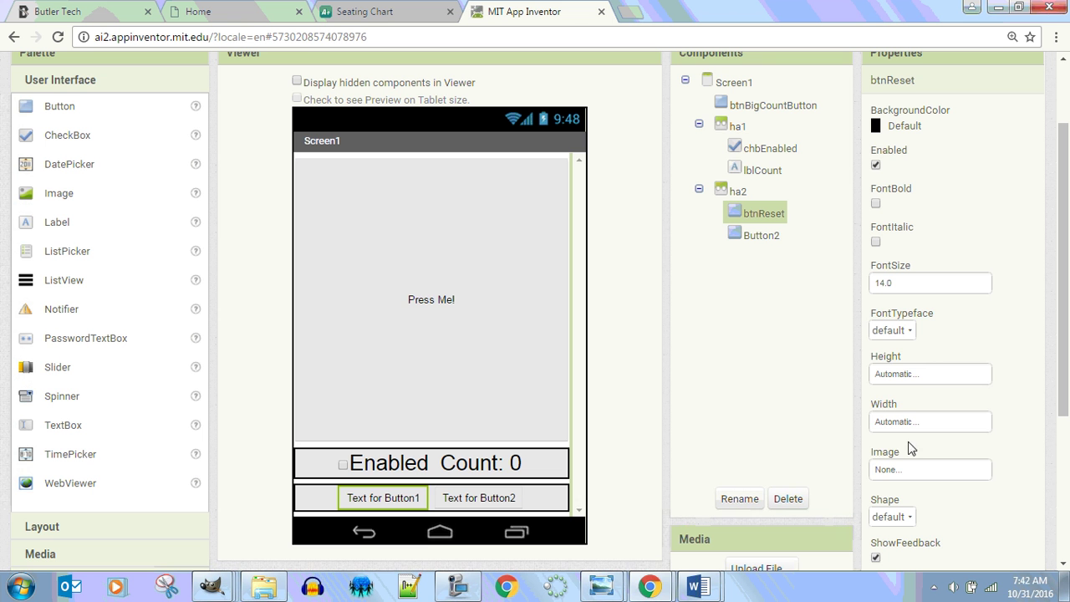
Set the height and width of btnReset to 60 pixels each and its shape to oval.
left_click(926, 376)
left_click(911, 411)
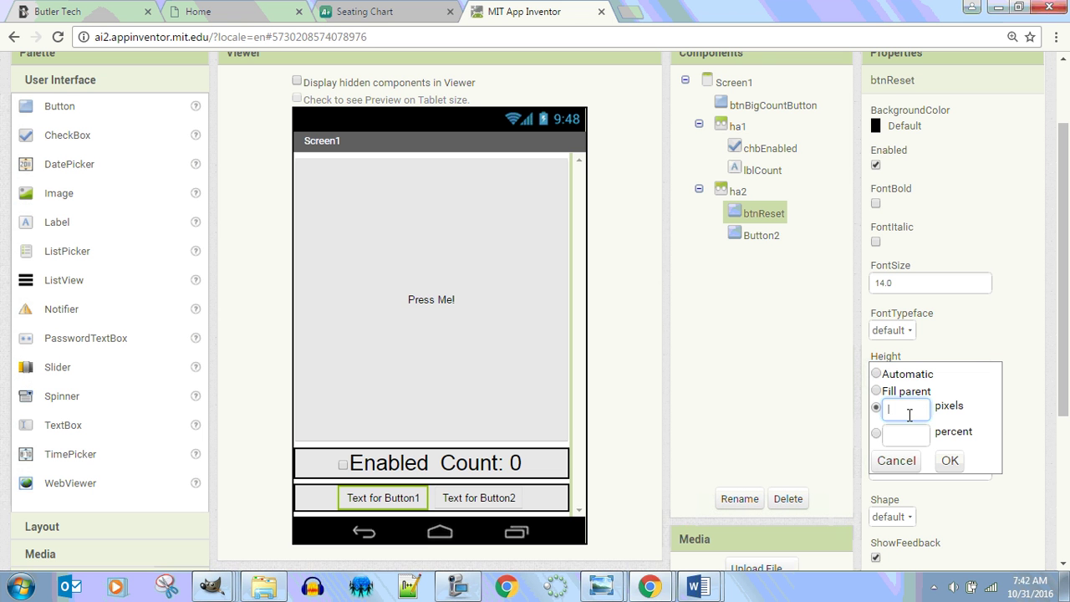
type("60")
left_click(950, 461)
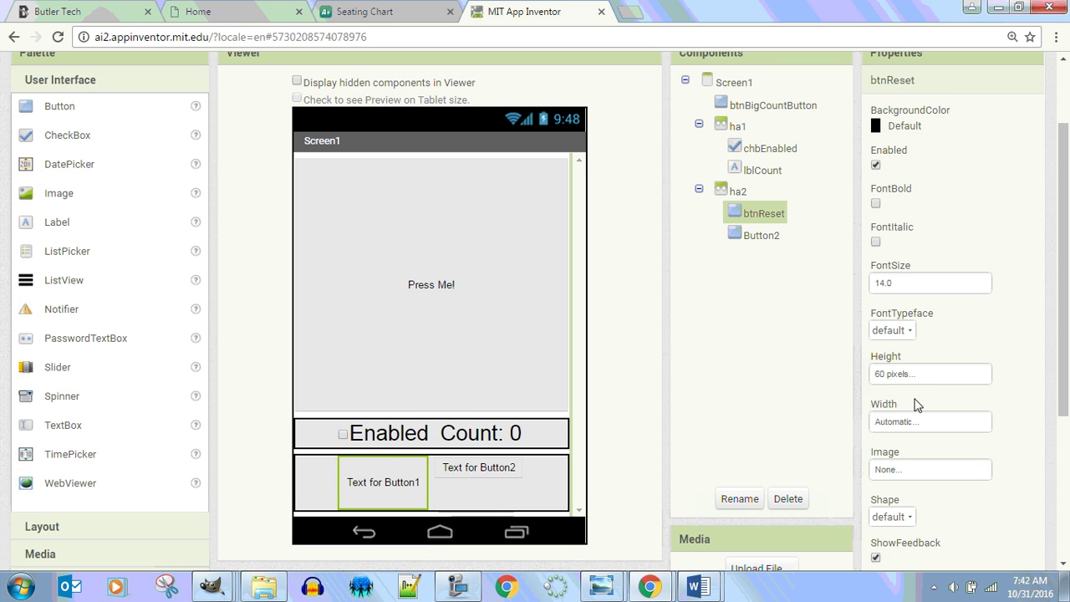
left_click(913, 427)
left_click(912, 457)
type("60")
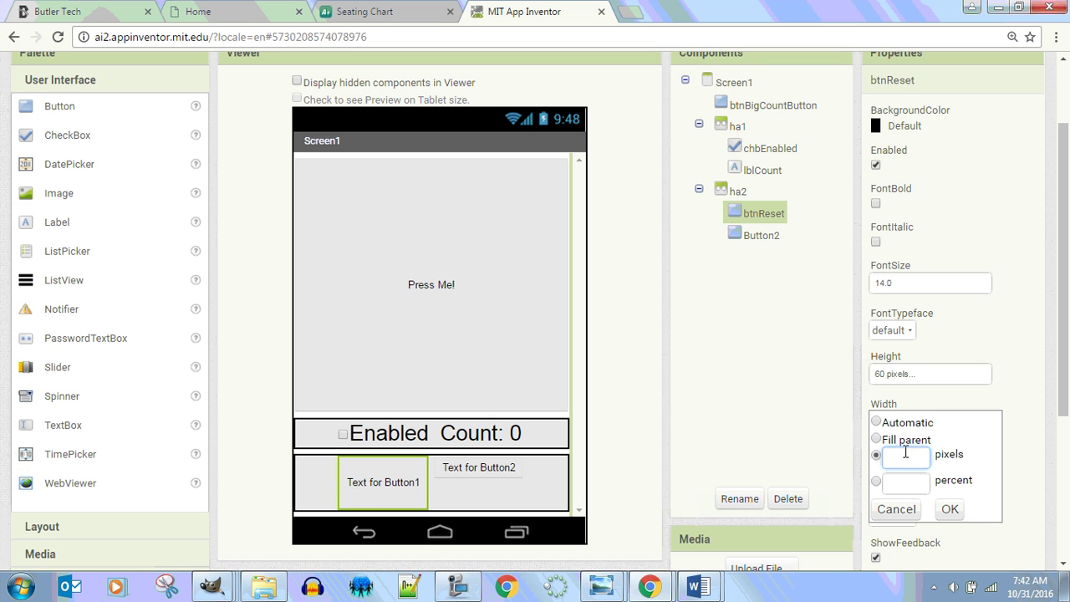
left_click(947, 509)
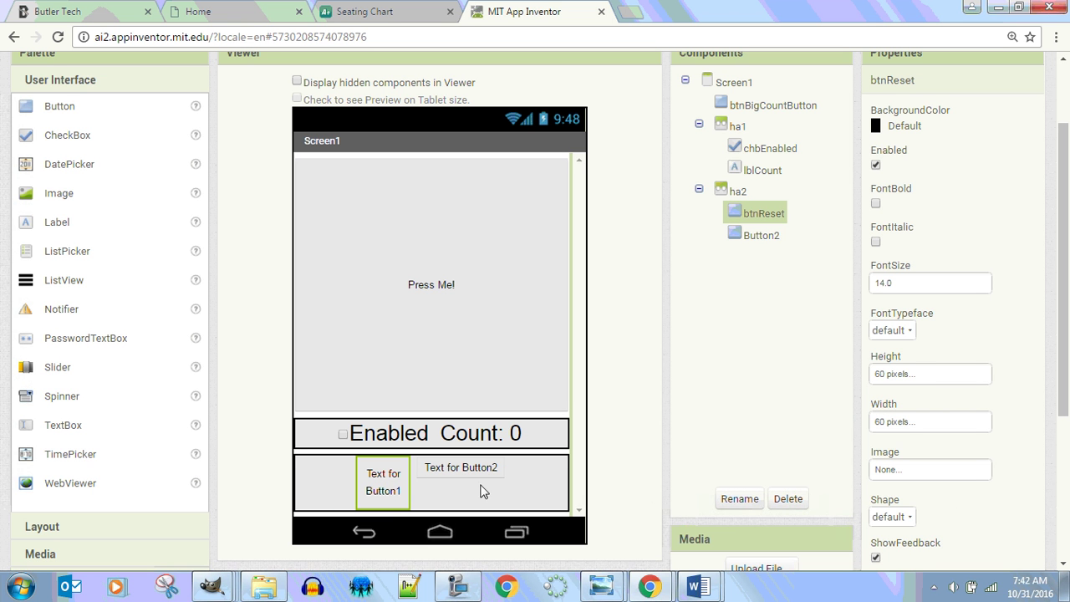
left_click(900, 516)
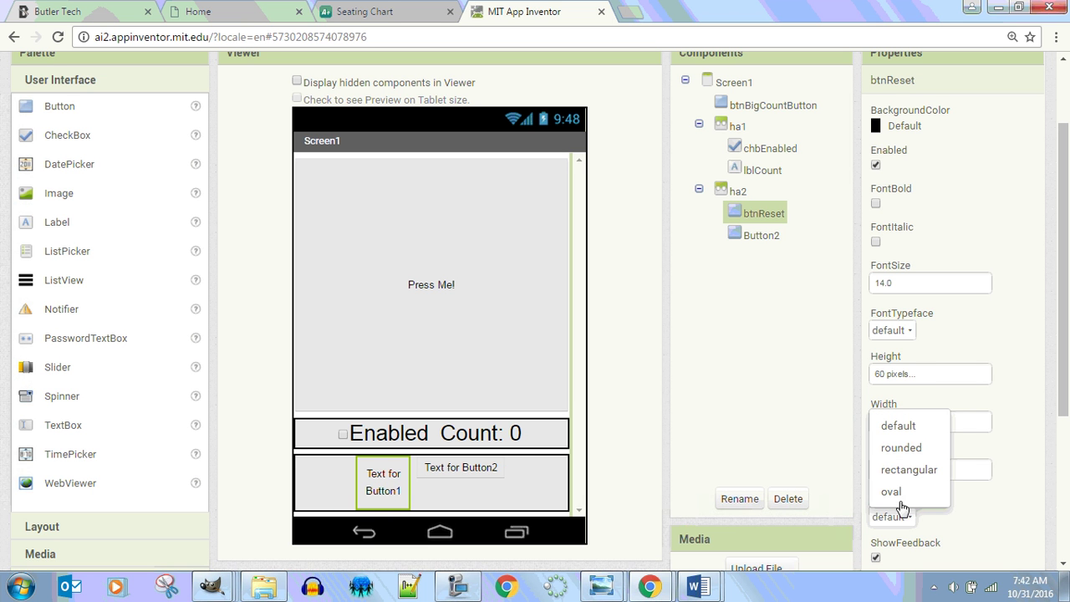
left_click(886, 491)
Clear the display text of Button2 inside ha2 so that it is blank.
left_click(467, 475)
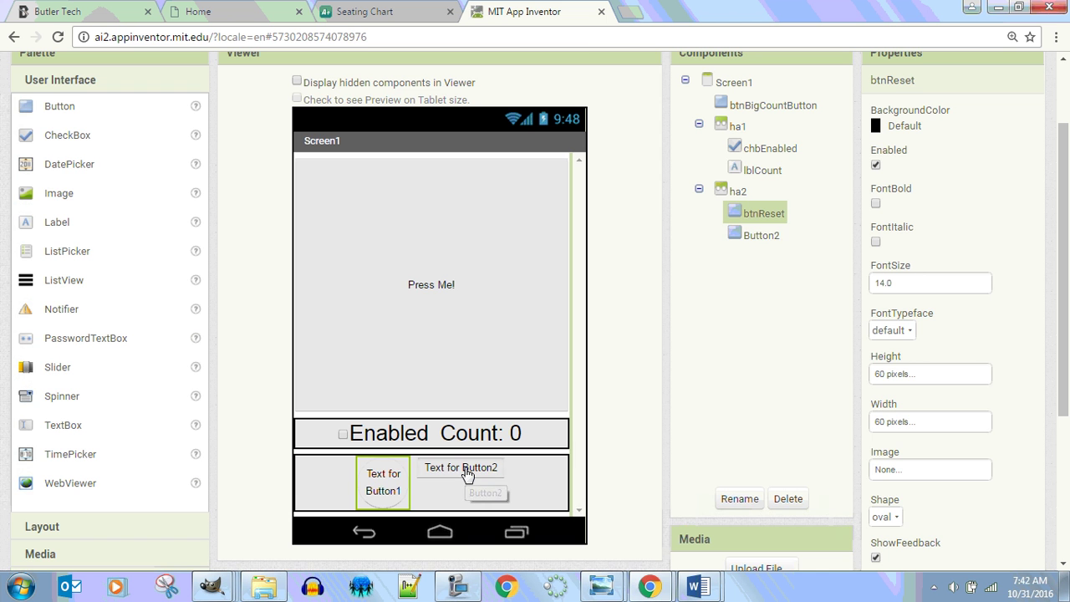
left_click_drag(1065, 404, 1066, 488)
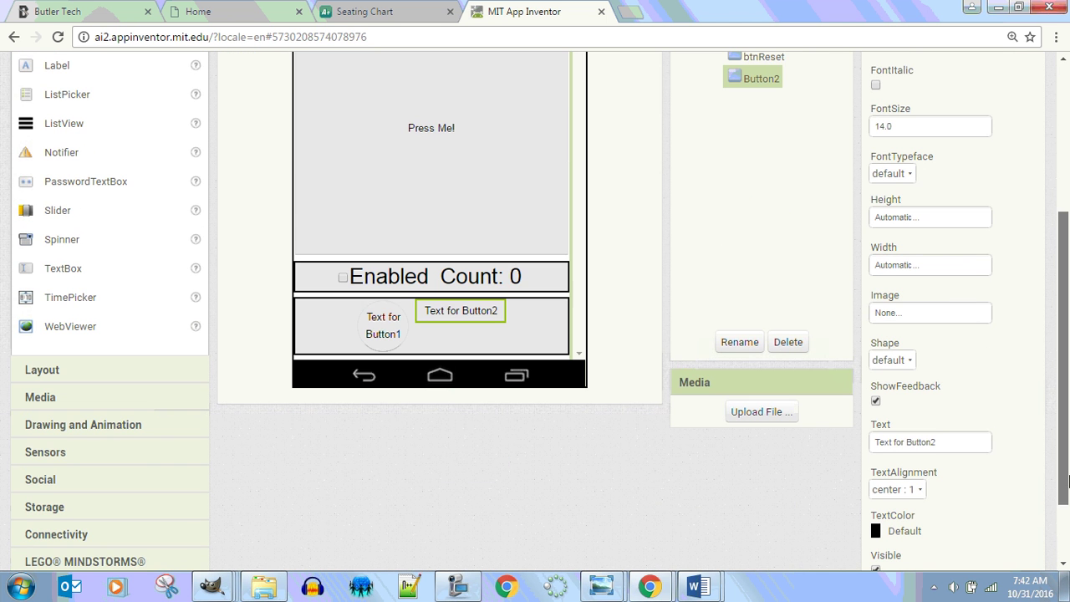
left_click_drag(951, 440, 825, 439)
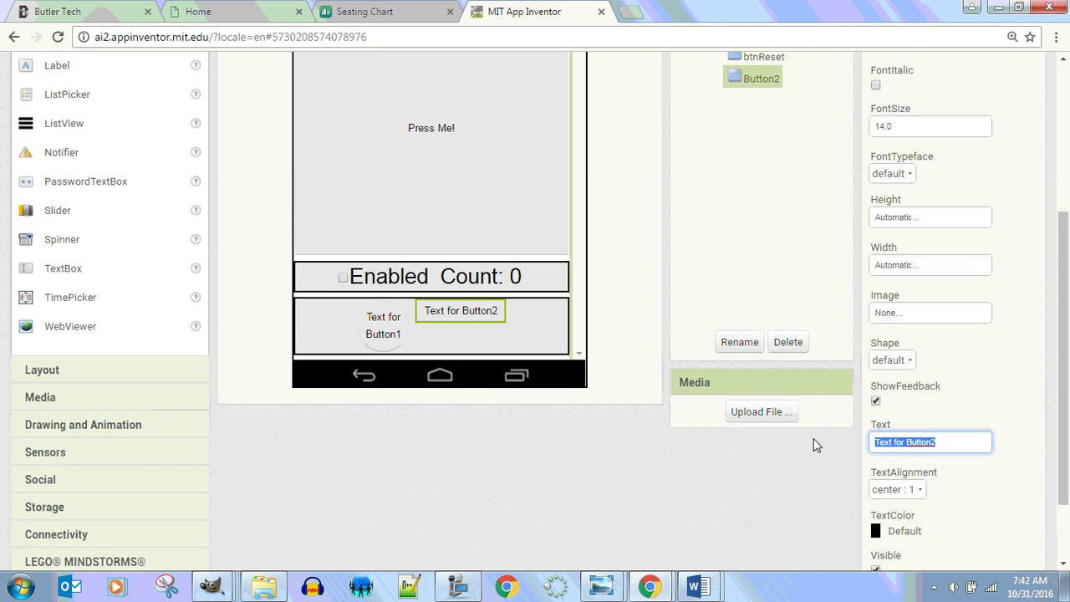
key("BackSpace")
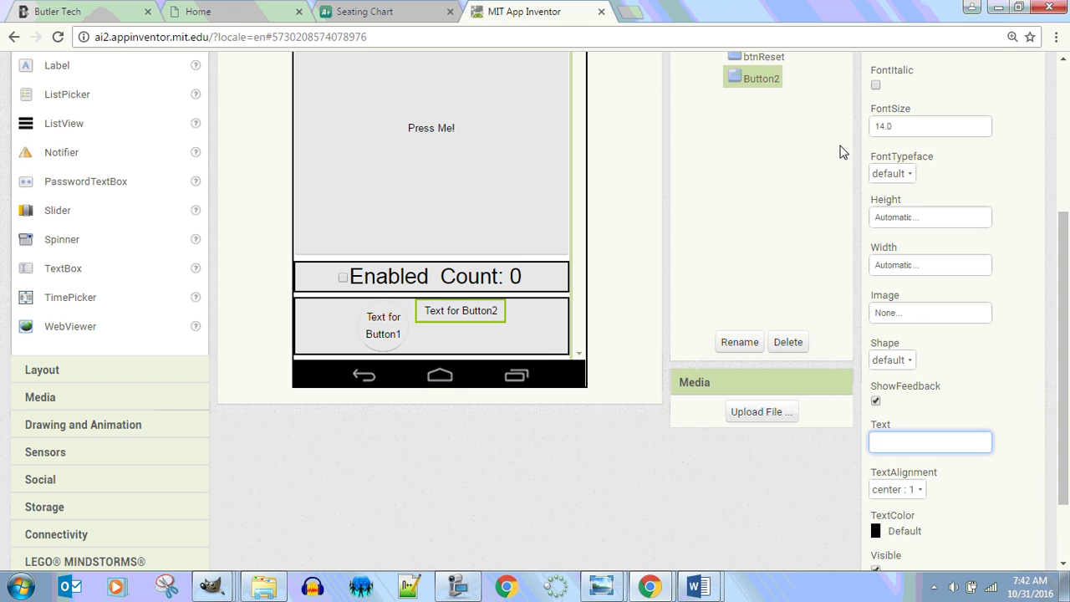
left_click(883, 421)
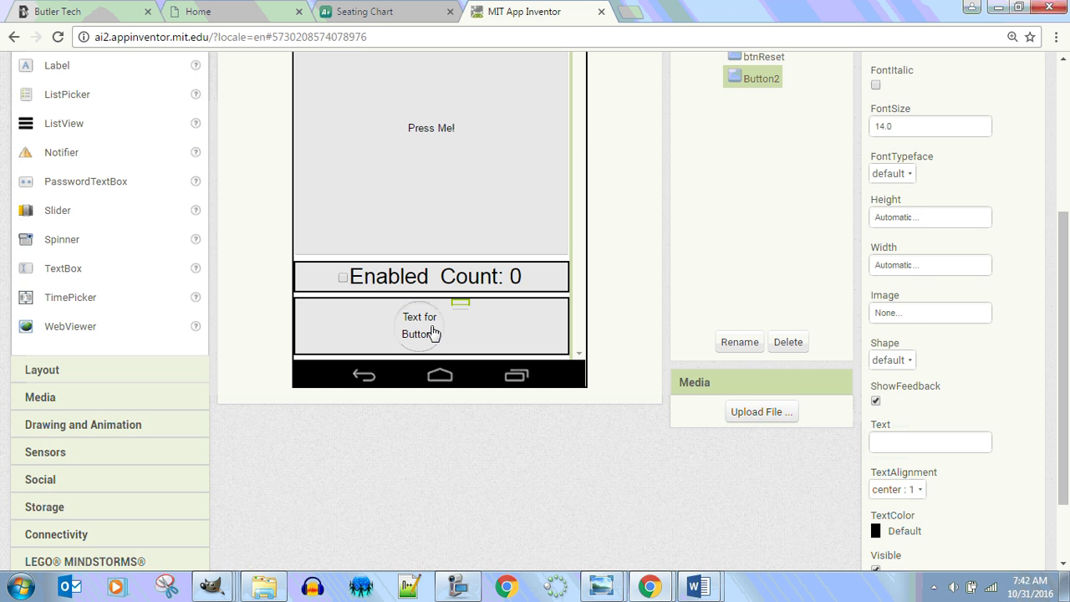
Clear the display text of btnReset so that it is blank.
left_click(433, 333)
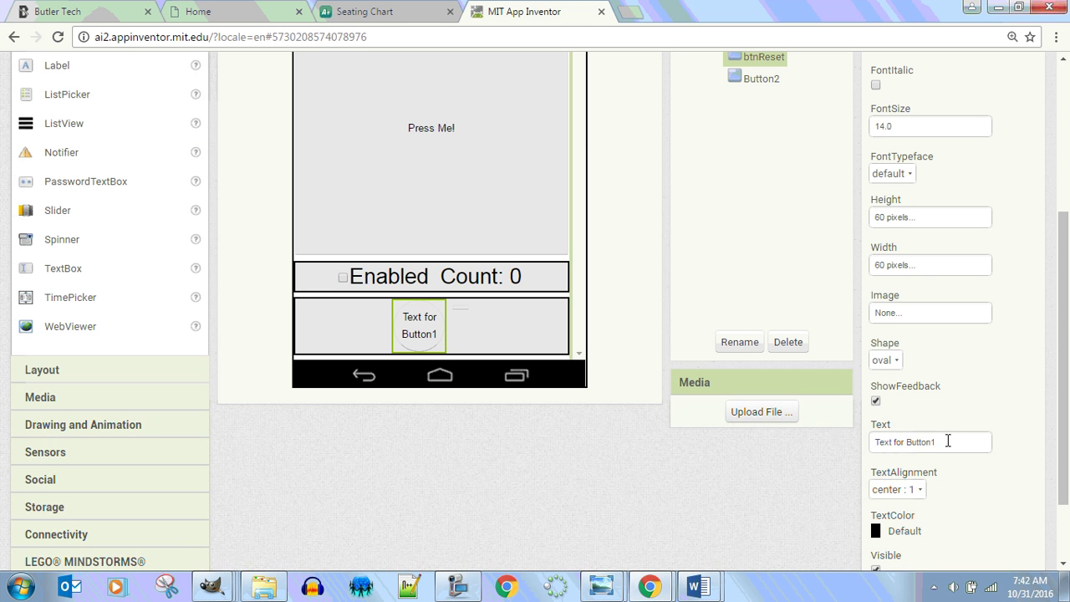
left_click(948, 442)
key("BackSpace")
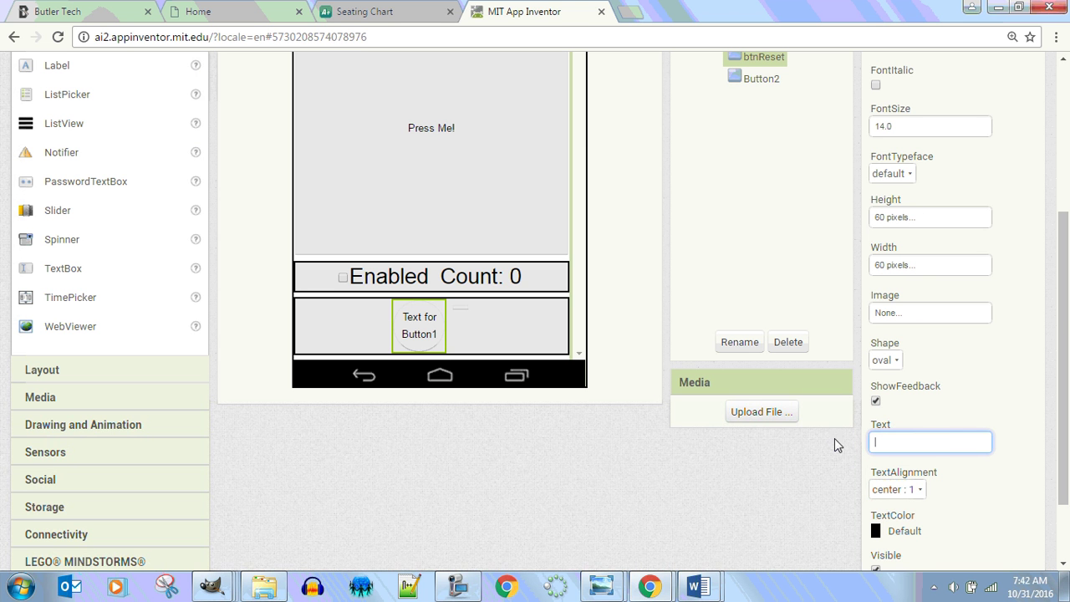
key("Return")
Rename the second button inside ha2 as btnVoice.
left_click_drag(1065, 431, 1068, 368)
left_click(770, 201)
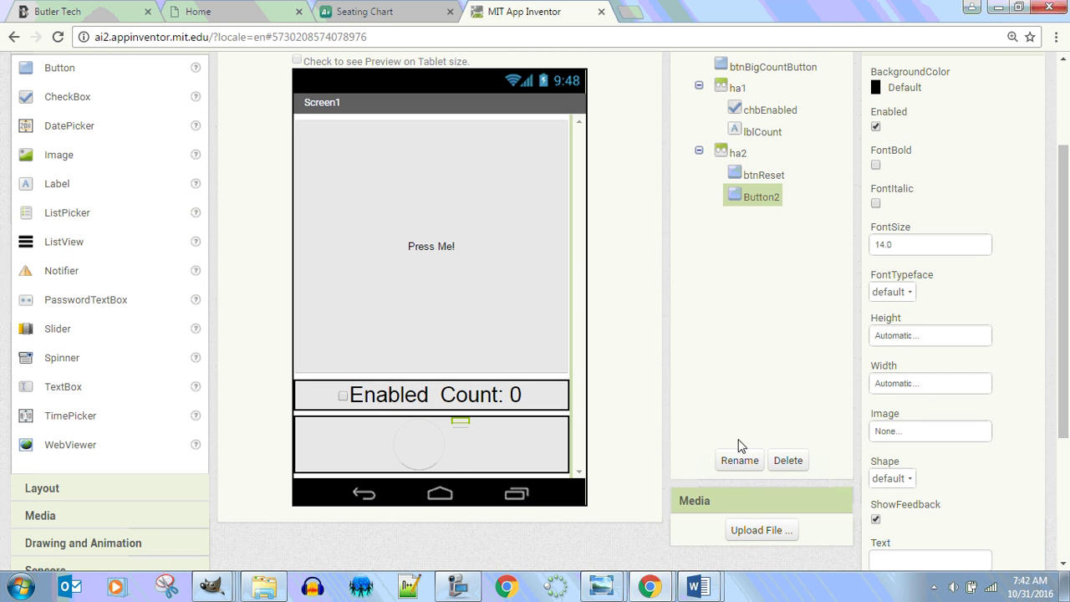
left_click(733, 463)
type("btnVoice")
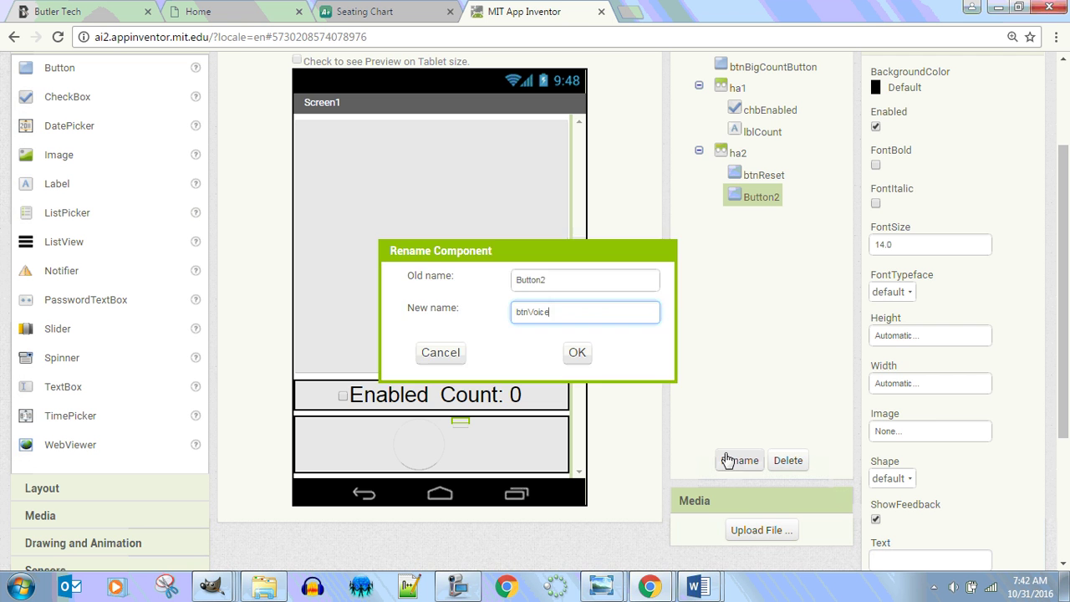
key("Return")
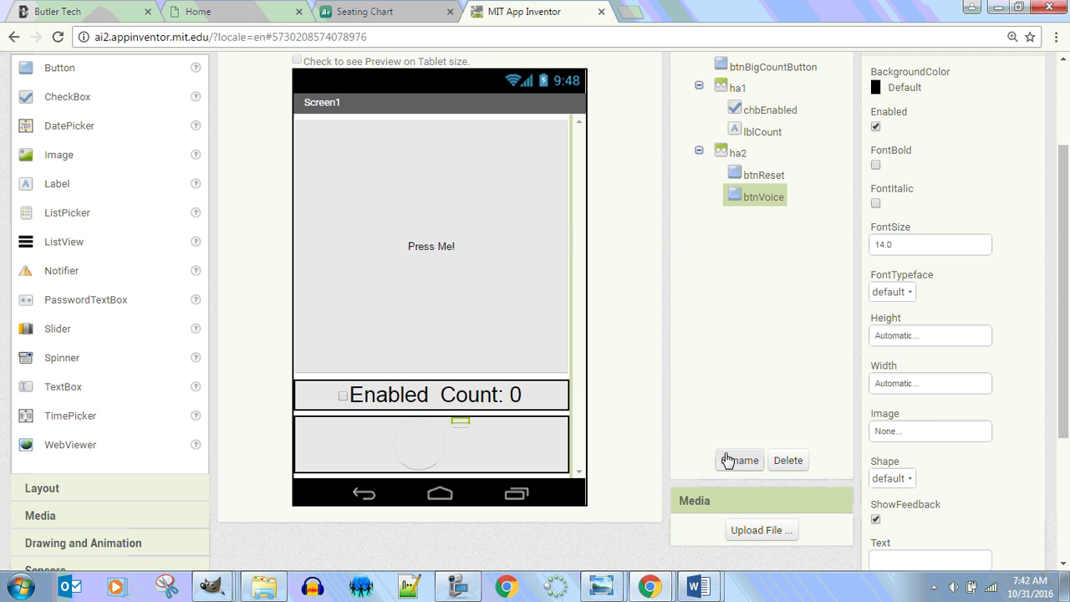
Set the height and width of btnVoice to 60 pixels each and its shape to oval.
left_click(915, 337)
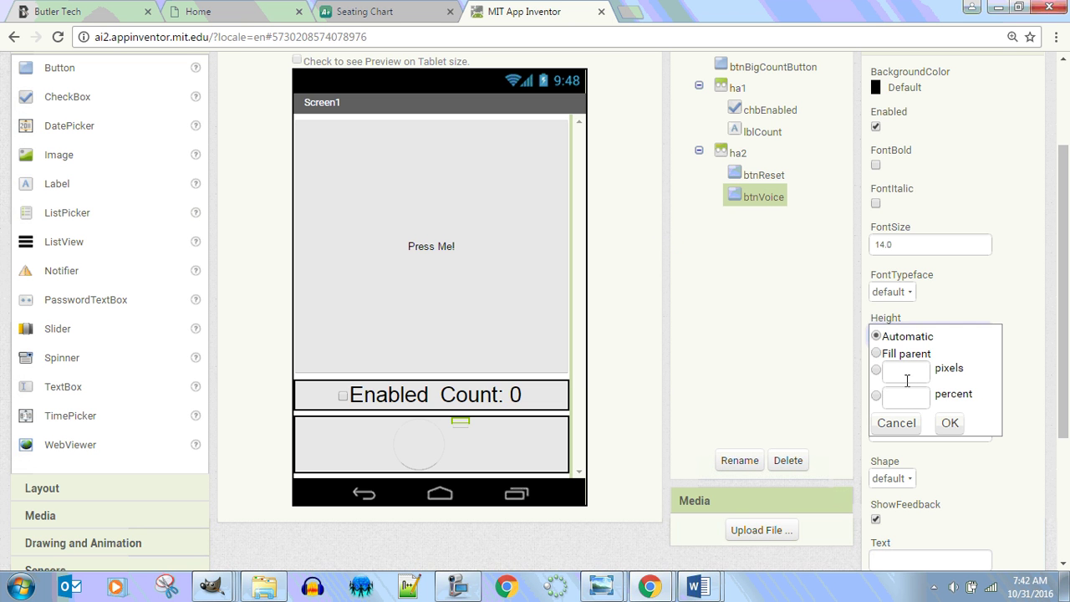
left_click(906, 378)
type("60")
left_click(952, 423)
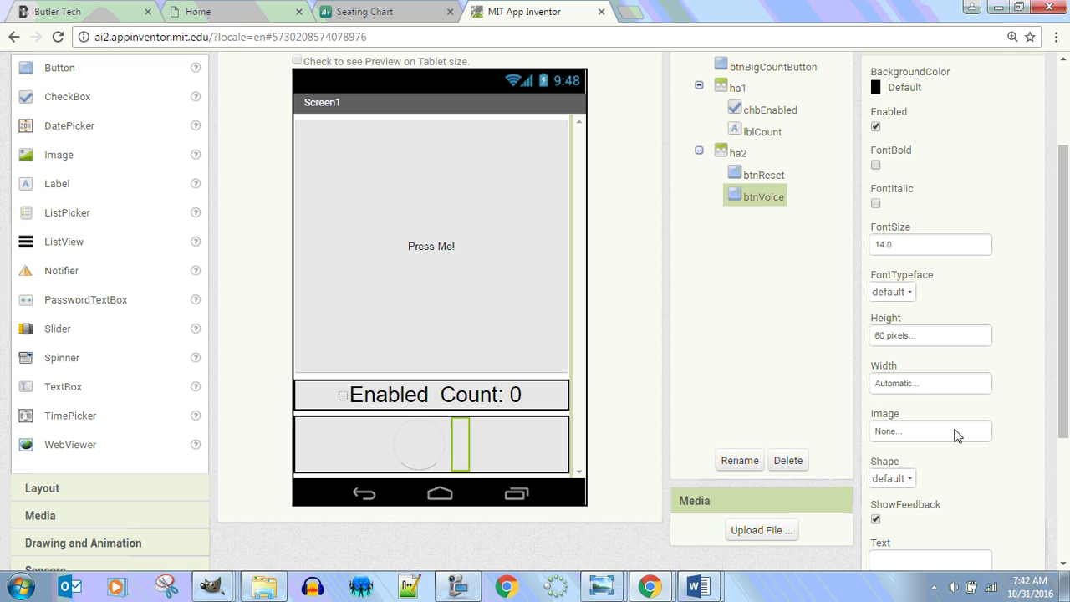
left_click(904, 383)
left_click(911, 418)
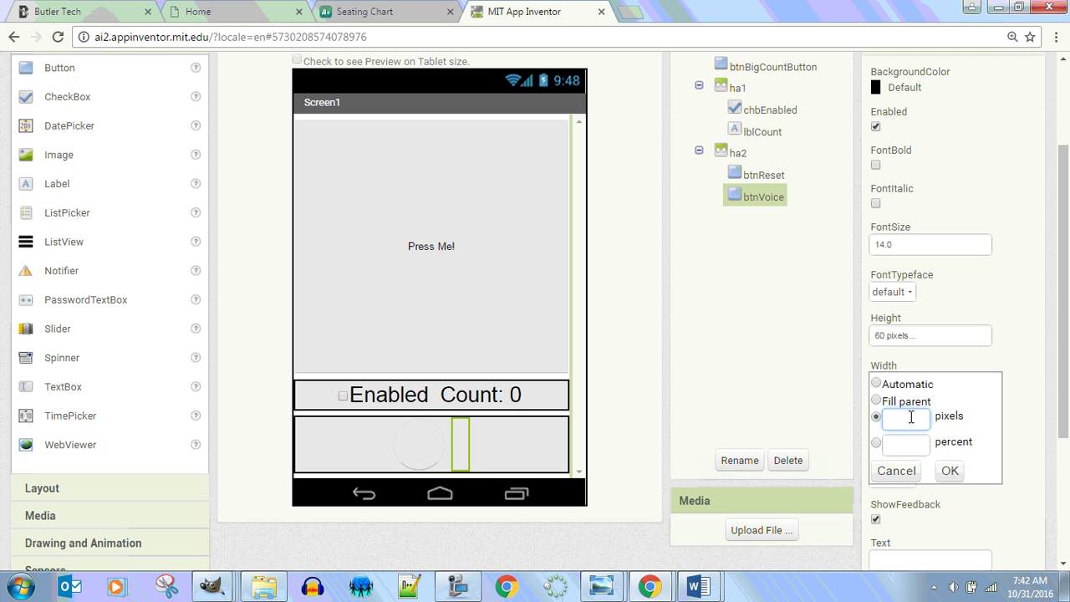
type("60")
left_click(950, 473)
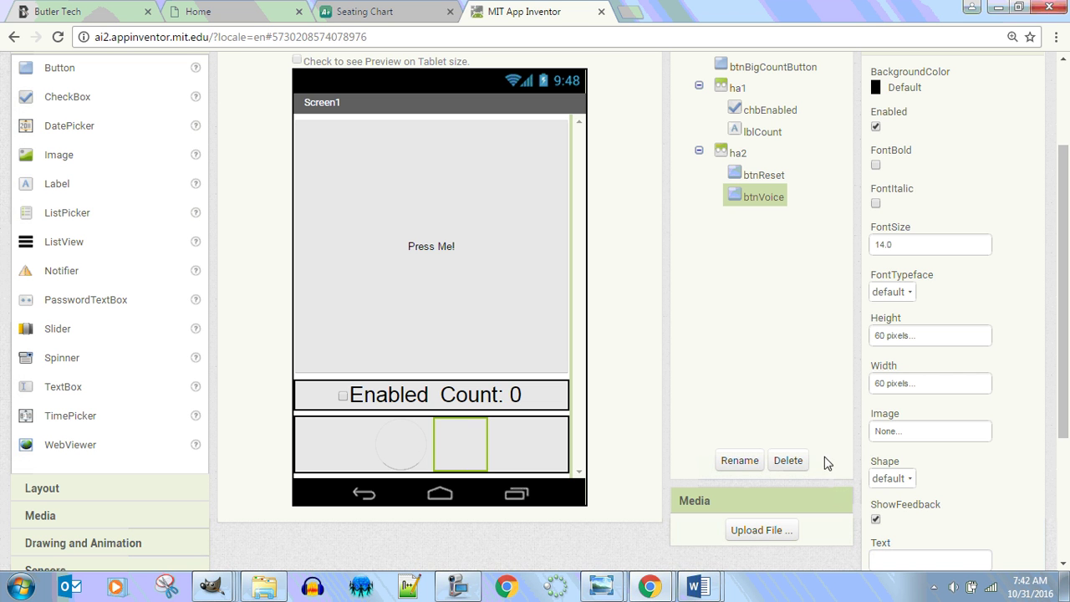
left_click(894, 480)
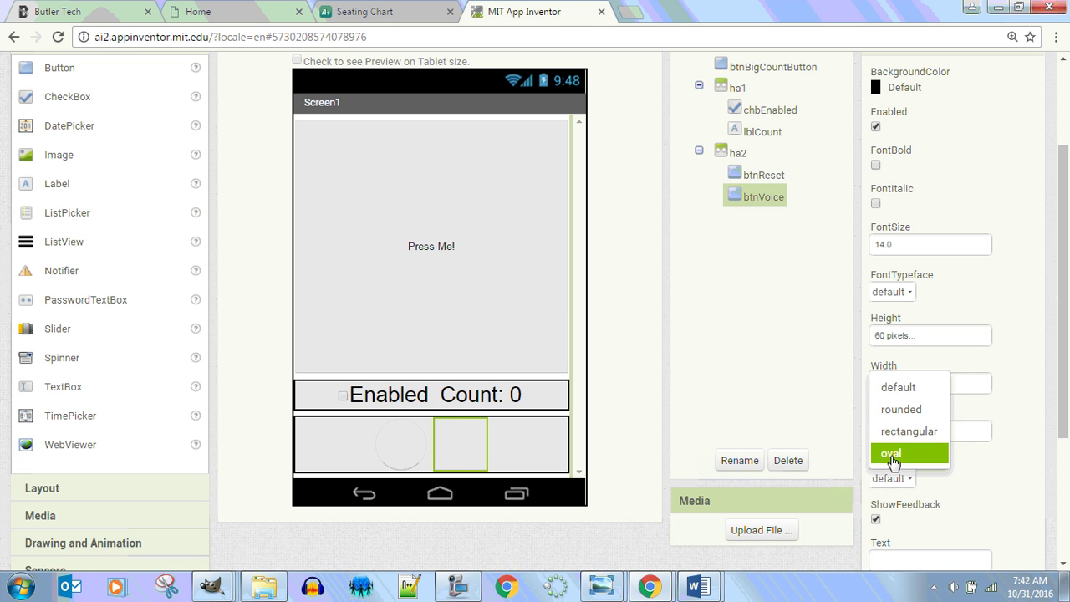
left_click(896, 452)
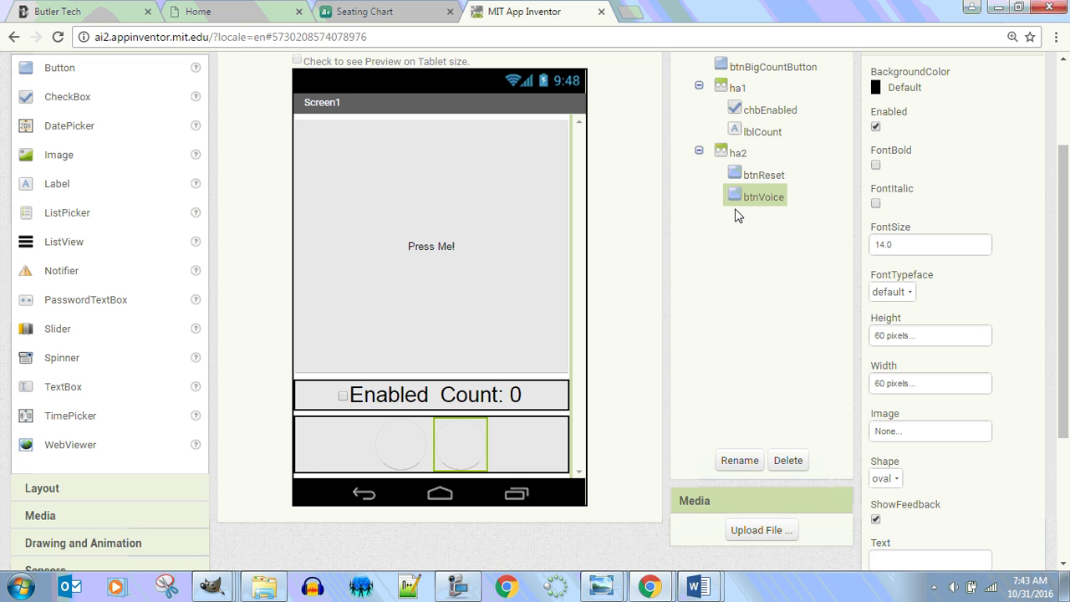
Set the background color of both the ha2 and ha1 arrangements to None.
left_click(724, 154)
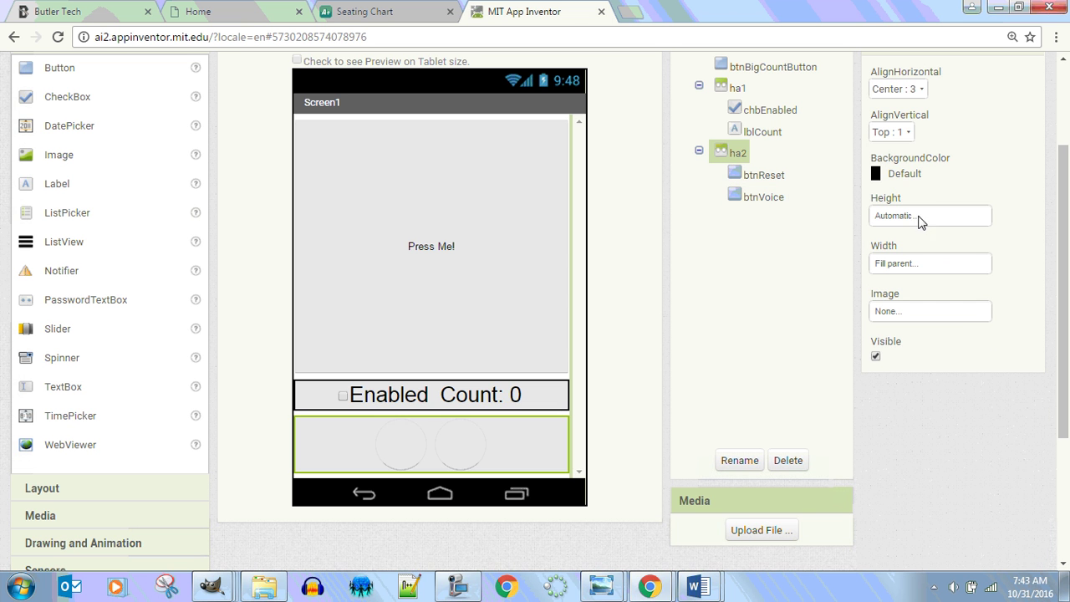
left_click(900, 174)
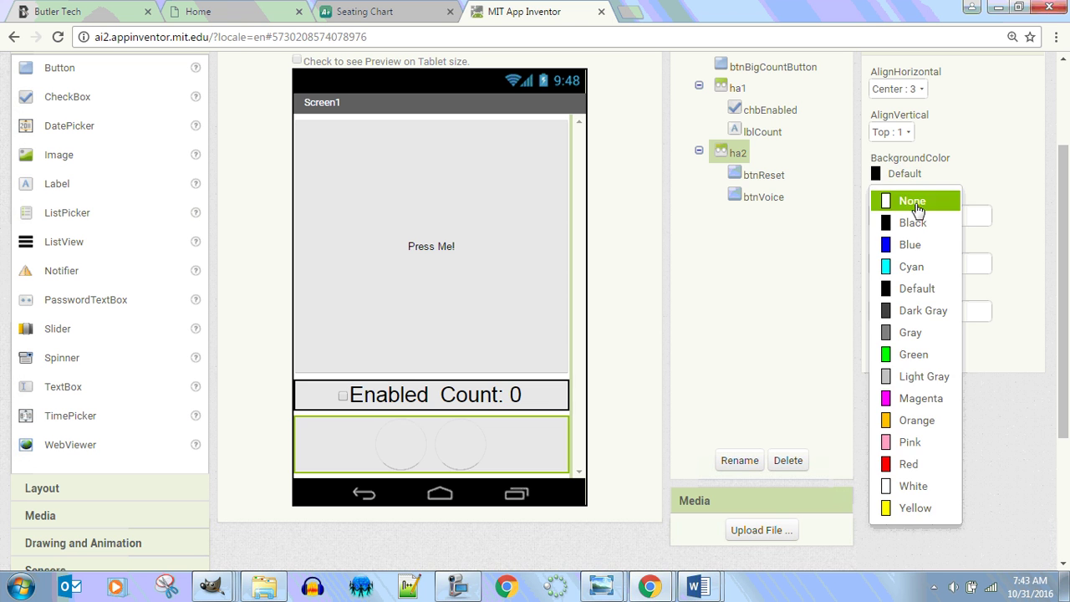
left_click(903, 204)
left_click(541, 395)
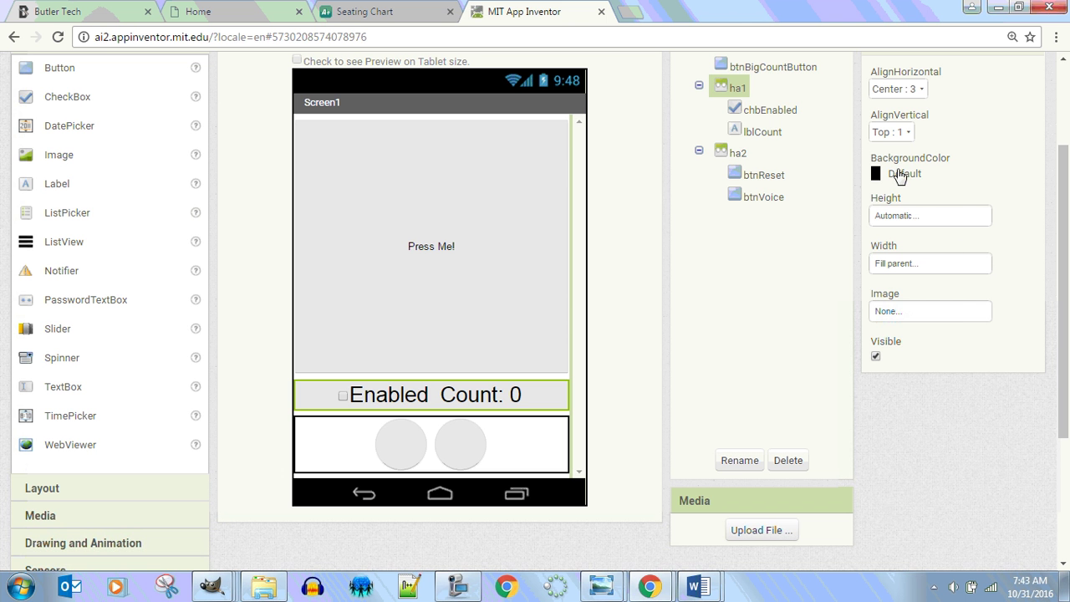
left_click(899, 173)
left_click(917, 206)
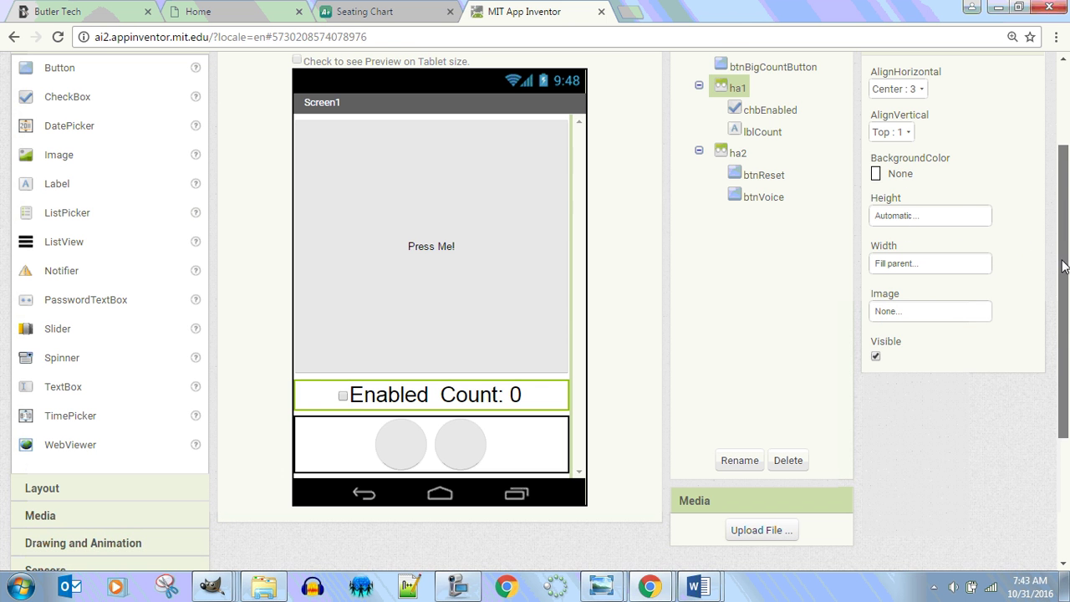
scroll(1019, 245, "up", 3)
scroll(782, 201, "down", 2)
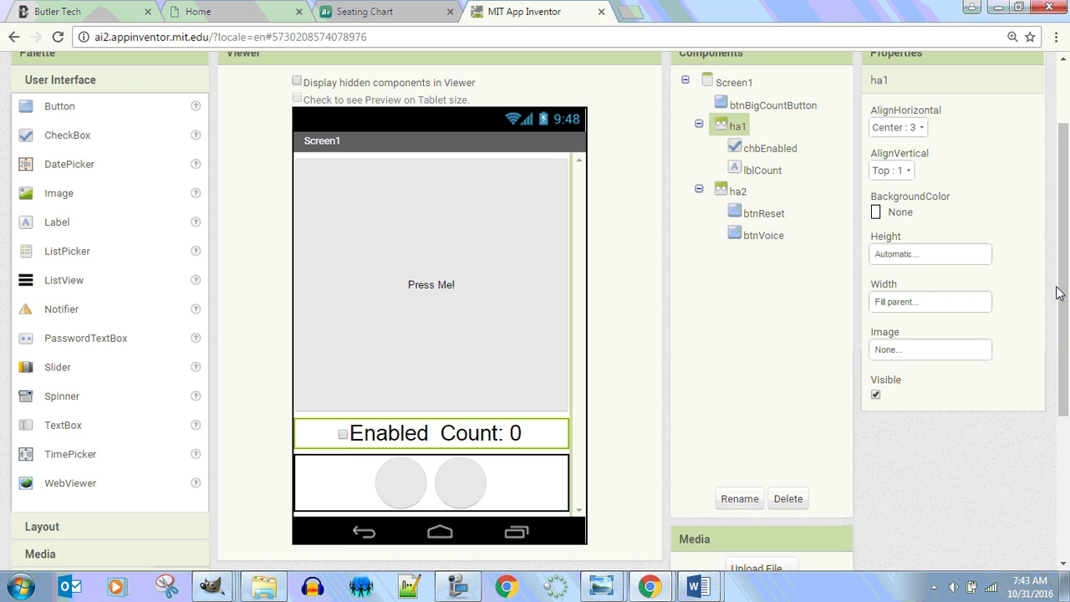
mouse_move(1060, 291)
left_mouse_down()
mouse_move(1063, 311)
mouse_move(1064, 257)
mouse_move(1068, 292)
left_mouse_up()
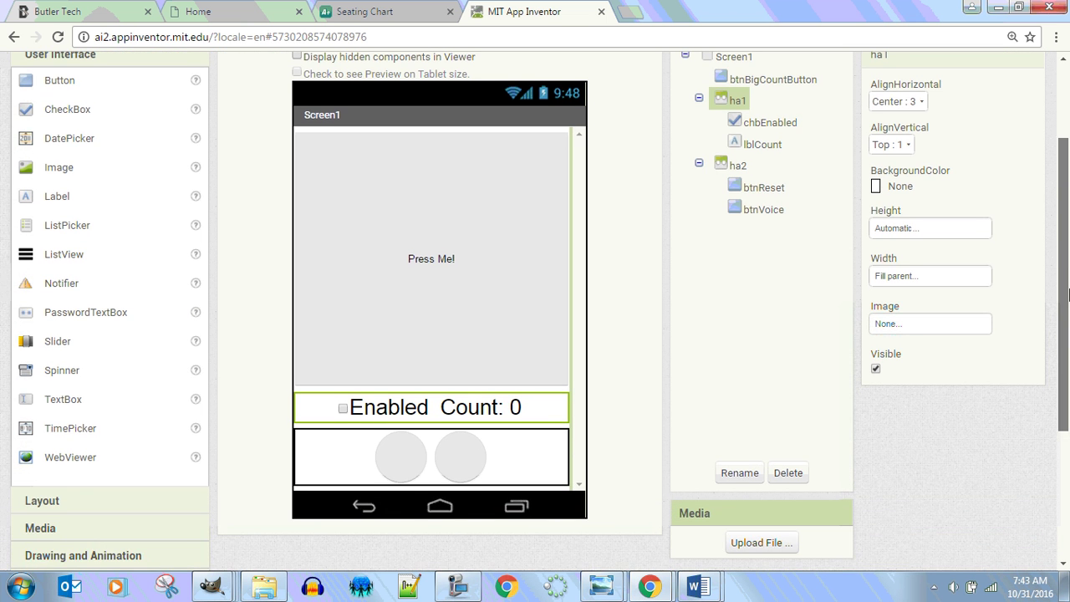
scroll(1067, 293, "up", 2)
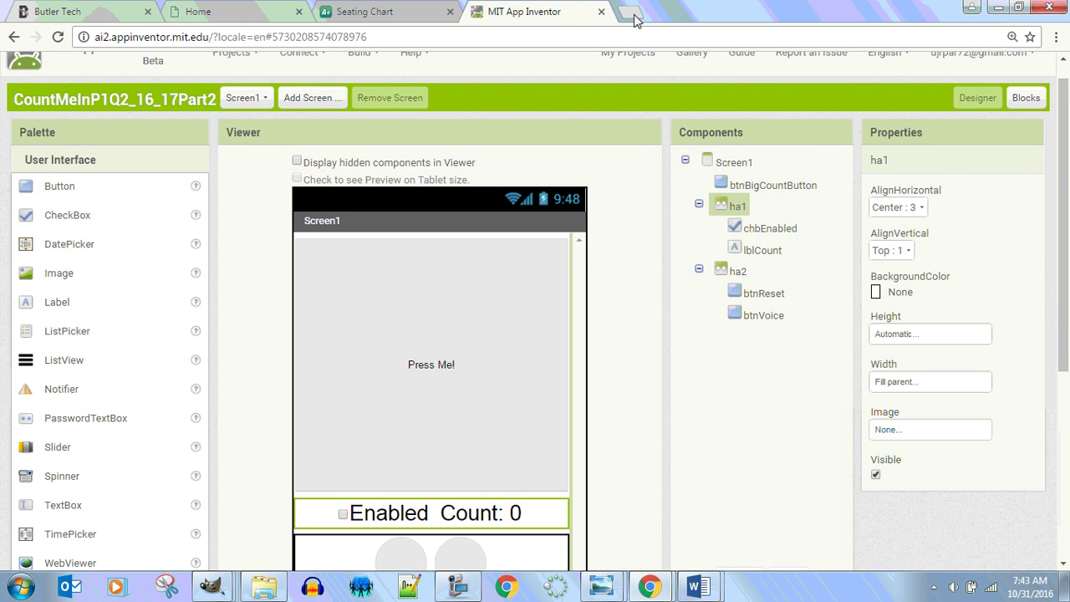
Search Google Images for "candy icon" in a new browser tab and browse the results.
left_click(634, 14)
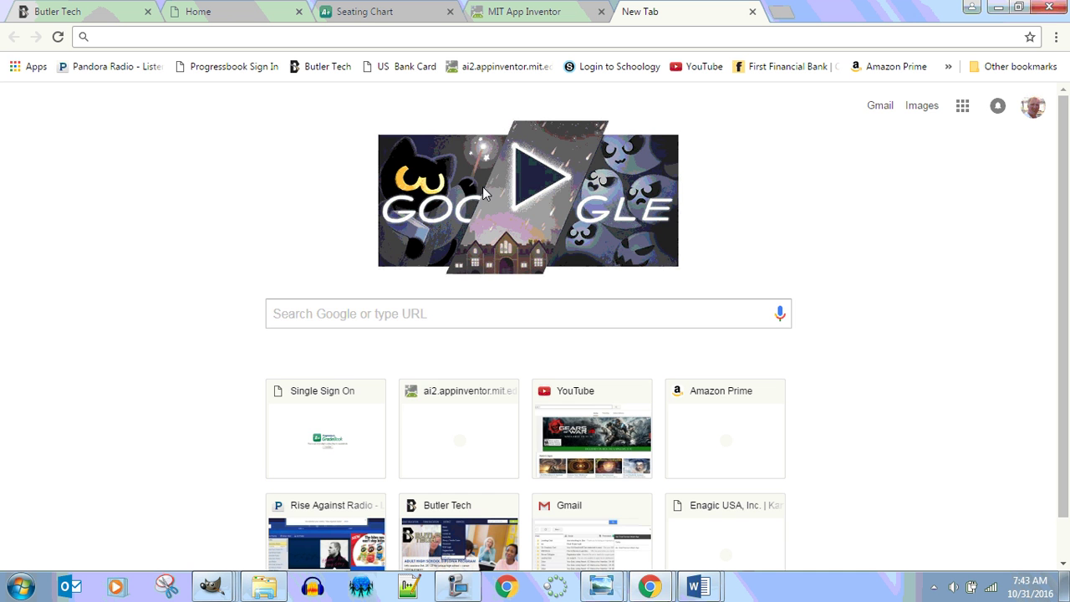
left_click(476, 308)
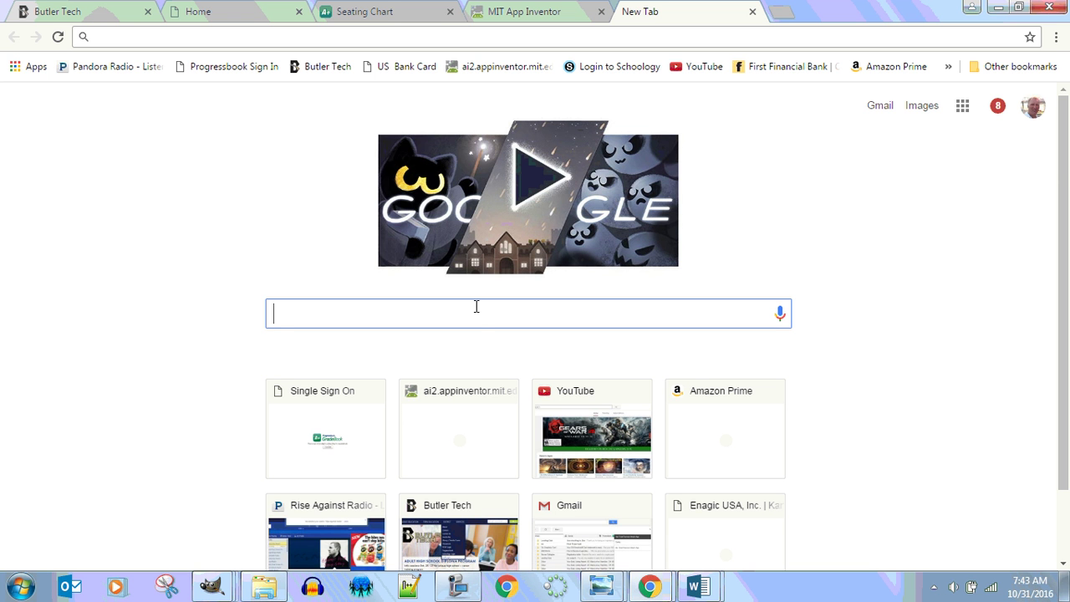
type("cand")
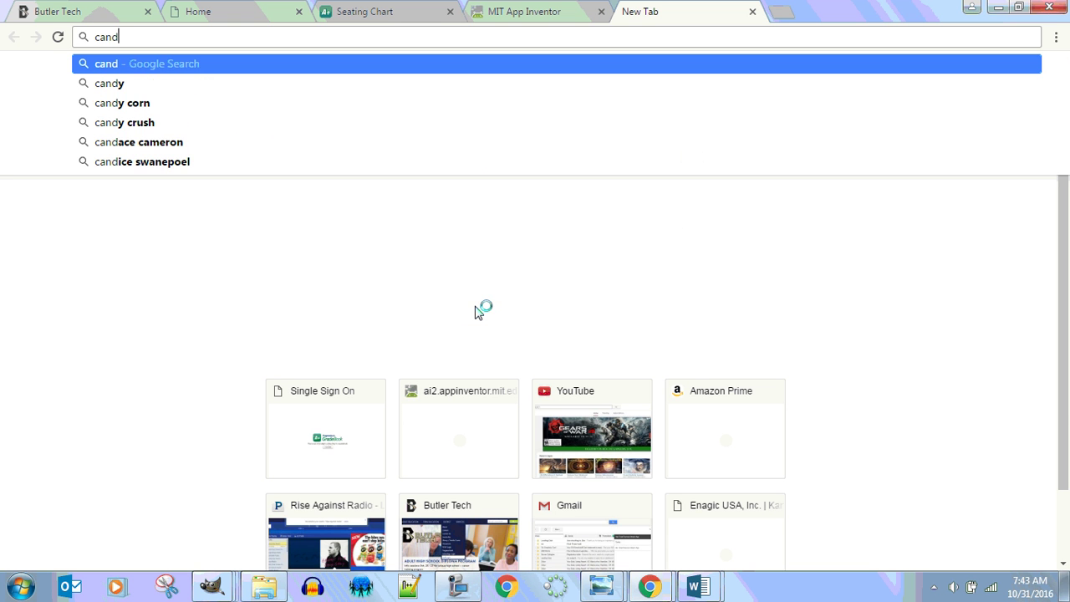
type("y")
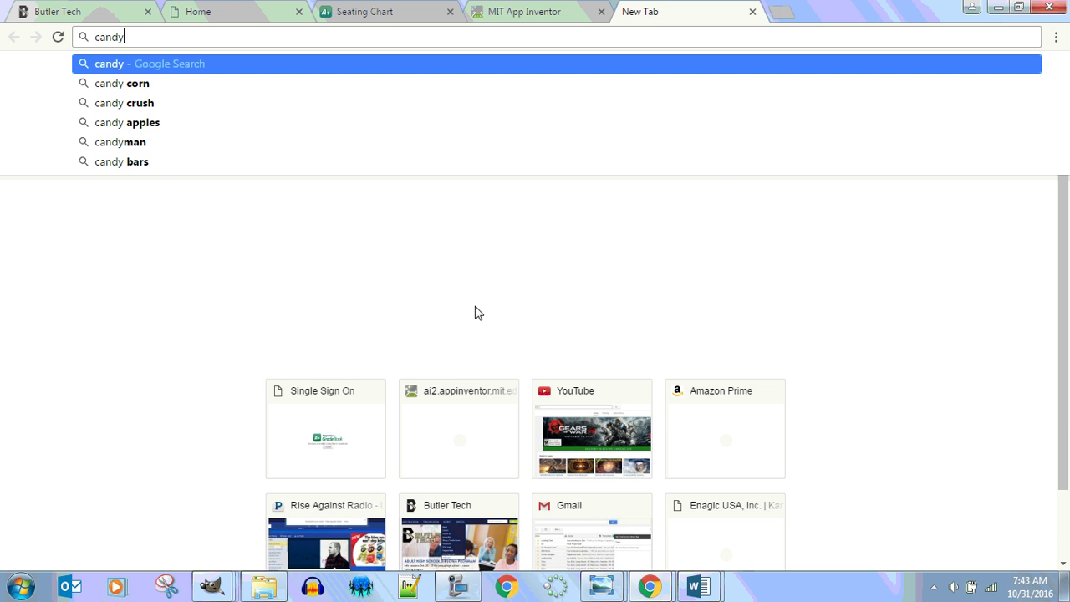
type(" icon")
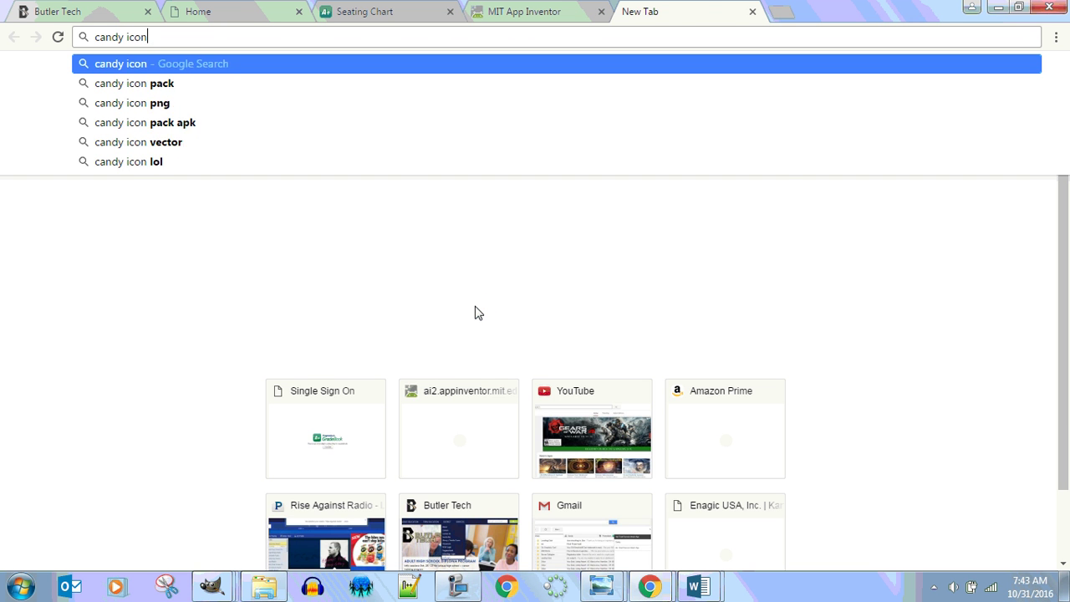
key("Return")
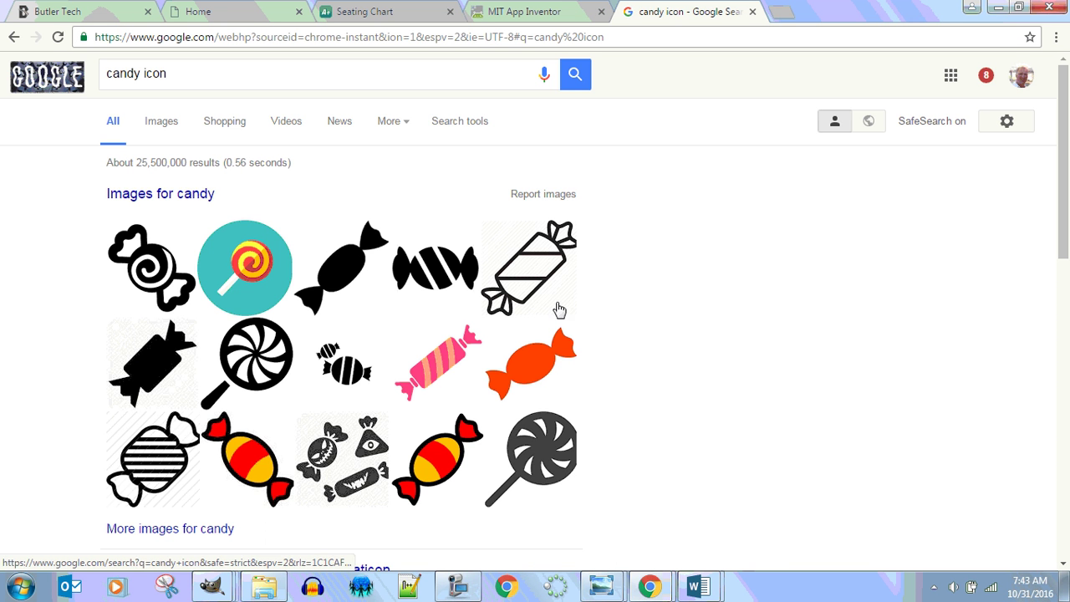
left_click(163, 125)
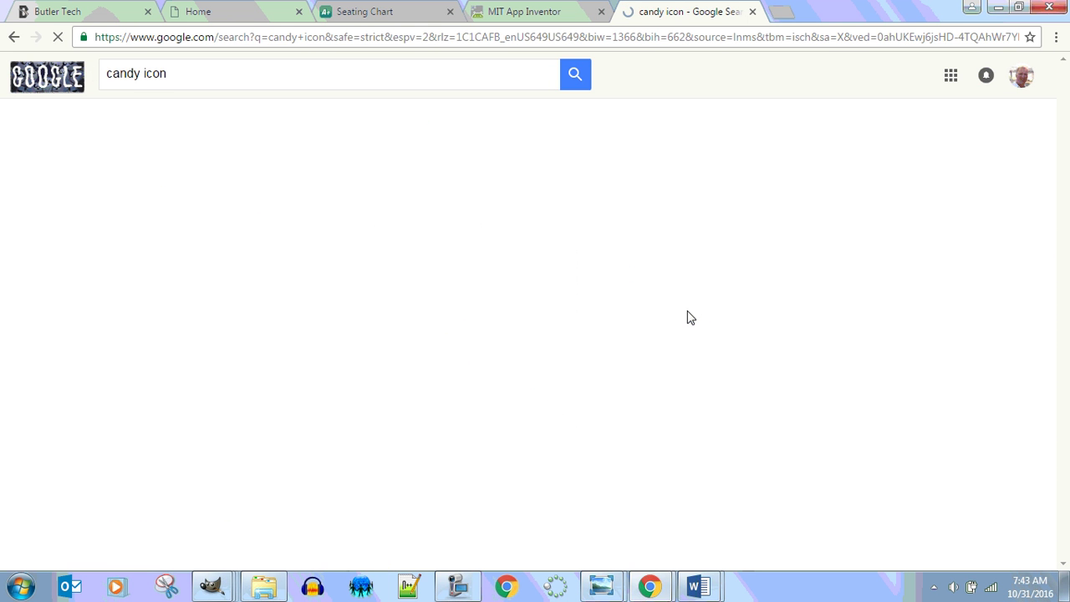
scroll(627, 326, "down", 6)
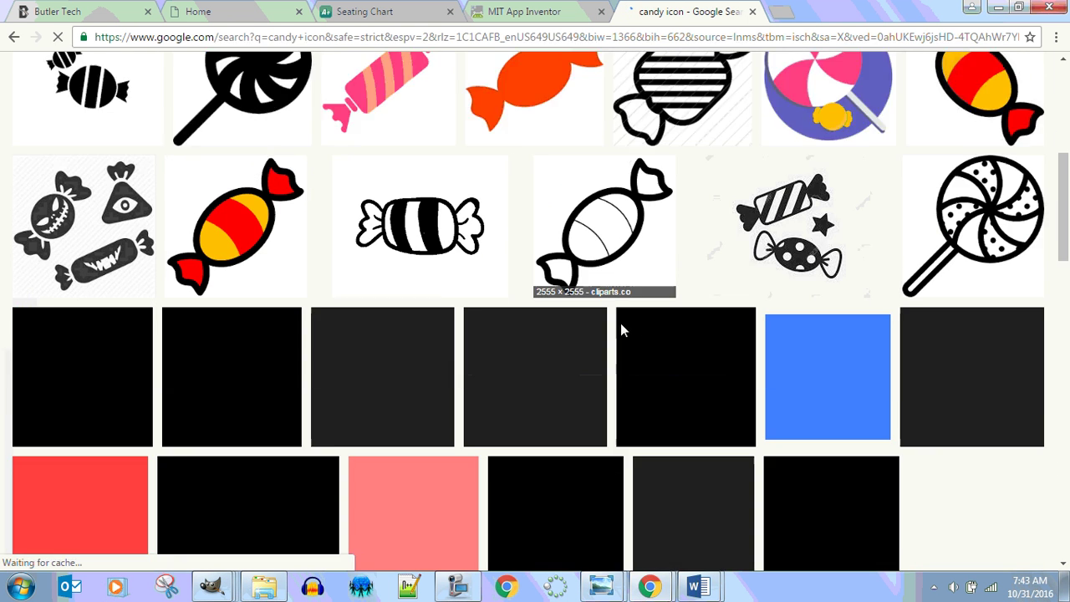
scroll(621, 330, "down", 6)
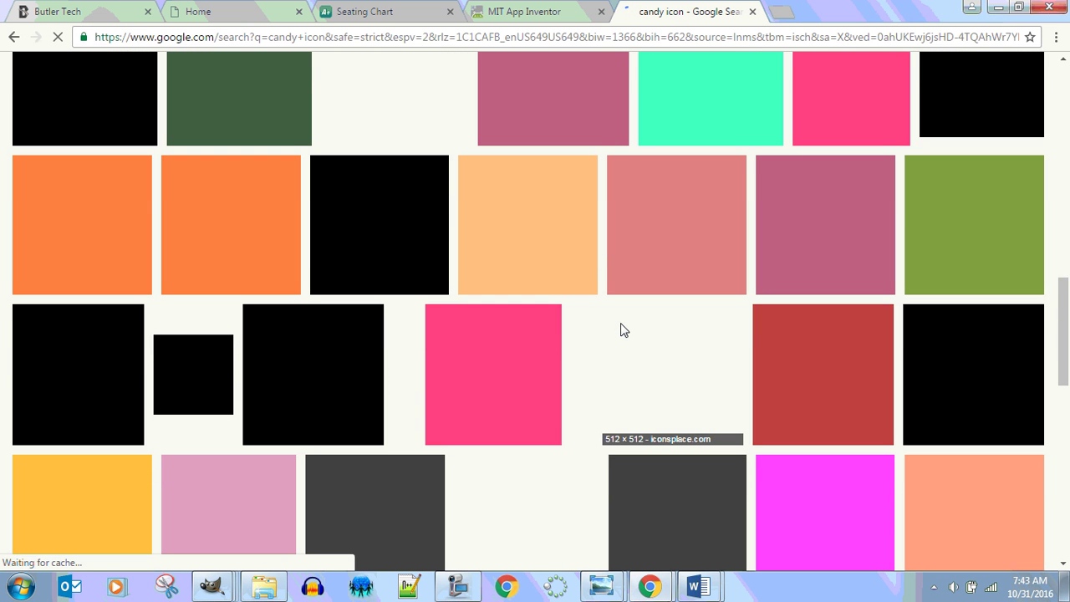
scroll(621, 330, "up", 12)
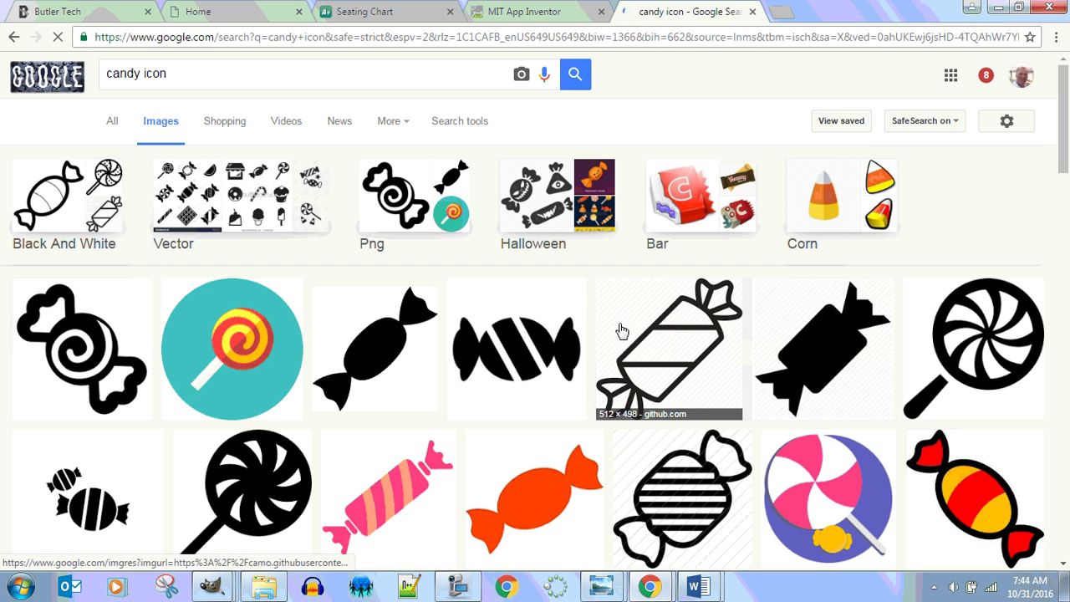
Replace the image search query with "hershey kiss" and run the search.
left_click_drag(178, 73, 100, 72)
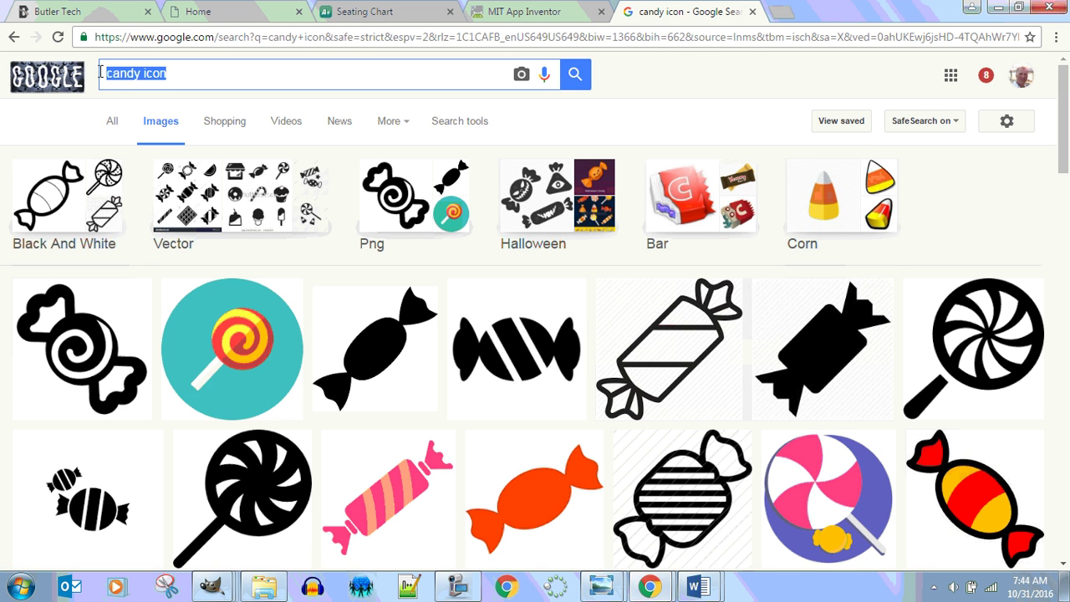
type("hersey")
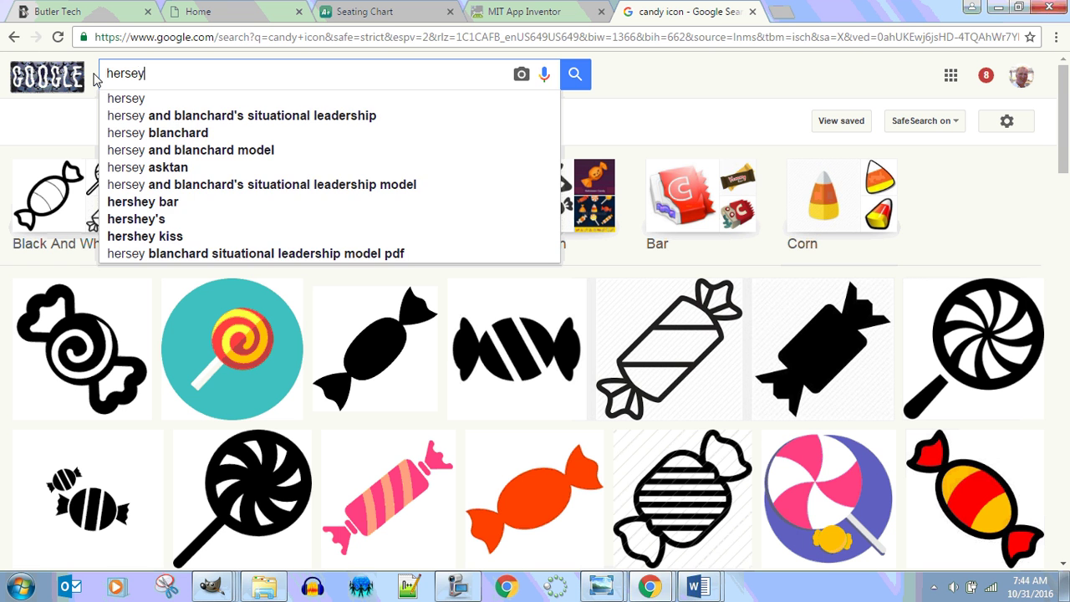
key("BackSpace")
key("BackSpace")
key("BackSpace")
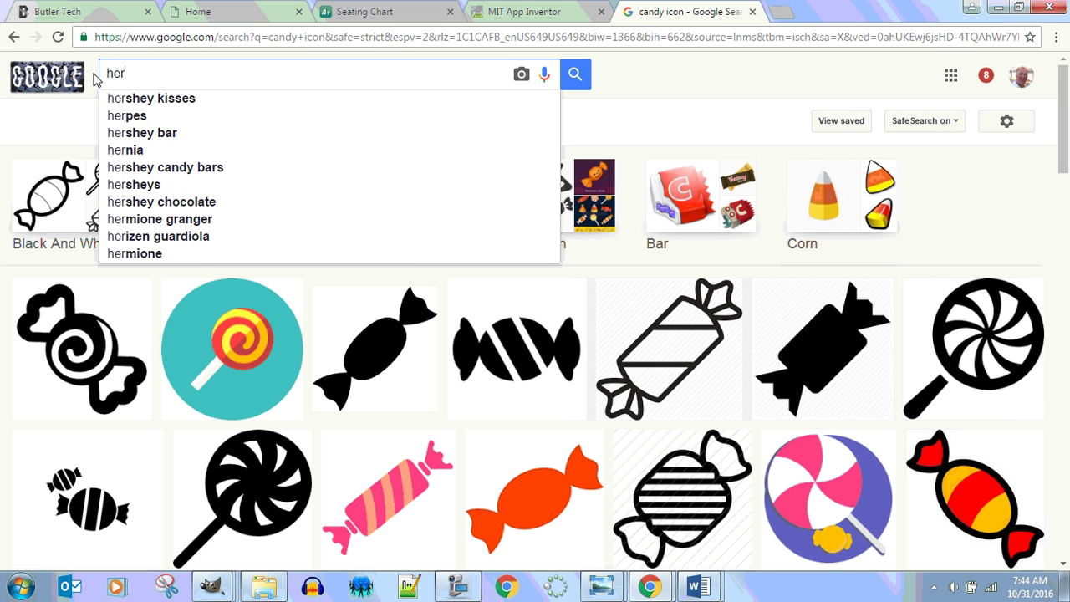
type("shey l")
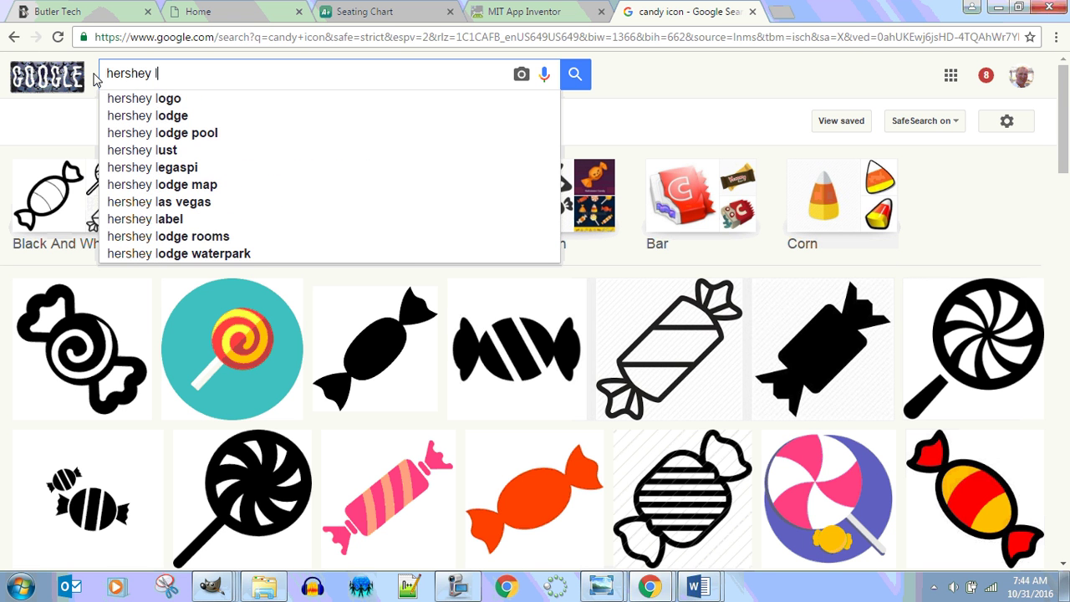
key("BackSpace")
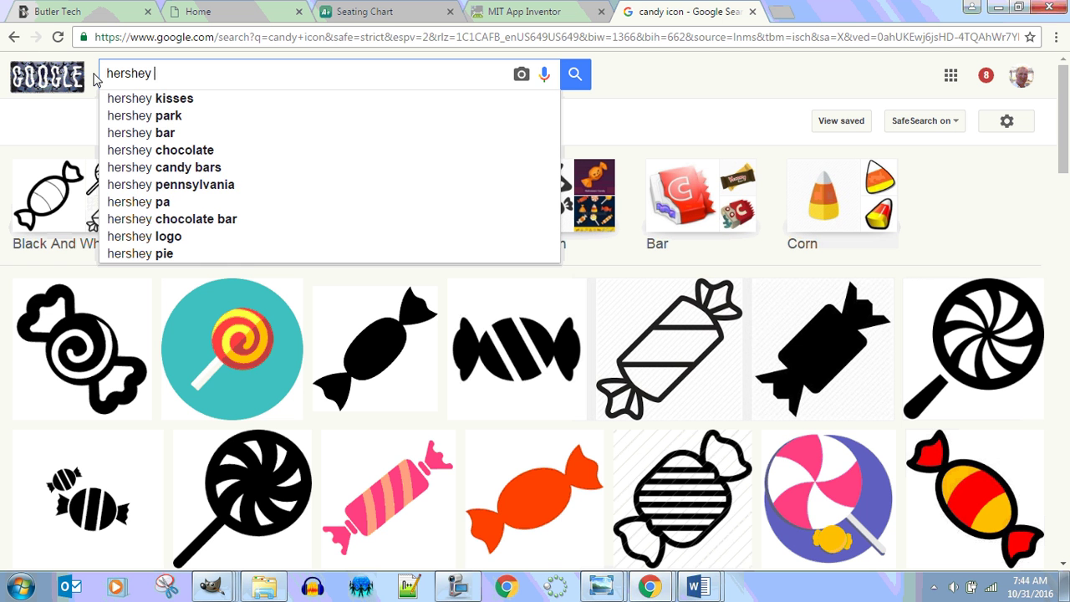
type("iks")
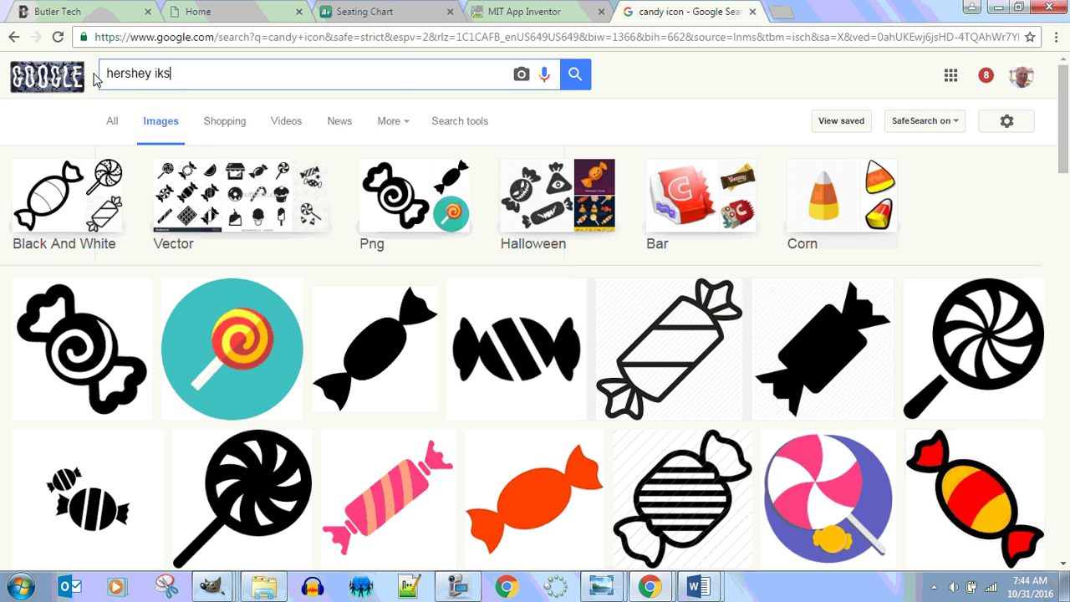
key("BackSpace")
key("BackSpace")
key("BackSpace")
type("kiss")
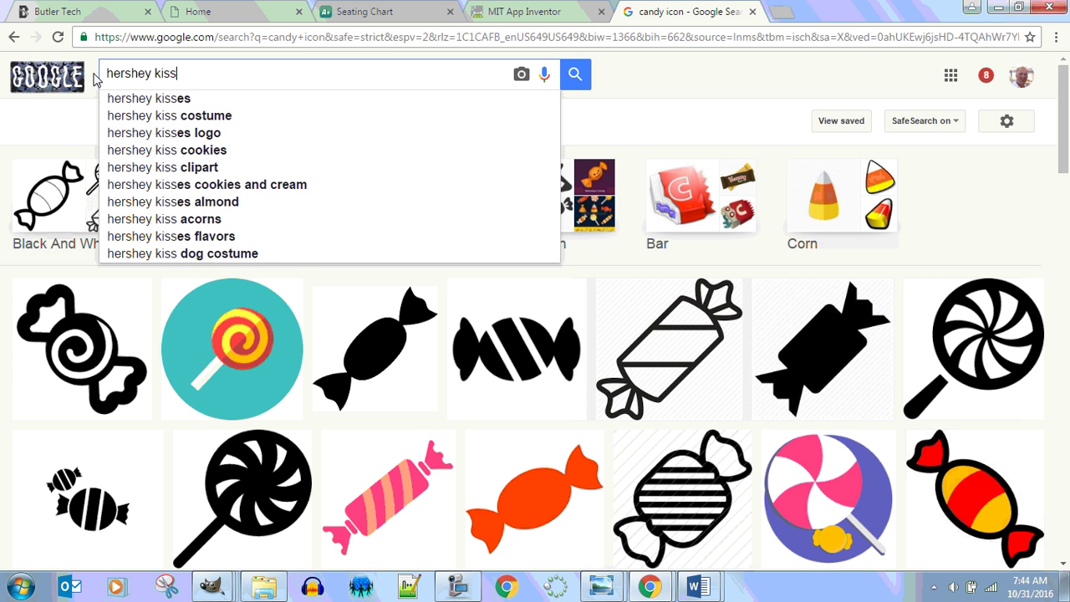
key("Return")
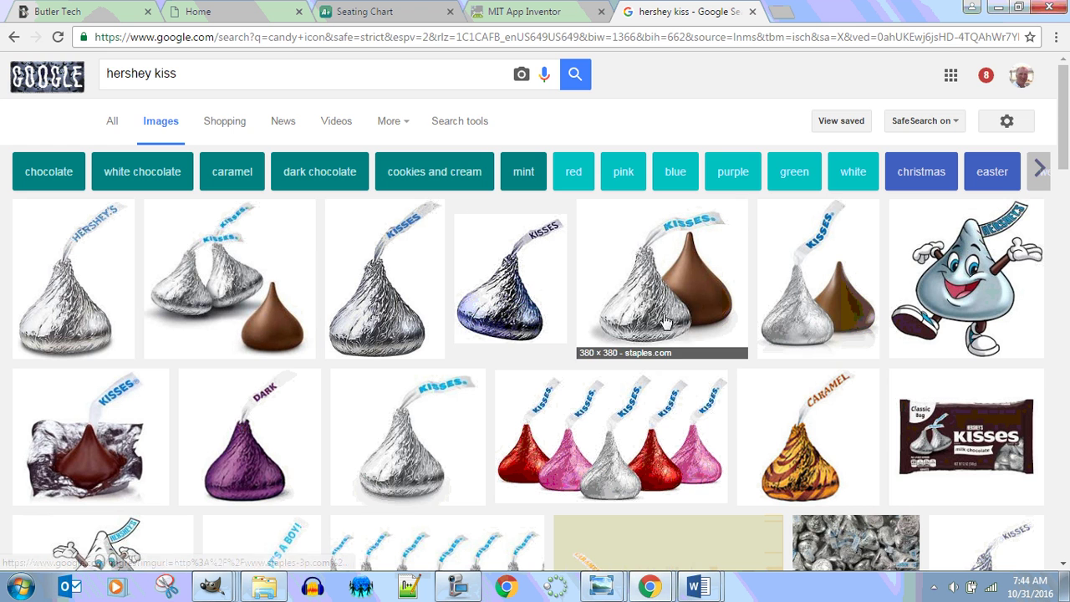
Examine the Hershey's Kiss image results for a picture suitable for the app.
scroll(763, 322, "down", 2)
scroll(763, 323, "down", 1)
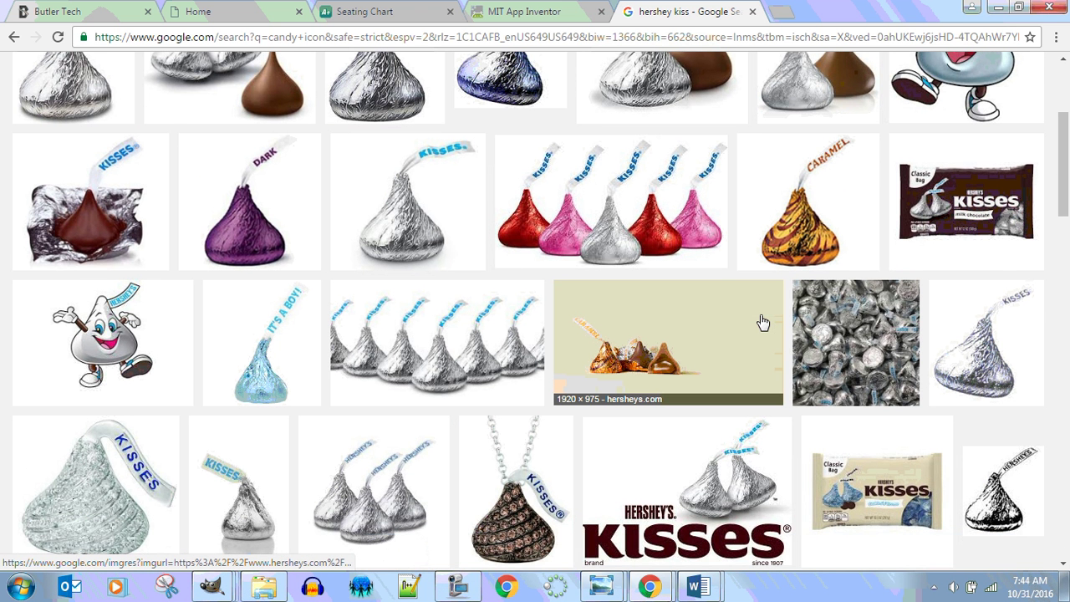
scroll(762, 323, "down", 3)
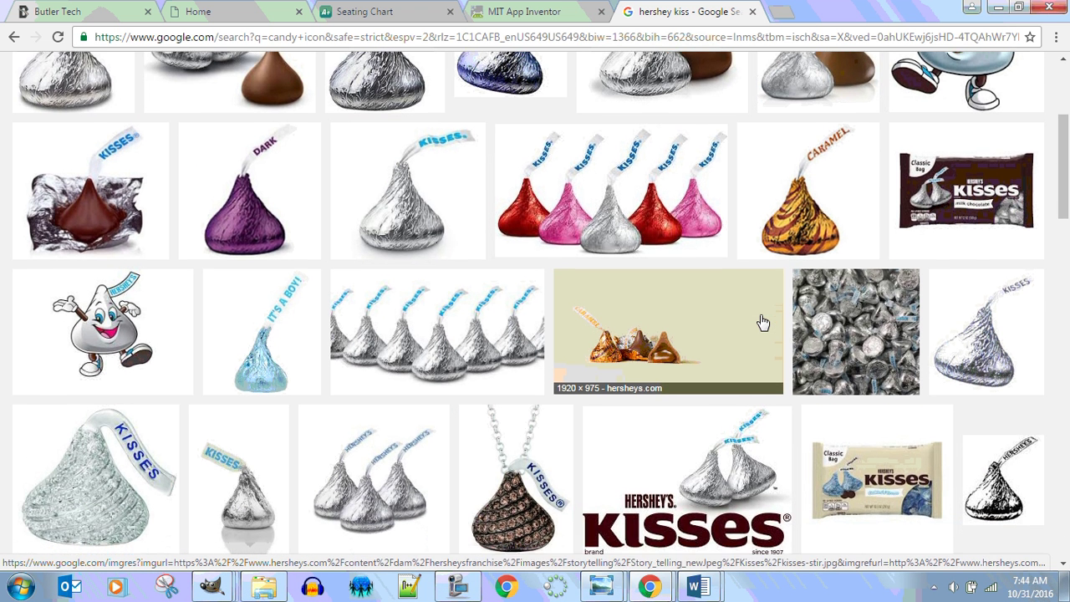
scroll(762, 323, "down", 3)
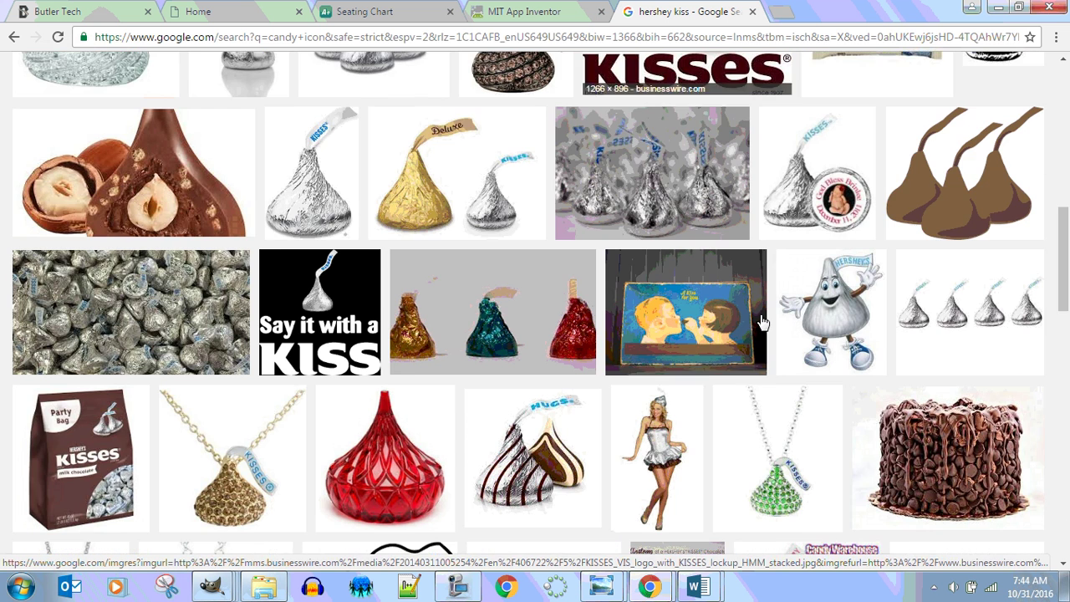
scroll(762, 323, "down", 3)
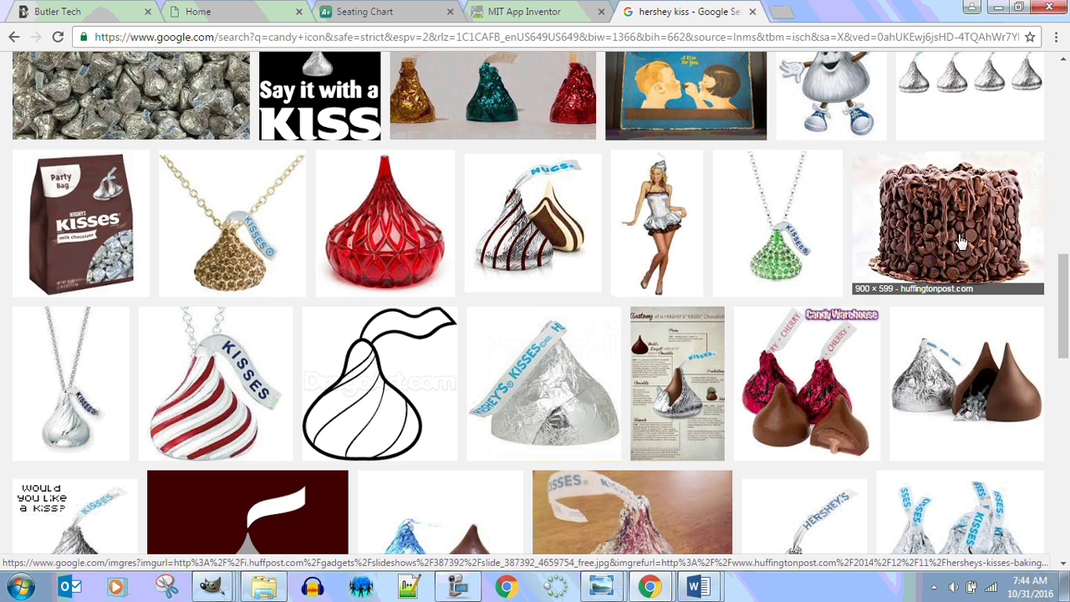
scroll(668, 298, "down", 5)
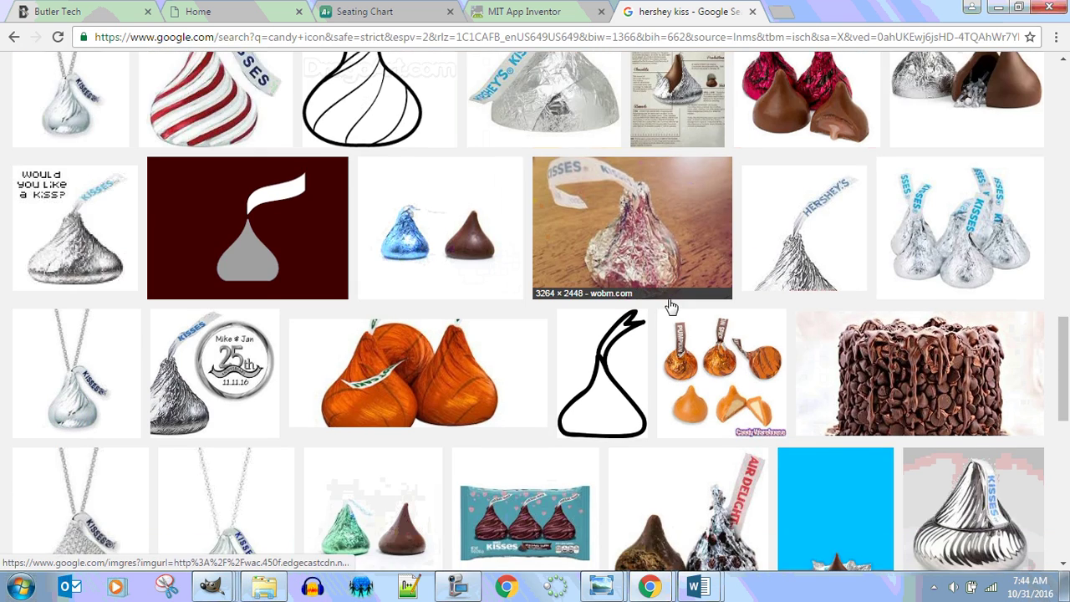
scroll(670, 306, "down", 3)
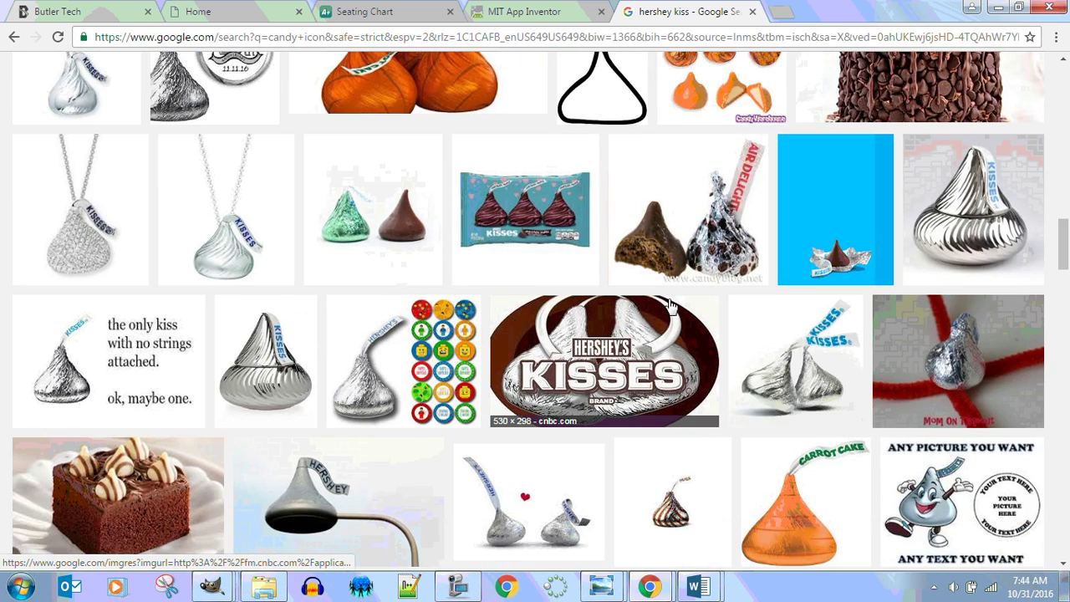
scroll(671, 306, "down", 2)
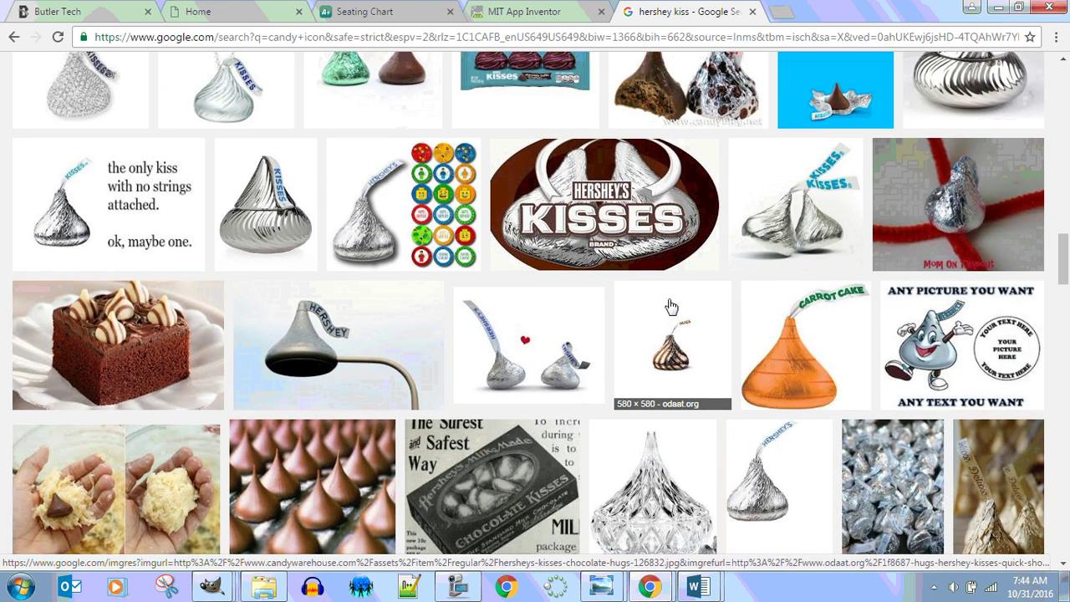
scroll(670, 306, "up", 10)
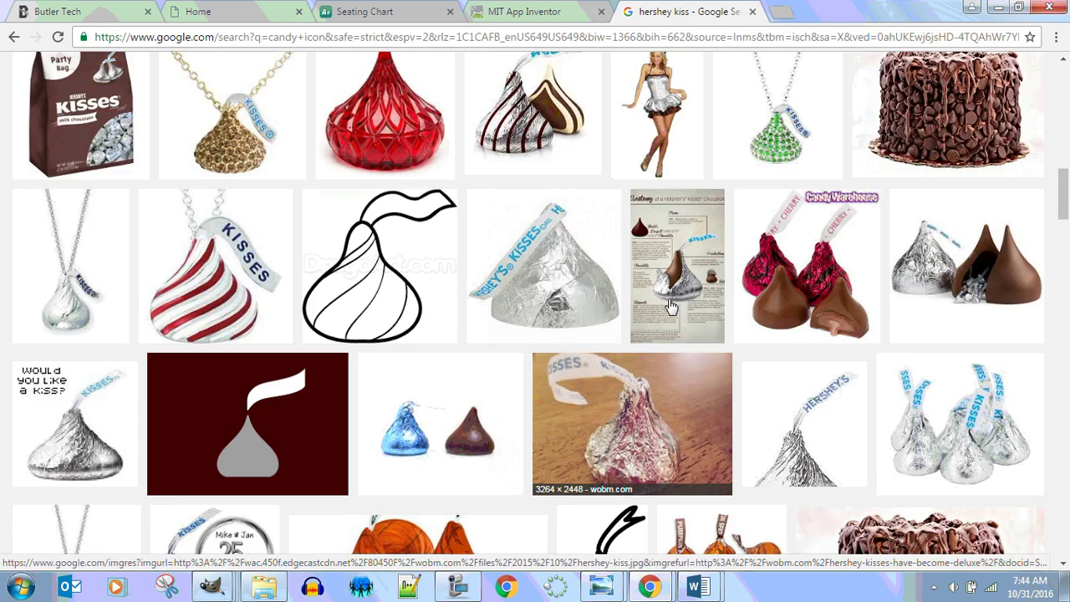
scroll(668, 298, "up", 4)
scroll(669, 303, "down", 3)
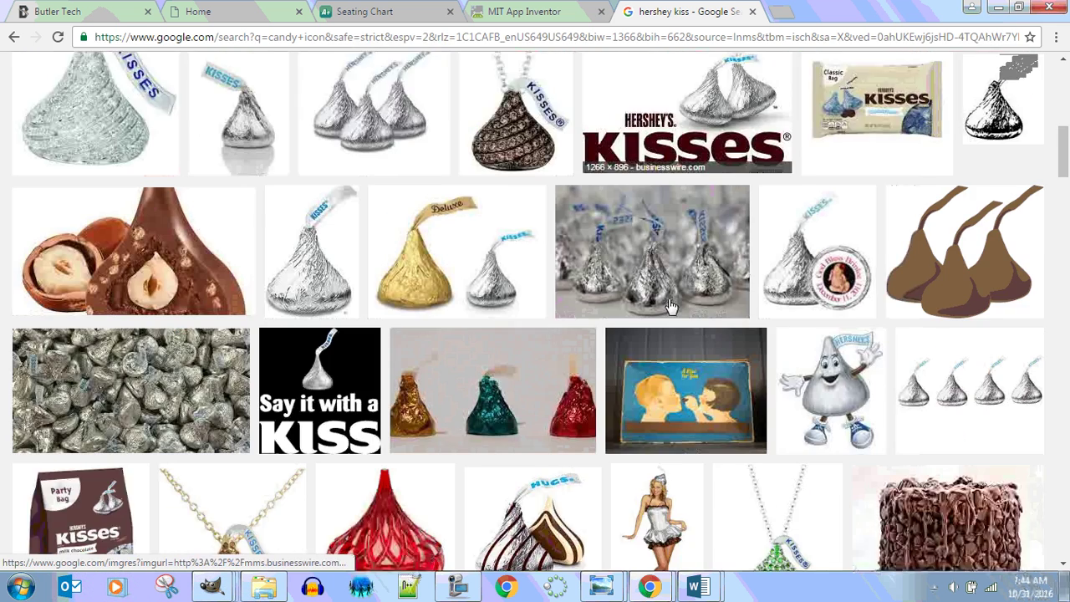
scroll(670, 306, "up", 4)
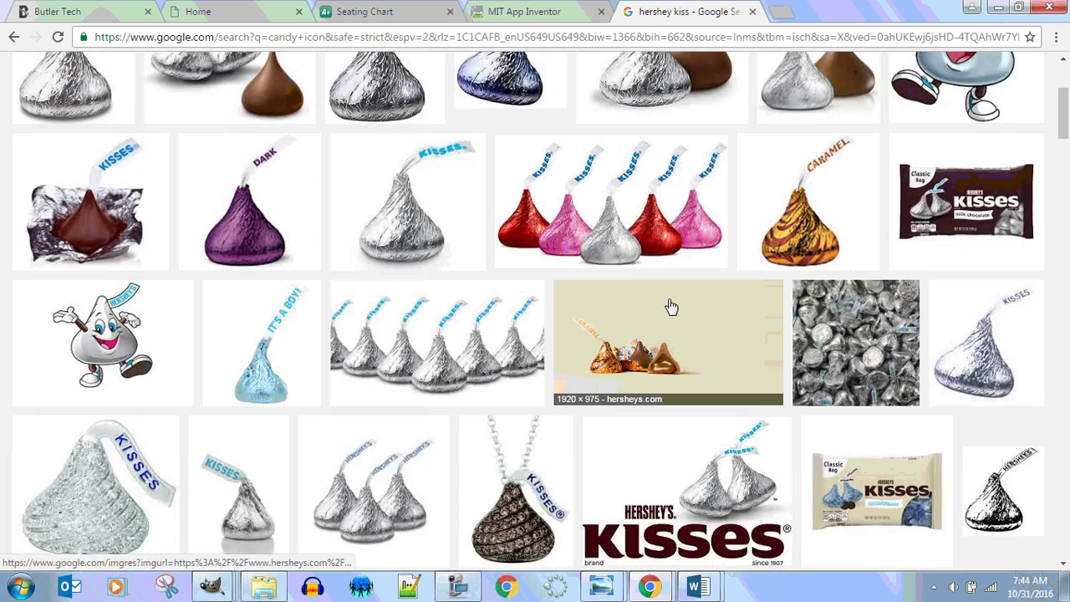
scroll(671, 306, "up", 1)
scroll(670, 306, "up", 2)
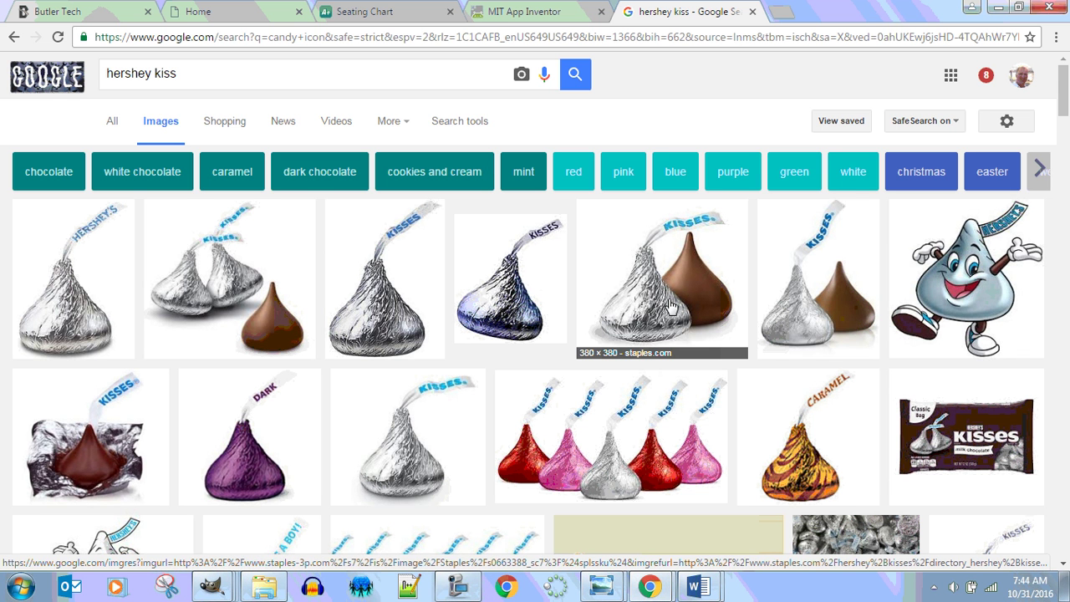
Open the smiling Hershey's Kiss mascot image at full size and start saving it as the JPEG image KISS-L.
left_click(951, 290)
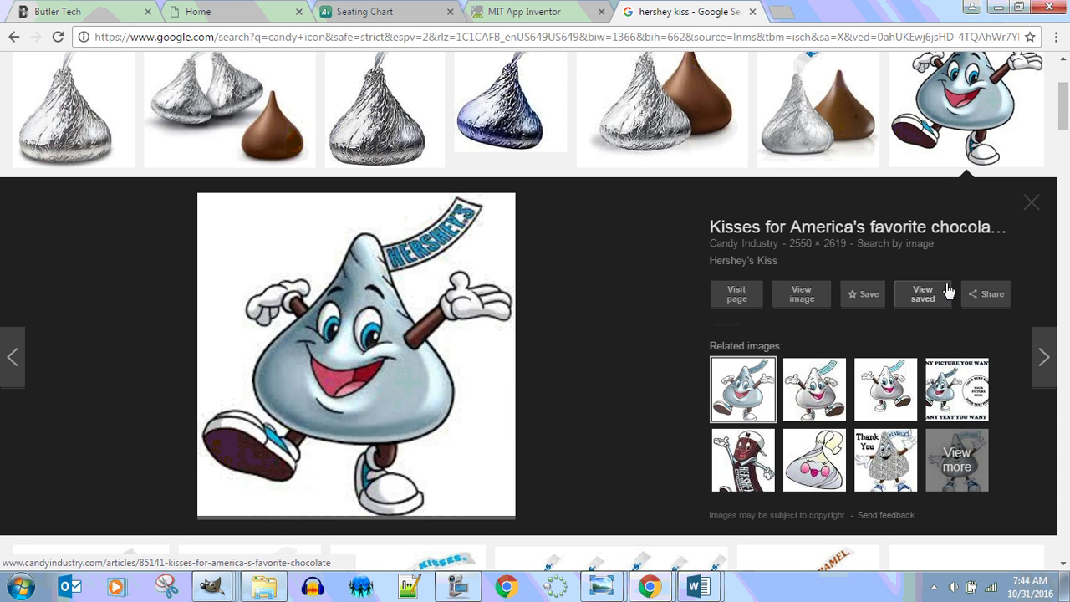
left_click(802, 306)
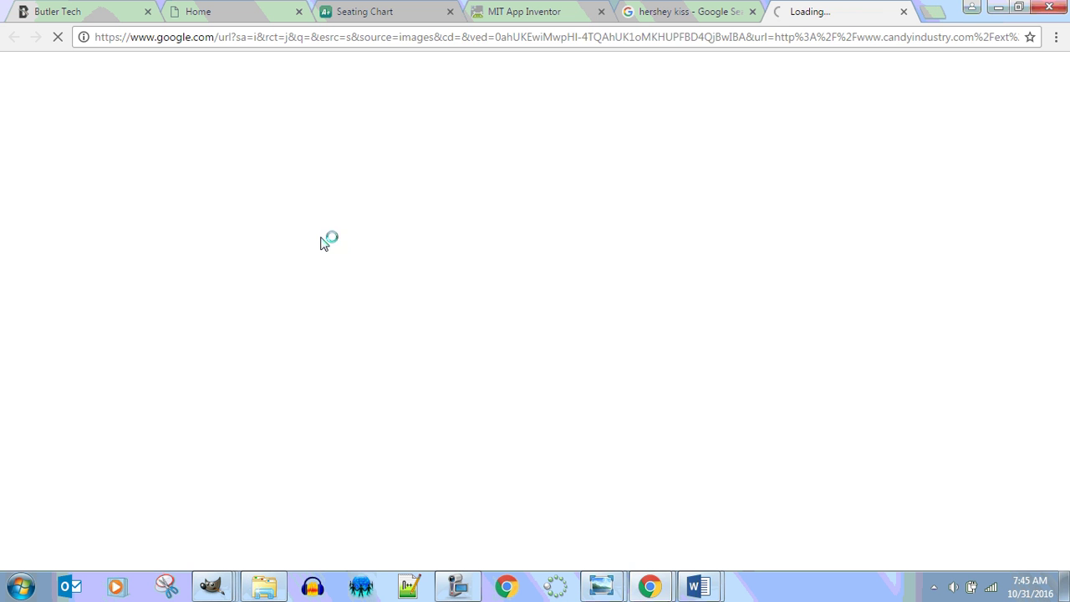
right_click(254, 302)
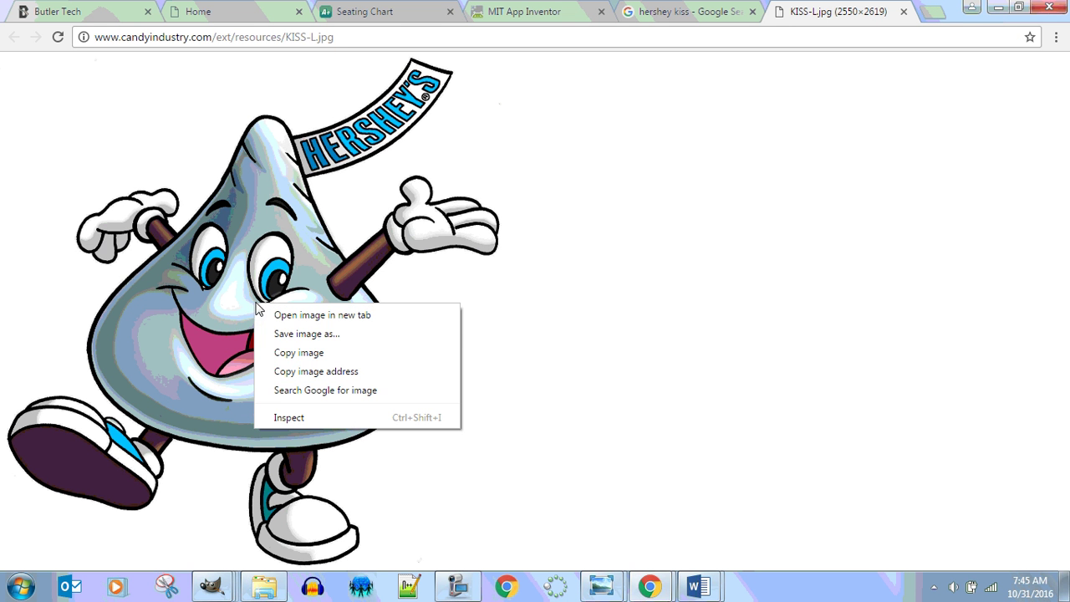
left_click(317, 339)
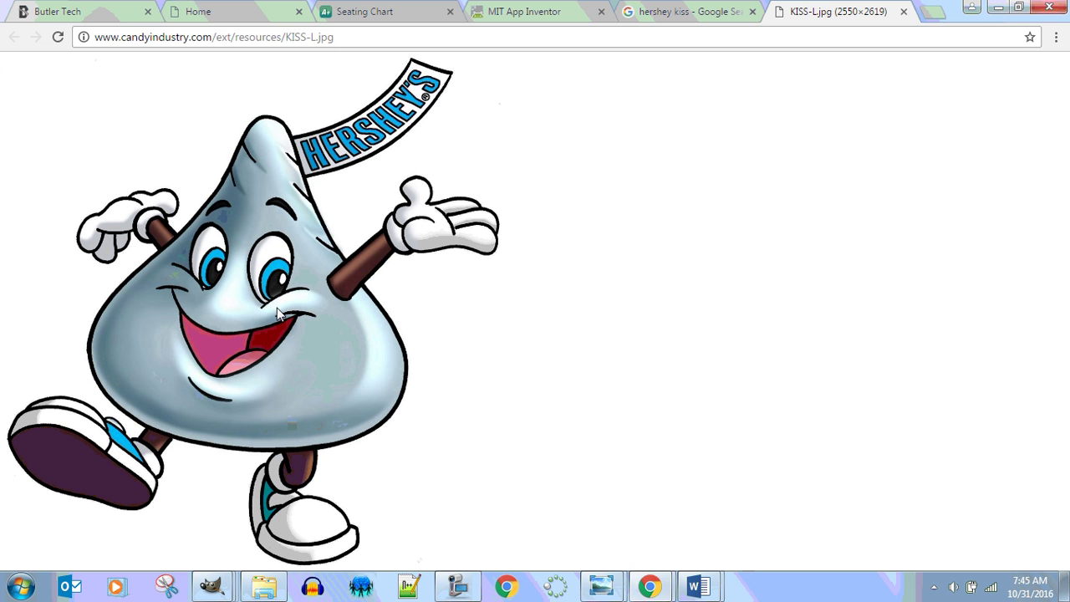
key("ctrl+s")
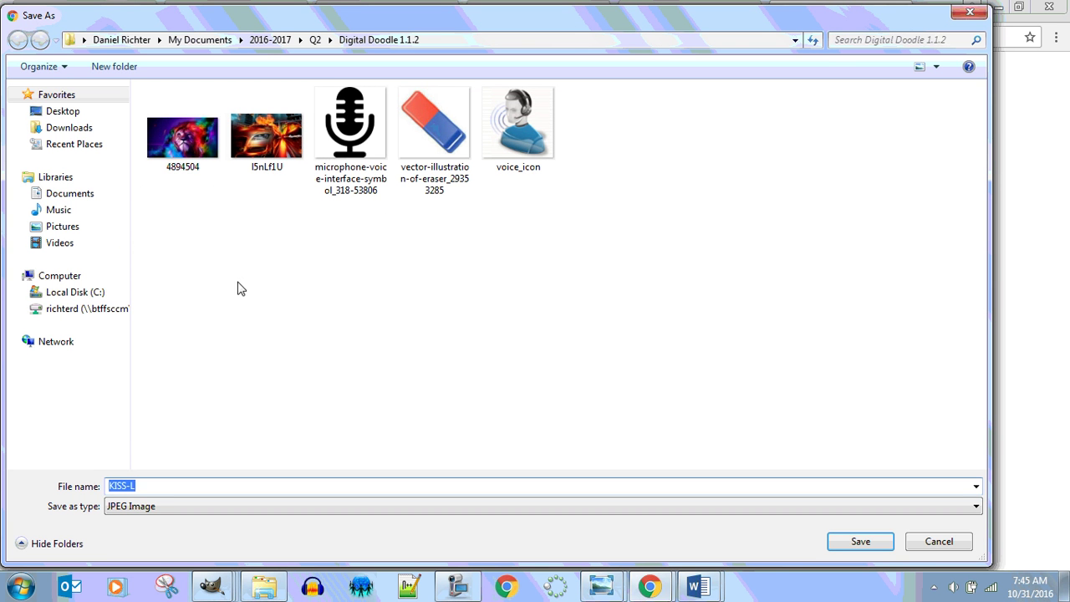
key("Return")
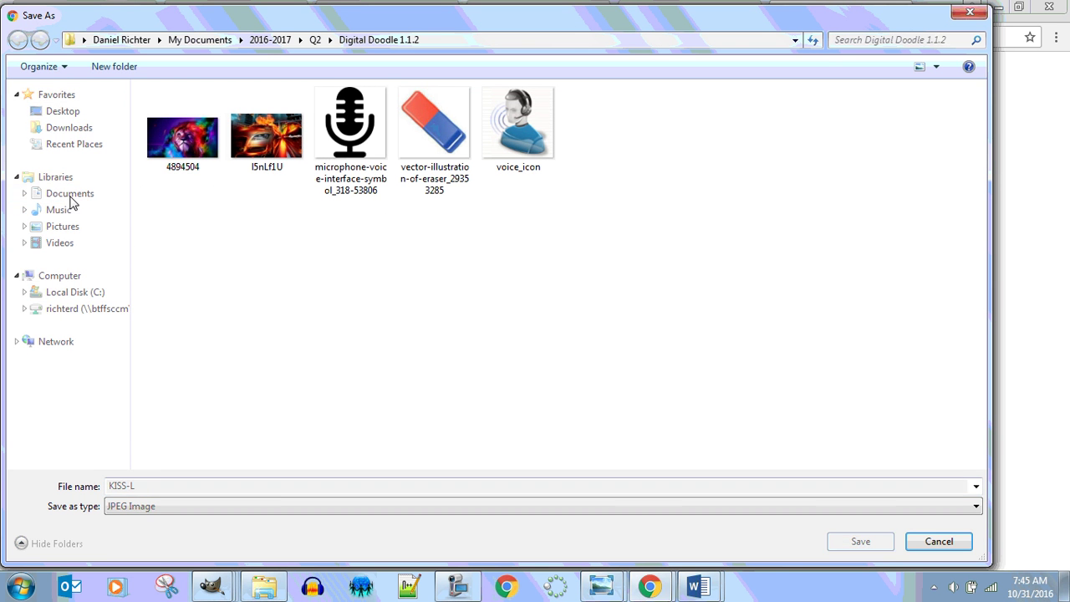
Set the save location to the Q2 folder inside 2016-2017 in My Documents.
left_click(71, 199)
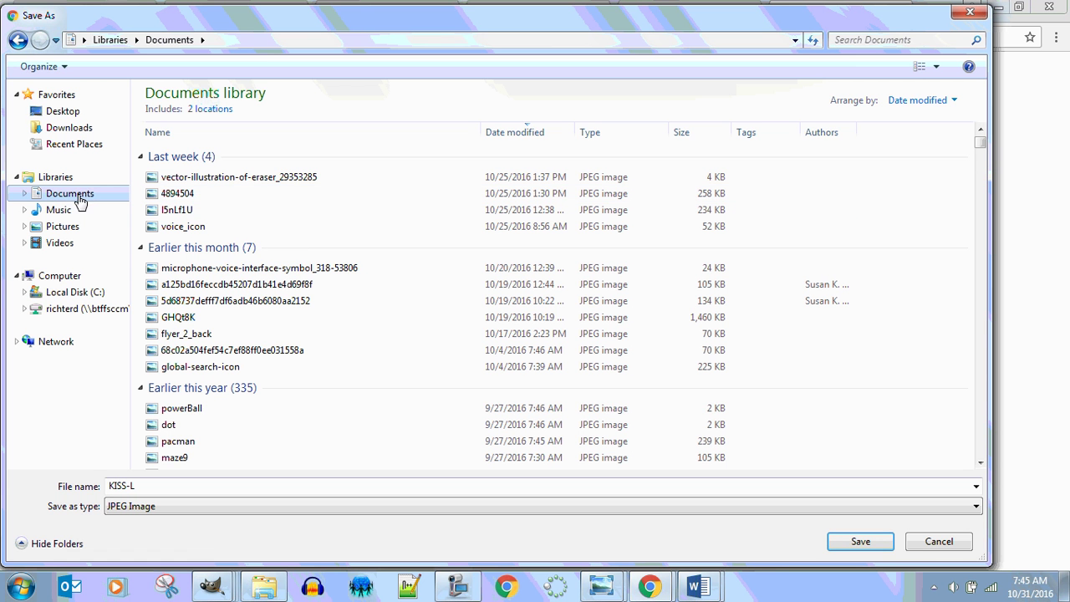
left_click(25, 194)
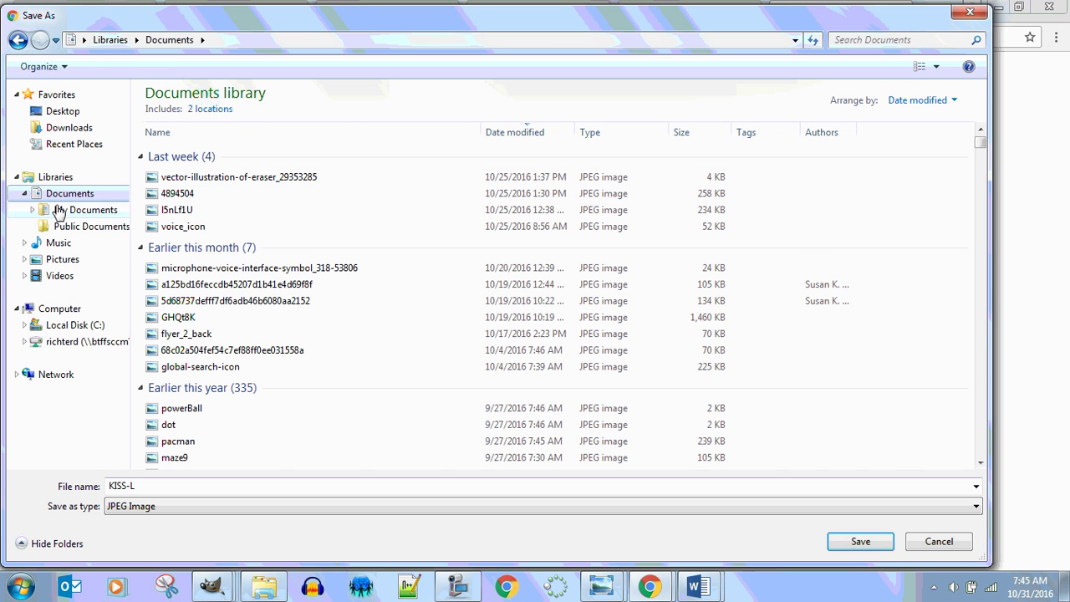
left_click(60, 210)
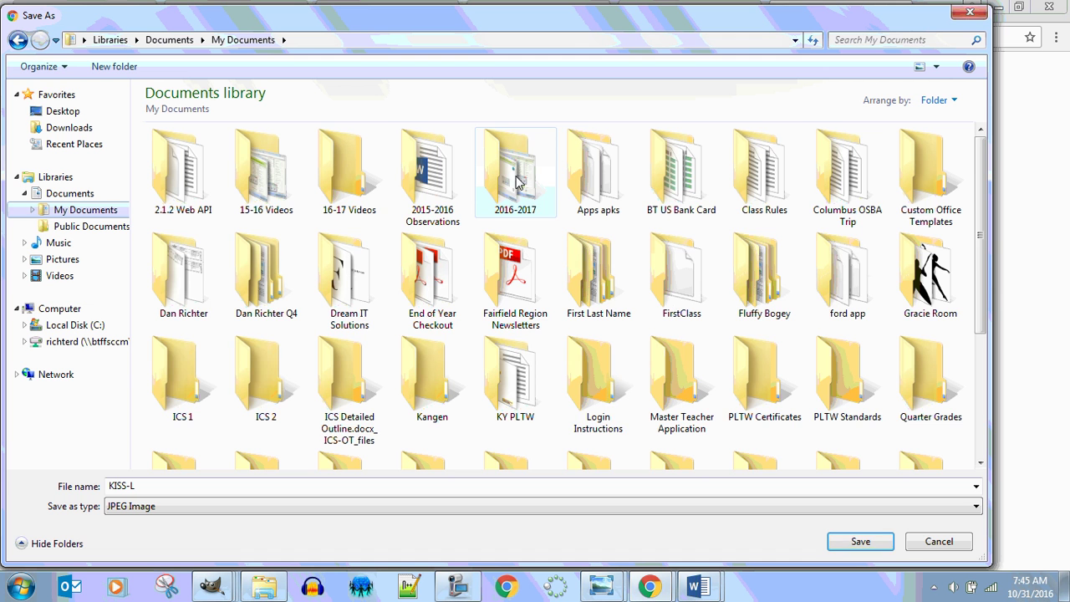
double_click(521, 182)
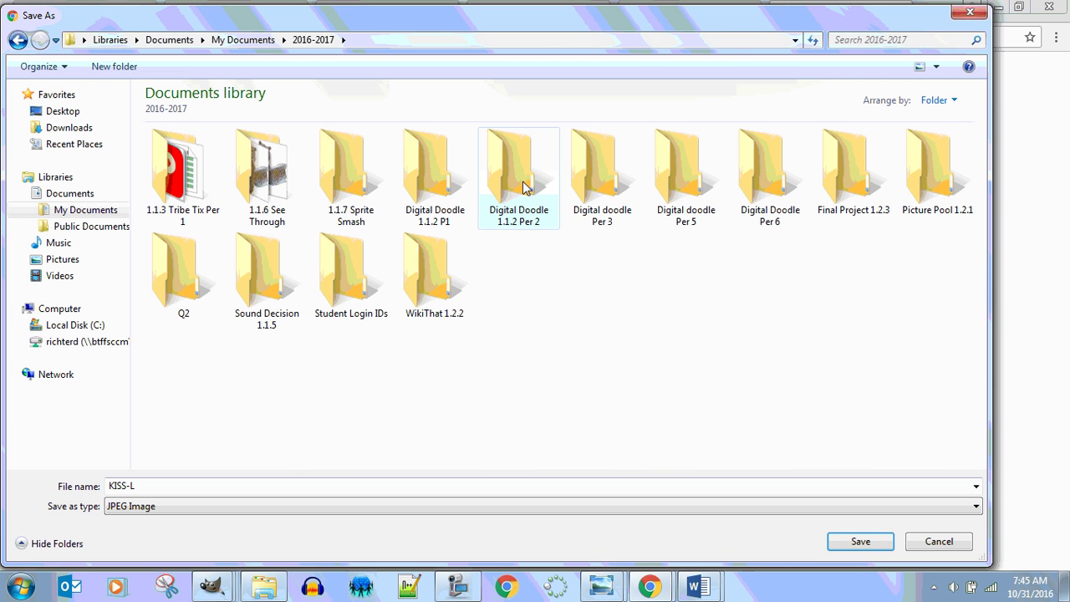
double_click(188, 267)
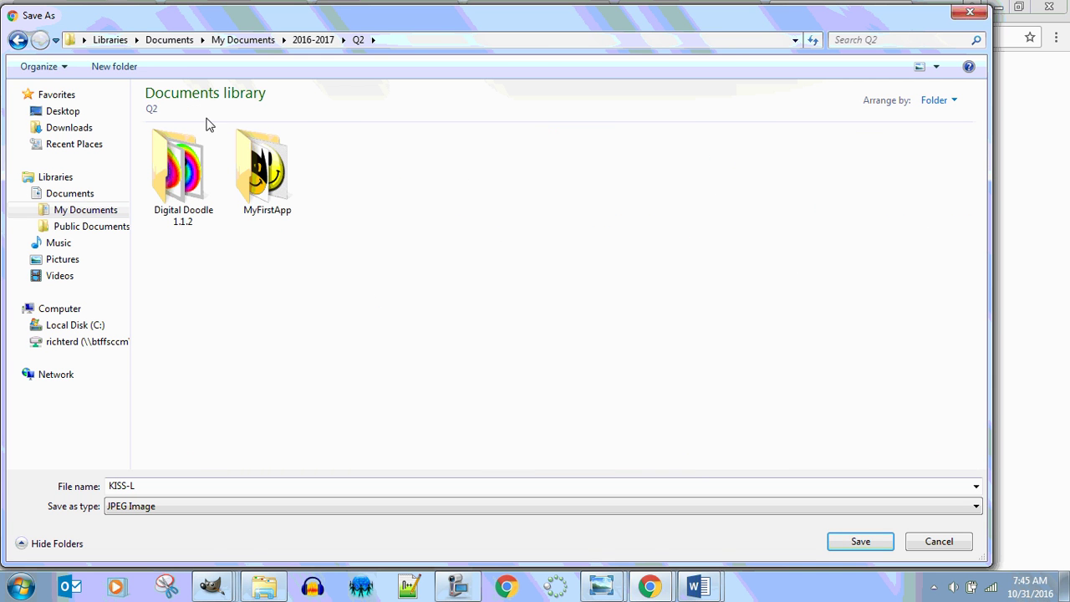
Create a folder named Count Me In 1.1.3 in Q2, save KISS-L in it, and return to the image results.
left_click(137, 74)
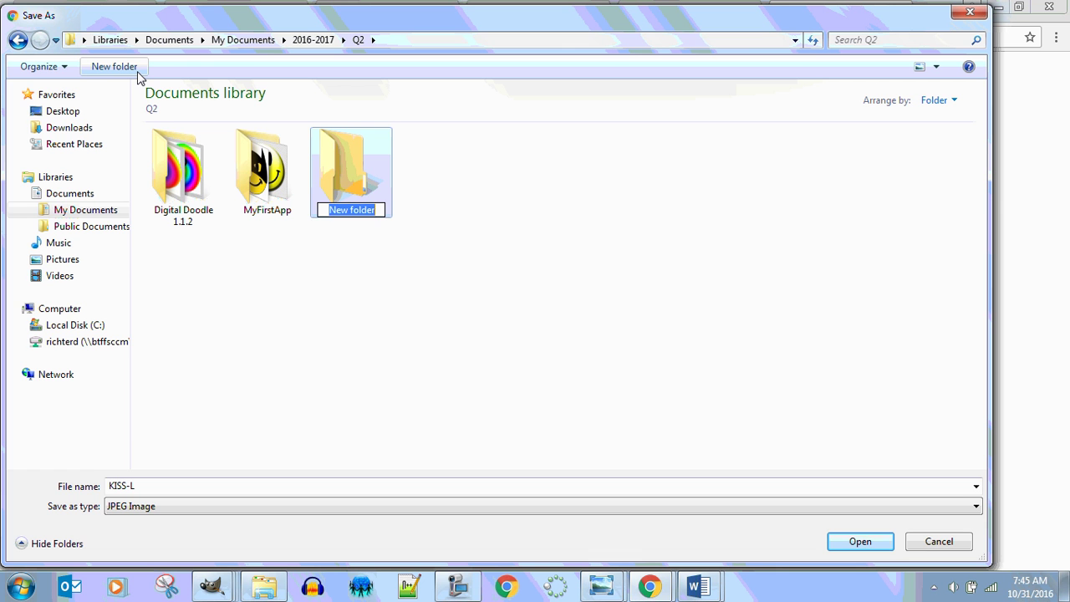
type("Count Me In 1.1.3")
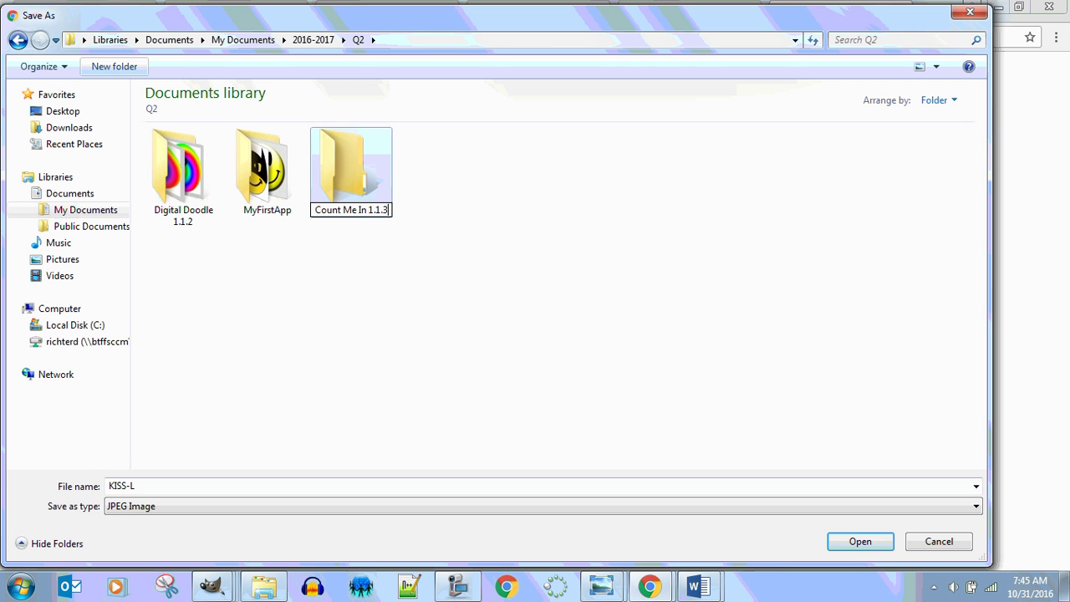
key("Return")
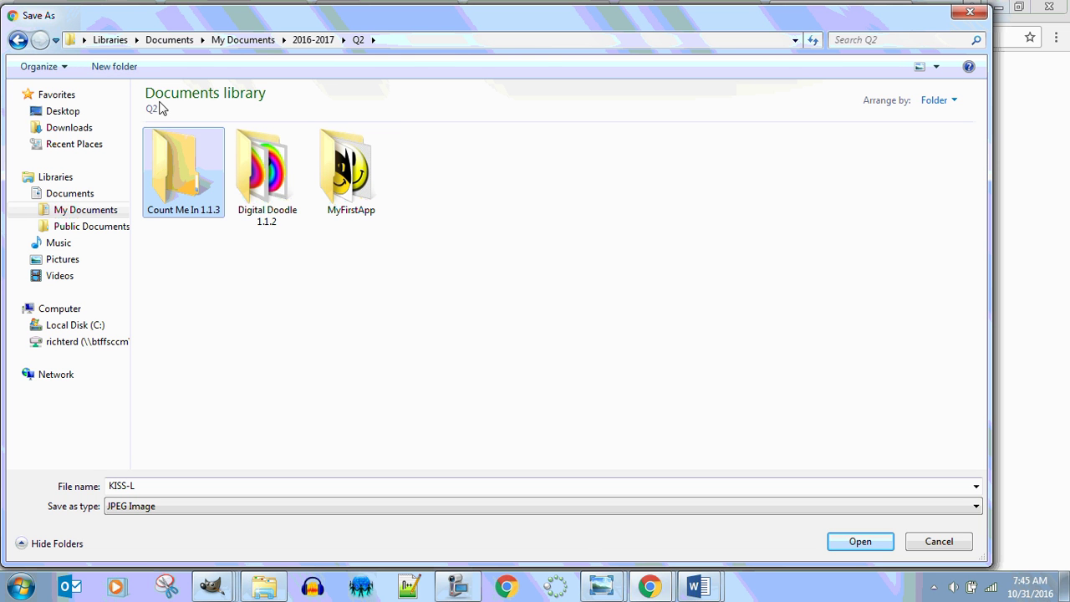
double_click(182, 182)
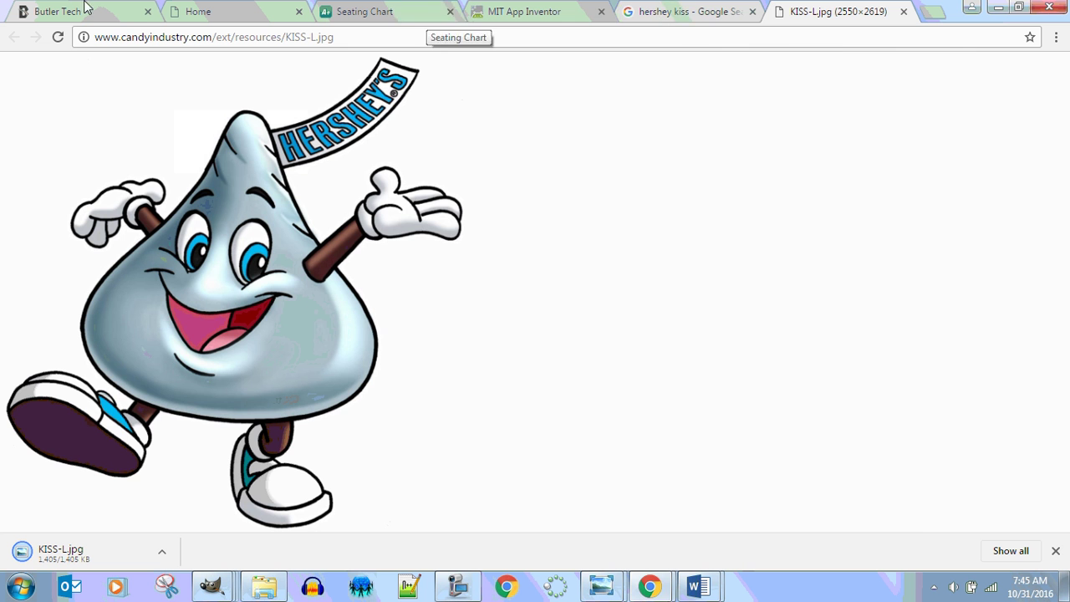
left_click(702, 12)
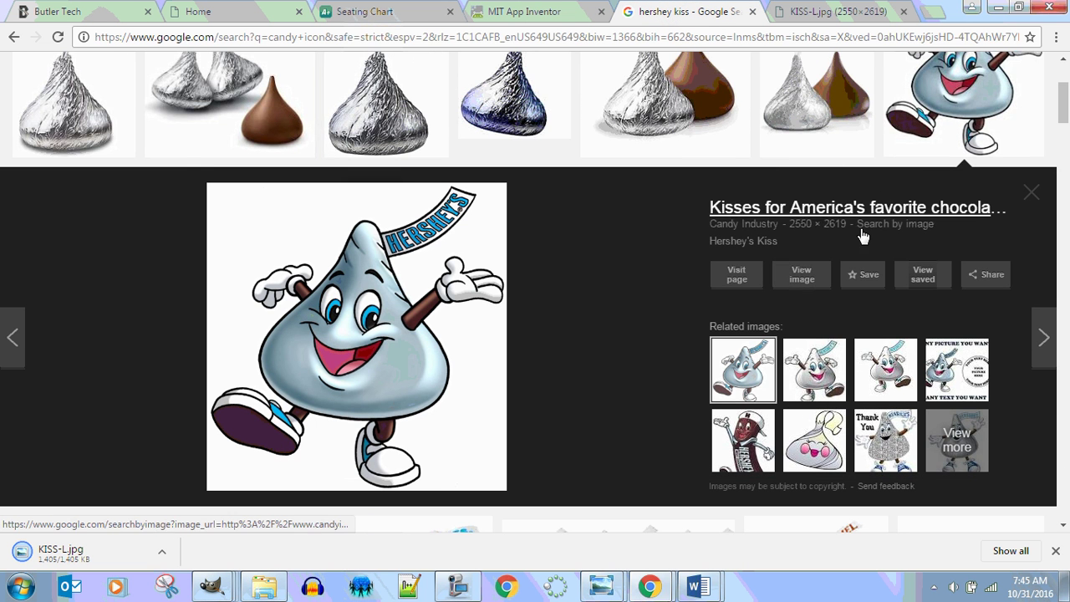
Replace the current image search with a search for "hershey kisses".
scroll(1036, 184, "up", 3)
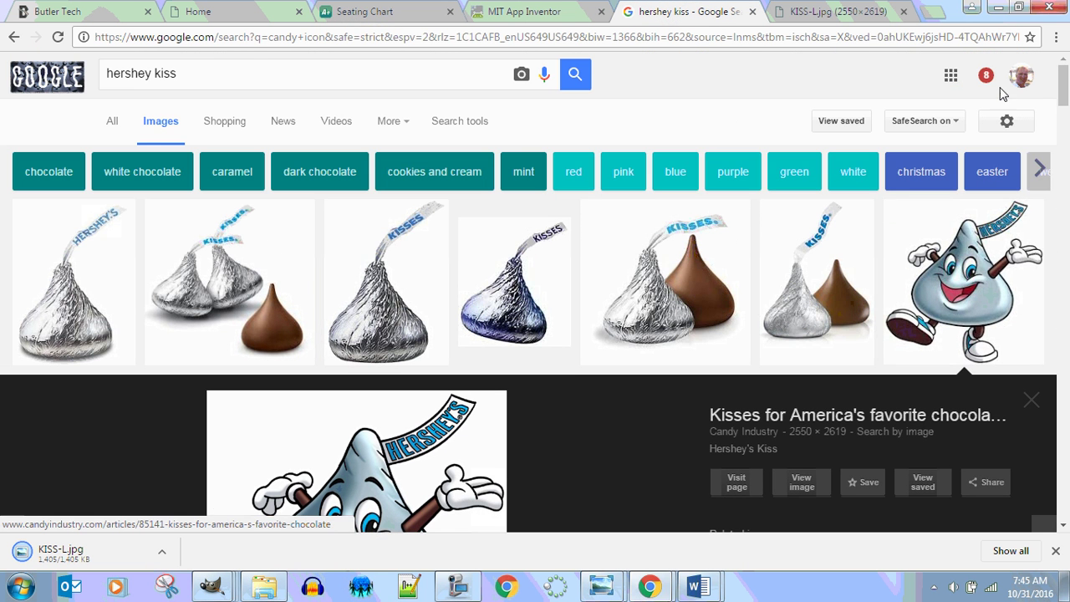
left_click_drag(174, 74, 79, 77)
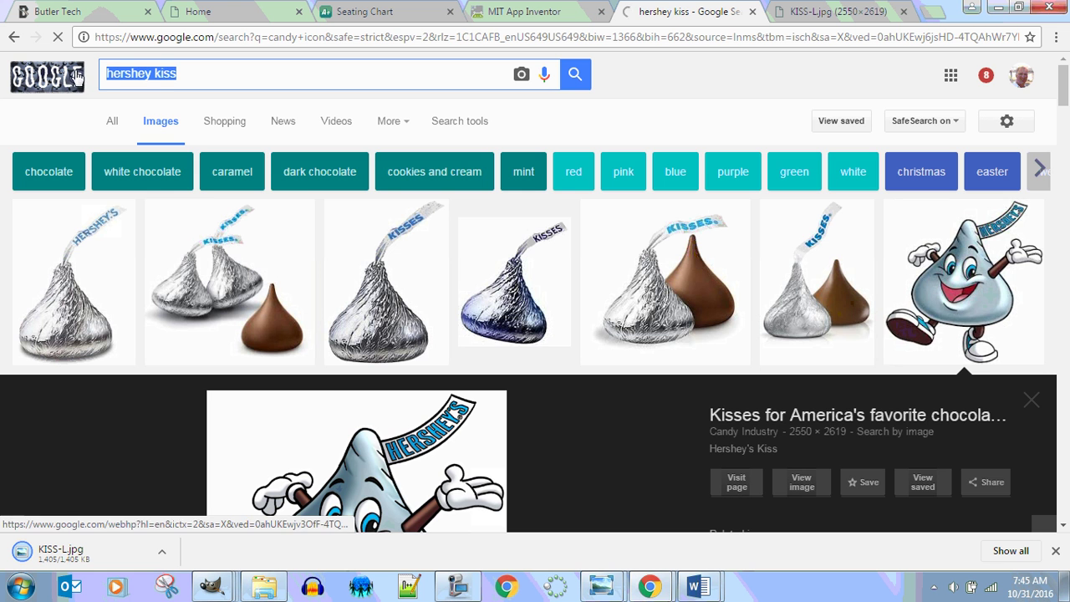
left_click(13, 37)
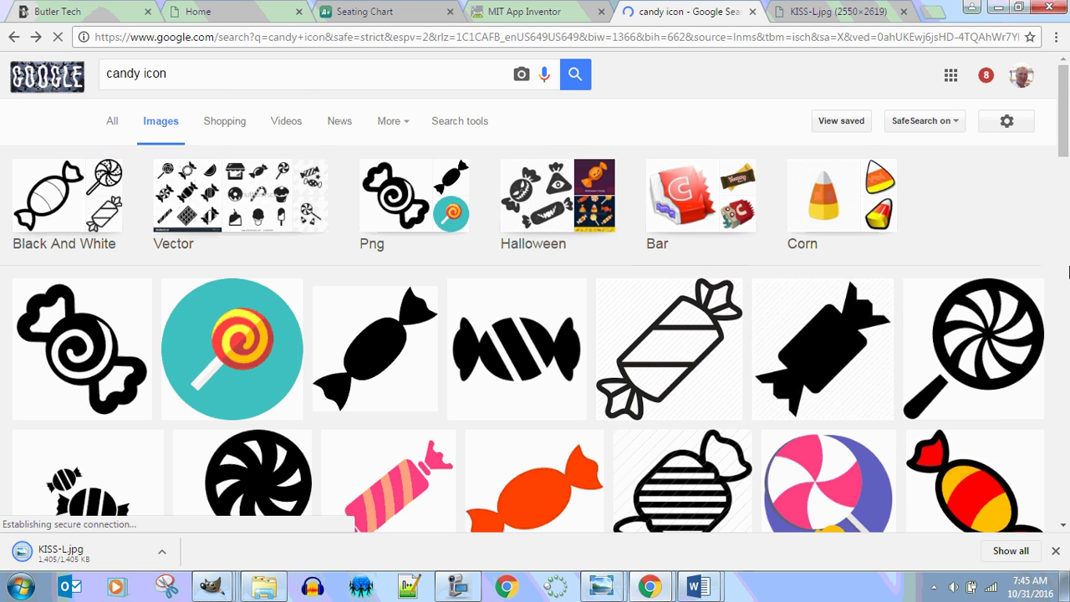
left_click_drag(174, 74, 102, 87)
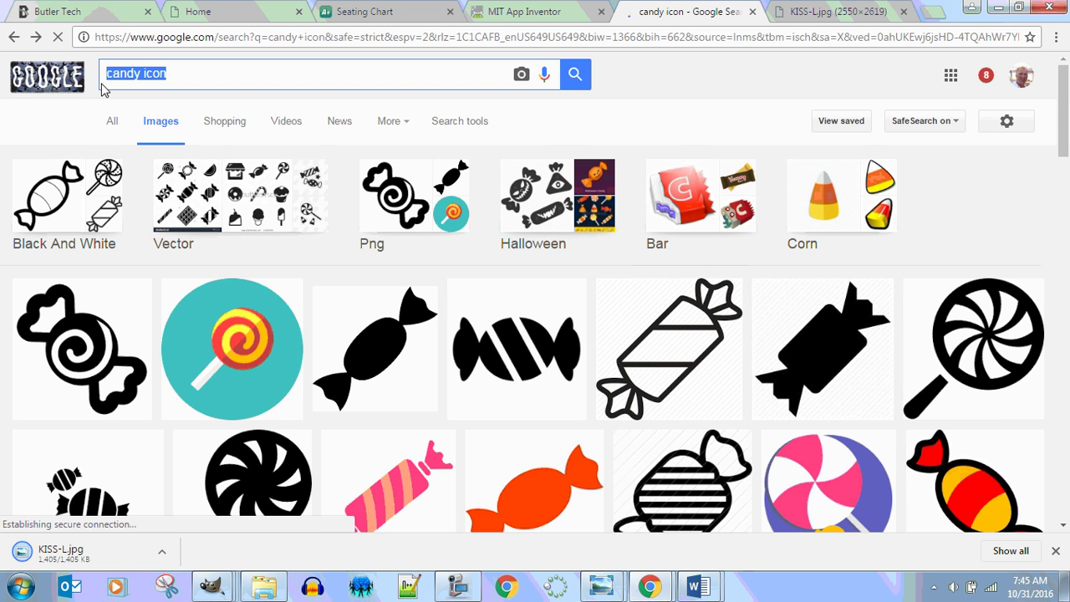
type("hershey")
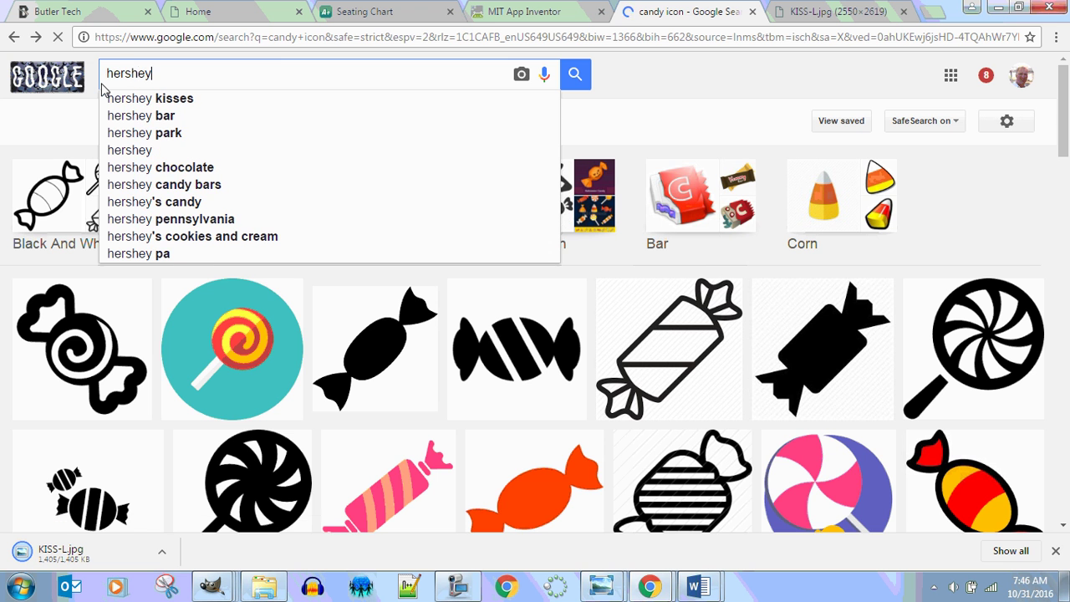
left_click(170, 102)
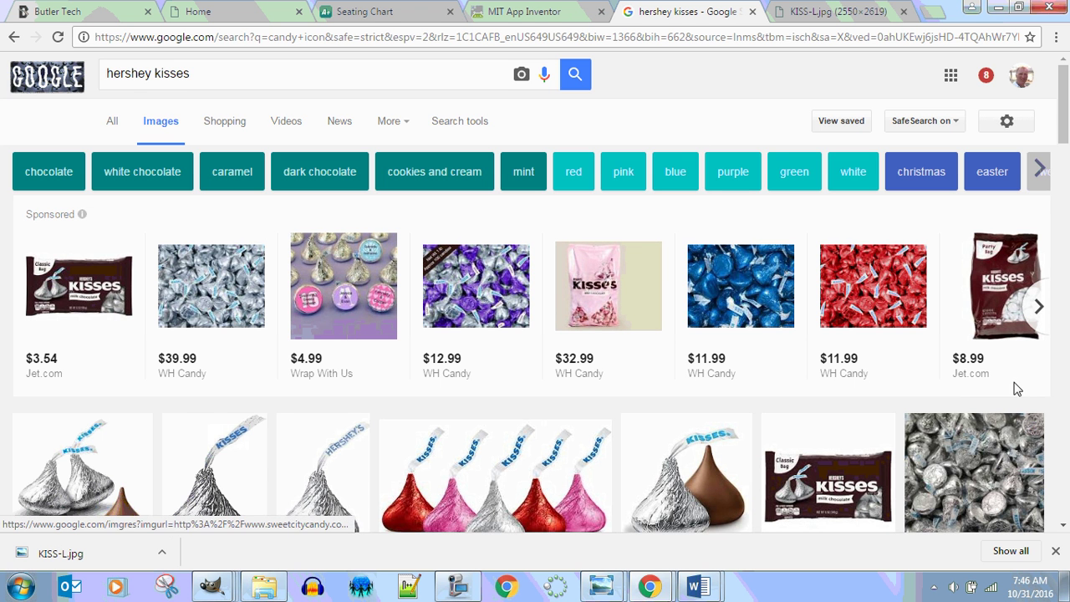
Browse the Hershey's Kisses image results and open the Sweet City Candy picture of piled silver kisses at full size.
scroll(708, 347, "down", 6)
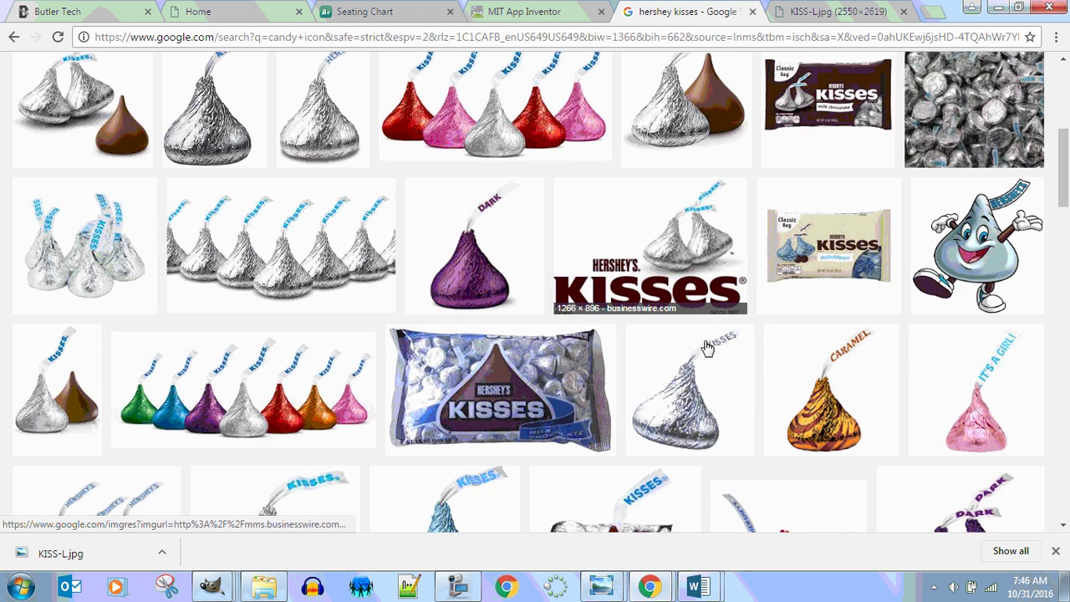
scroll(707, 345, "down", 8)
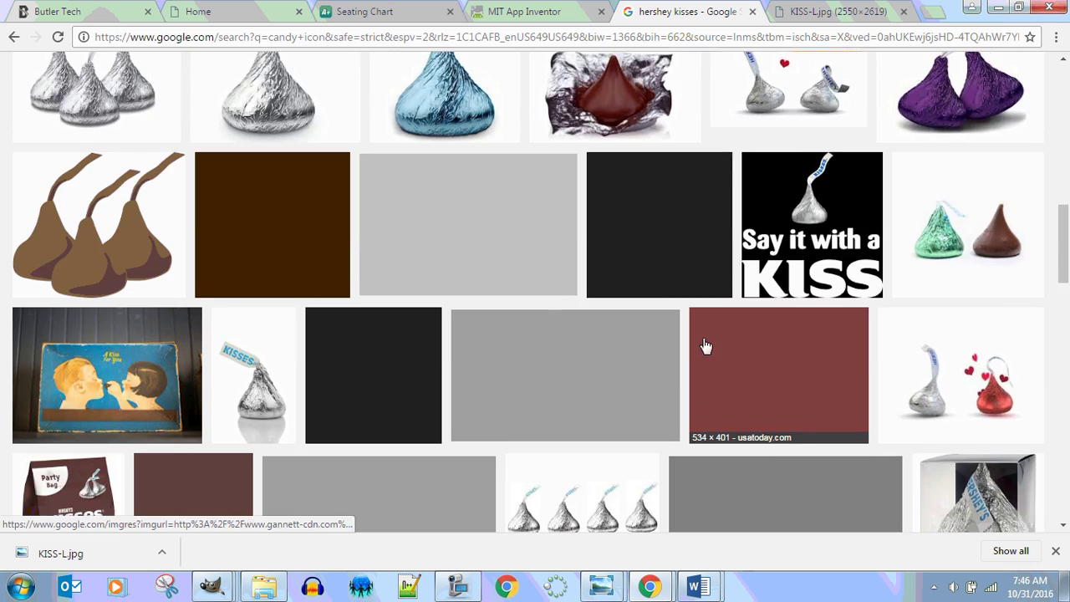
scroll(706, 345, "down", 10)
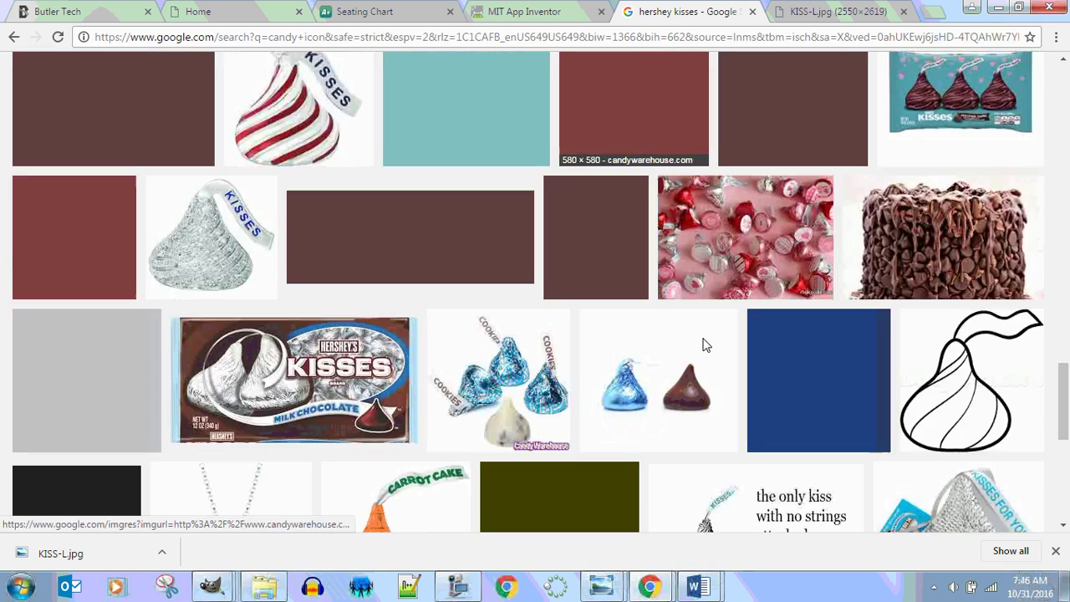
scroll(706, 345, "down", 5)
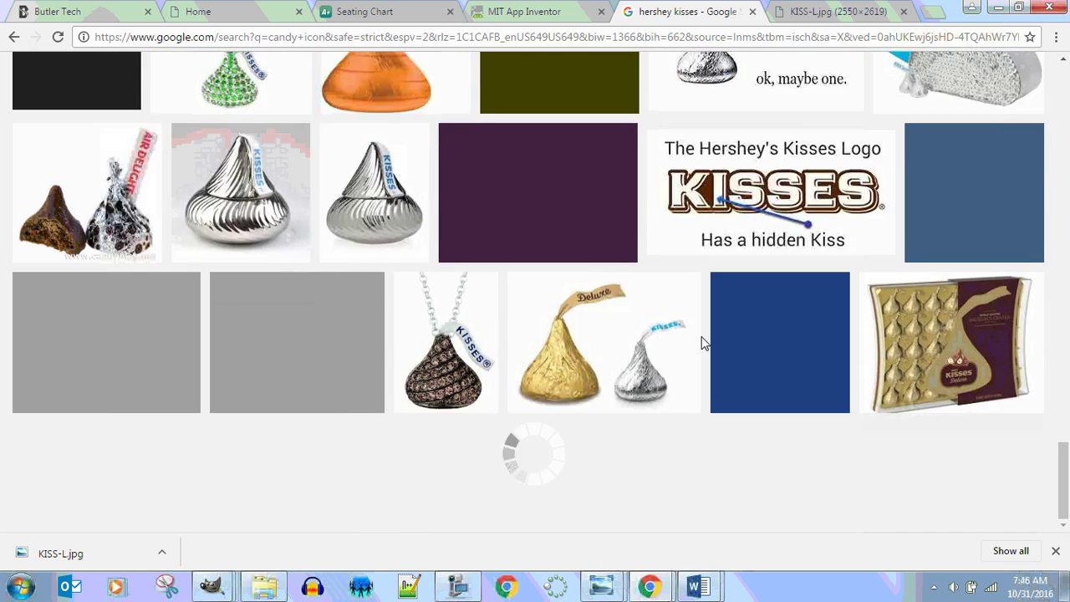
scroll(699, 338, "up", 7)
scroll(698, 334, "up", 15)
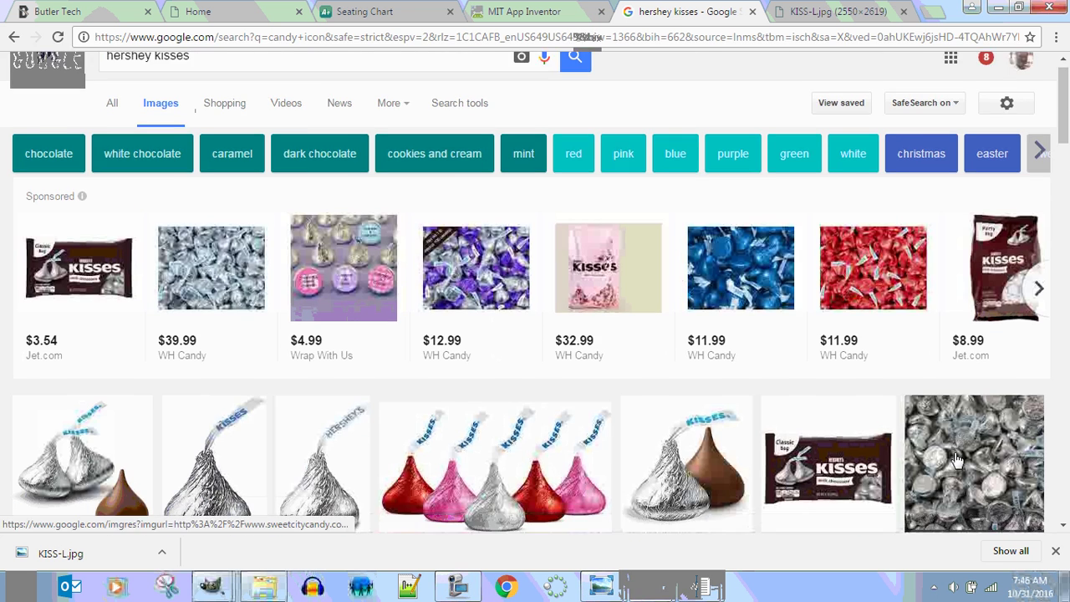
left_click(976, 469)
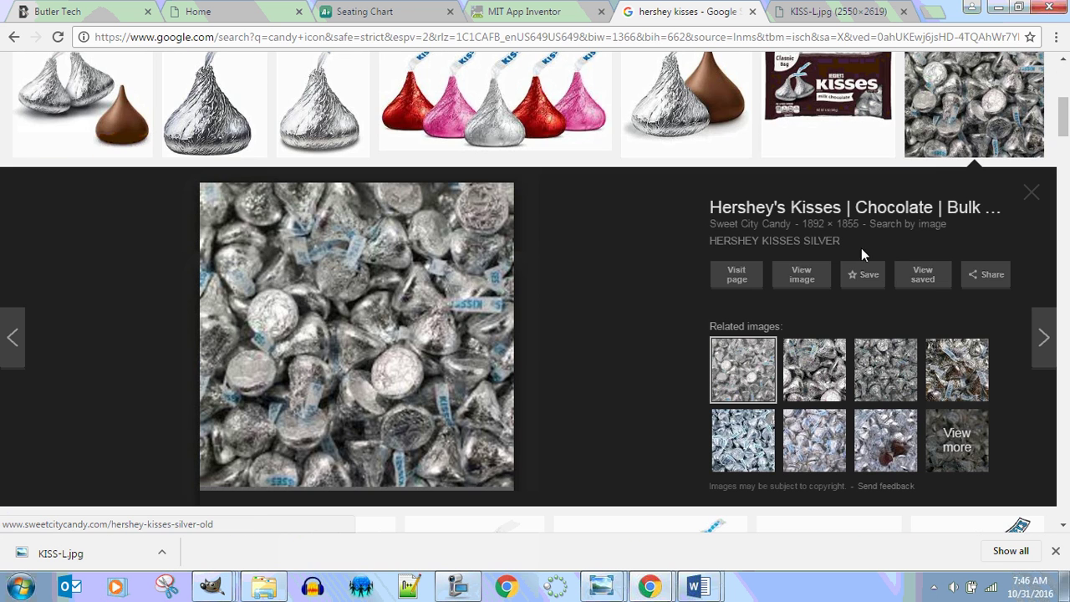
left_click(813, 280)
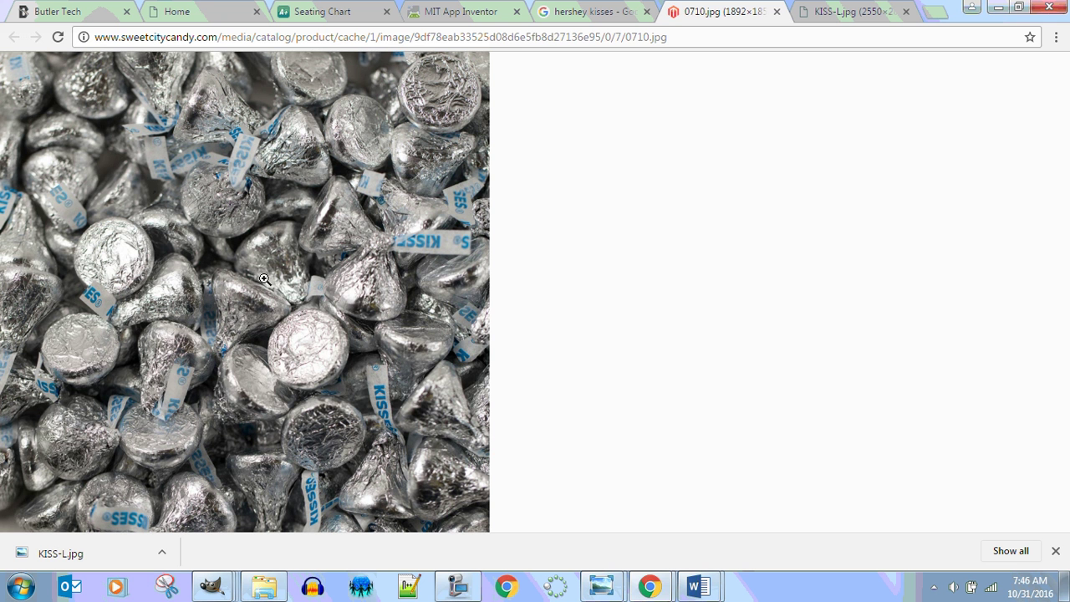
Save the silver kisses picture as the JPEG image 0710 in the Count Me In 1.1.3 folder.
right_click(264, 279)
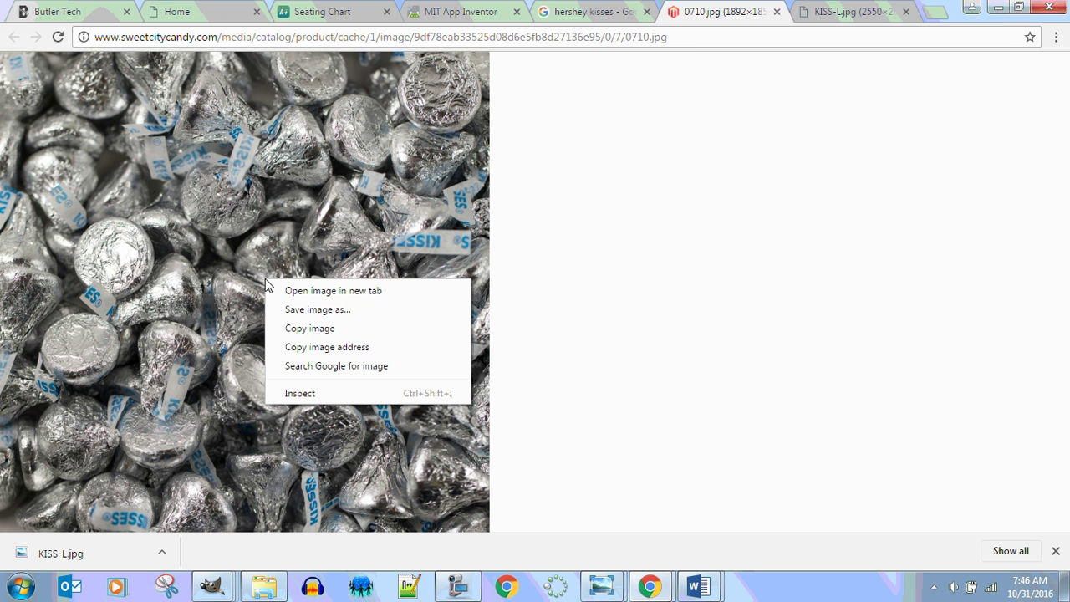
left_click(325, 310)
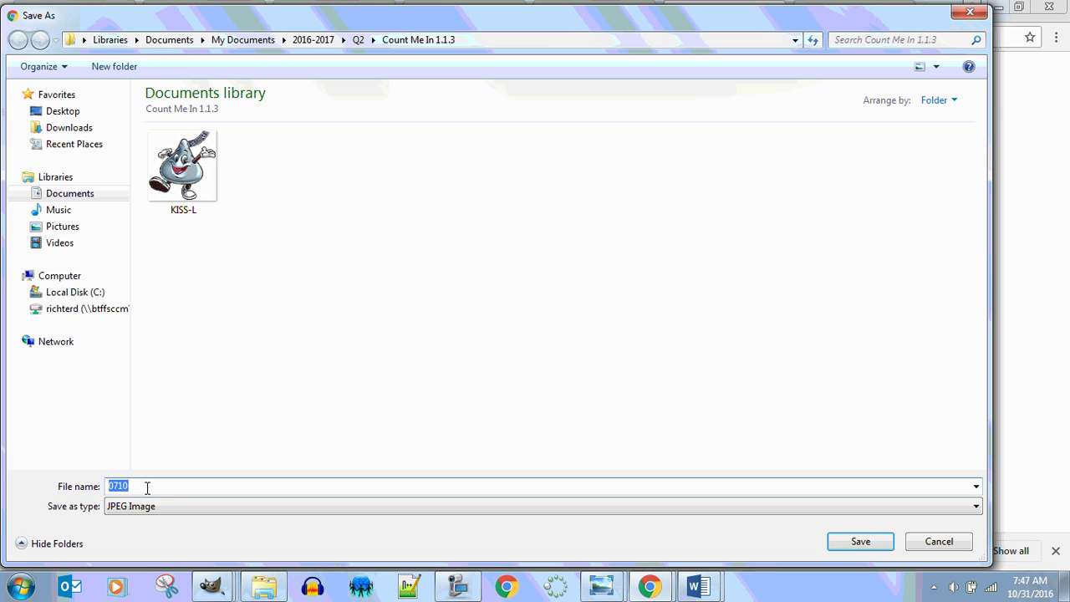
left_click(844, 543)
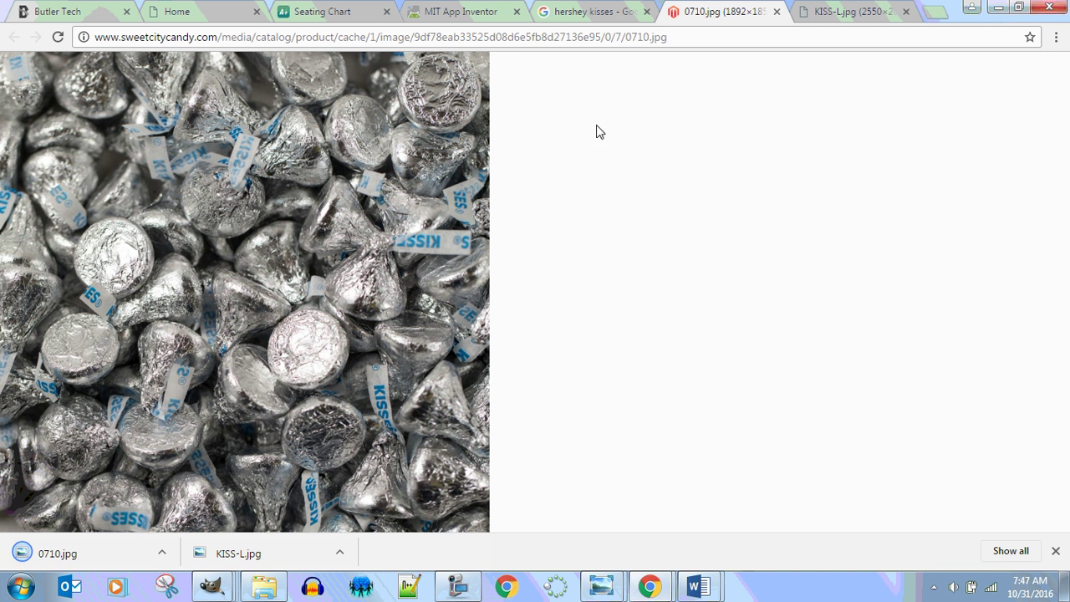
Switch to MIT App Inventor and start choosing a file to upload as Screen1's background image.
left_click(453, 12)
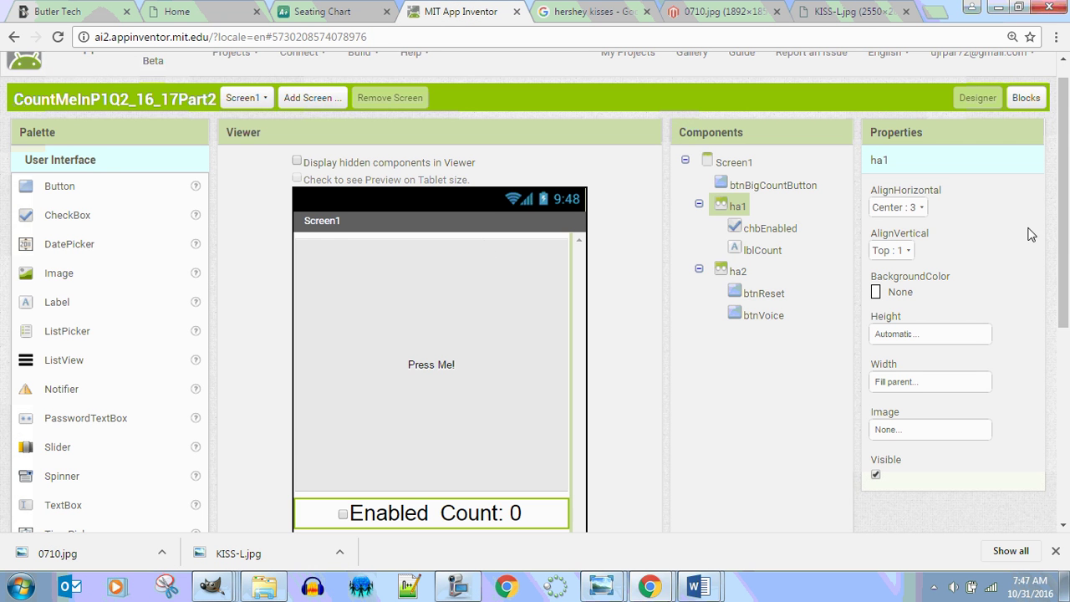
scroll(836, 200, "down", 1)
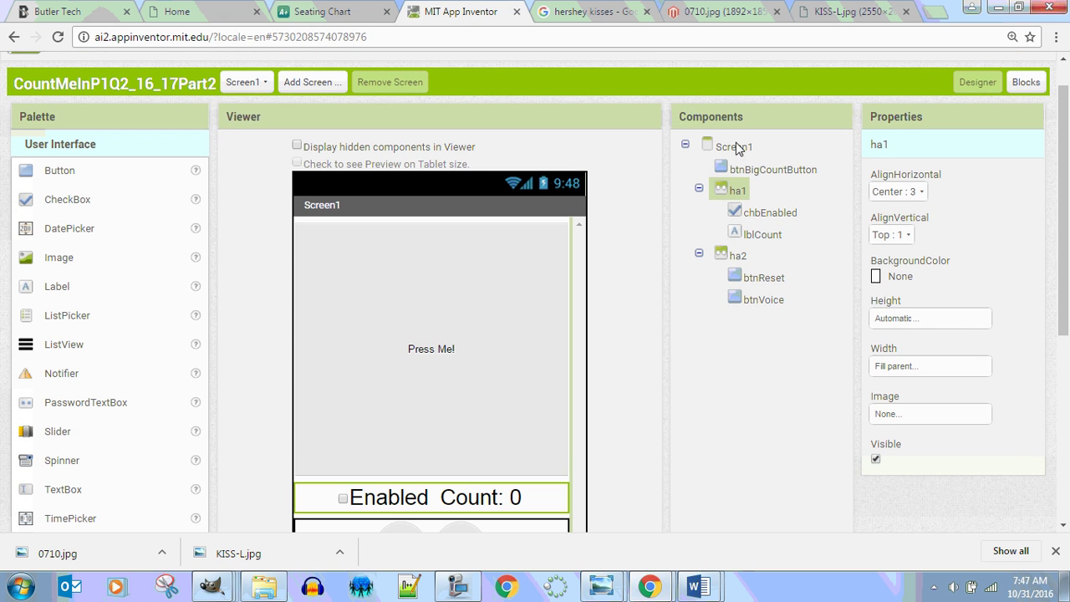
left_click(734, 147)
left_click(937, 418)
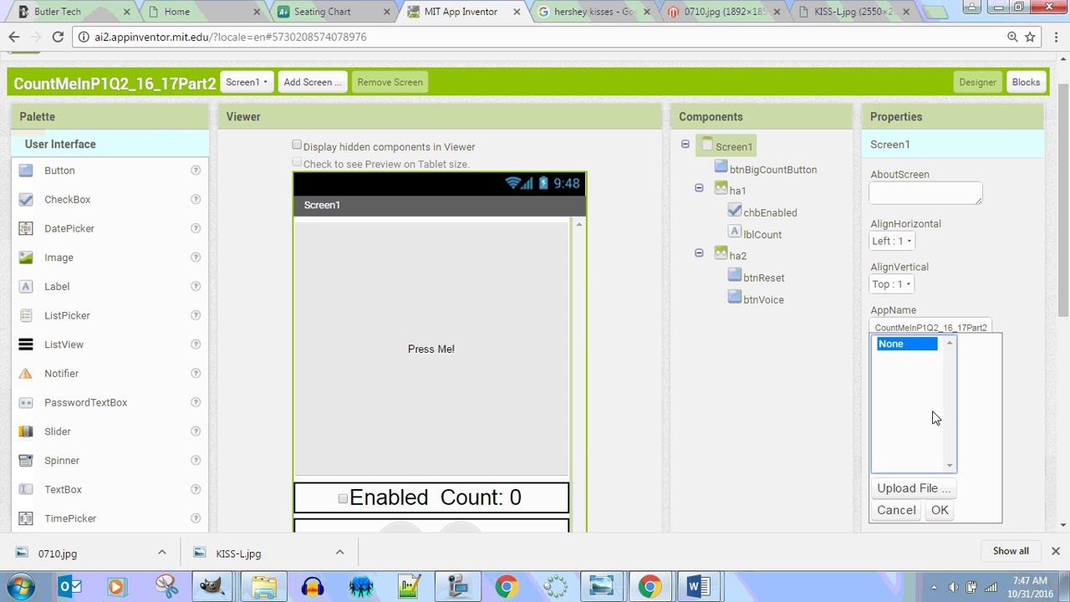
left_click(909, 489)
left_click(381, 195)
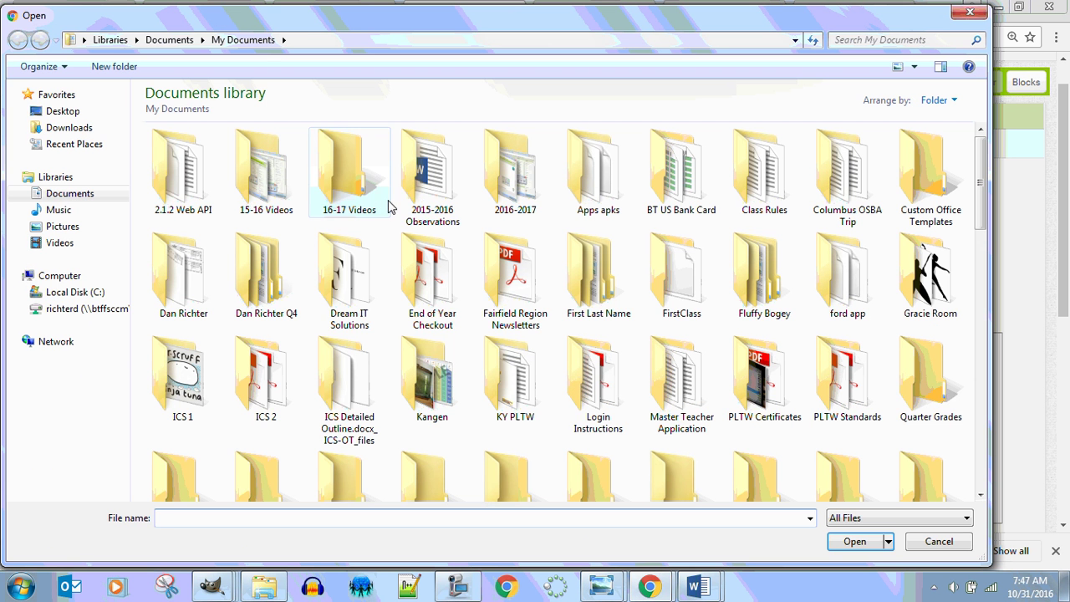
Upload 0710 from the Count Me In 1.1.3 folder inside 2016-2017 and Q2 as Screen1's background image.
double_click(497, 178)
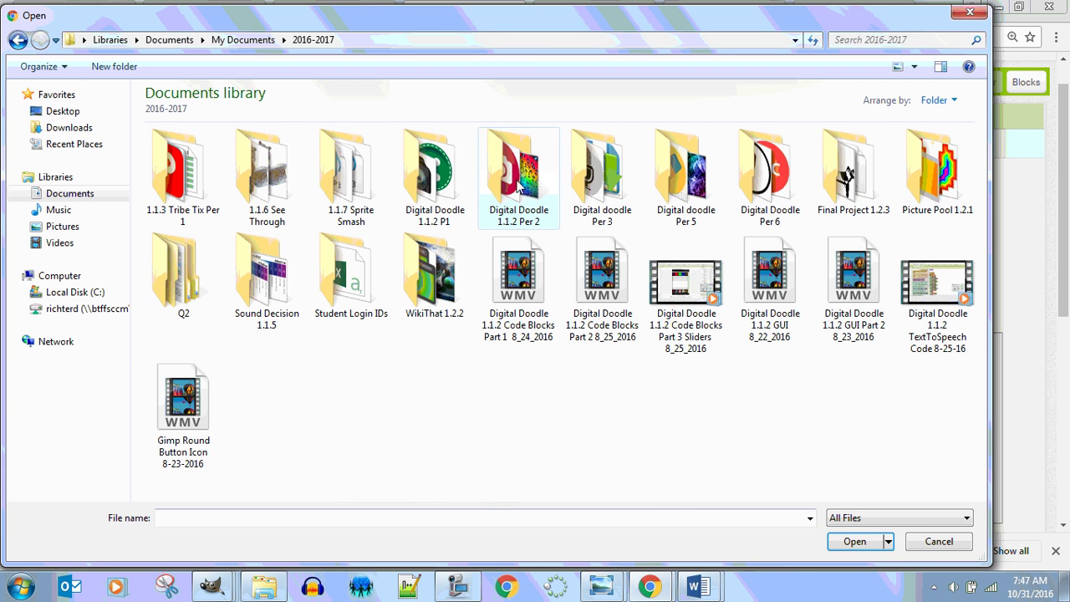
double_click(170, 260)
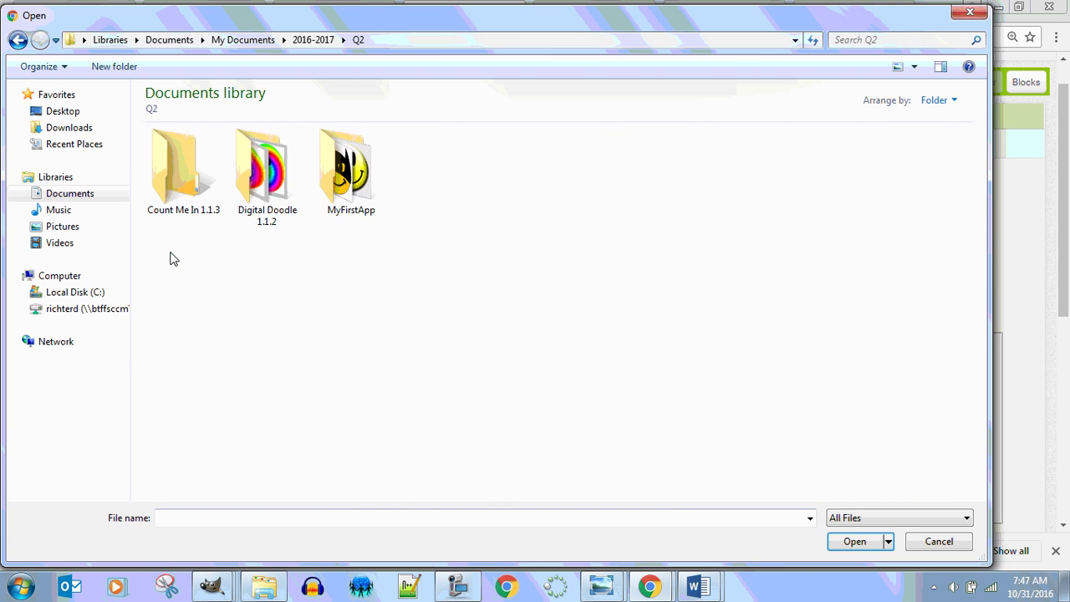
double_click(163, 163)
left_click(176, 167)
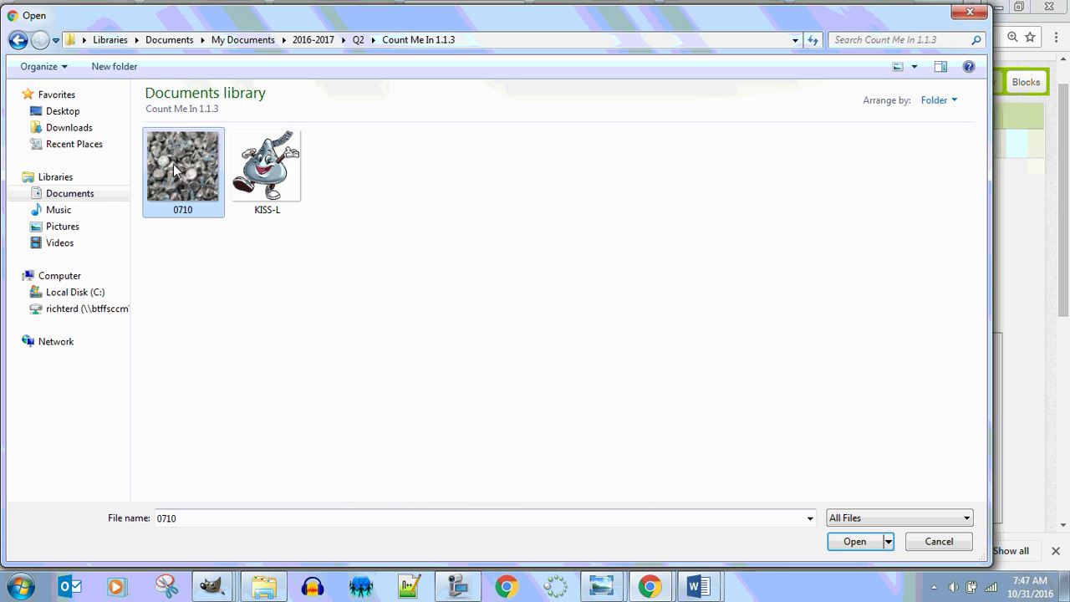
left_click(853, 544)
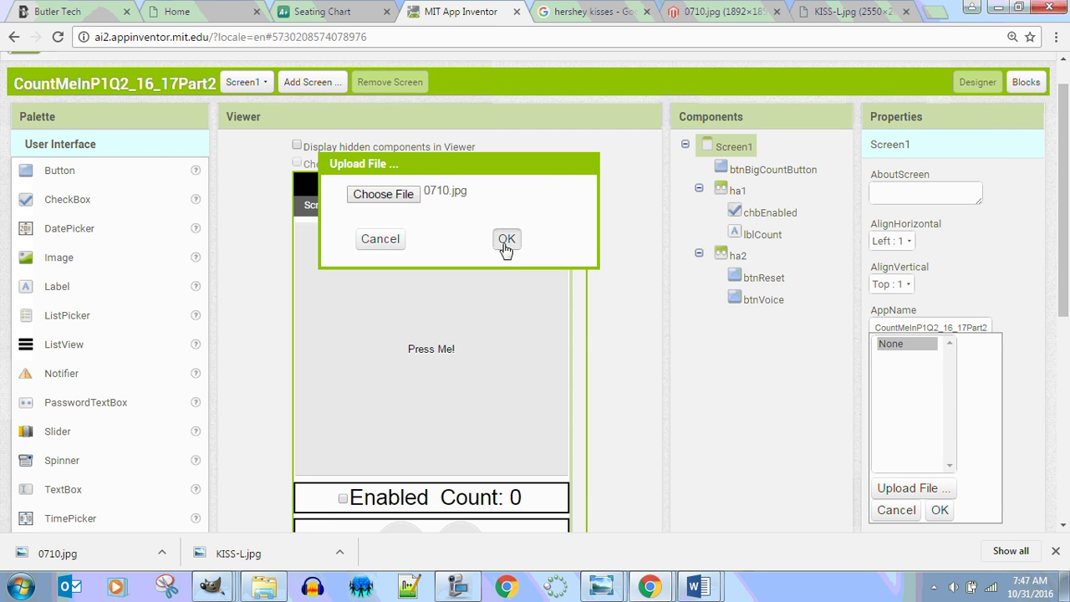
left_click(504, 246)
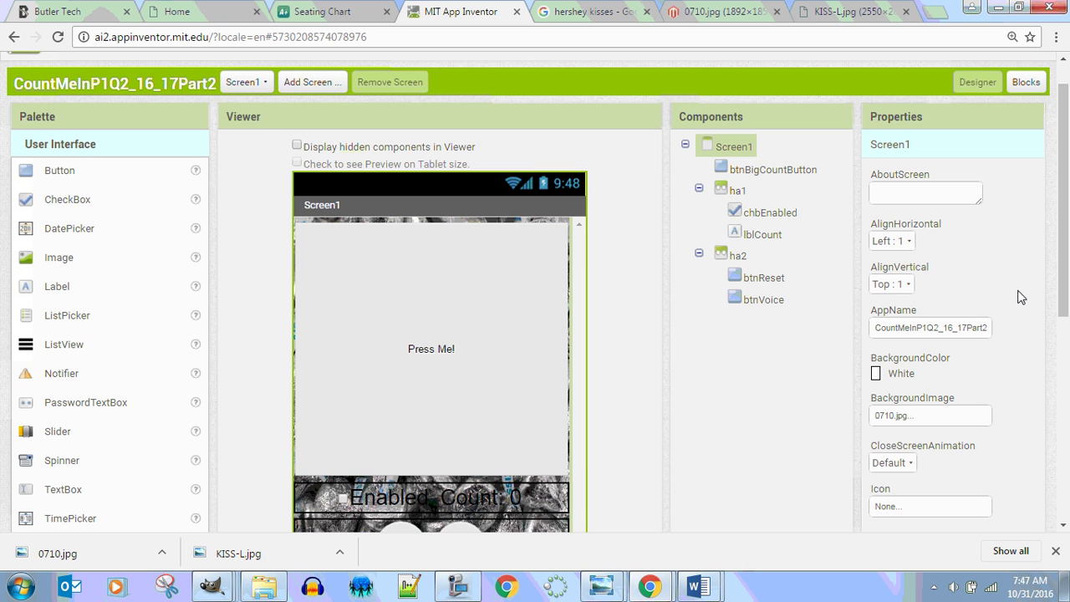
Upload KISS-L from the Count Me In 1.1.3 folder as the image of btnBigCountButton.
left_click_drag(1065, 306, 1067, 332)
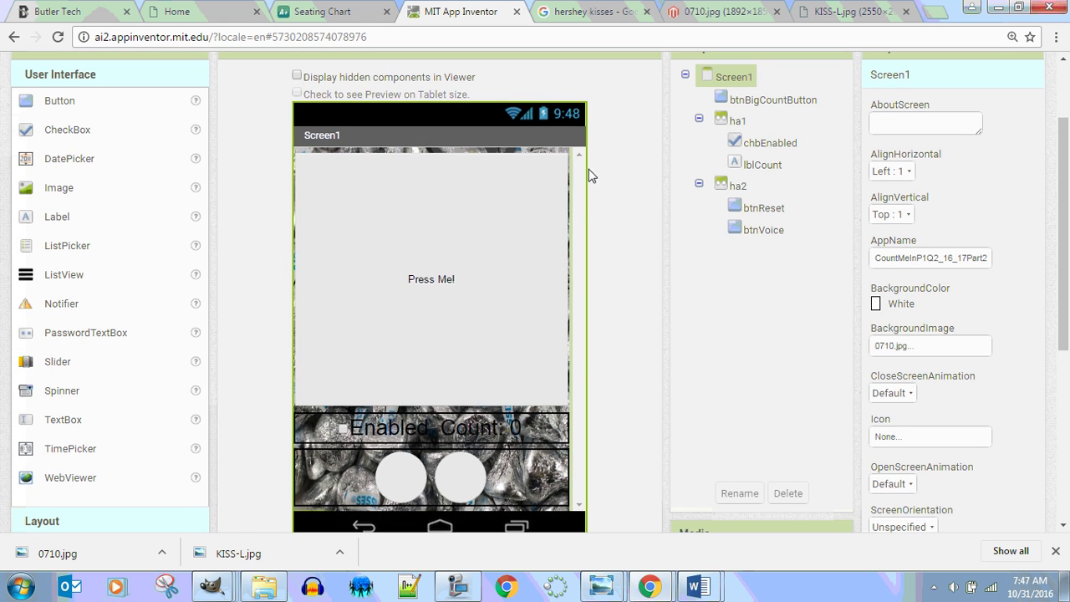
left_click(435, 232)
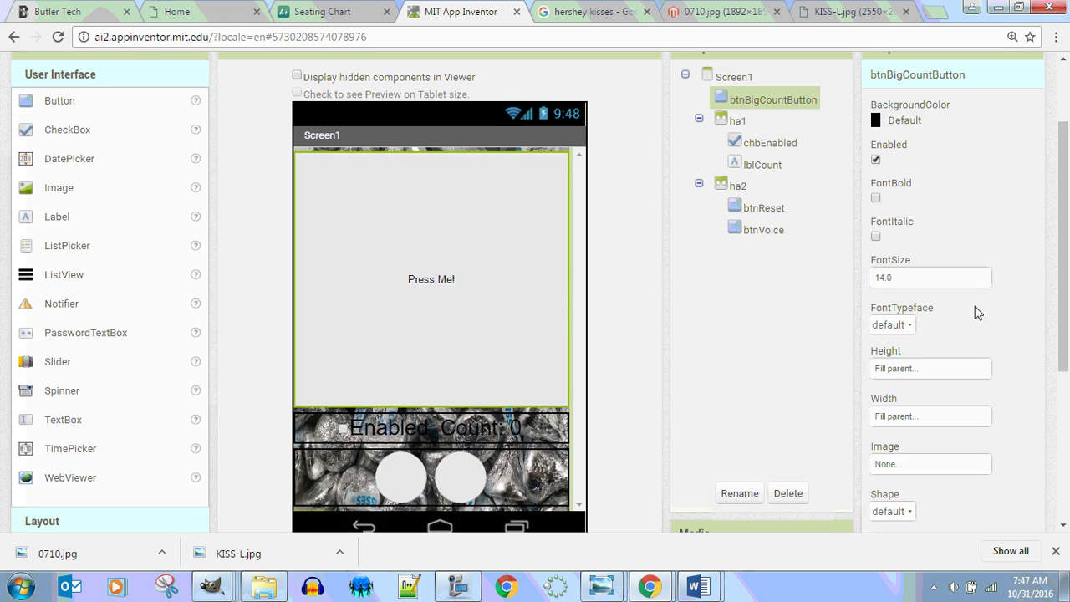
left_click(919, 467)
left_click(911, 488)
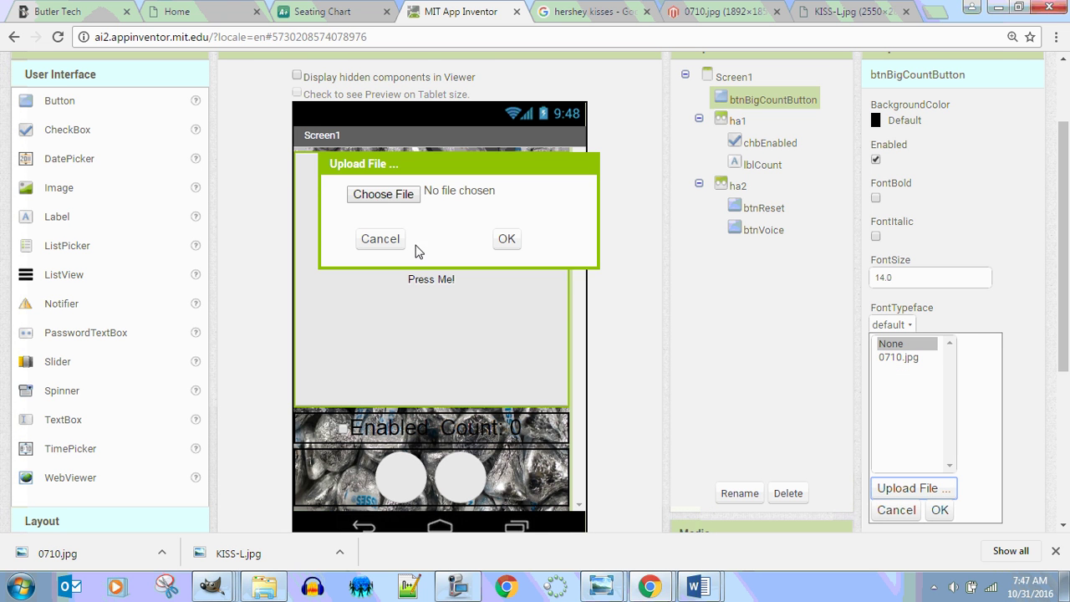
left_click(390, 200)
left_click(291, 172)
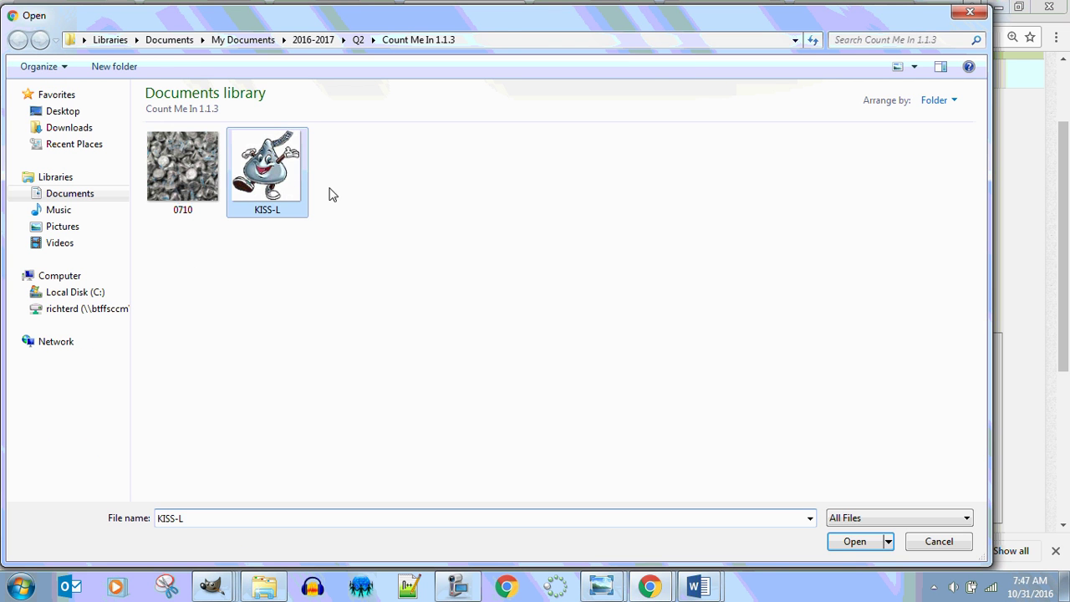
left_click(856, 542)
left_click(508, 243)
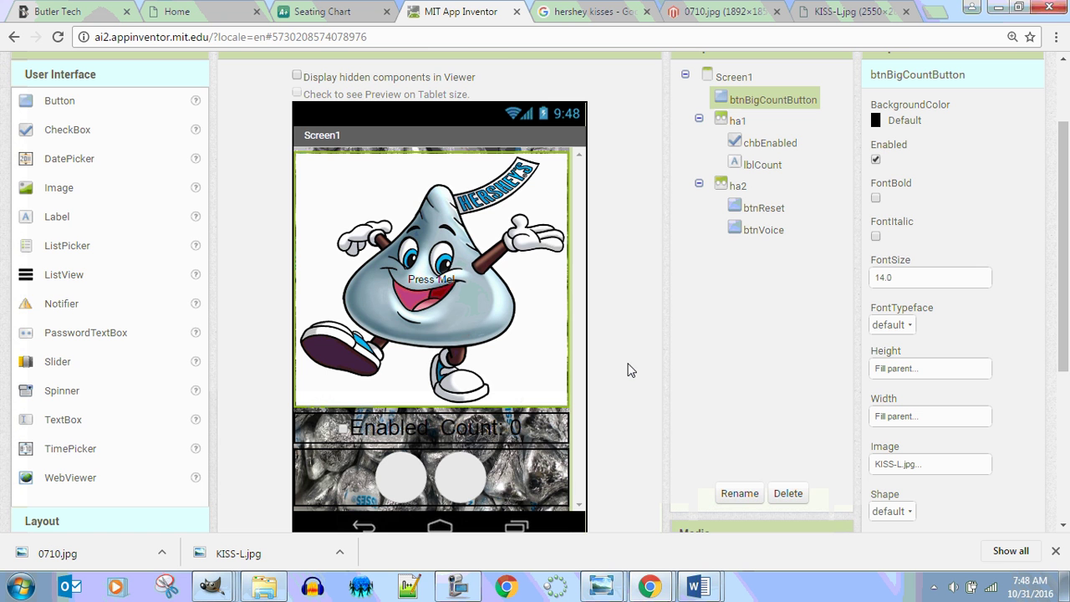
Switch back to the Google image results and search for "reset icon".
left_click(574, 13)
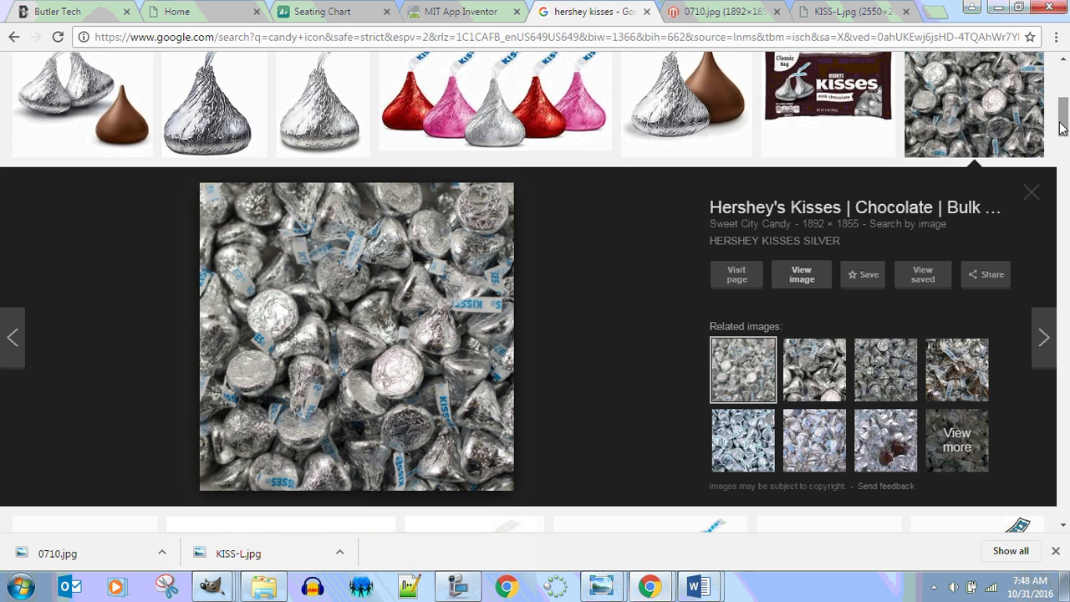
left_click_drag(1063, 121, 1063, 80)
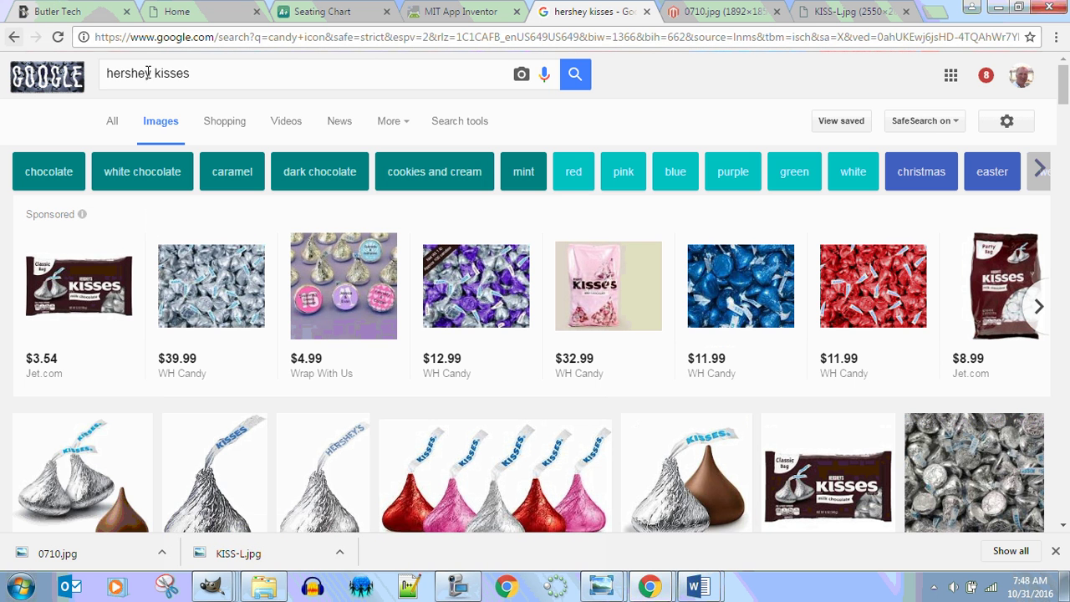
left_click_drag(201, 74, 82, 78)
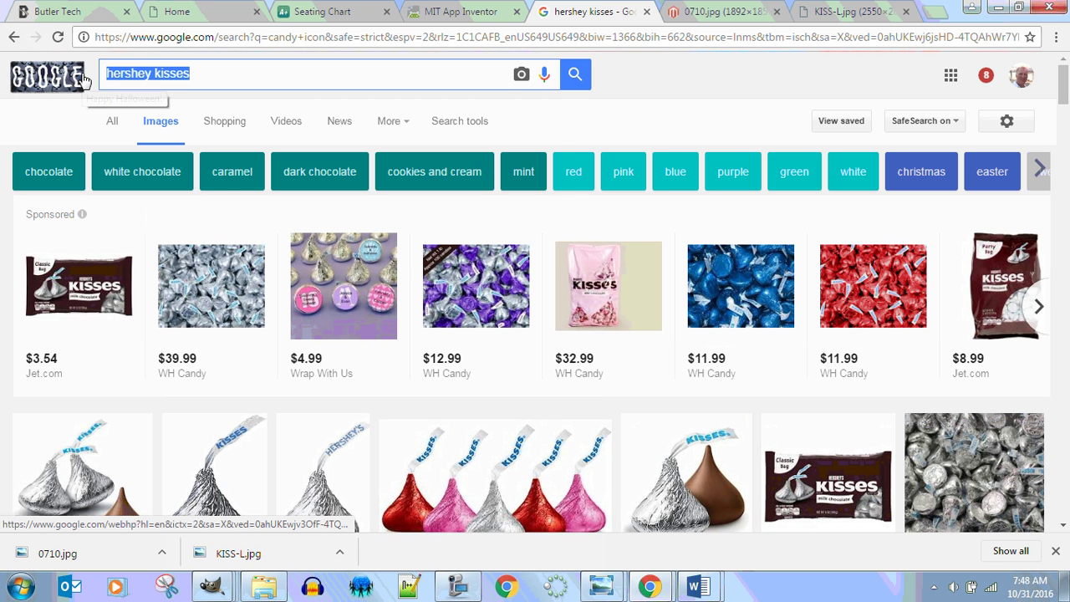
type("reset icon")
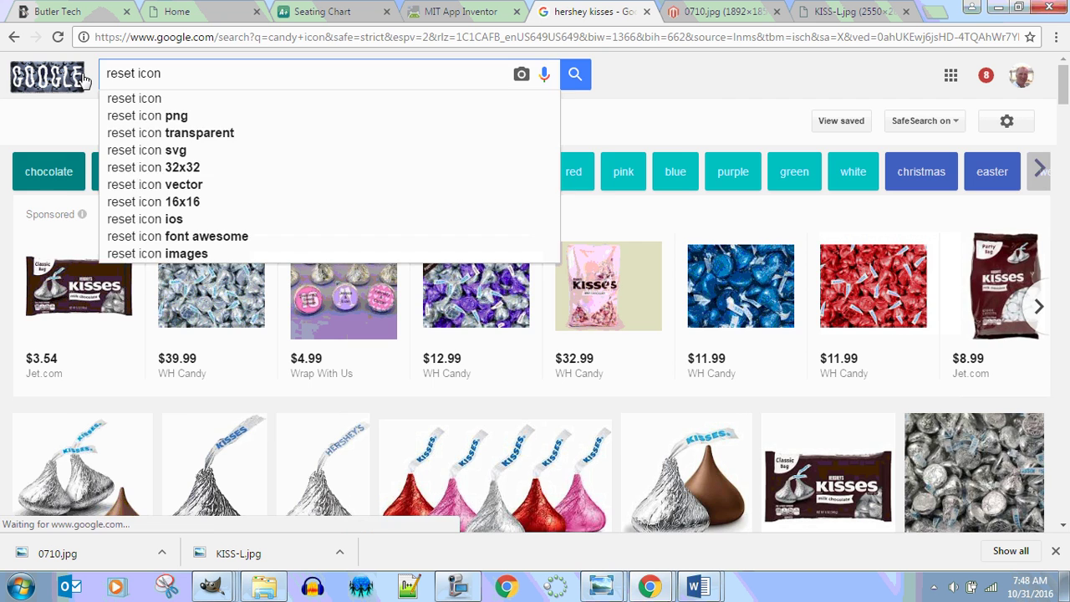
key("Return")
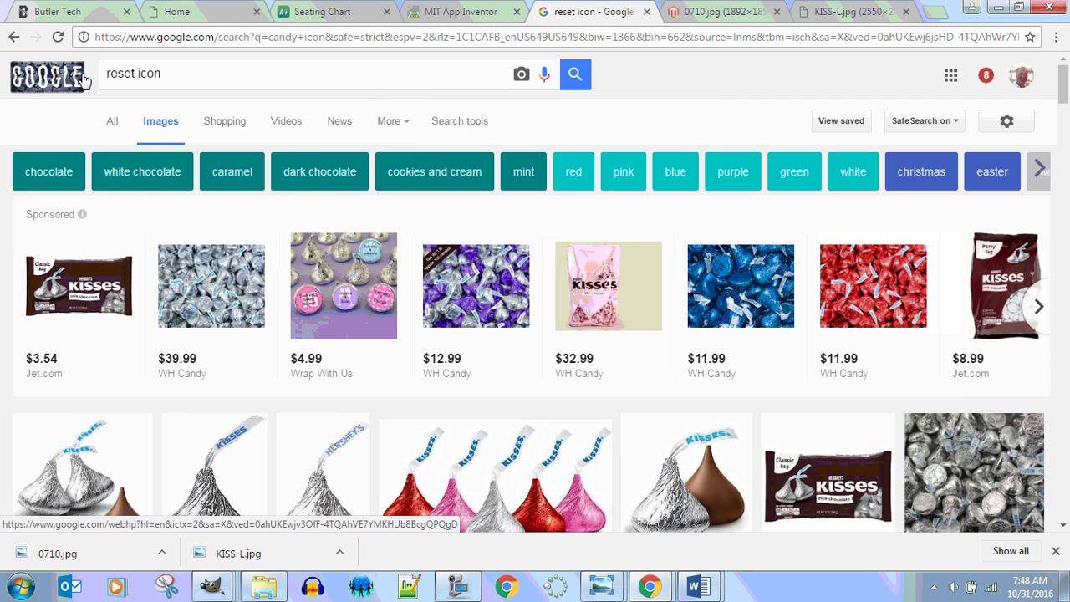
Look through the reset icon image results for a silver button that fits the app's candy theme.
scroll(600, 333, "down", 4)
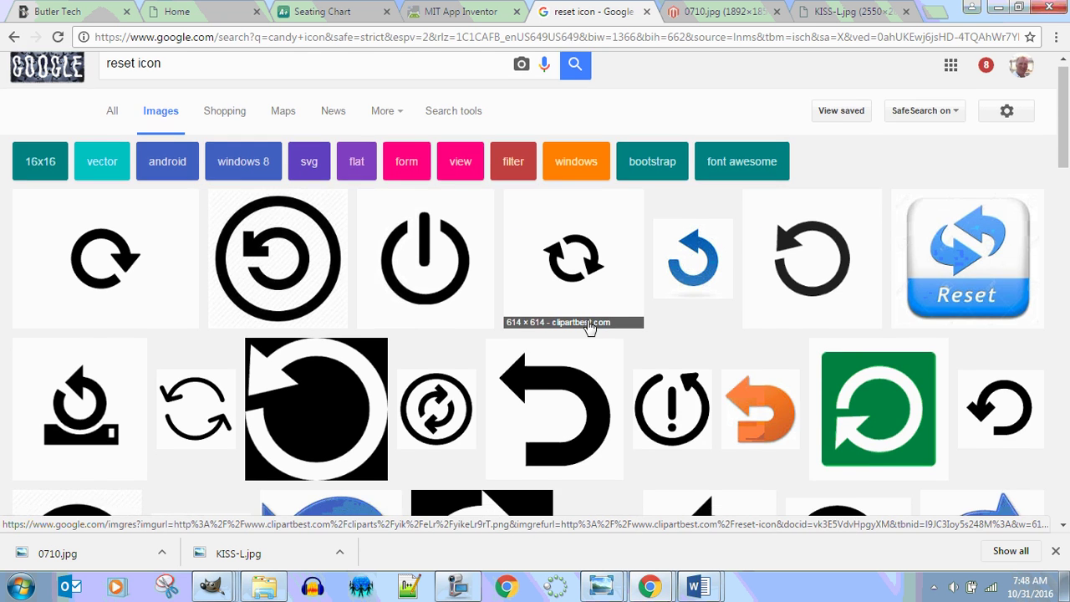
scroll(588, 327, "down", 4)
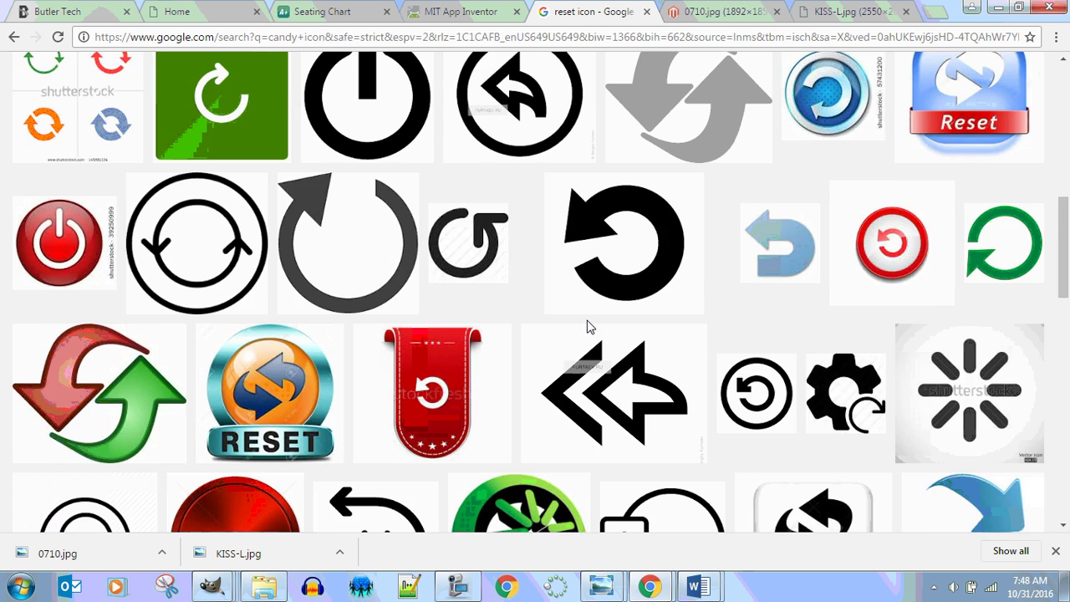
scroll(588, 327, "down", 4)
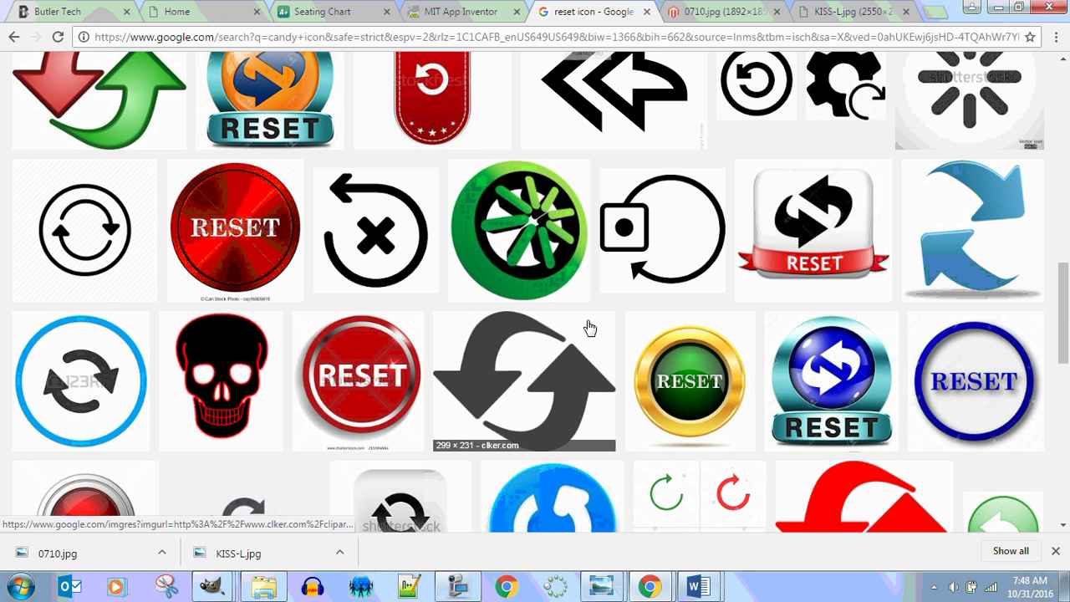
scroll(589, 327, "down", 4)
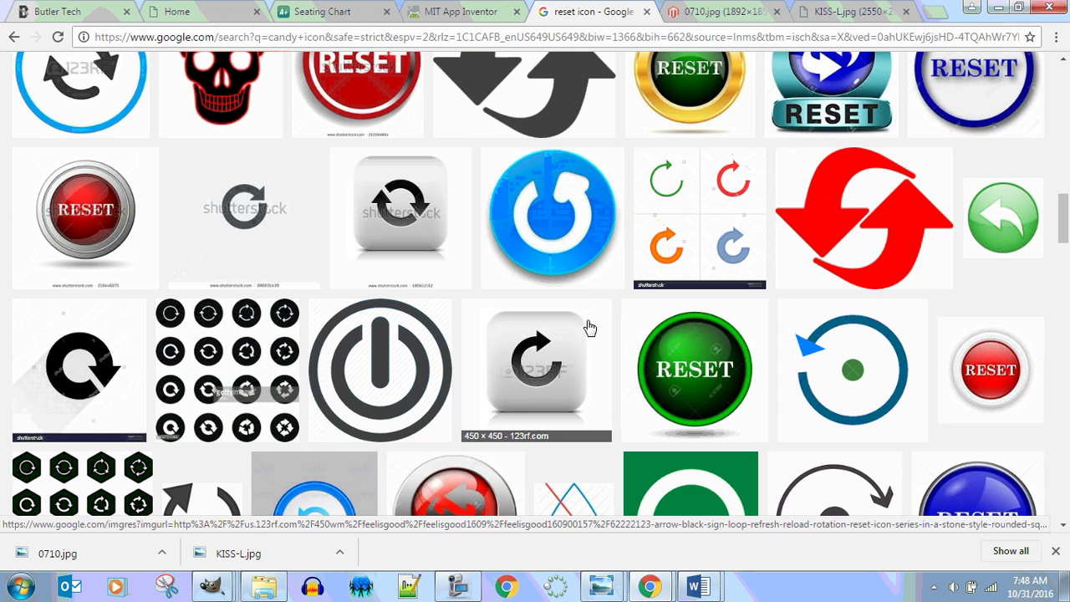
scroll(589, 327, "down", 3)
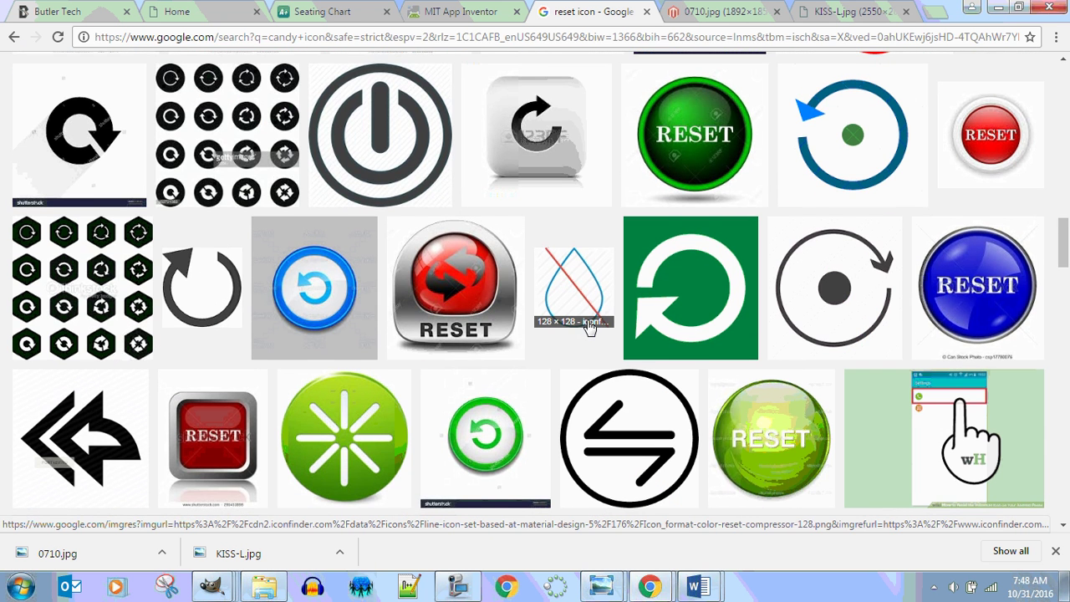
scroll(589, 327, "down", 2)
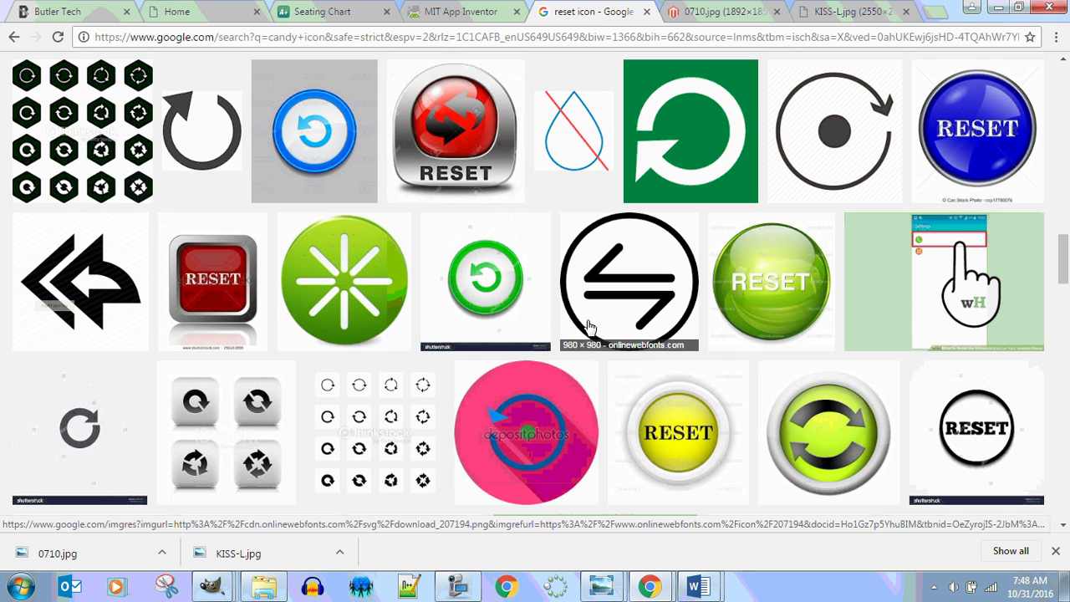
scroll(590, 326, "down", 6)
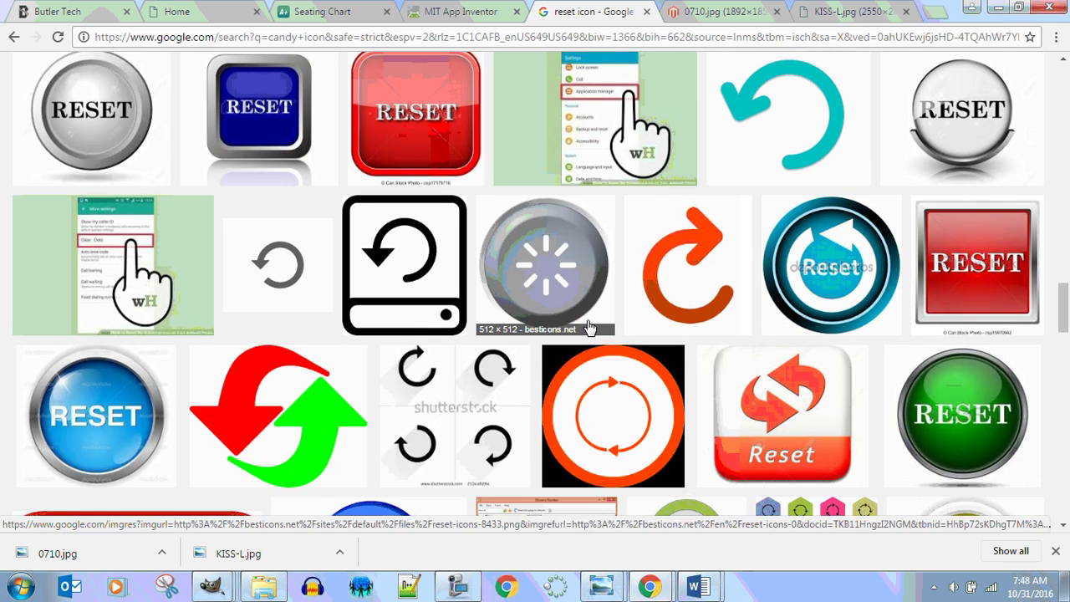
scroll(589, 327, "down", 4)
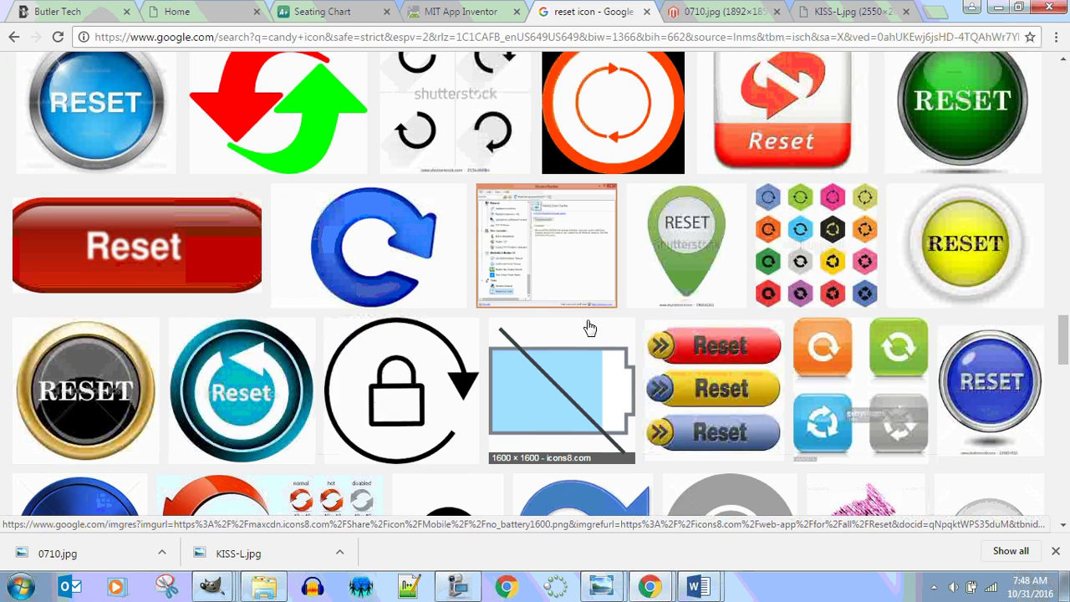
scroll(589, 327, "down", 4)
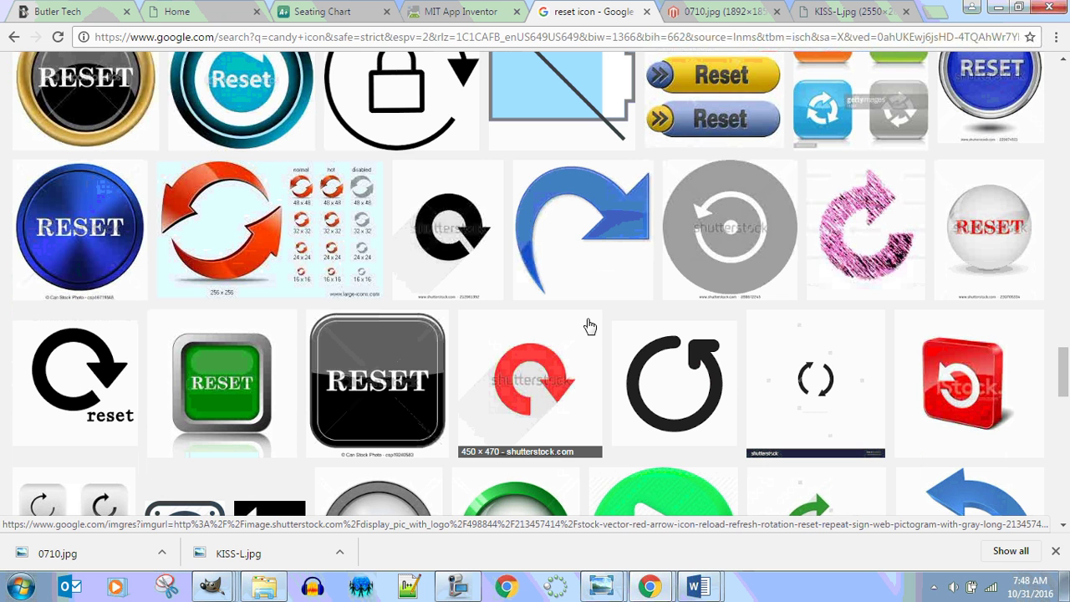
scroll(589, 327, "down", 4)
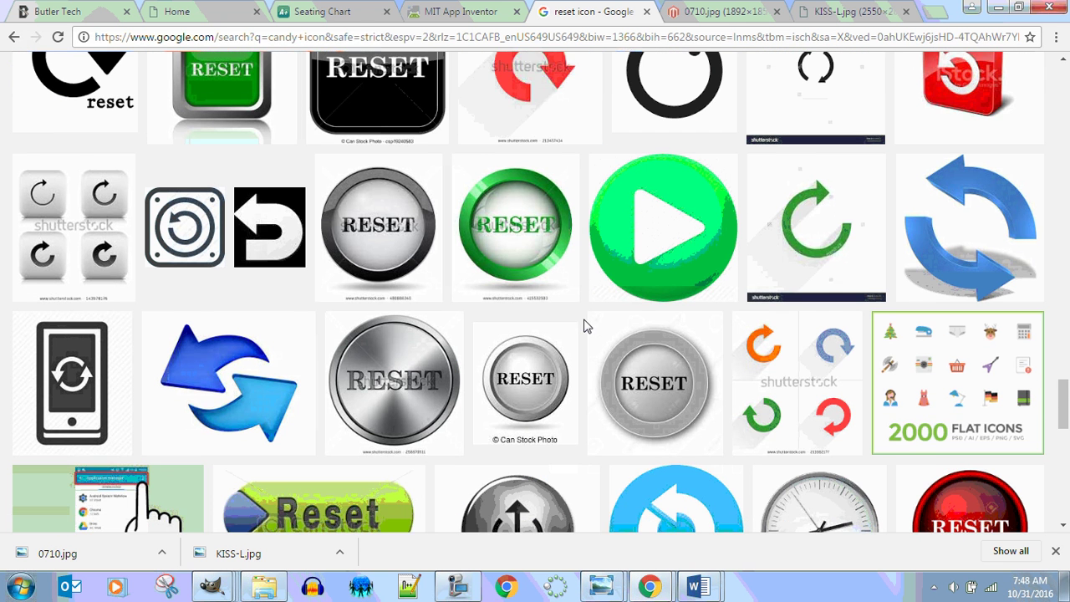
scroll(586, 327, "down", 1)
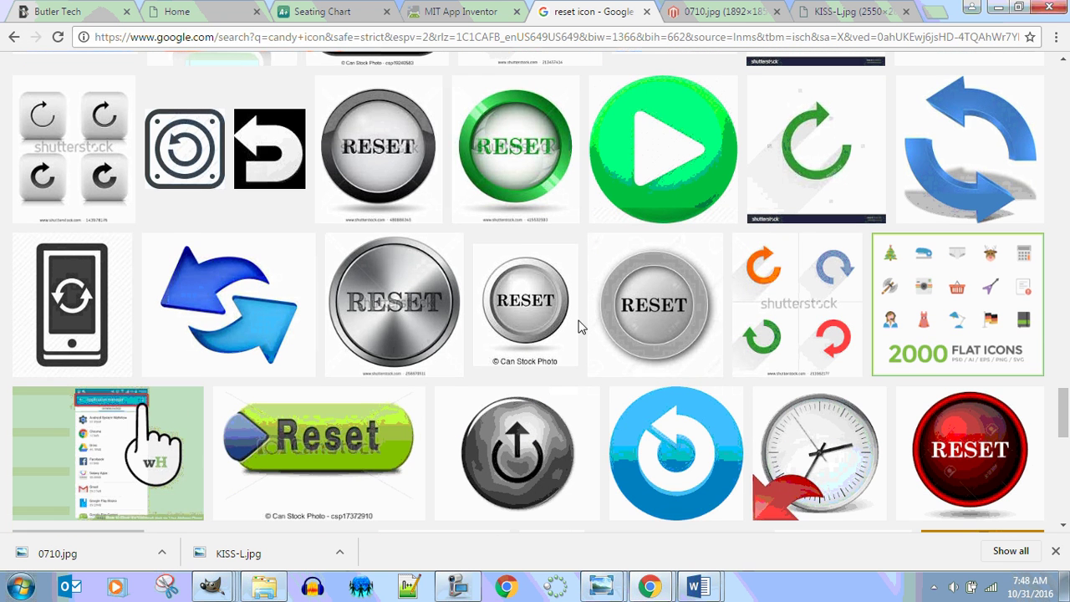
left_click(380, 326)
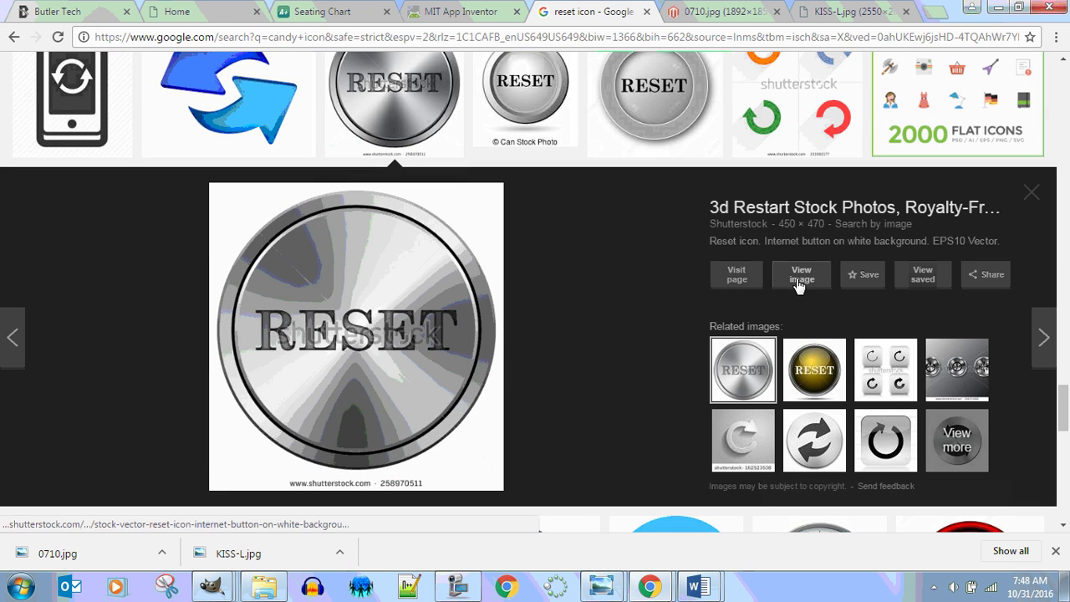
left_click(801, 274)
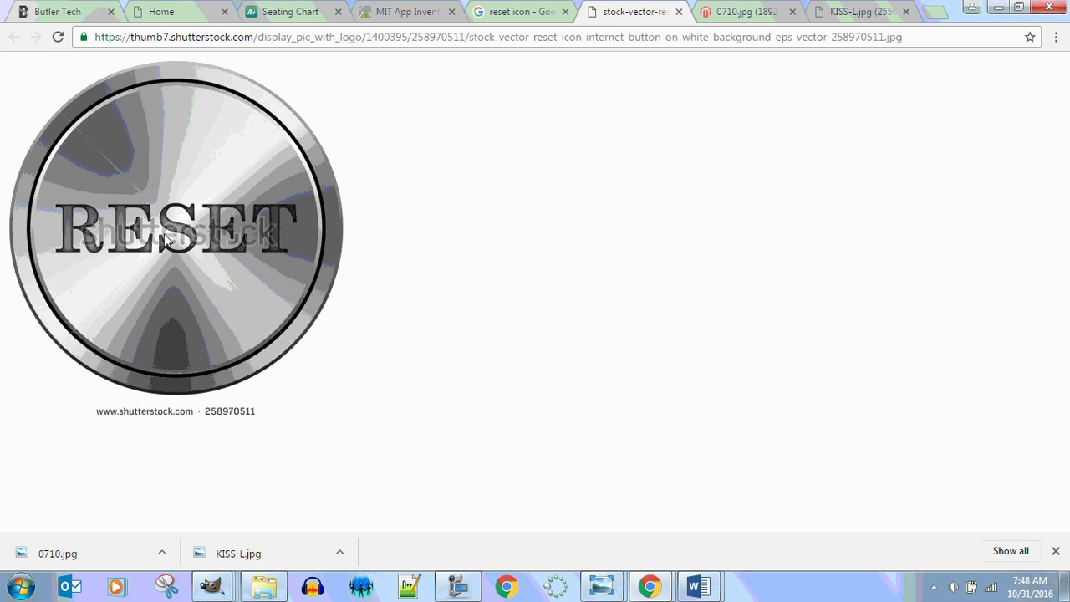
right_click(164, 234)
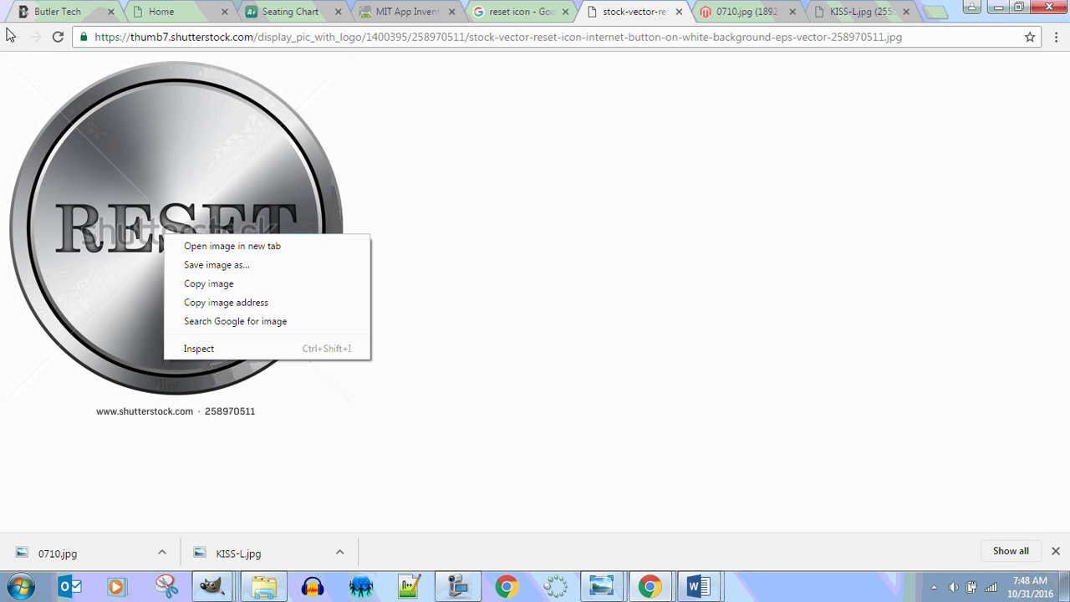
left_click(681, 17)
left_click(678, 12)
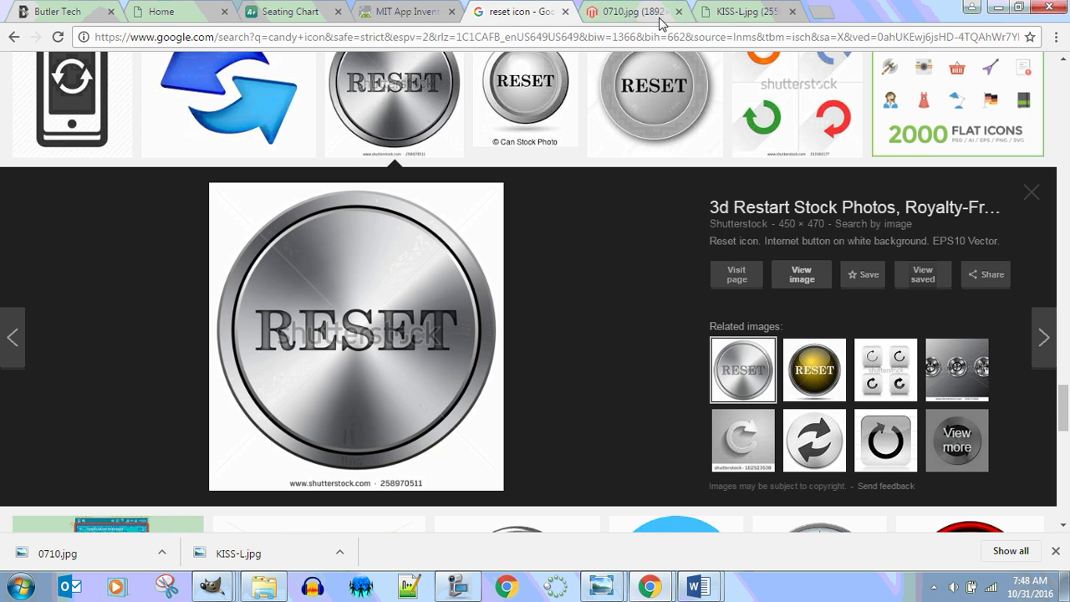
Open the silver Can Stock Photo reset button image at full size, save it as canstock27167101.jpg, and close it.
scroll(1063, 422, "up", 3)
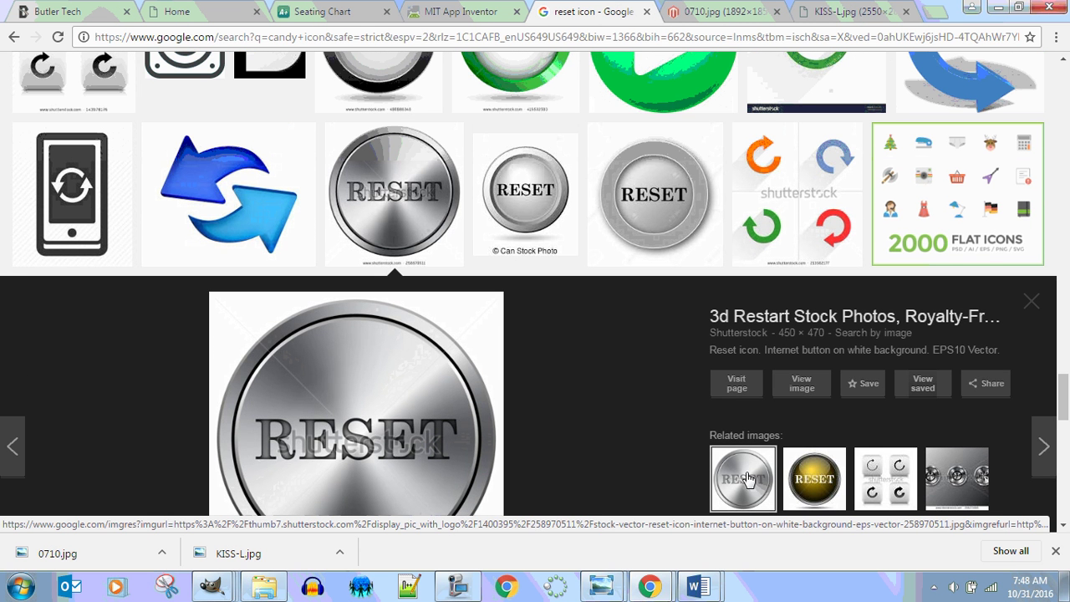
scroll(1063, 423, "down", 2)
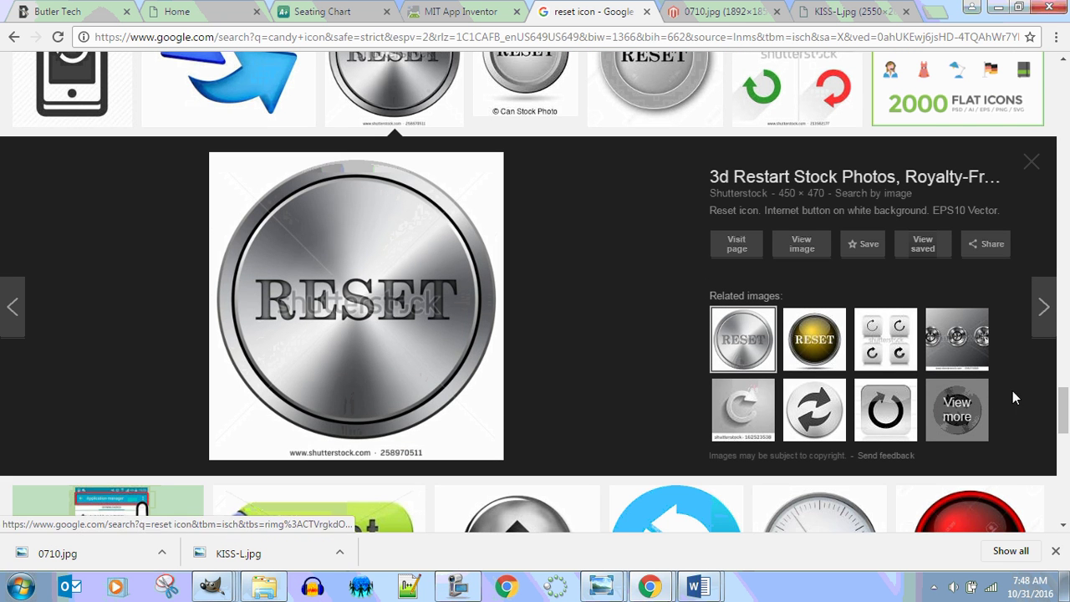
left_click(1044, 309)
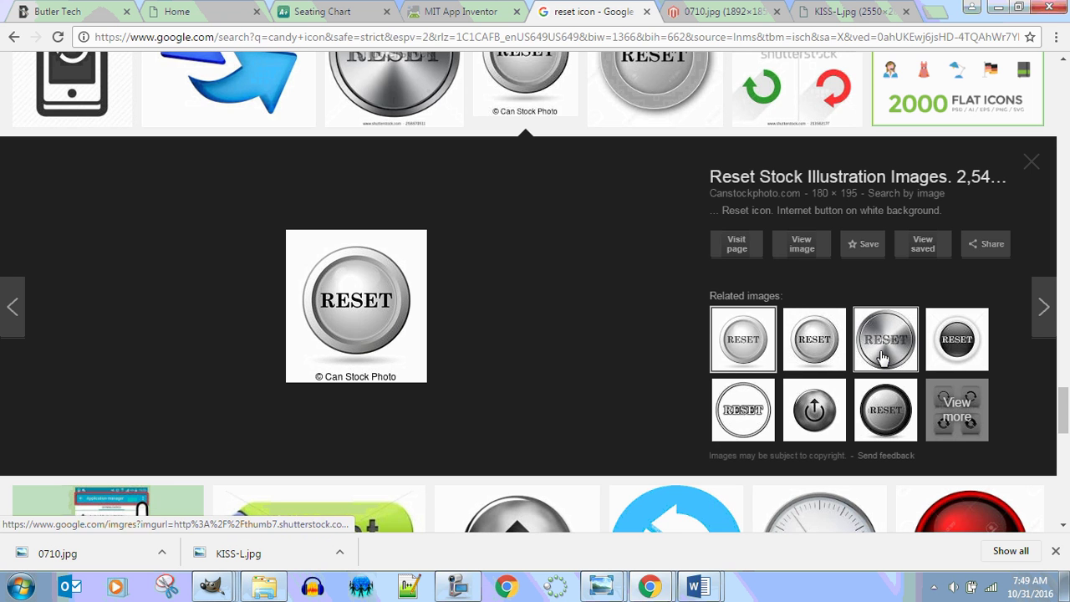
left_click(802, 244)
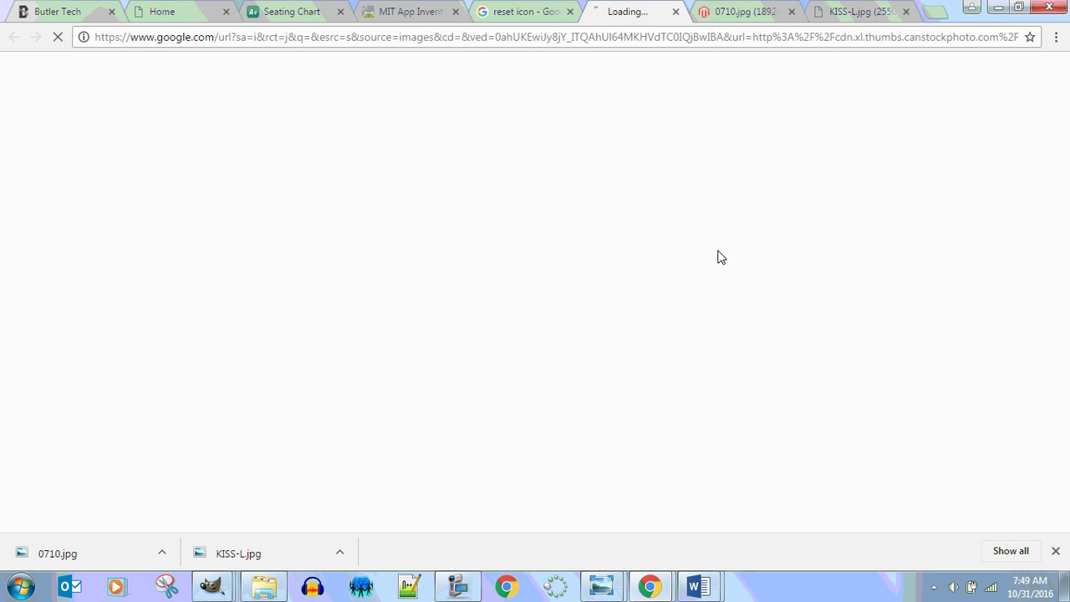
right_click(73, 125)
left_click(173, 155)
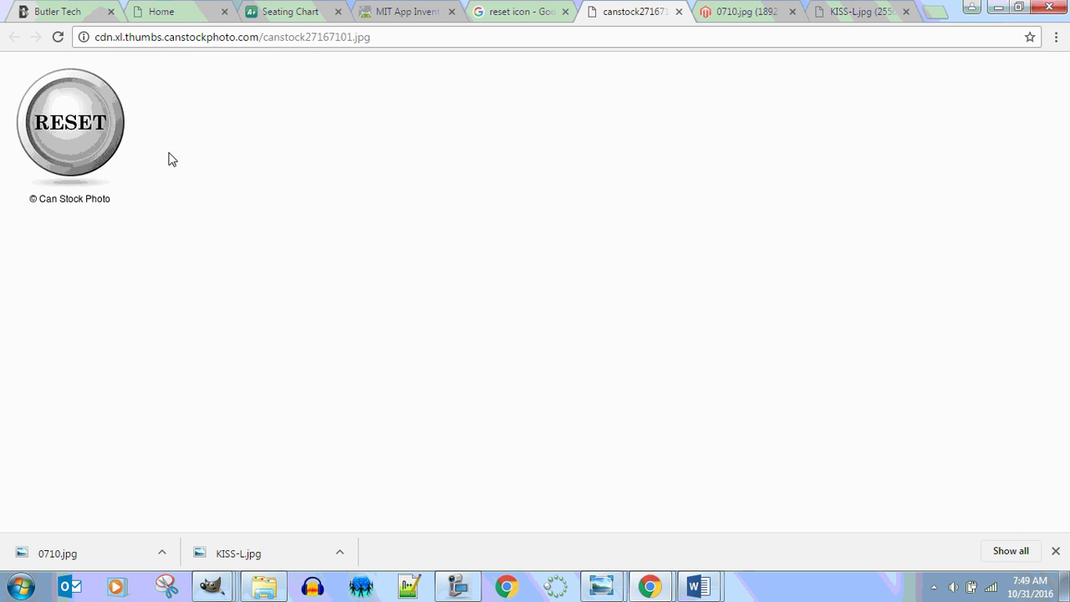
left_click(859, 543)
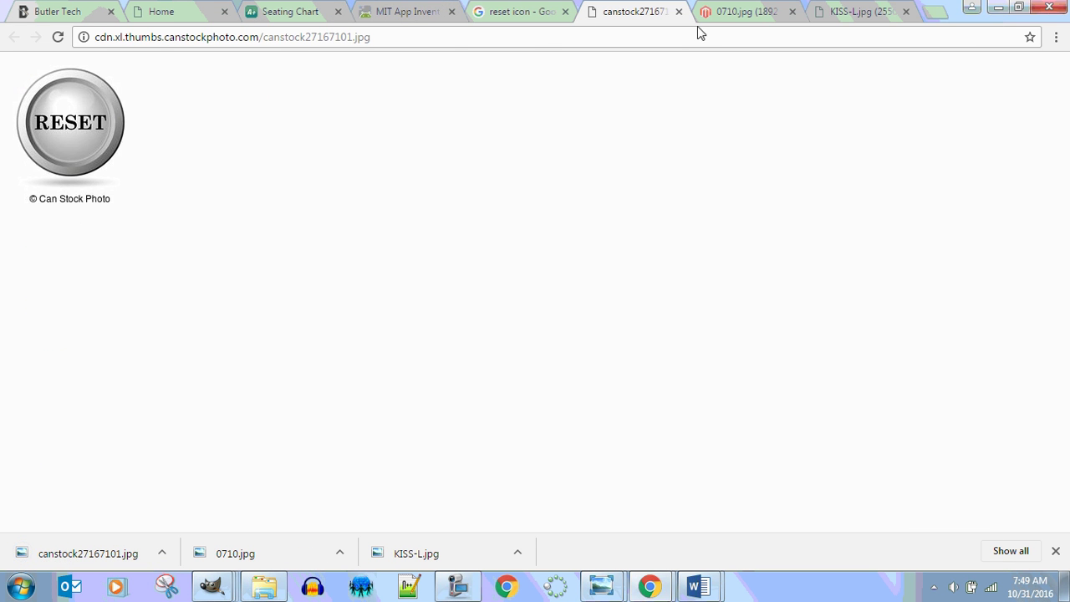
left_click(679, 11)
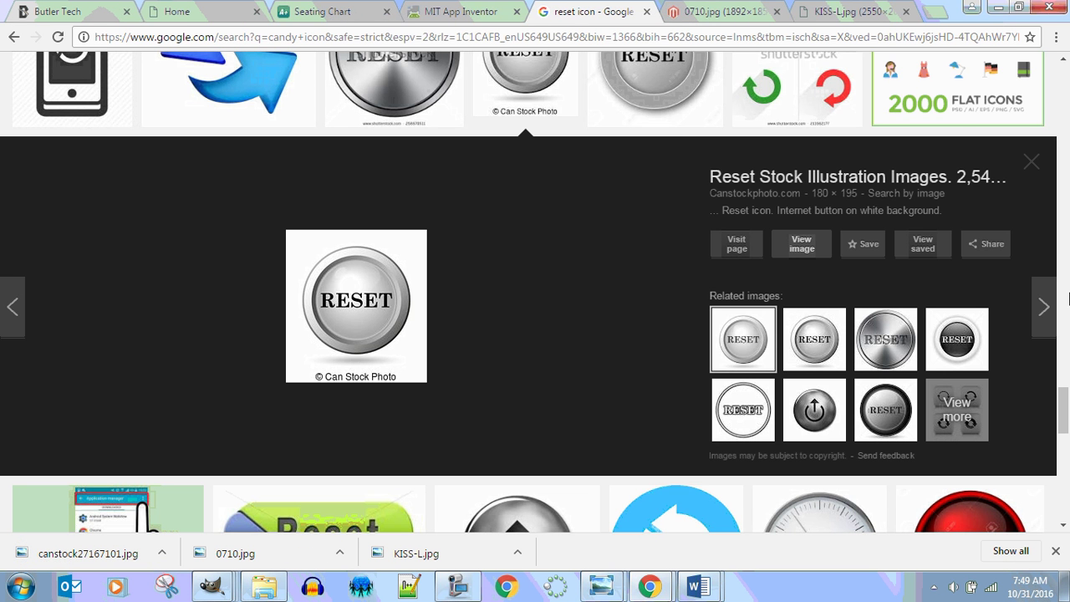
Return to the hershey kisses image search and replace the query with "voice icon".
left_click_drag(1063, 410, 1063, 331)
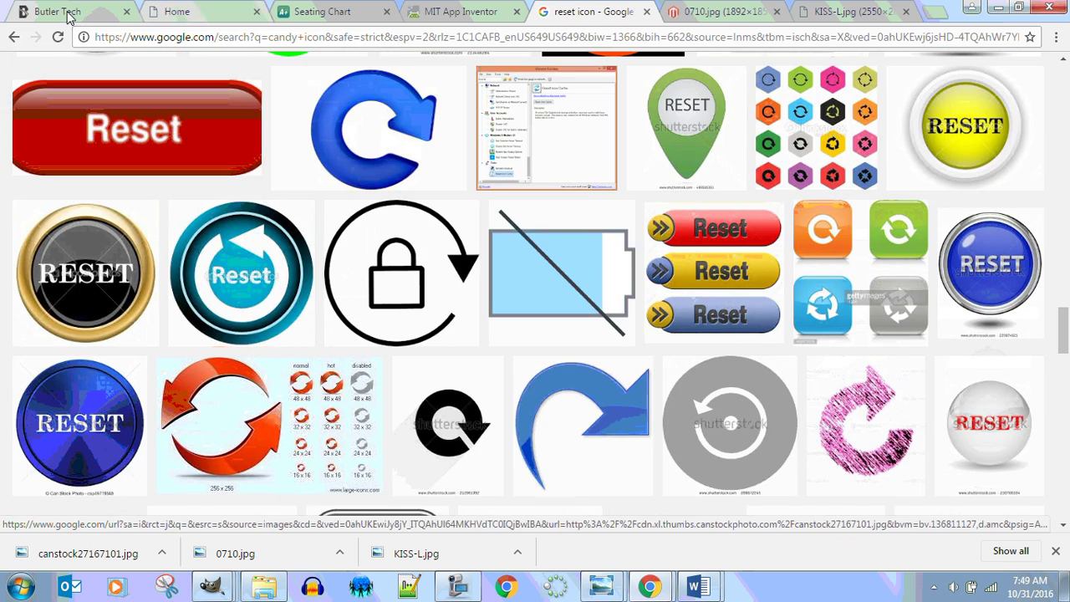
left_click(14, 37)
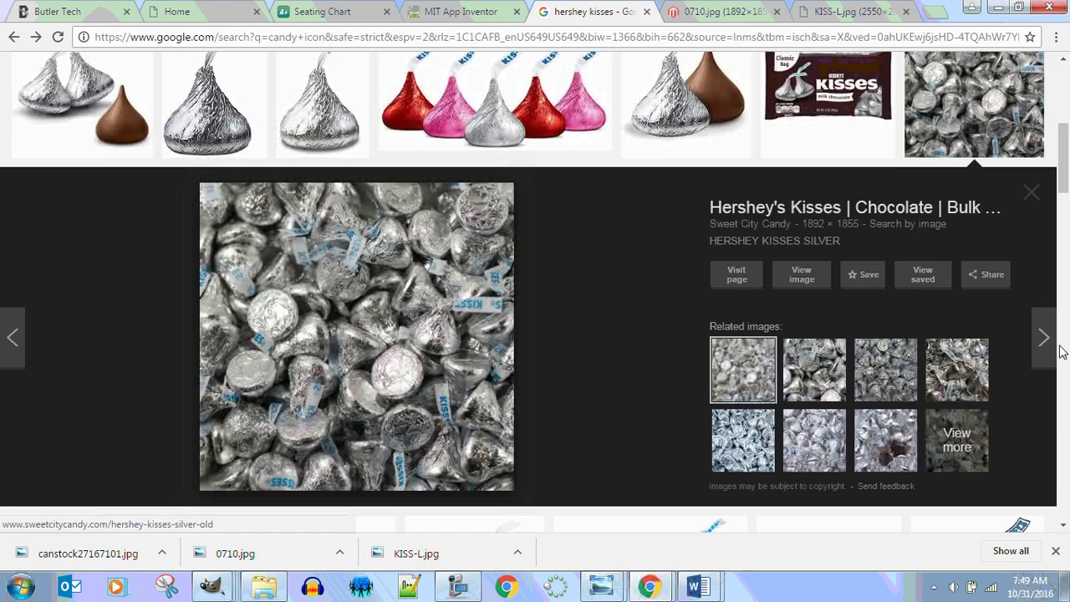
left_click_drag(1058, 201, 1062, 79)
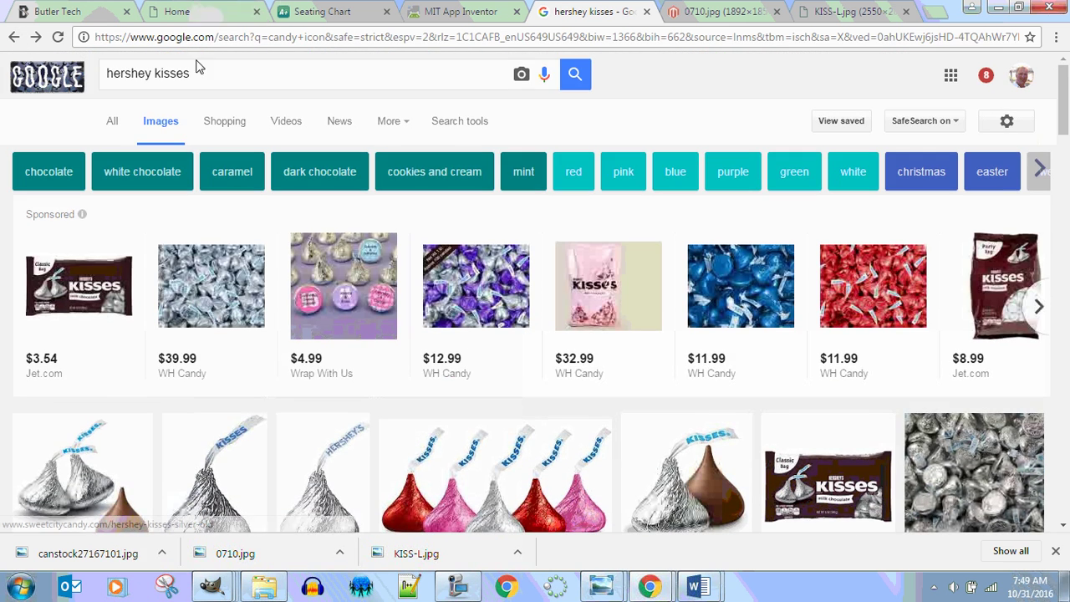
left_click_drag(195, 73, 89, 81)
type("v")
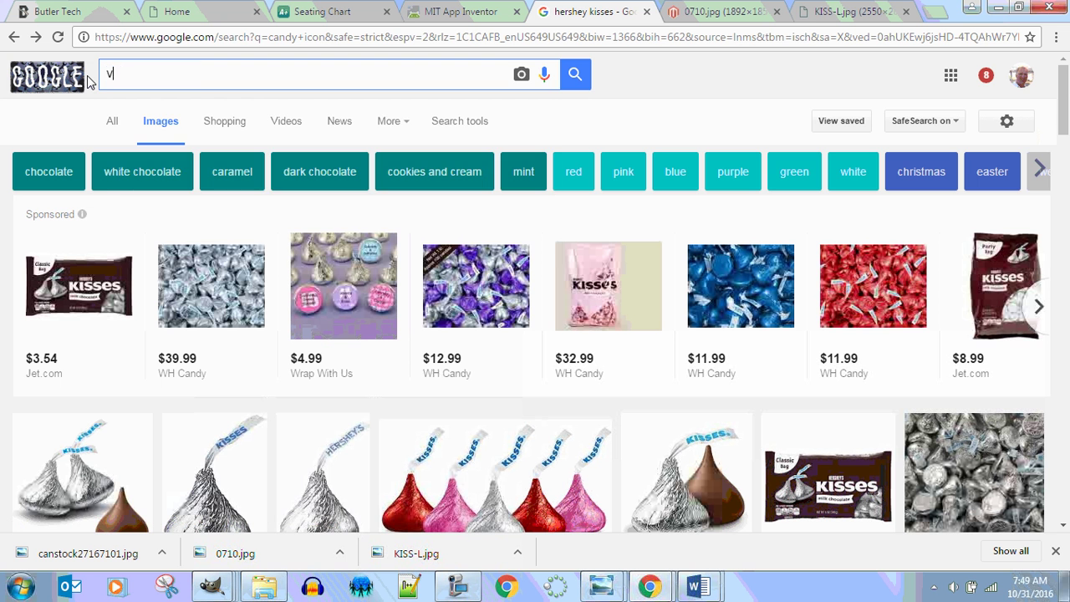
type("oice ")
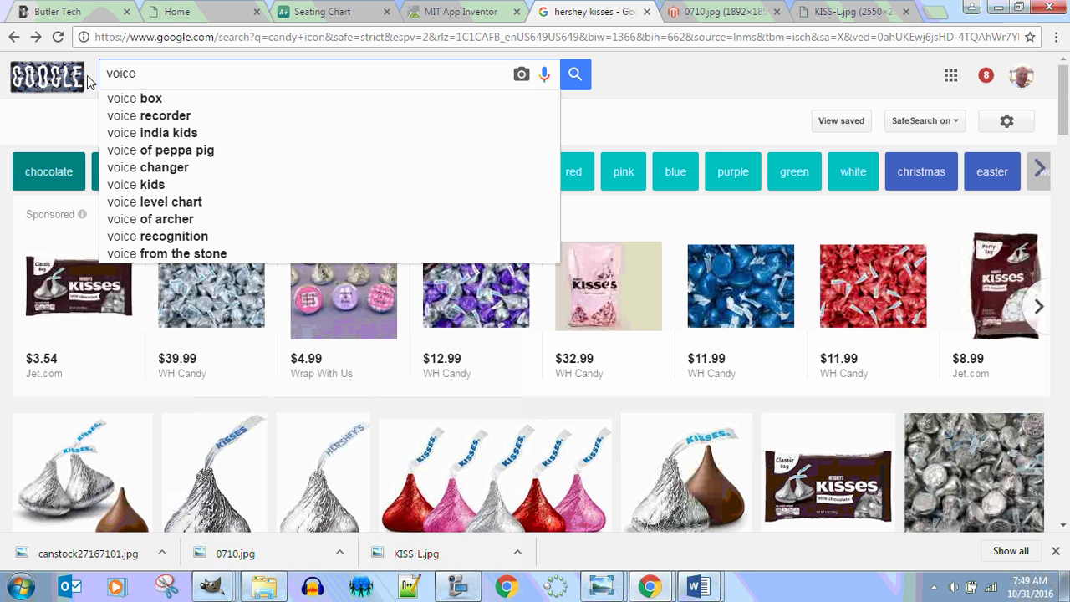
type("icon")
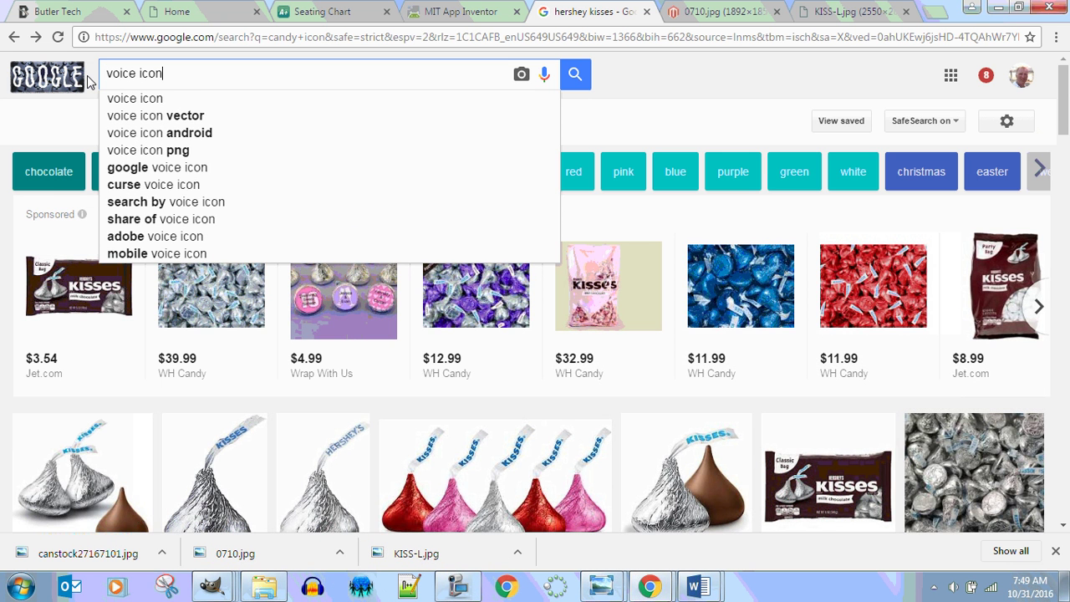
key("Return")
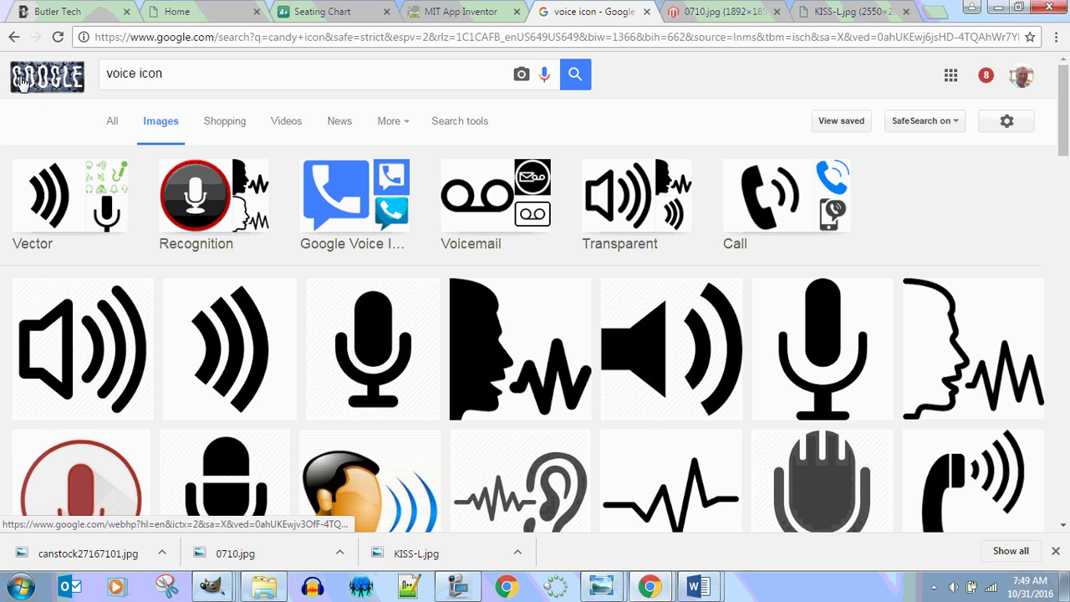
Find the black head profile inside concentric circles among the voice icon results and open its preview.
scroll(396, 293, "down", 4)
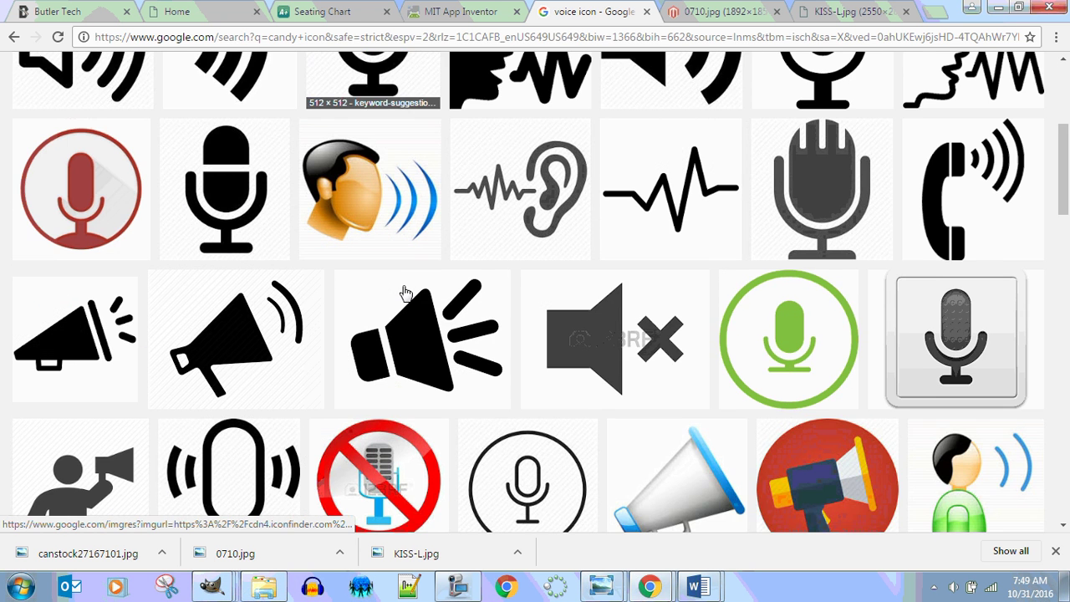
scroll(403, 292, "down", 6)
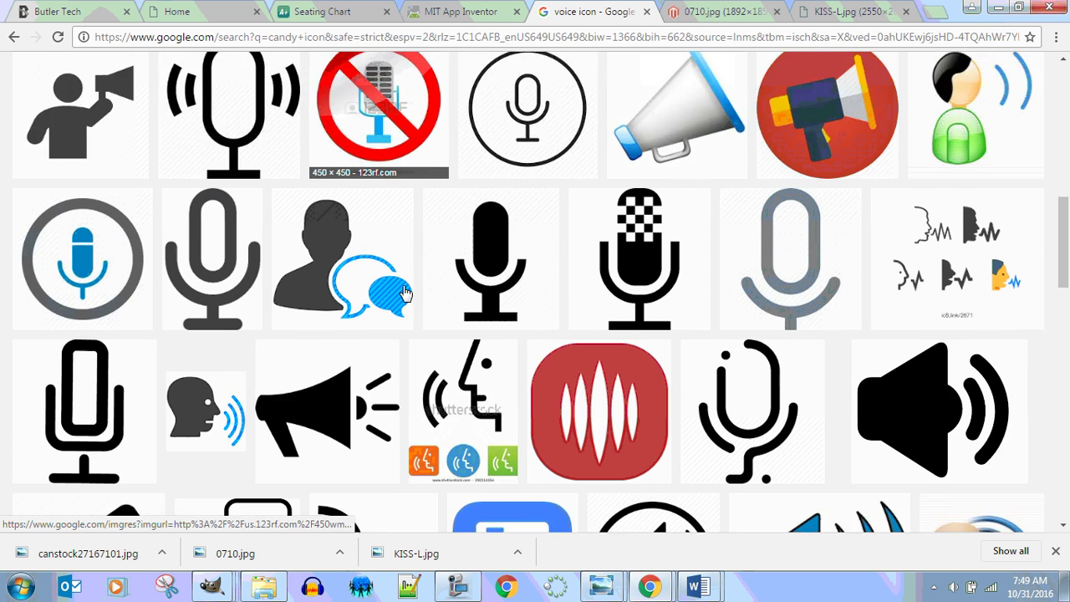
scroll(404, 292, "down", 4)
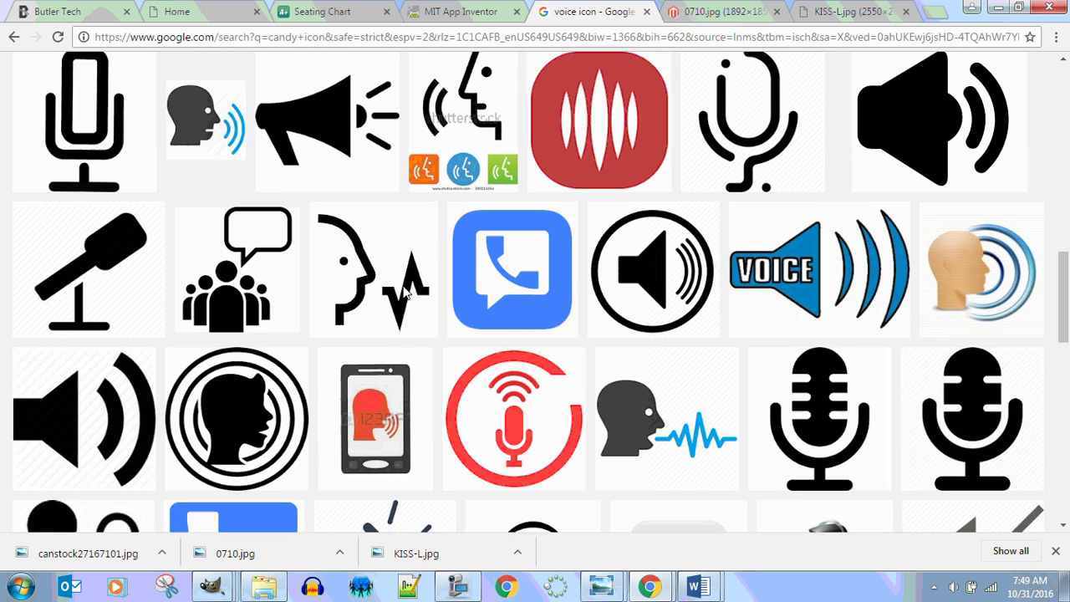
scroll(404, 292, "down", 2)
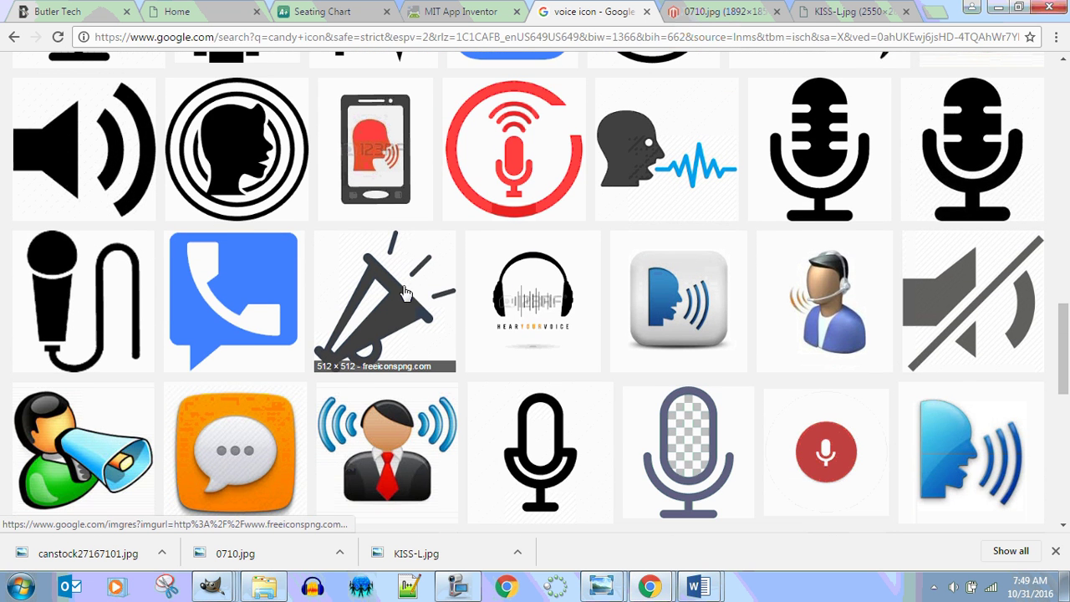
scroll(403, 292, "up", 2)
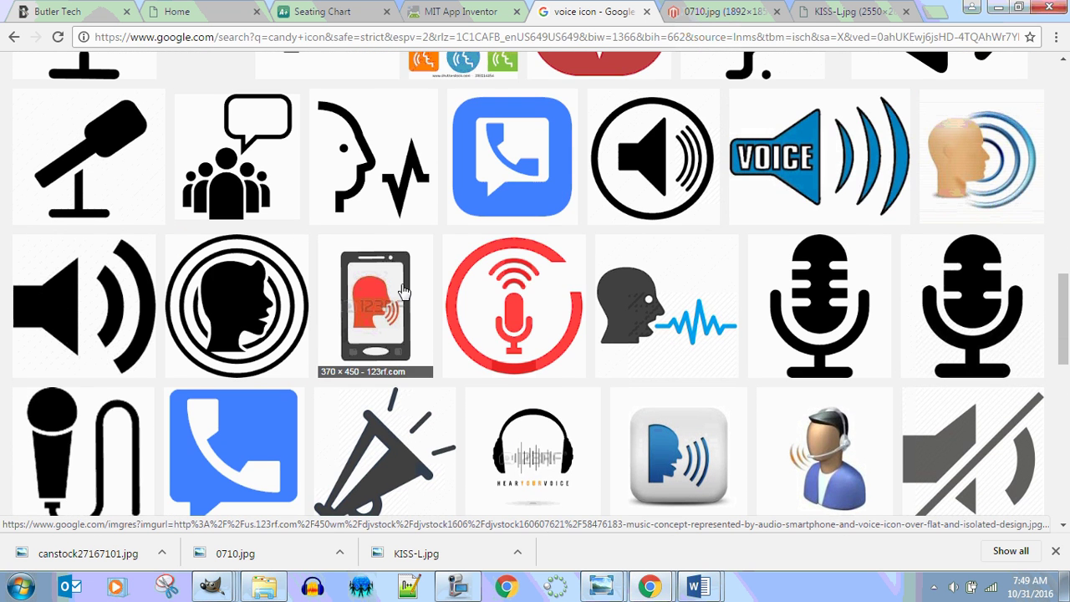
left_click(245, 303)
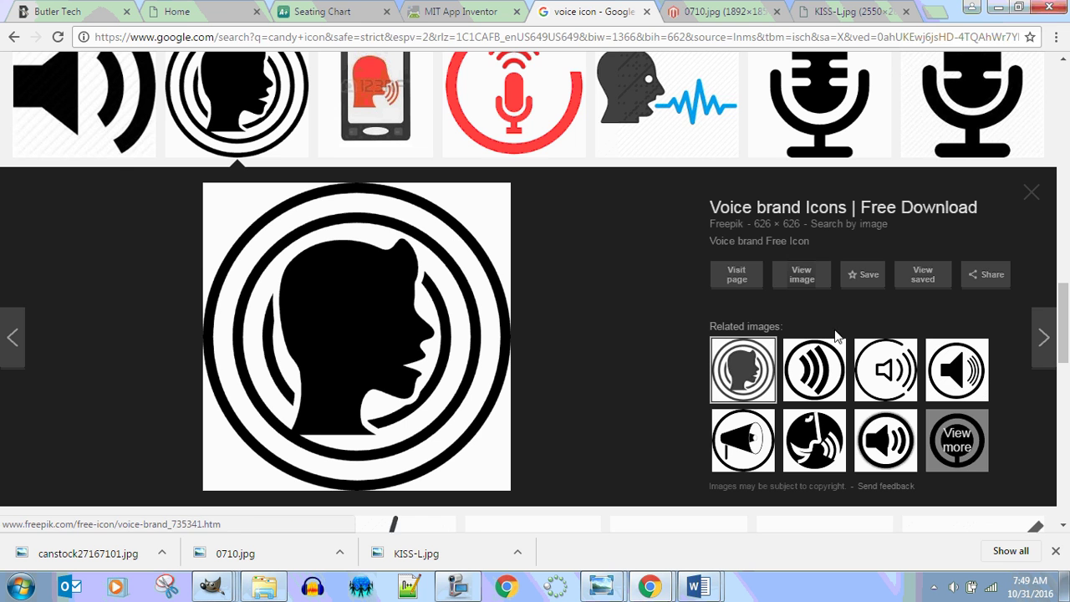
Open the circled head voice icon at full size and save it to the Count Me In 1.1.3 folder as voice-brand_318-52556.jpg.
left_click(801, 276)
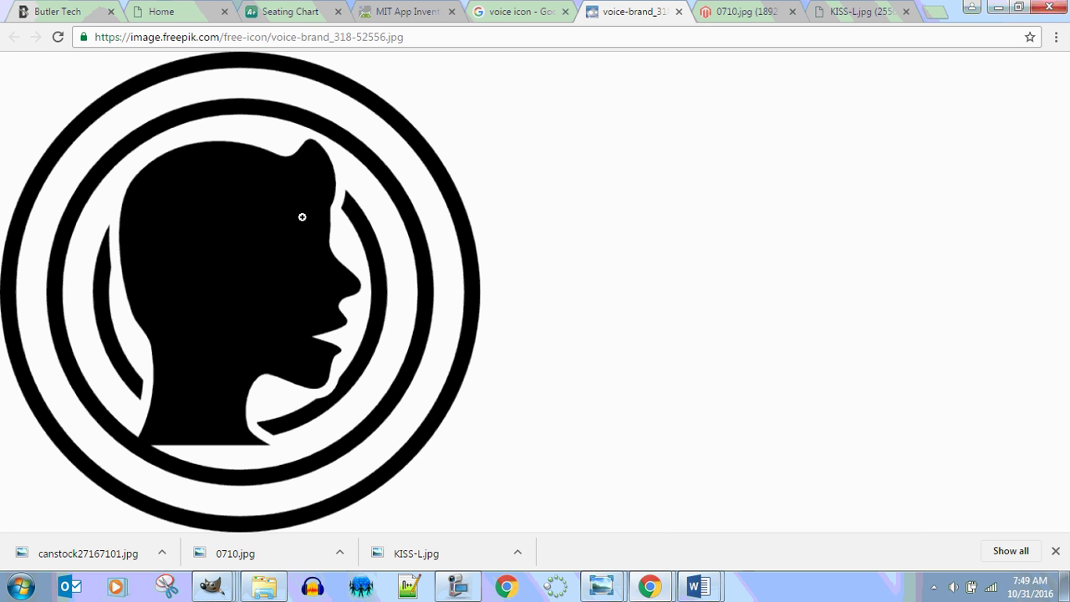
right_click(257, 253)
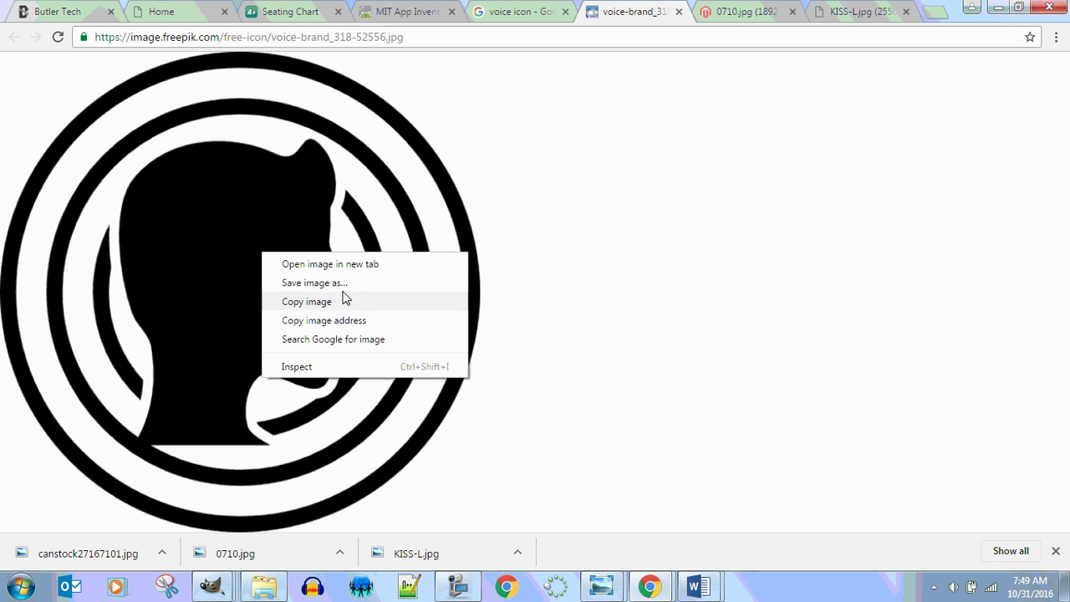
left_click(338, 280)
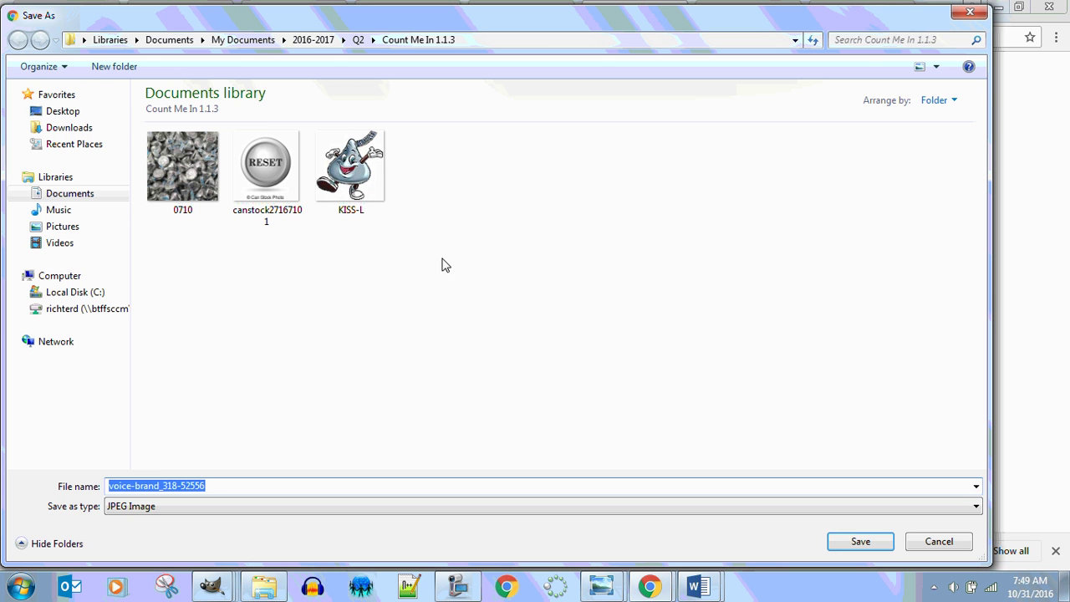
left_click(864, 545)
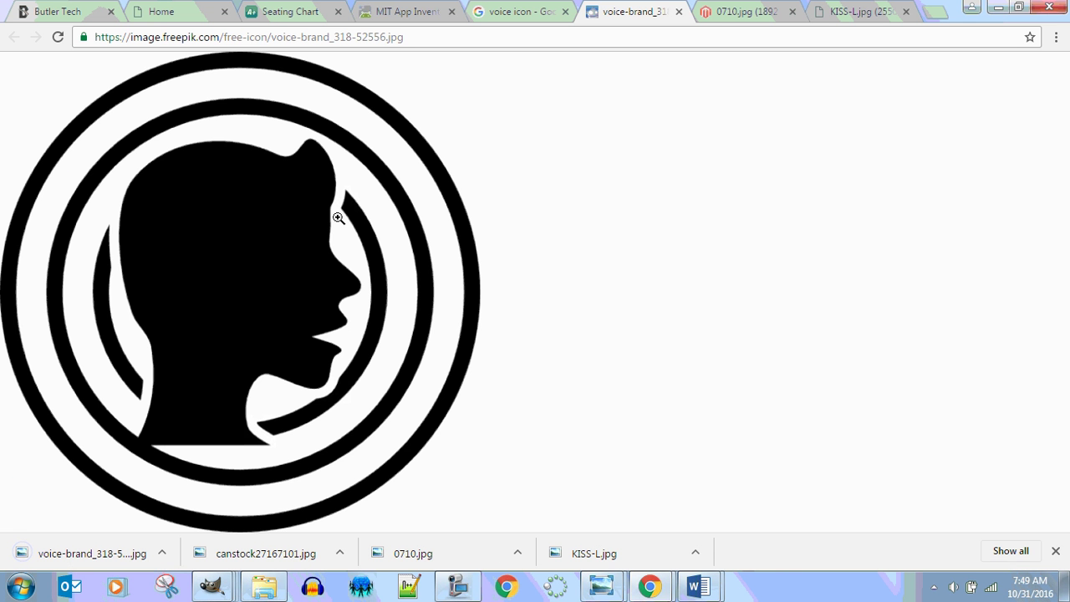
Switch to the MIT App Inventor project and upload canstock27167101.jpg as the image of btnReset.
left_click(270, 15)
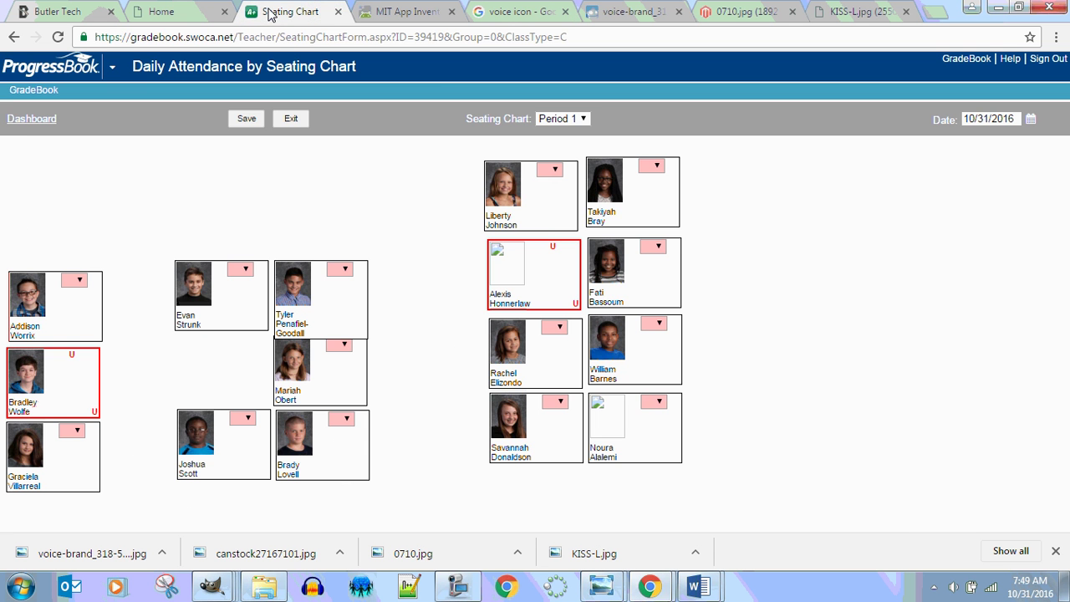
left_click(407, 13)
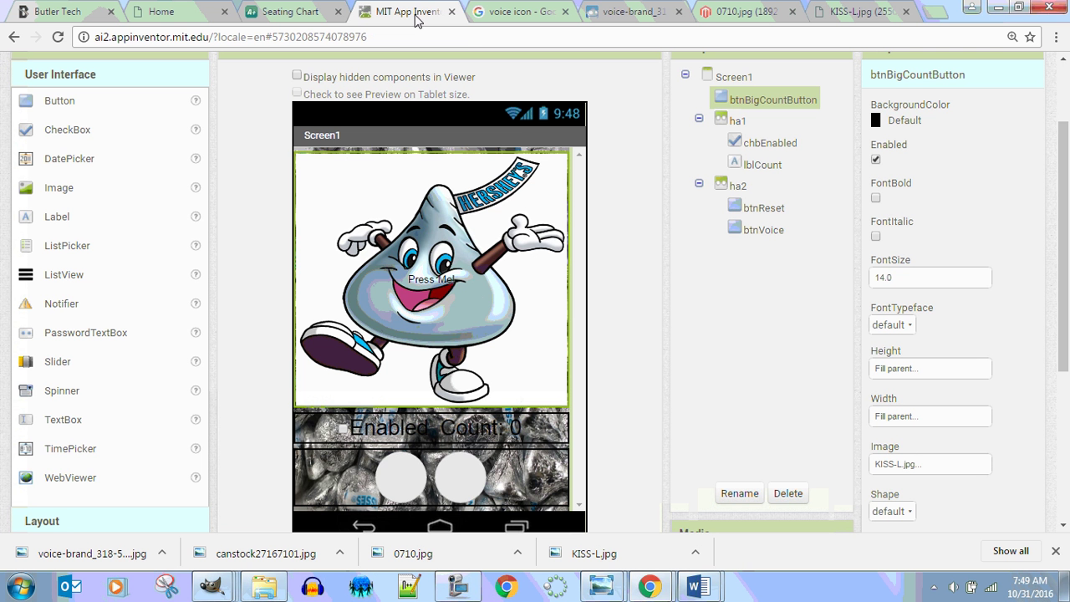
left_click(399, 474)
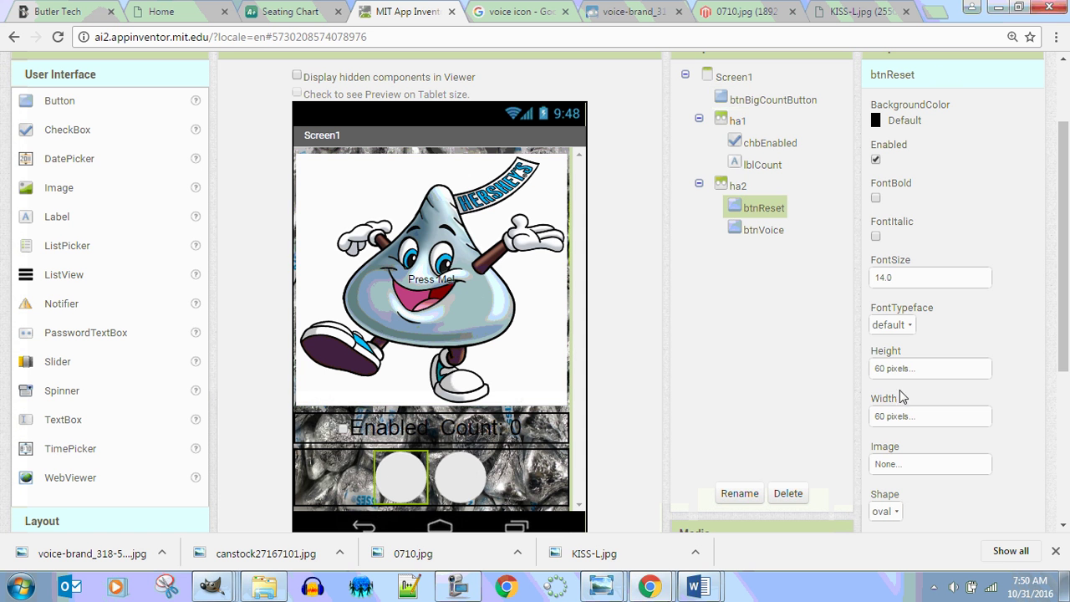
left_click(931, 467)
left_click(907, 488)
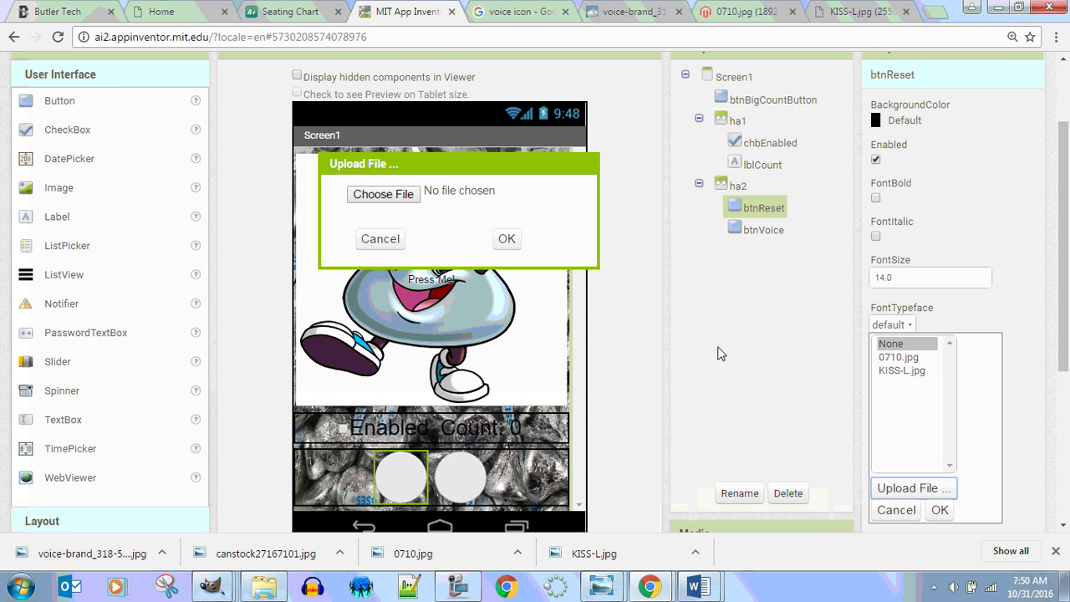
left_click(383, 194)
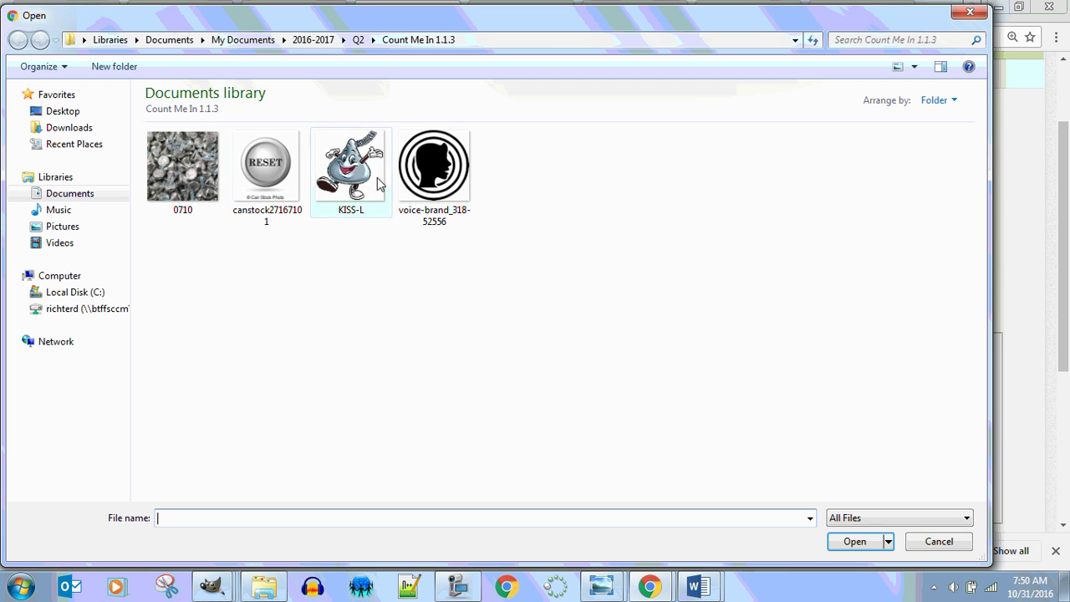
left_click(267, 171)
left_click(855, 541)
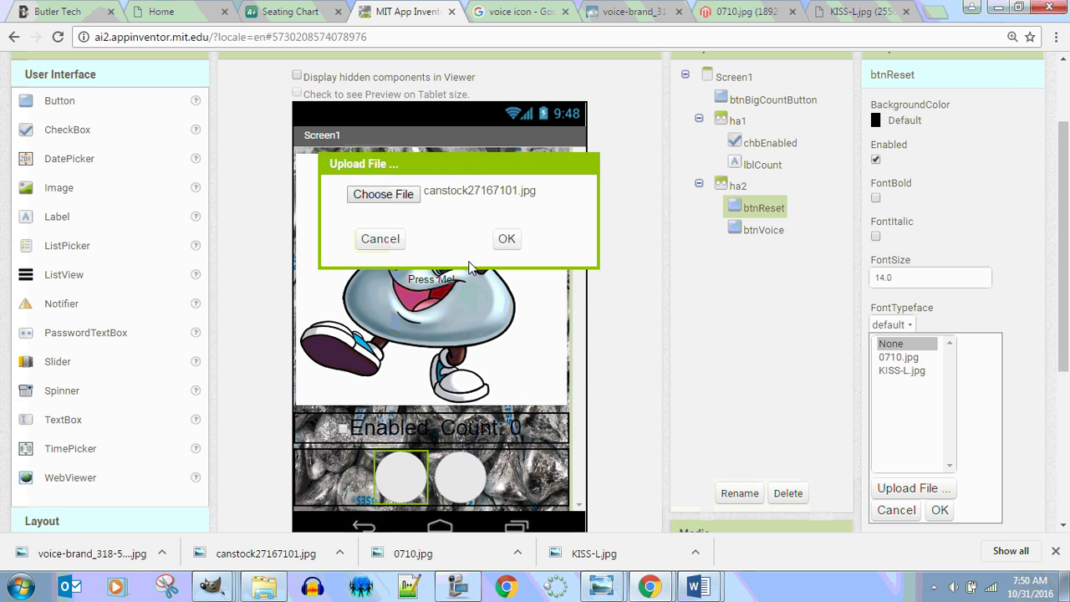
left_click(505, 239)
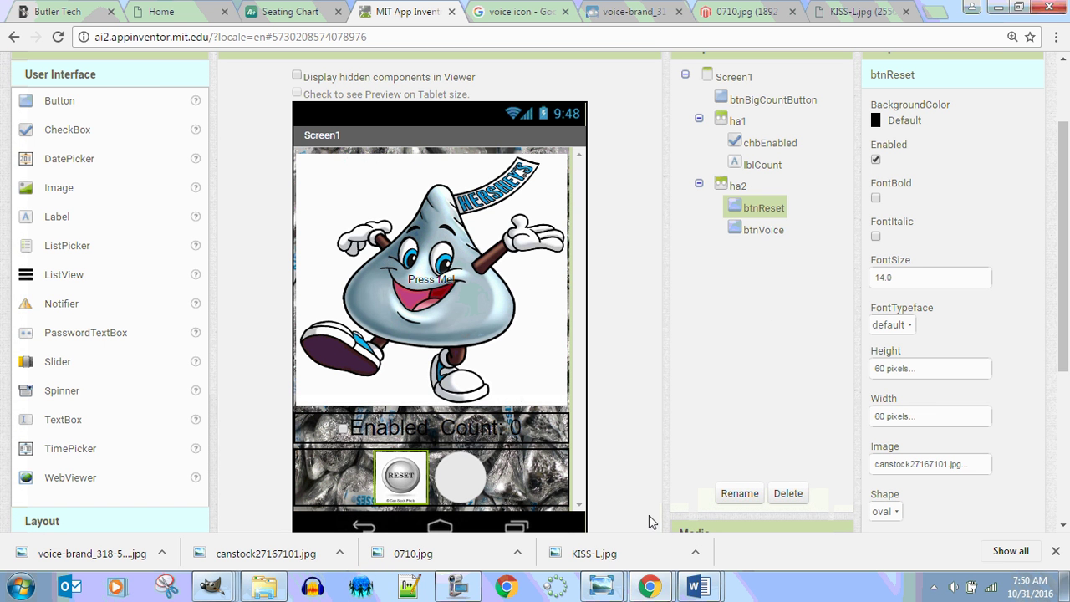
Upload voice-brand_318-52556.jpg from the Count Me In 1.1.3 folder as the image of btnVoice.
left_click(466, 488)
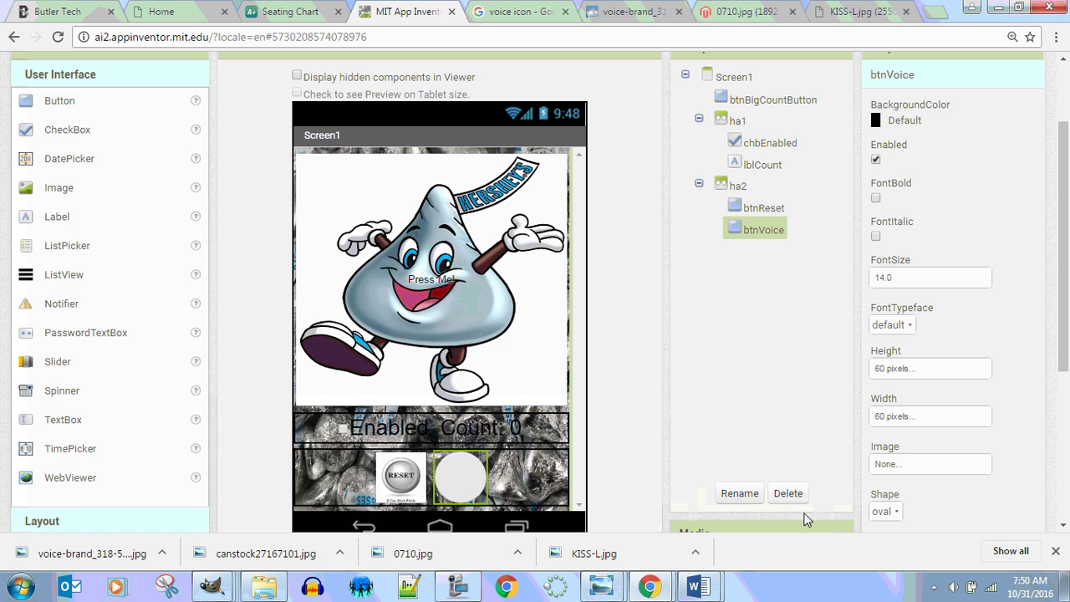
left_click(740, 494)
left_click(440, 332)
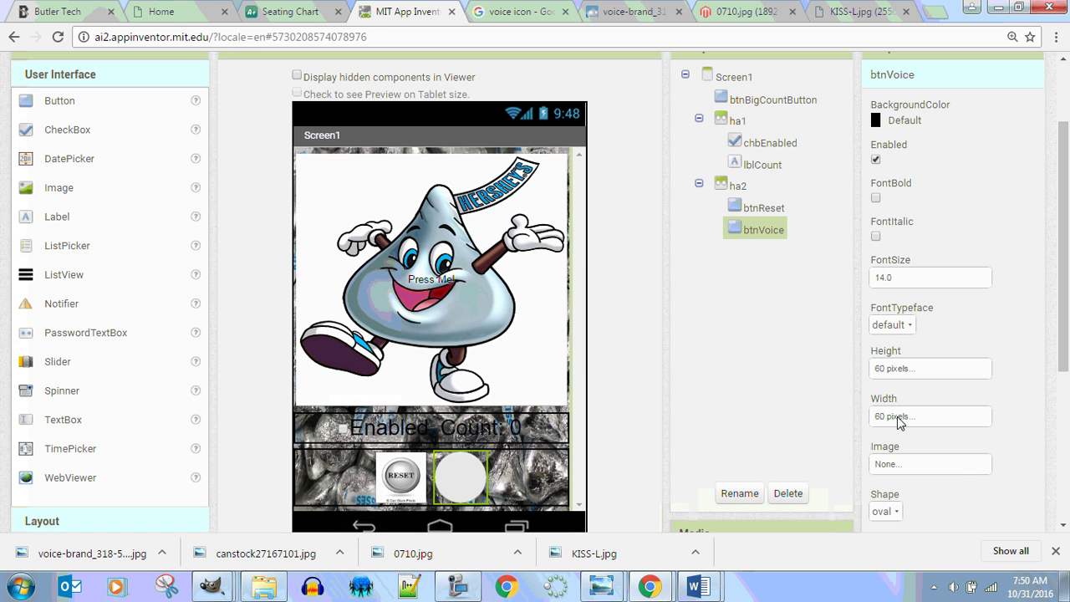
left_click(954, 465)
left_click(936, 492)
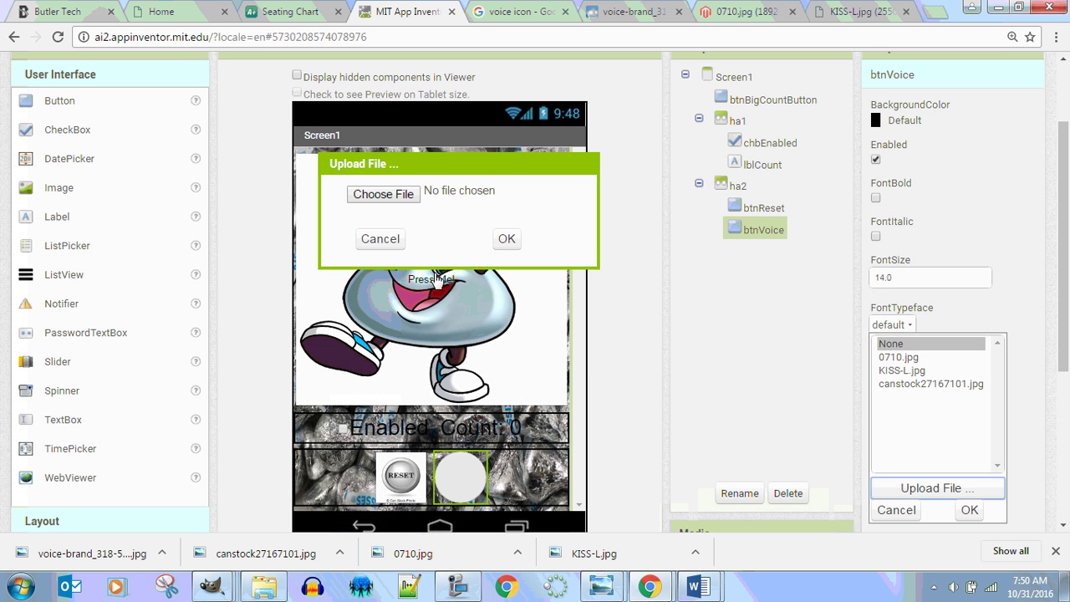
left_click(382, 197)
left_click(449, 203)
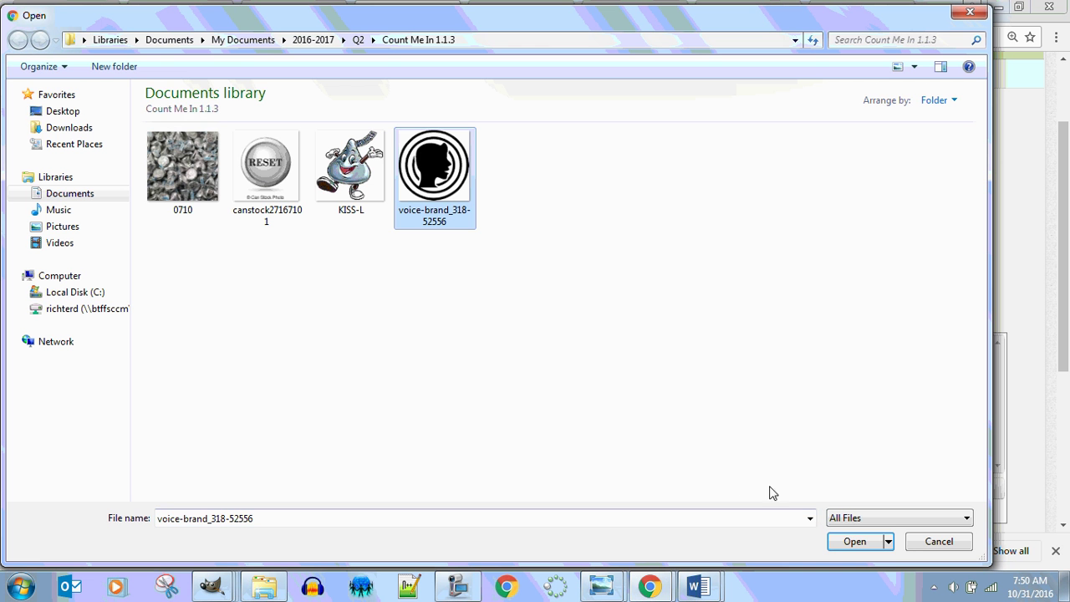
left_click(854, 541)
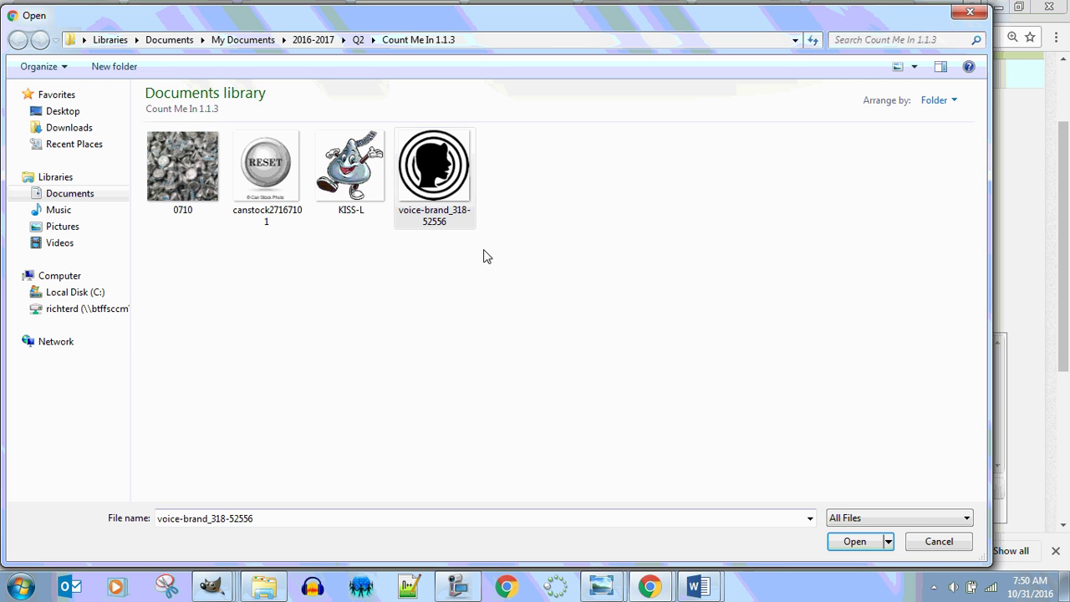
left_click(855, 542)
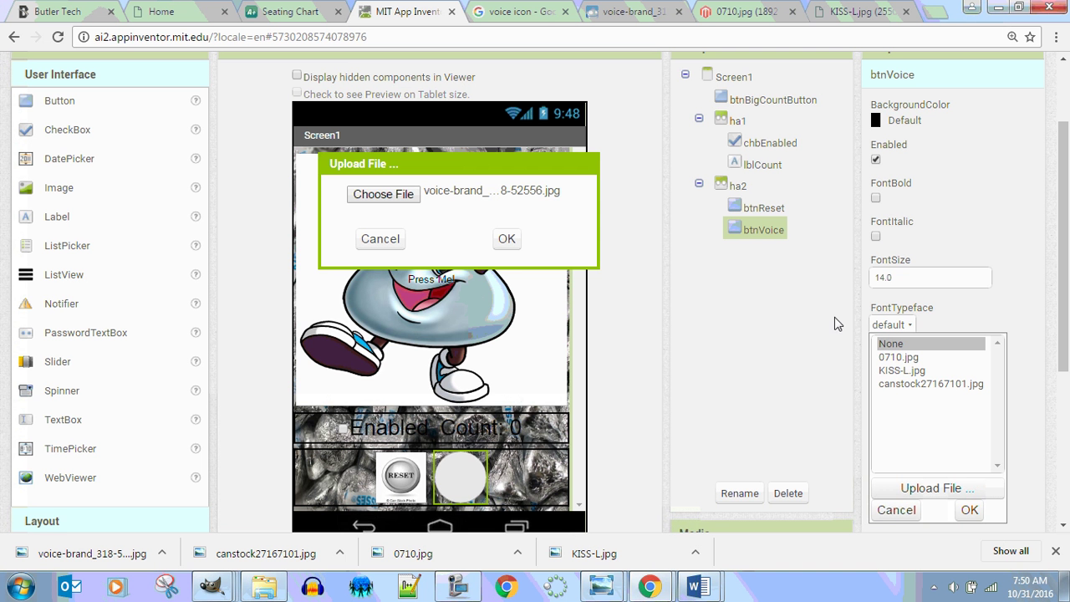
left_click(505, 239)
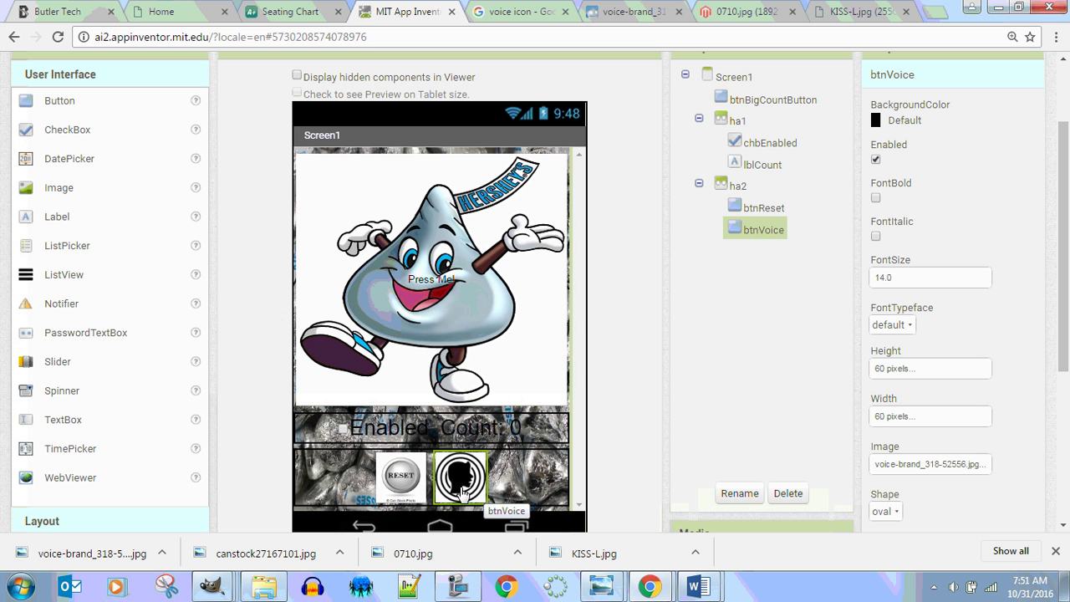
Enlarge the "Press Me!" text of btnBigCountButton, trying font size 28 before setting it to 56.
left_click(435, 292)
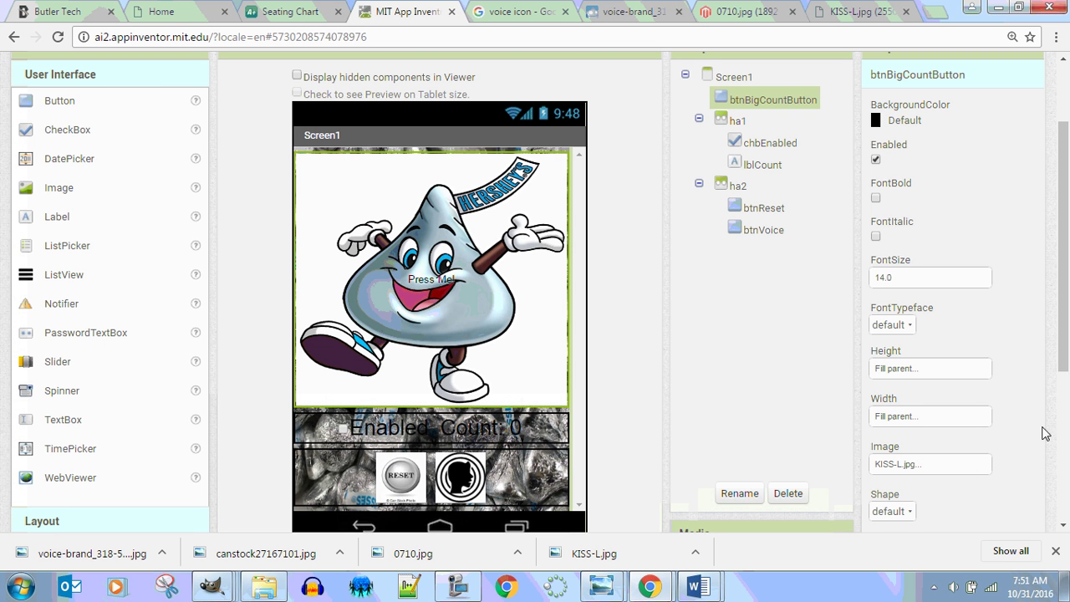
left_click(911, 278)
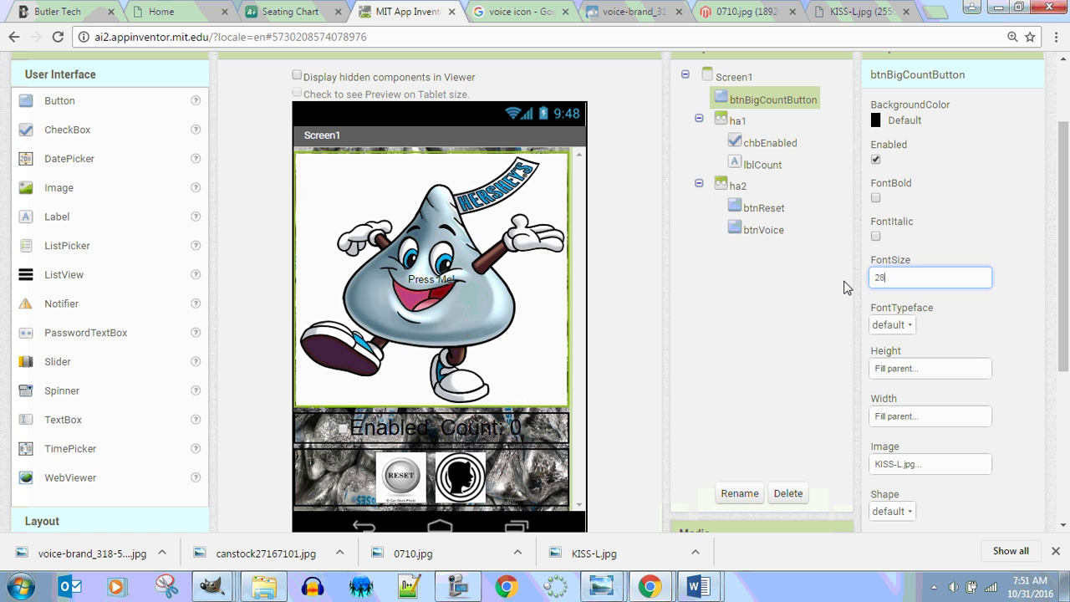
key("Return")
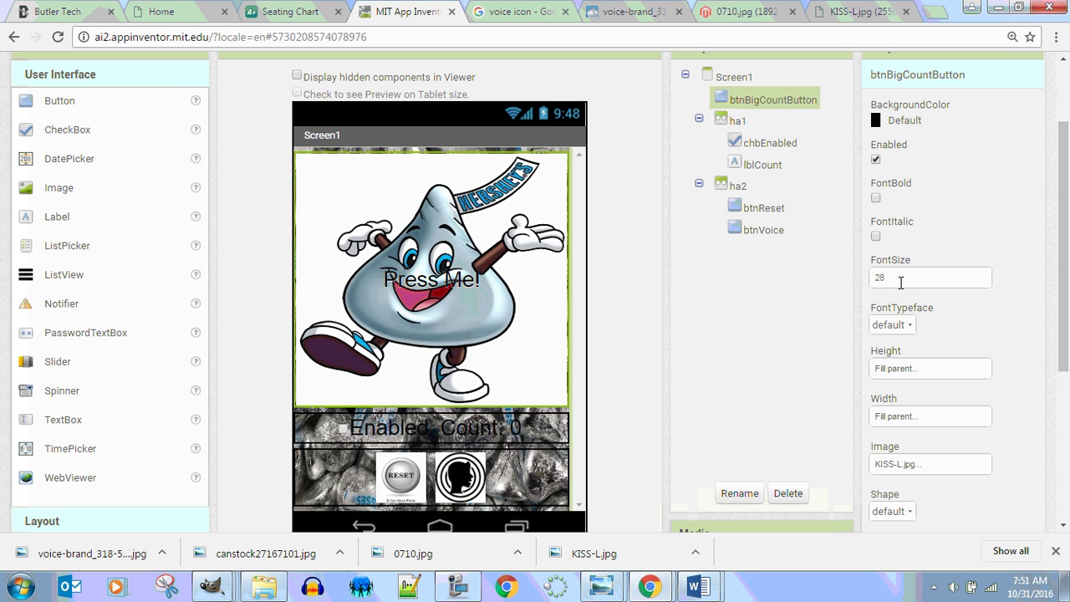
left_click(877, 277)
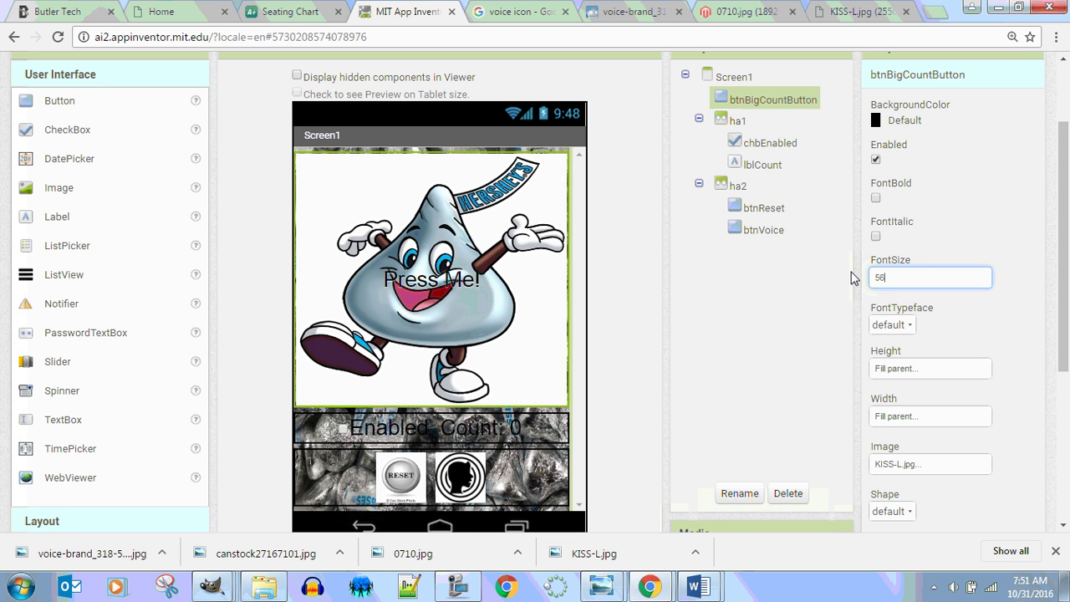
key("Return")
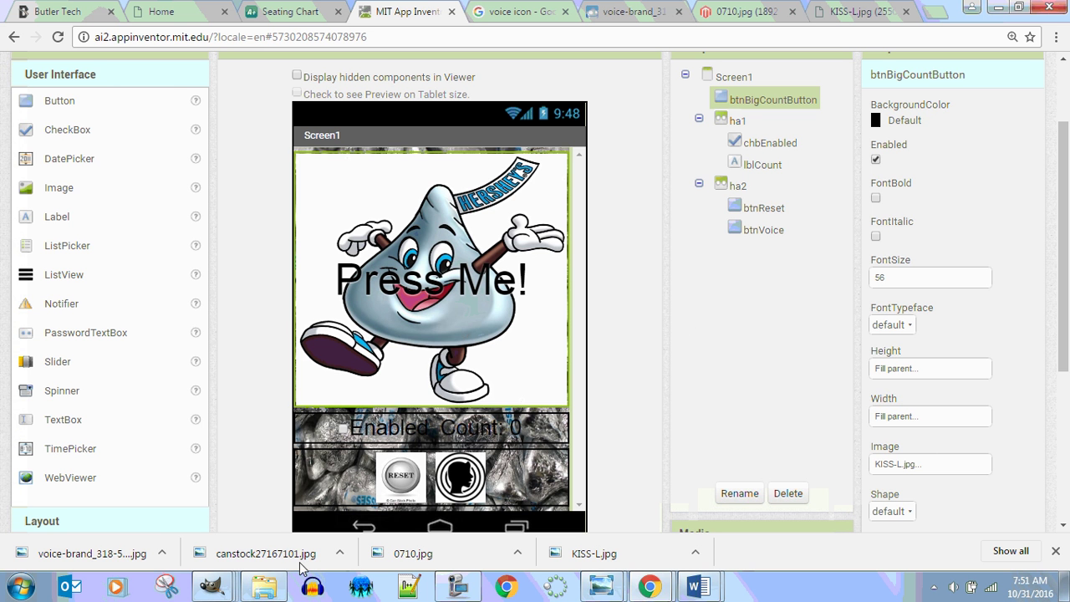
Switch to Windows Explorer and open the Count Me In 1.1.3 folder under My Documents, 2016-2017, Q2.
left_click(264, 587)
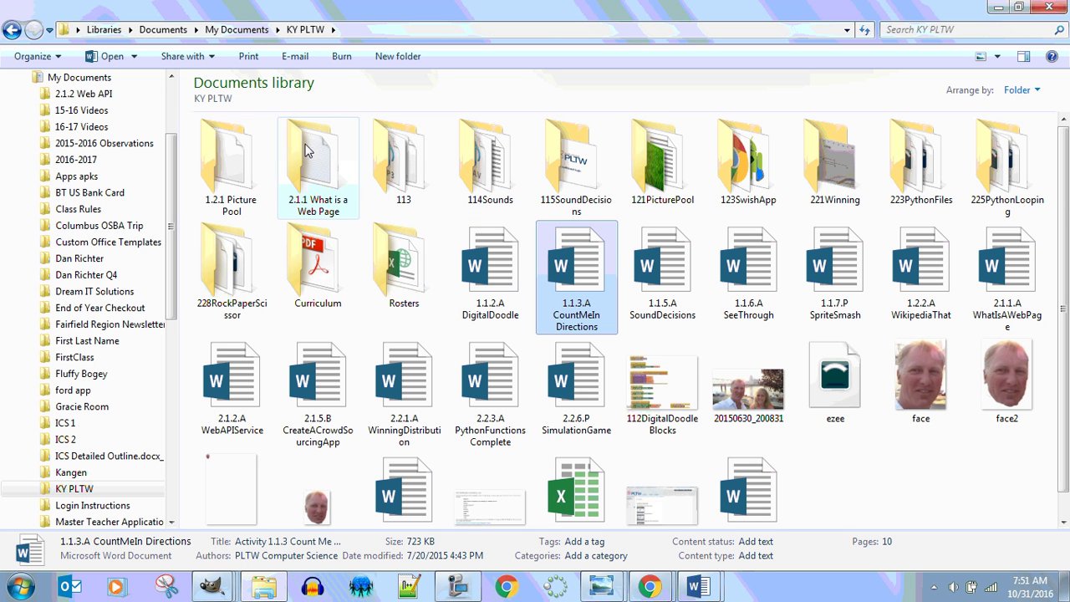
scroll(159, 201, "up", 3)
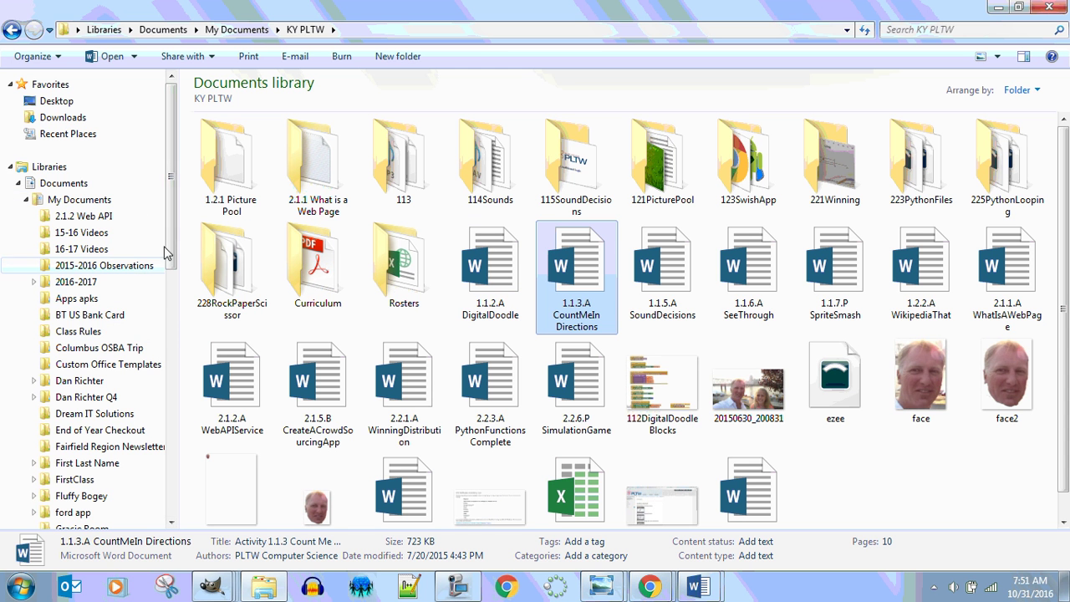
left_click_drag(170, 215, 92, 318)
left_click(92, 201)
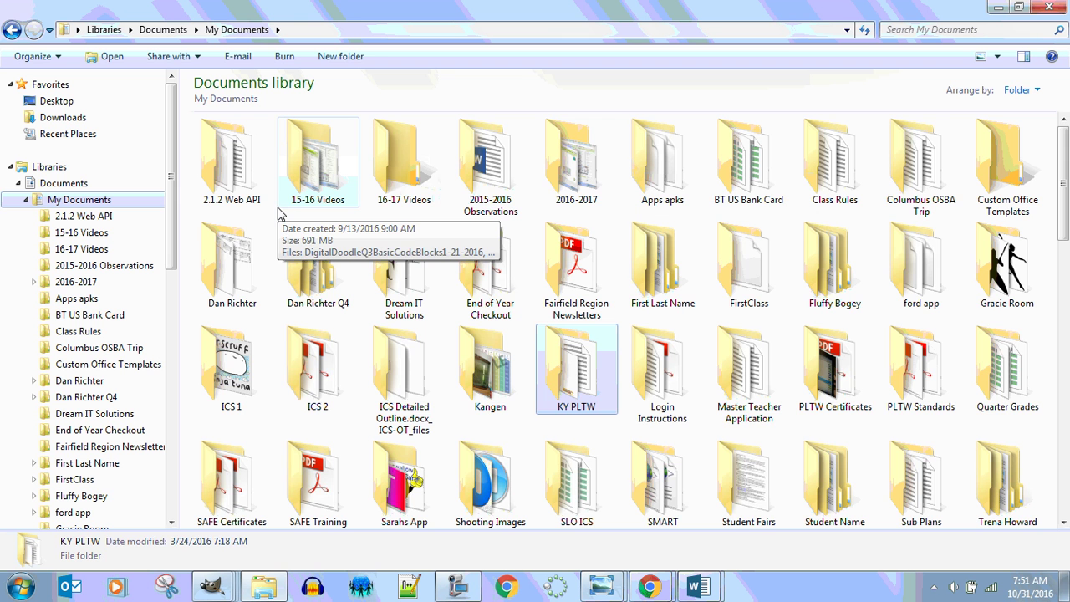
double_click(569, 191)
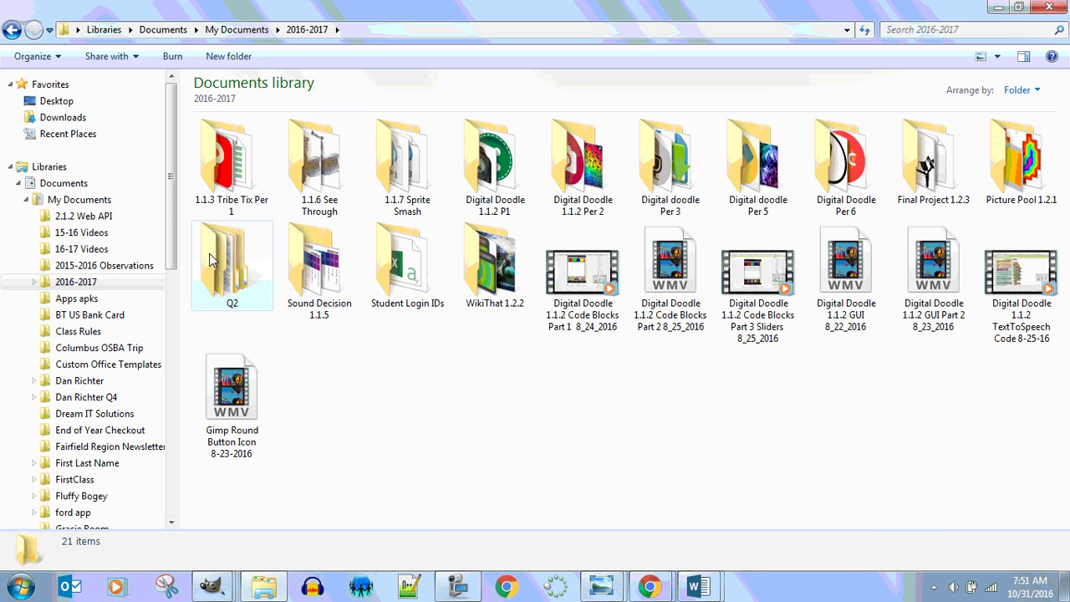
double_click(211, 260)
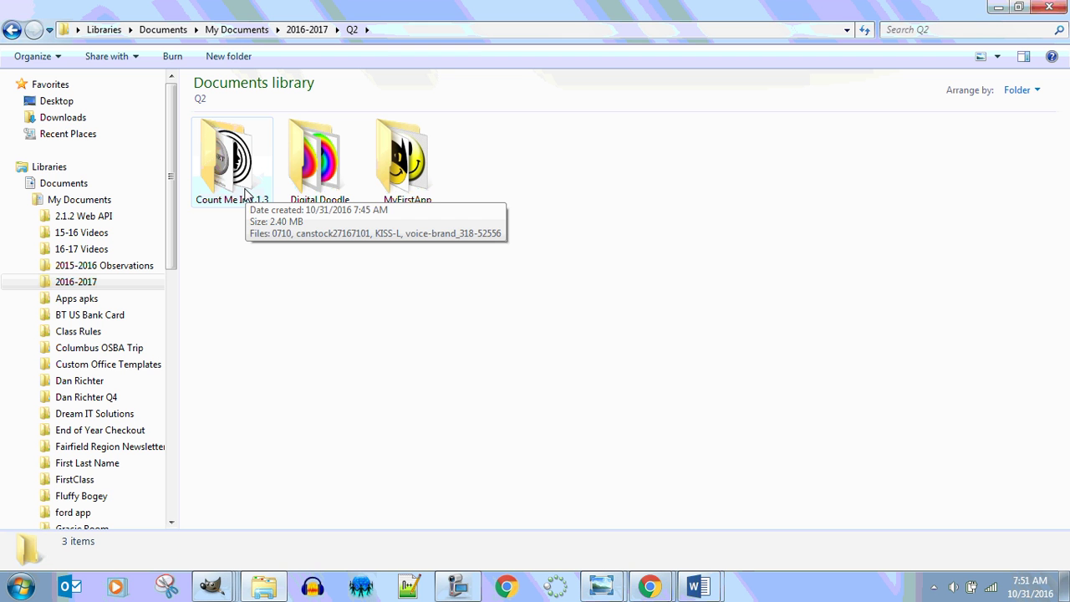
double_click(222, 169)
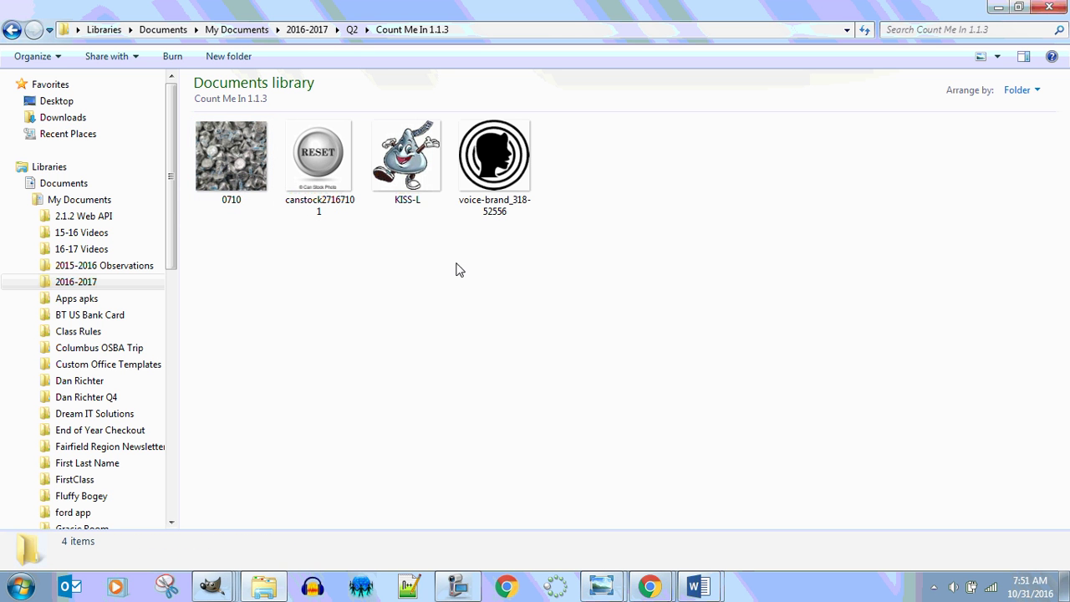
Open the KISS-L picture from the Count Me In 1.1.3 folder in GIMP for editing and bring its window forward.
left_click(405, 172)
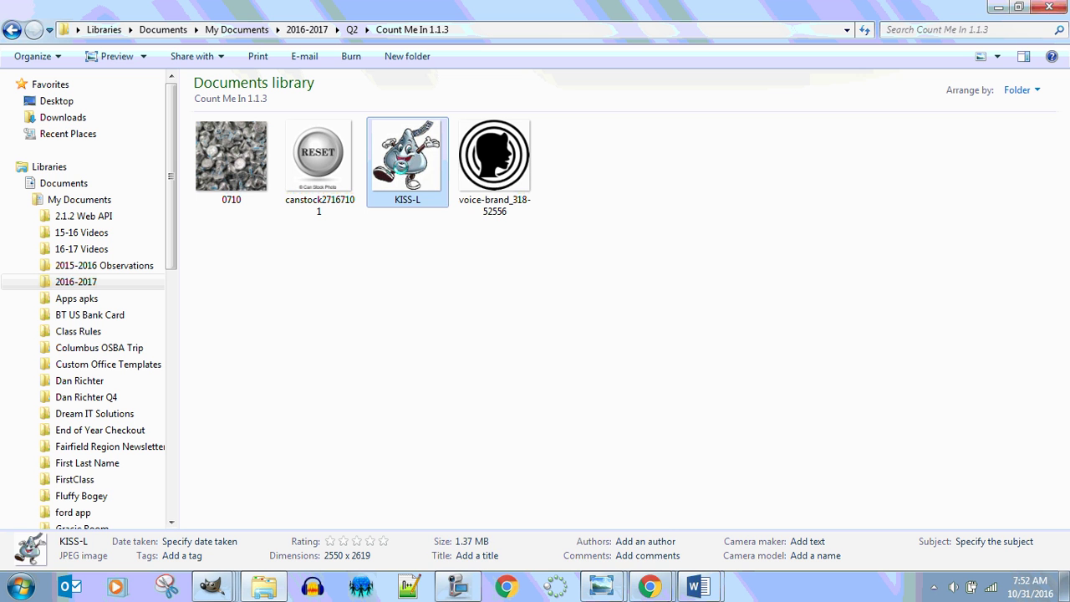
right_click(401, 168)
left_click(473, 195)
left_click(212, 586)
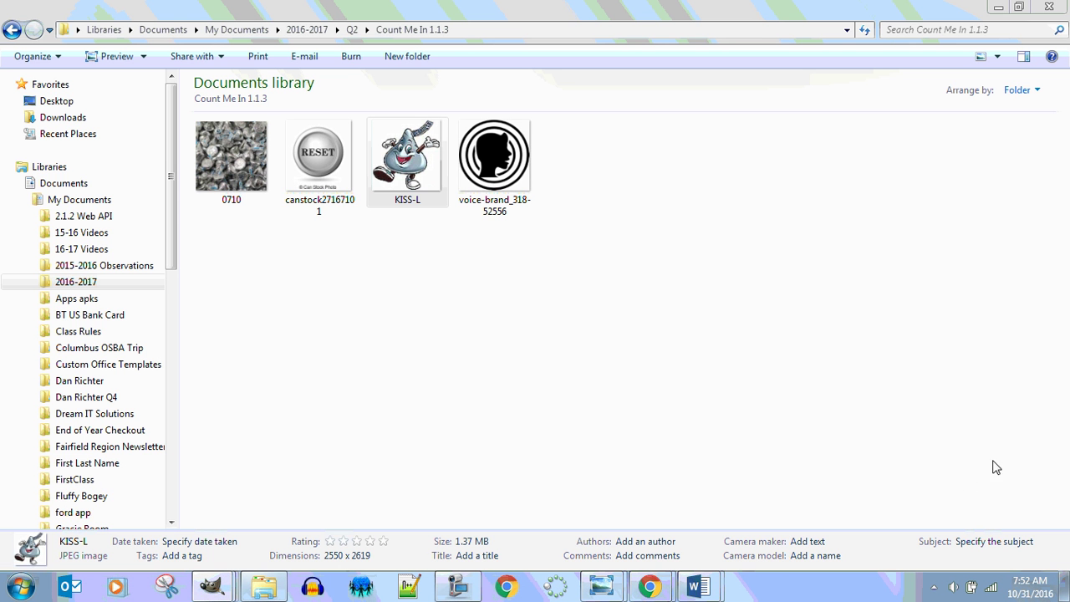
left_click(212, 586)
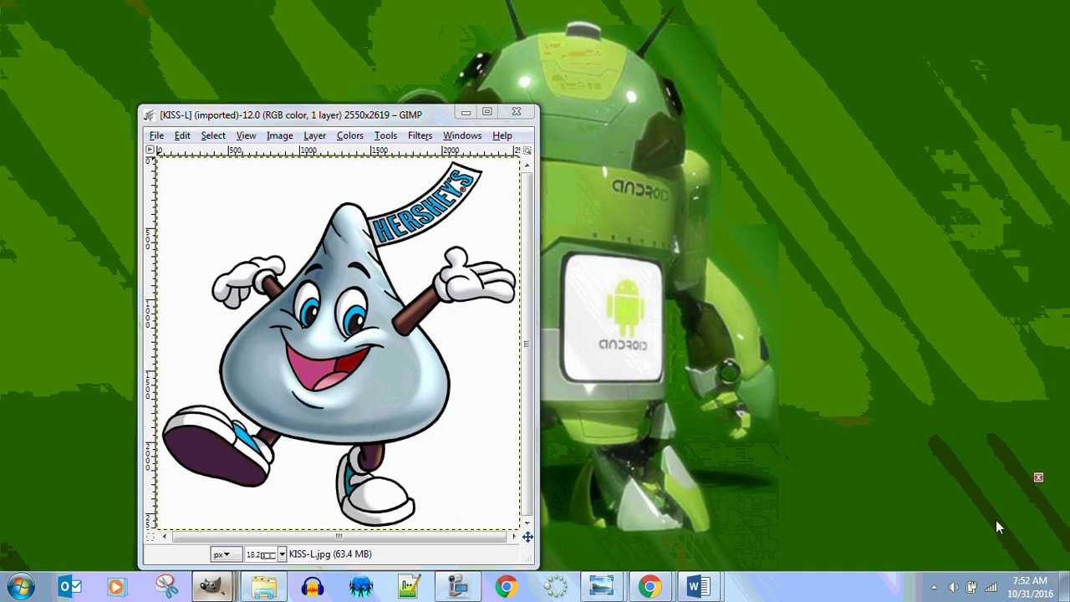
left_click(999, 524)
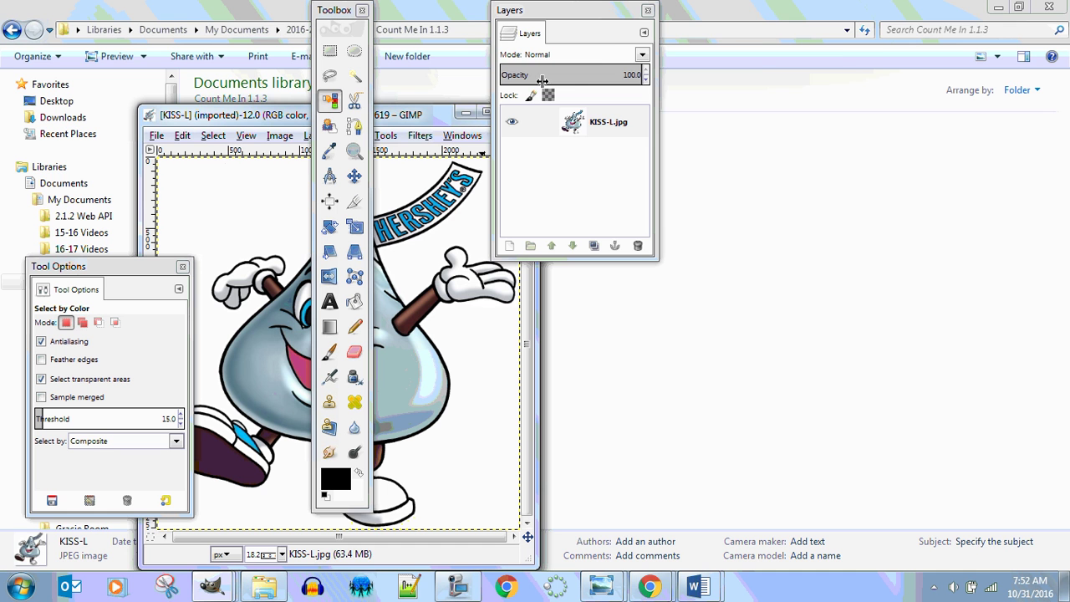
Maximize the KISS-L image window and close the floating Layers, Toolbox and Tool Options windows.
left_click_drag(614, 20, 827, 46)
left_click(489, 113)
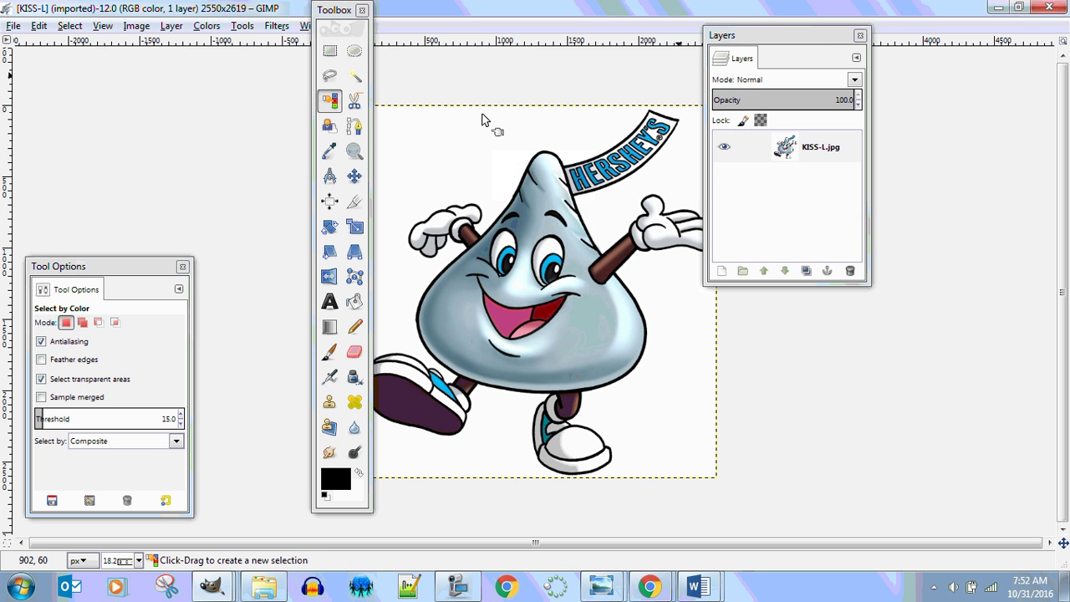
left_click_drag(314, 17, 257, 26)
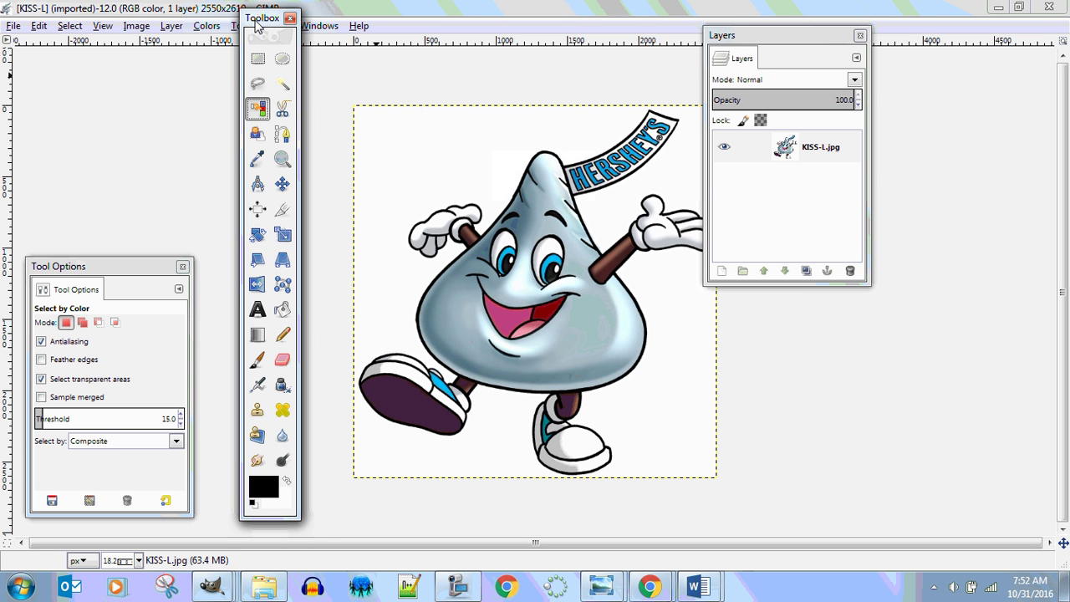
left_click(859, 35)
left_click(289, 17)
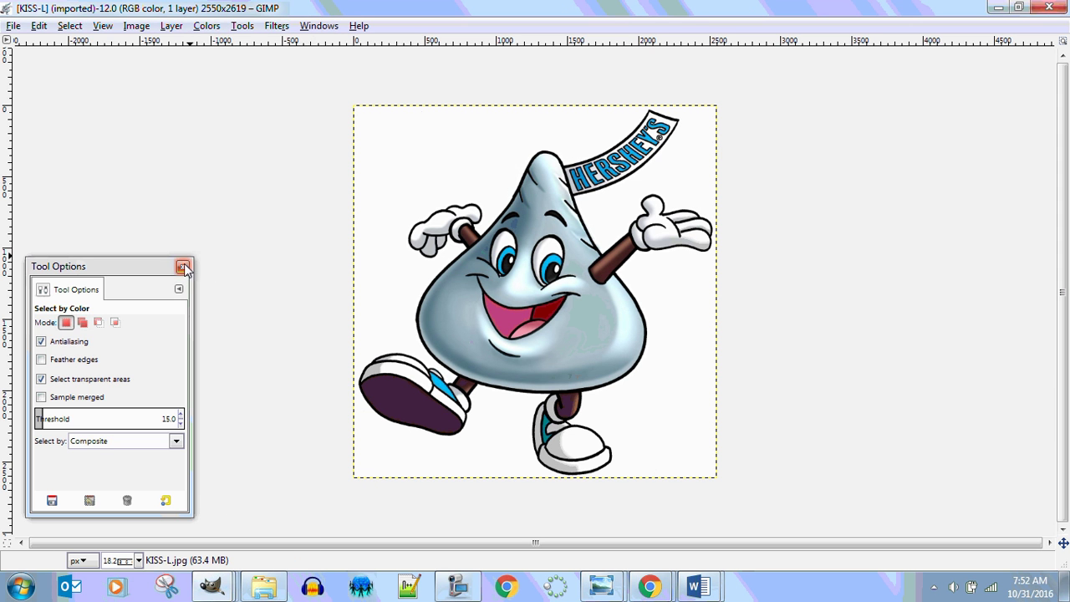
left_click(182, 266)
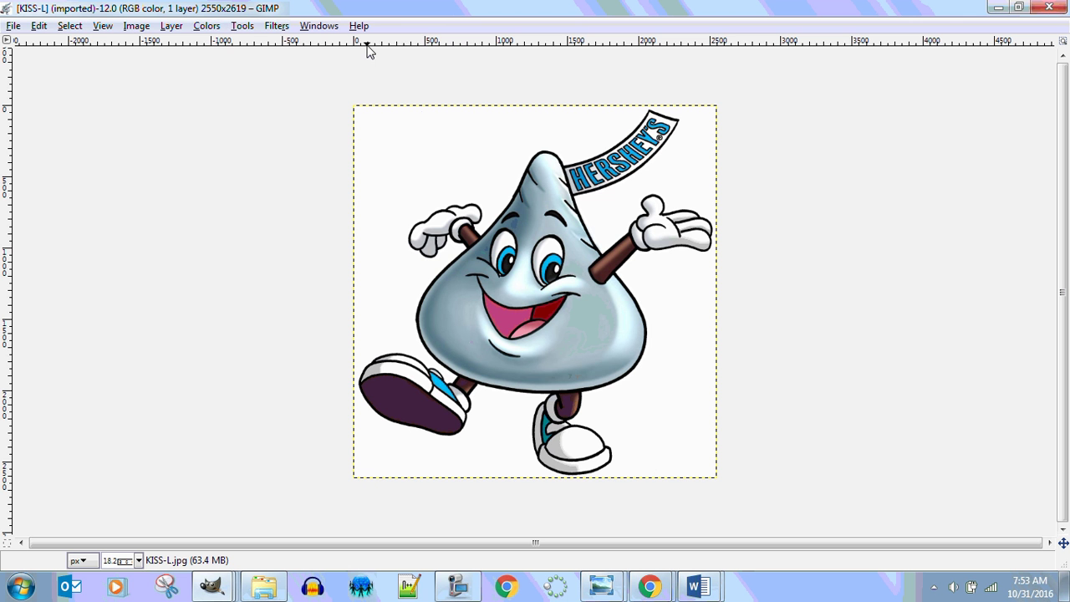
Reopen the Toolbox and the Layers dialog and place them on opposite sides of the kiss image.
left_click(319, 26)
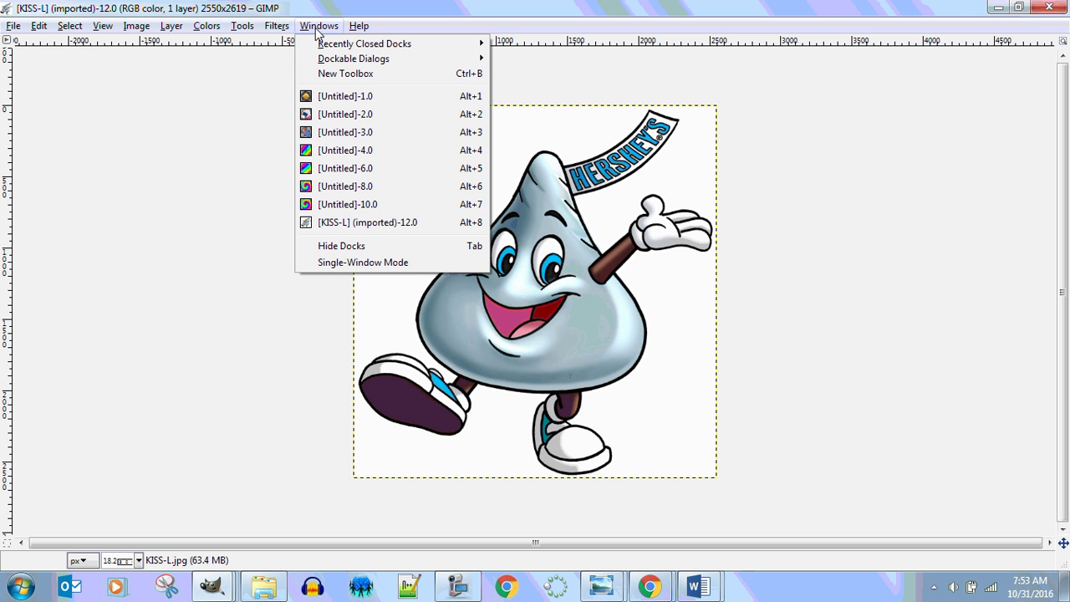
left_click(330, 79)
left_click_drag(331, 14, 101, 59)
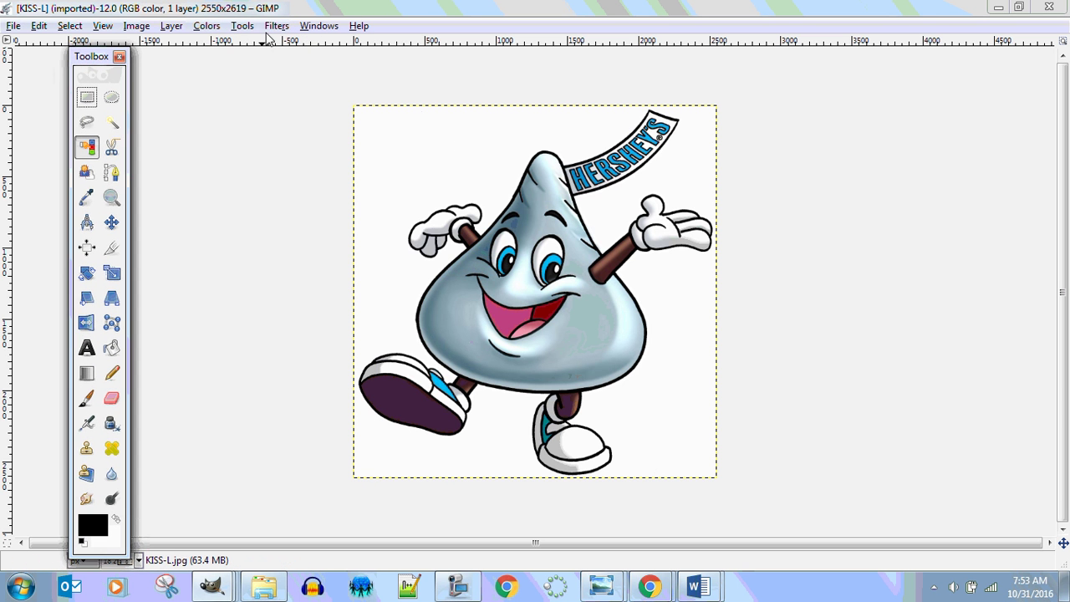
left_click(319, 25)
mouse_move(351, 59)
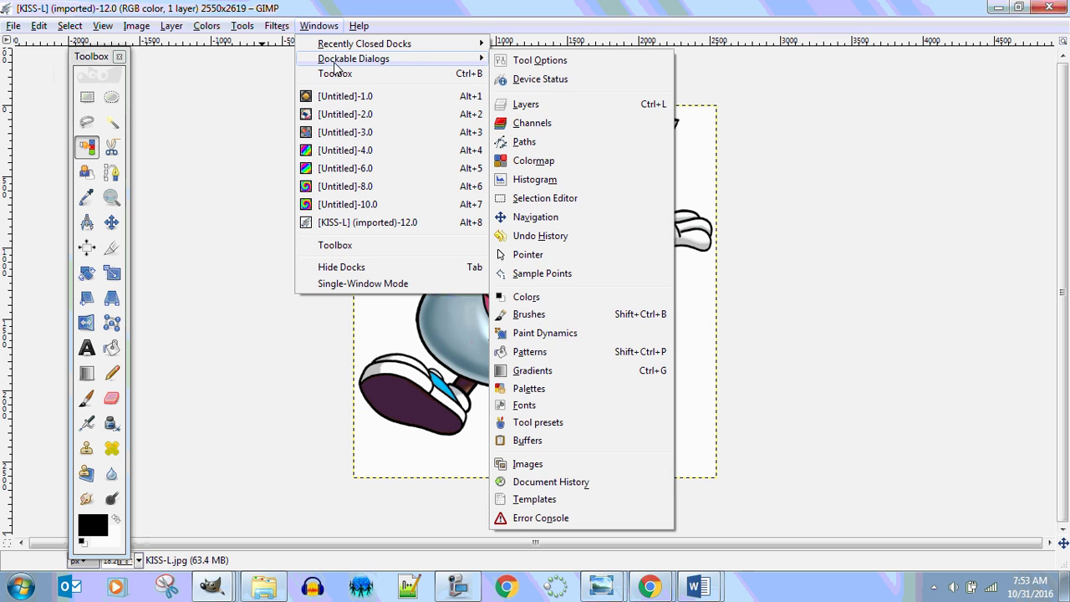
left_click(568, 109)
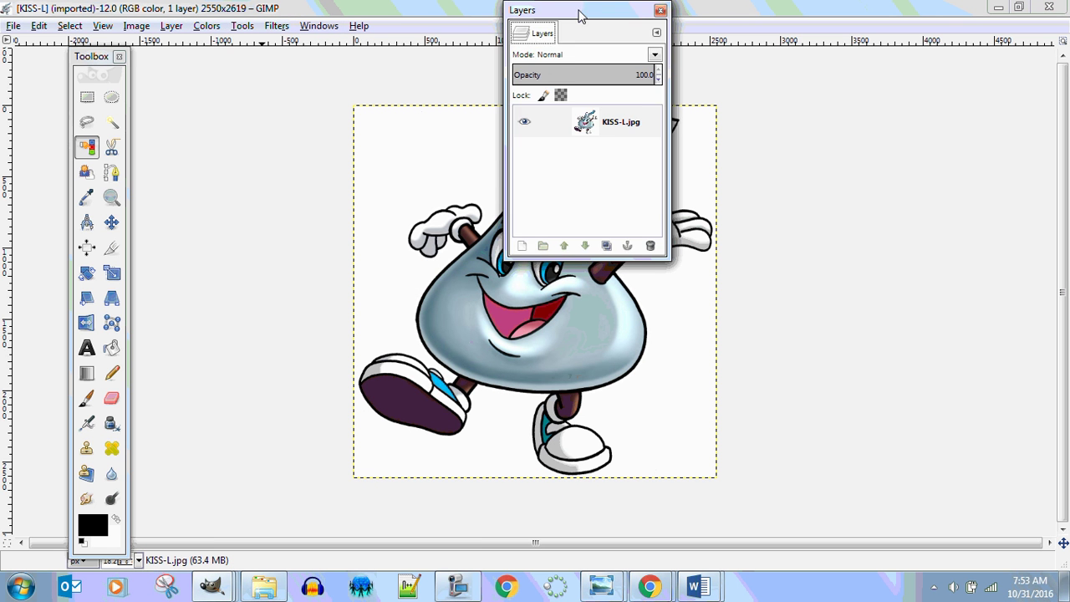
left_click_drag(580, 11, 901, 120)
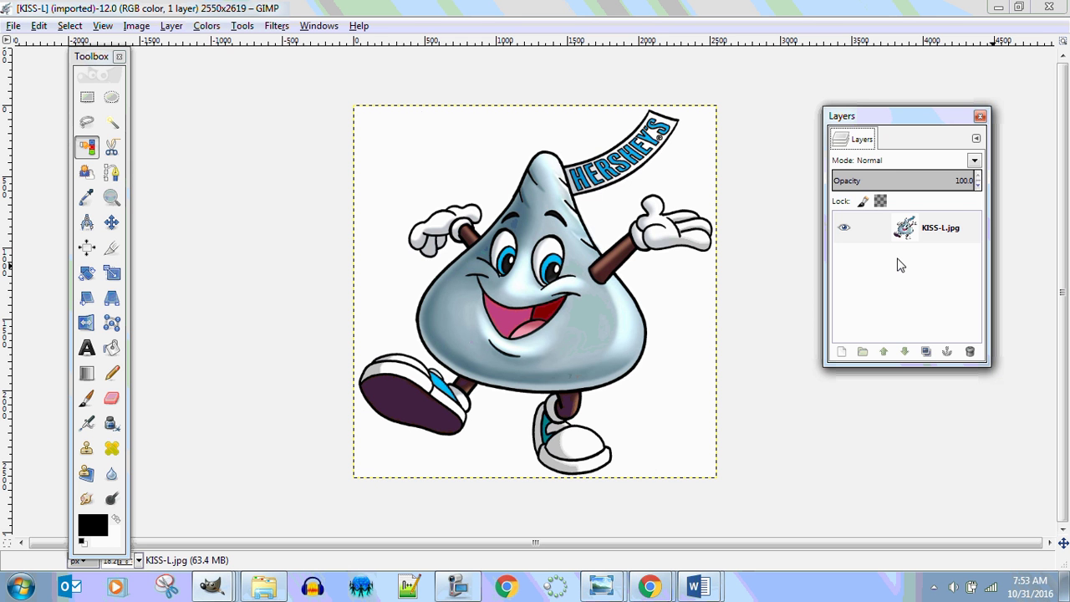
Add an alpha channel to the KISS-L.jpg layer.
right_click(902, 238)
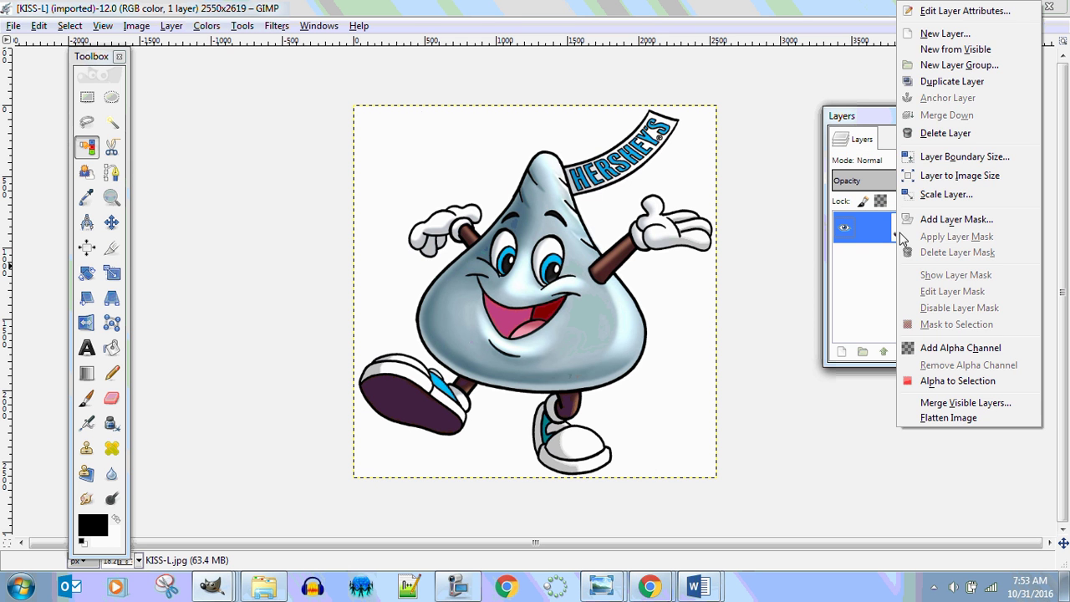
left_click(980, 347)
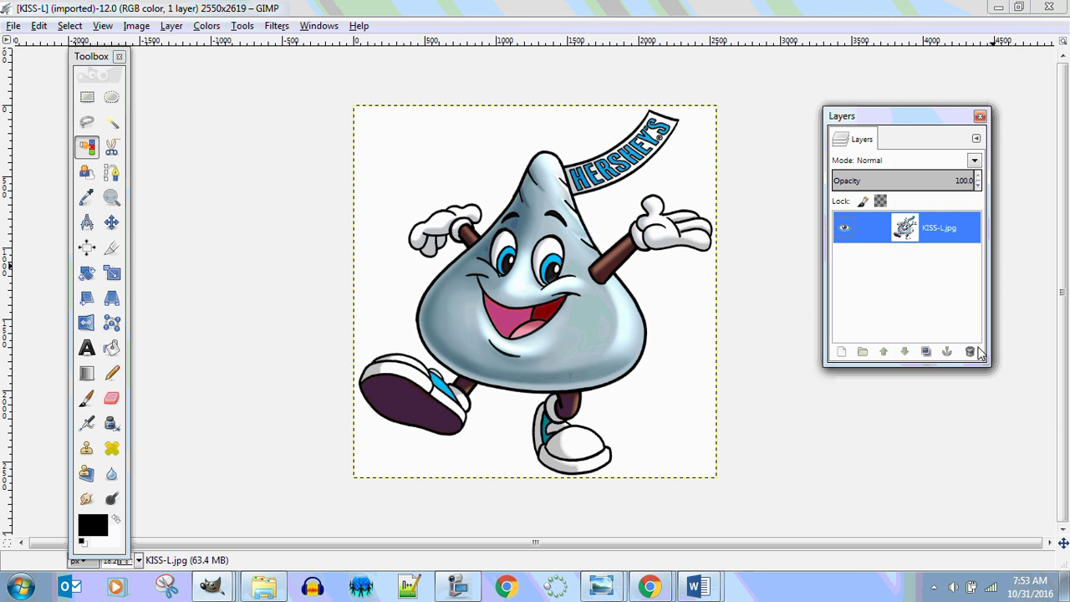
Try deleting every white area of the image with Select by Color, and undo the deletion.
left_click(90, 151)
left_click(389, 148)
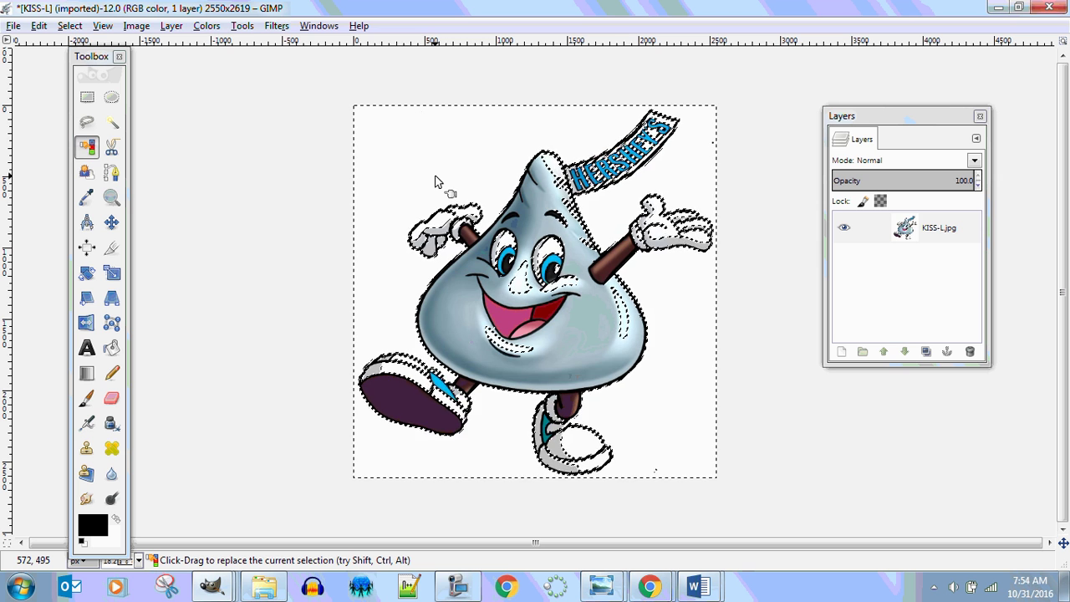
key("Delete")
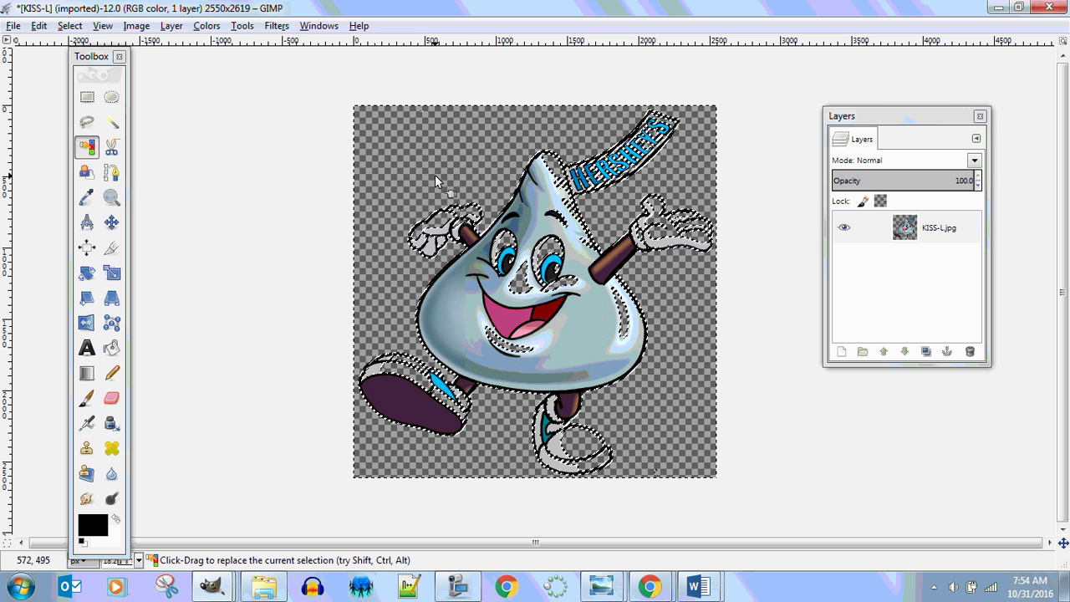
key("ctrl+z")
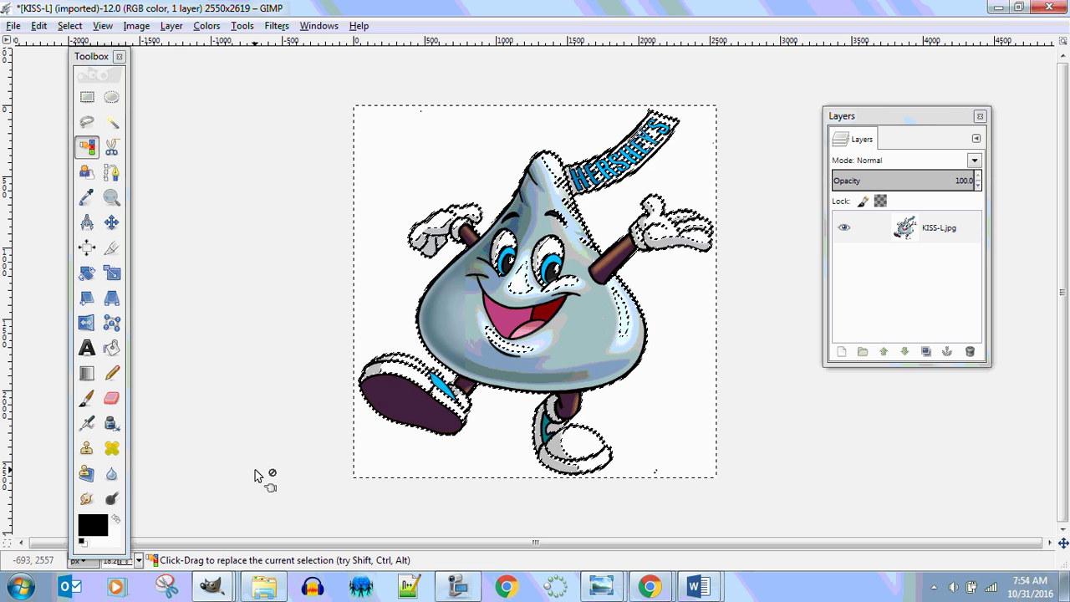
Bucket-fill the white background around the kiss character with the pink color ff47ff.
left_click(113, 351)
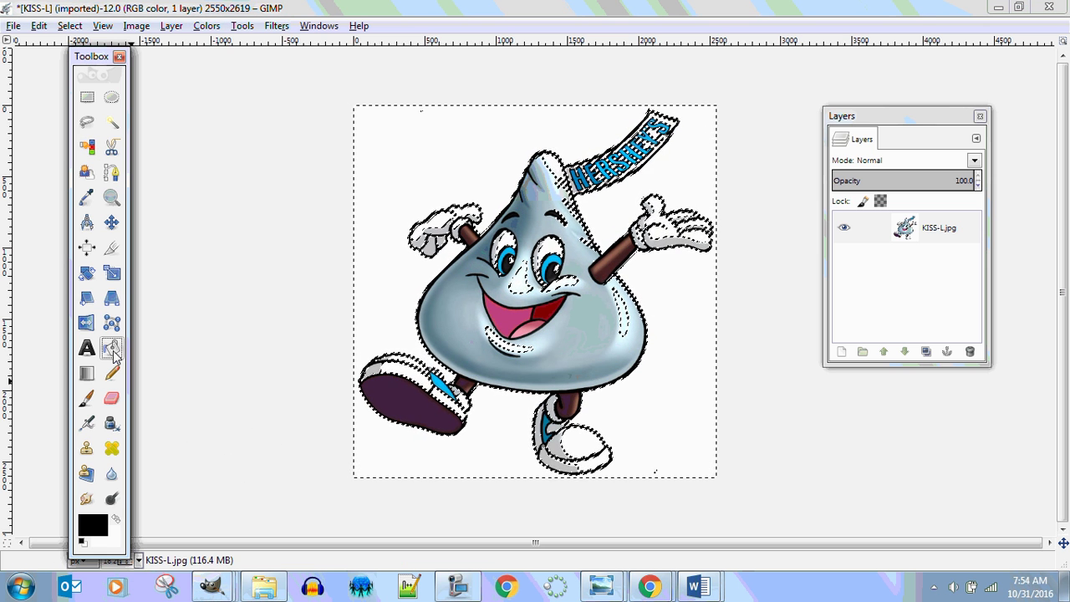
left_click(94, 526)
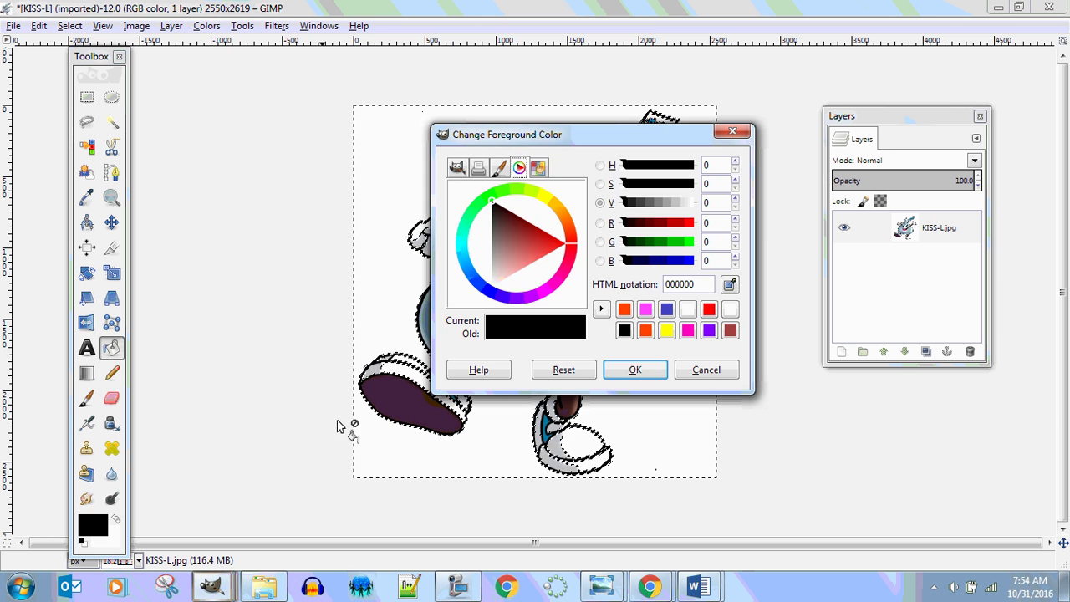
left_click(645, 310)
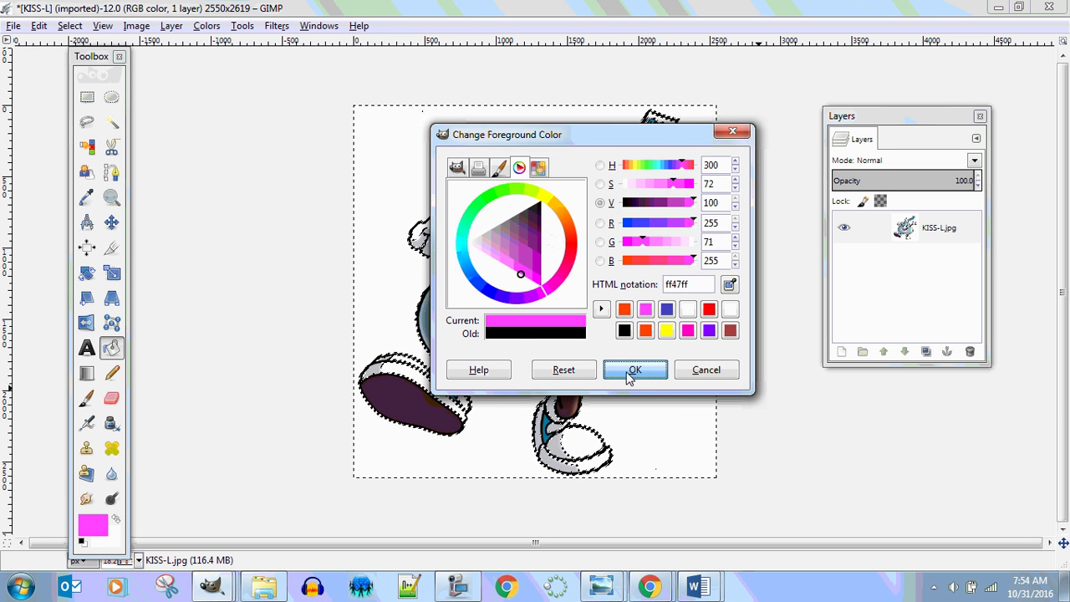
left_click(633, 370)
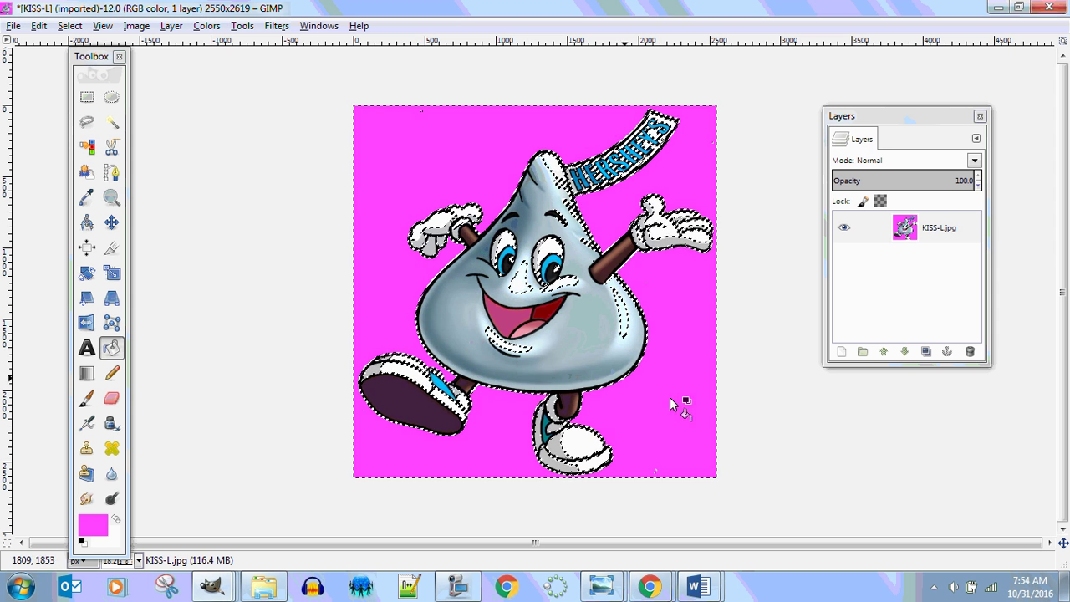
Select the pink background by color and delete it to leave the character on transparency.
left_click(87, 147)
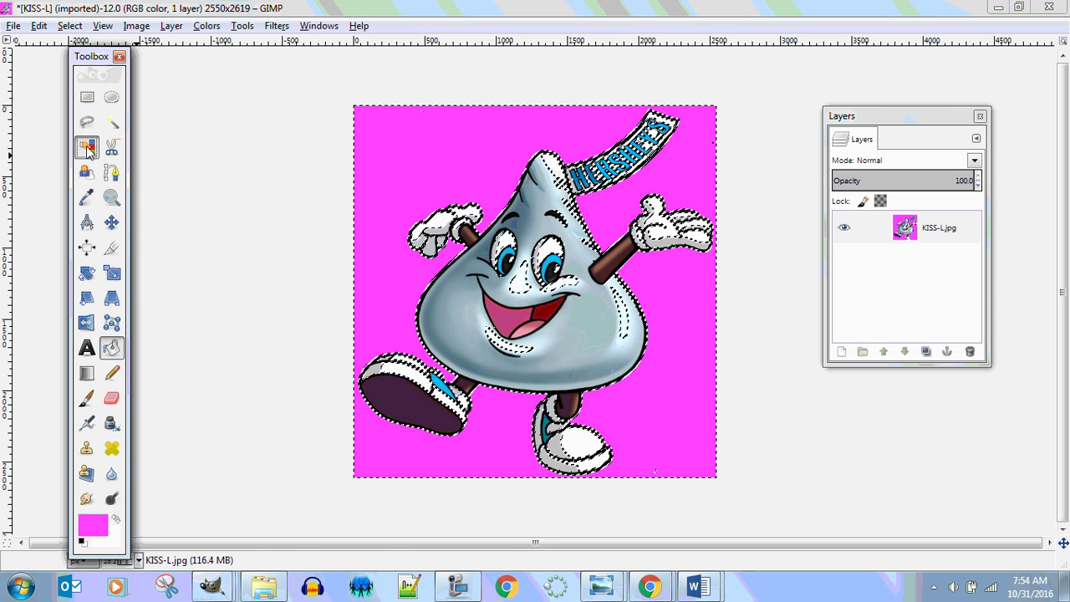
left_click(416, 162)
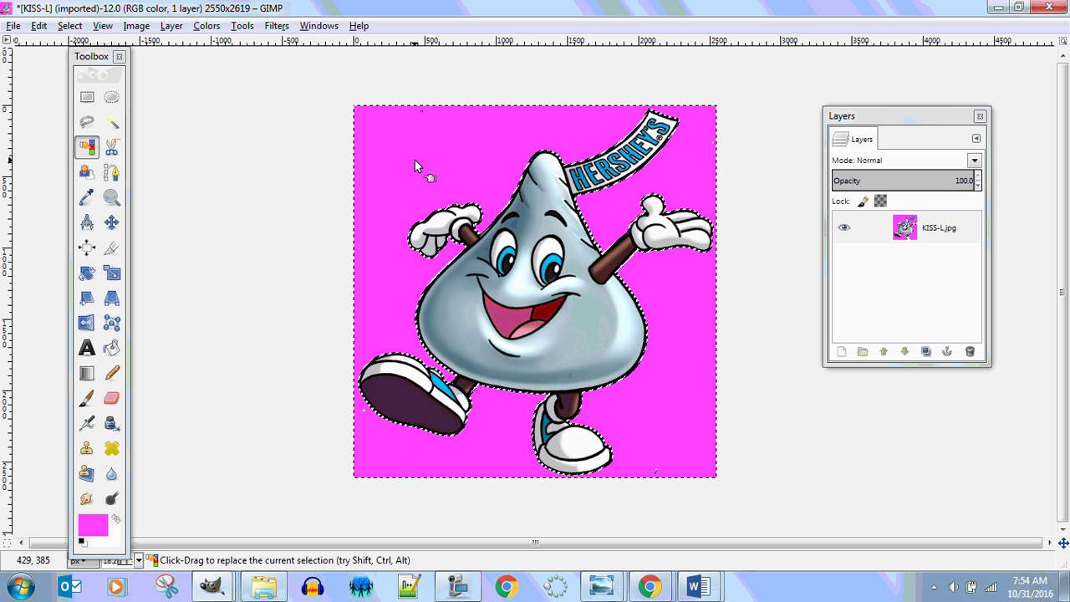
key("Delete")
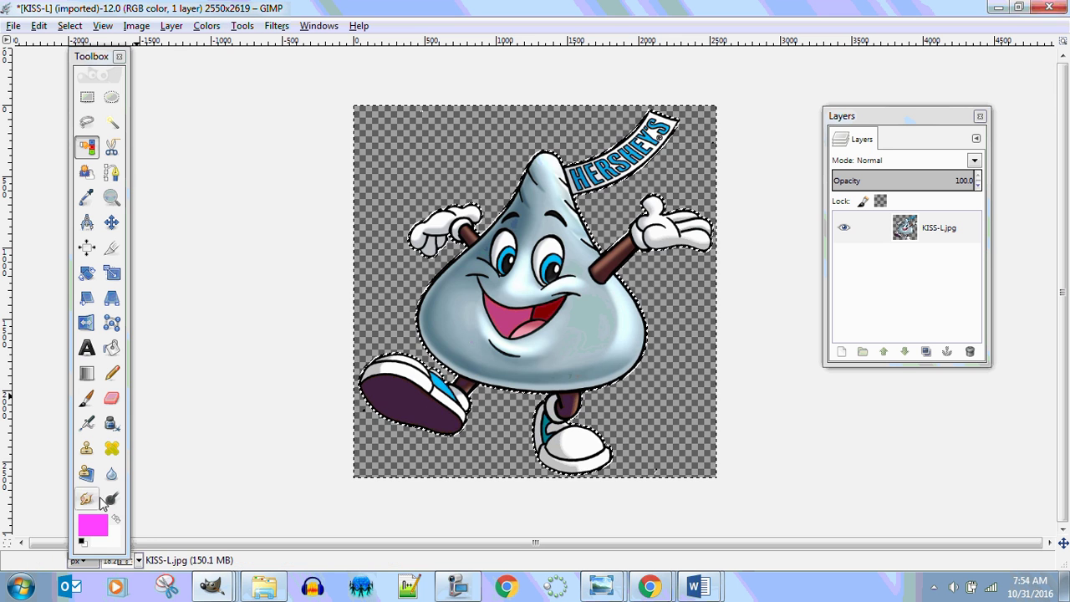
left_click(93, 525)
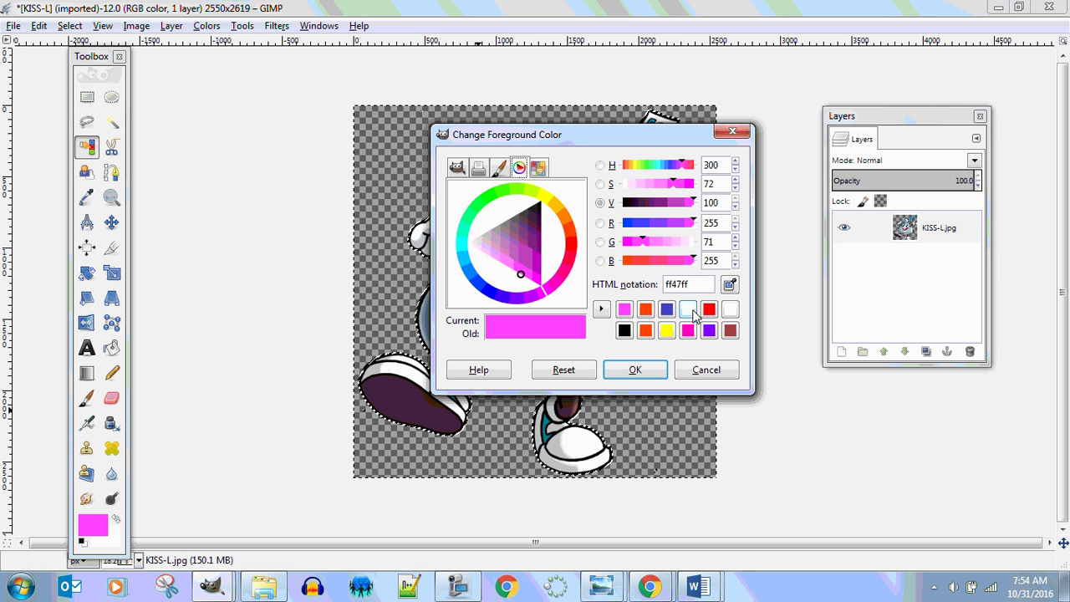
left_click(689, 311)
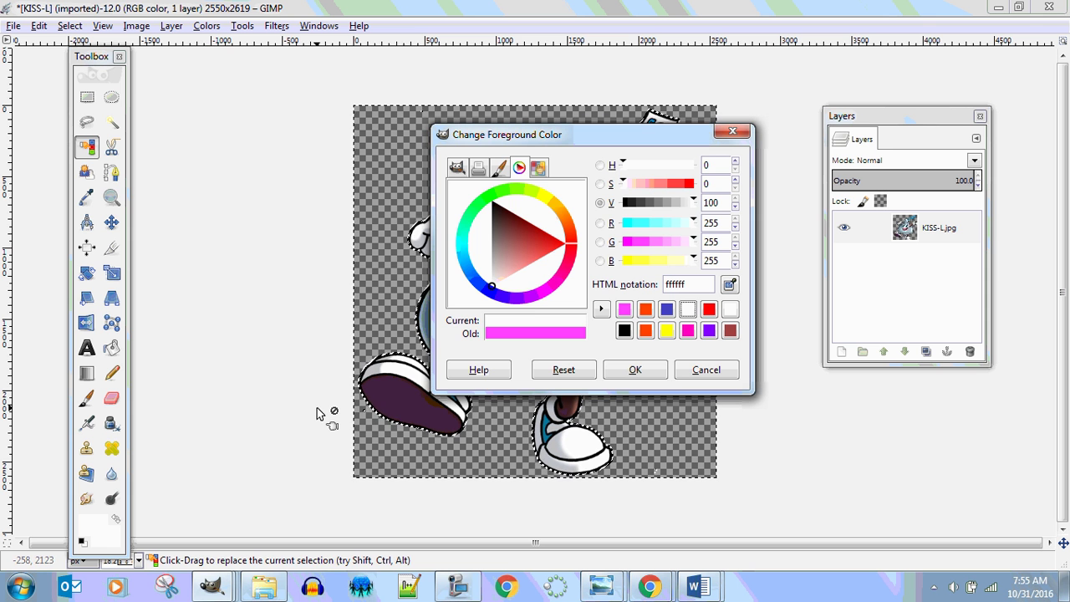
left_click(732, 132)
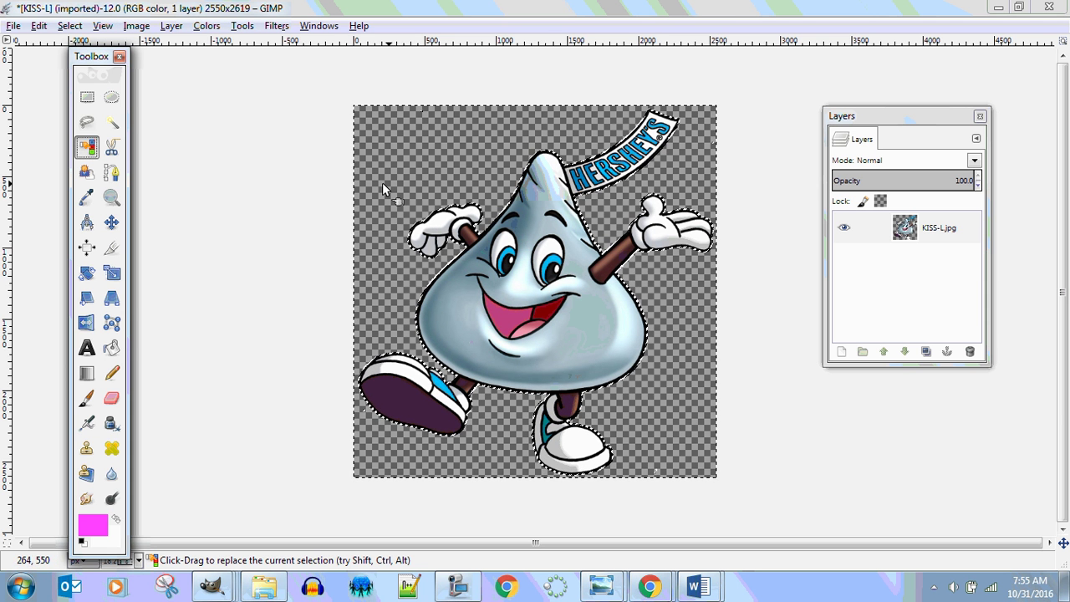
Export the image as mykisswAlpha.png with PNG settings into the Count Me In 1.1.3 folder and minimize the image window.
left_click(13, 26)
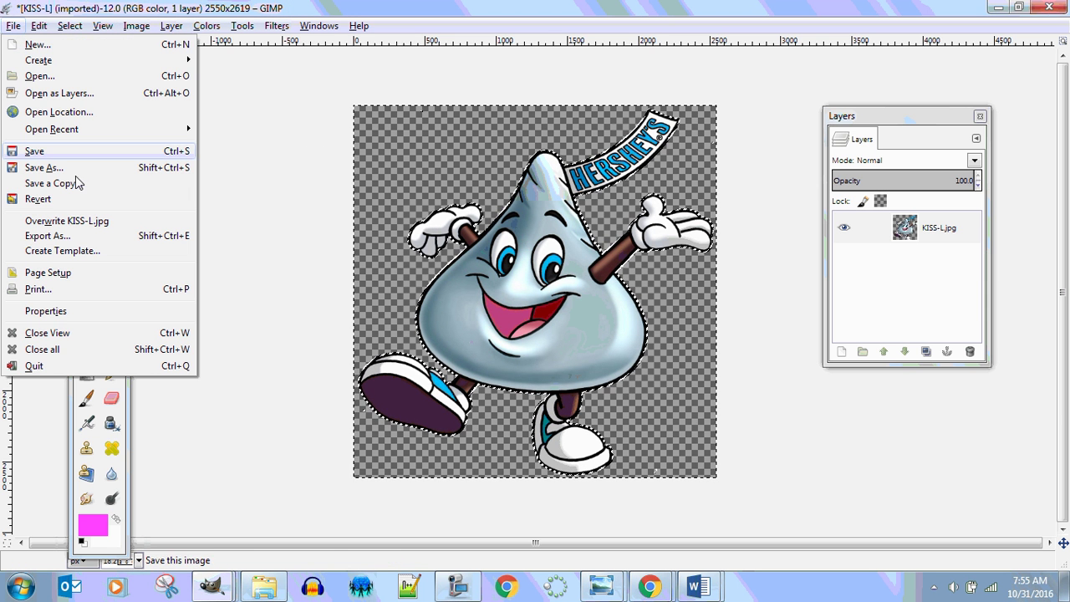
left_click(47, 238)
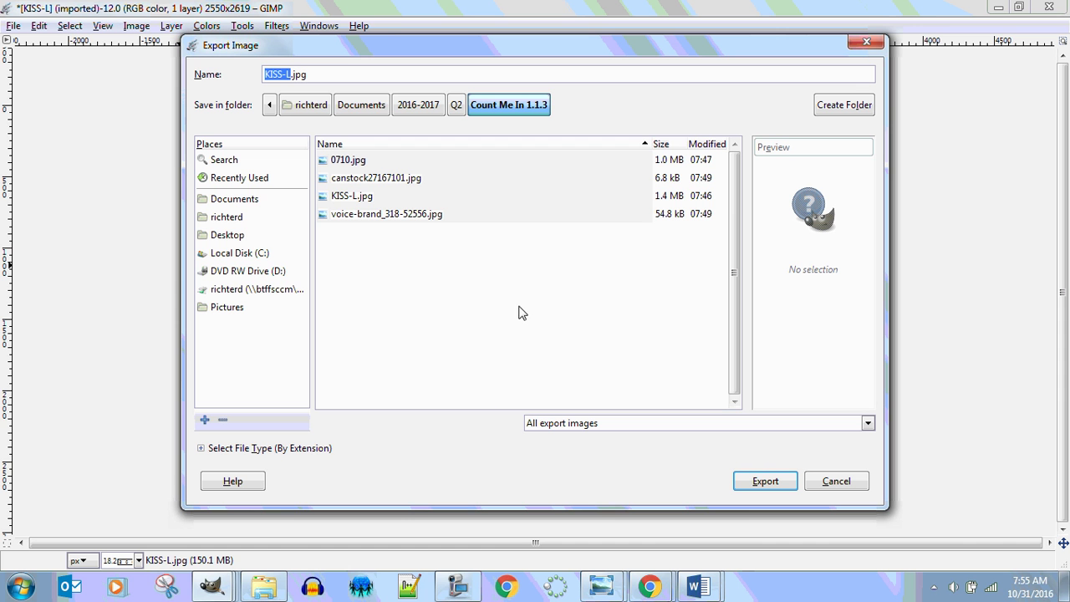
triple_click(327, 75)
type("mykisswAlpha.png")
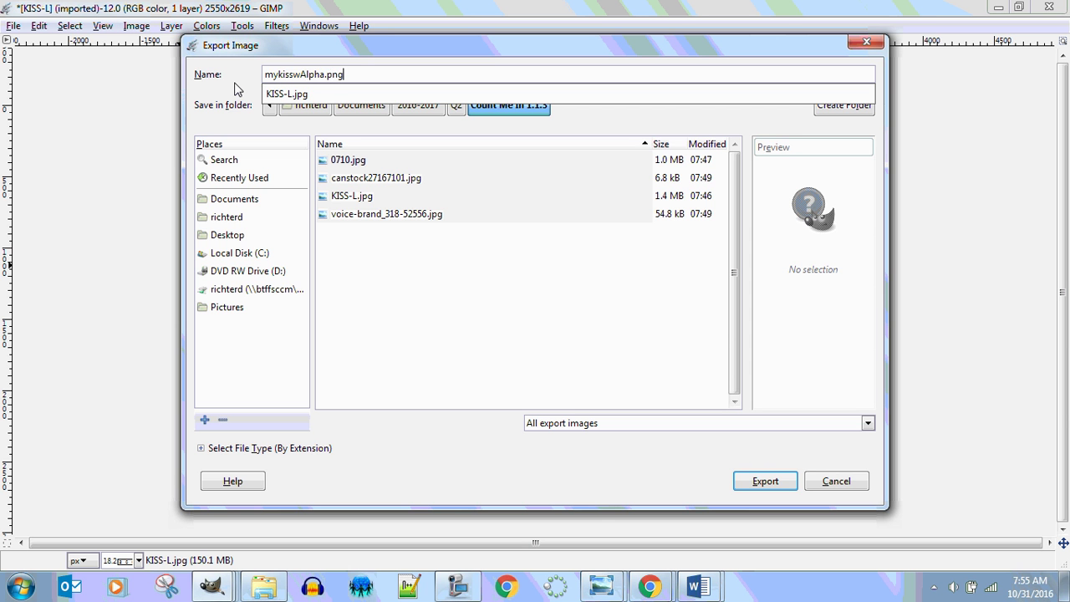
key("Return")
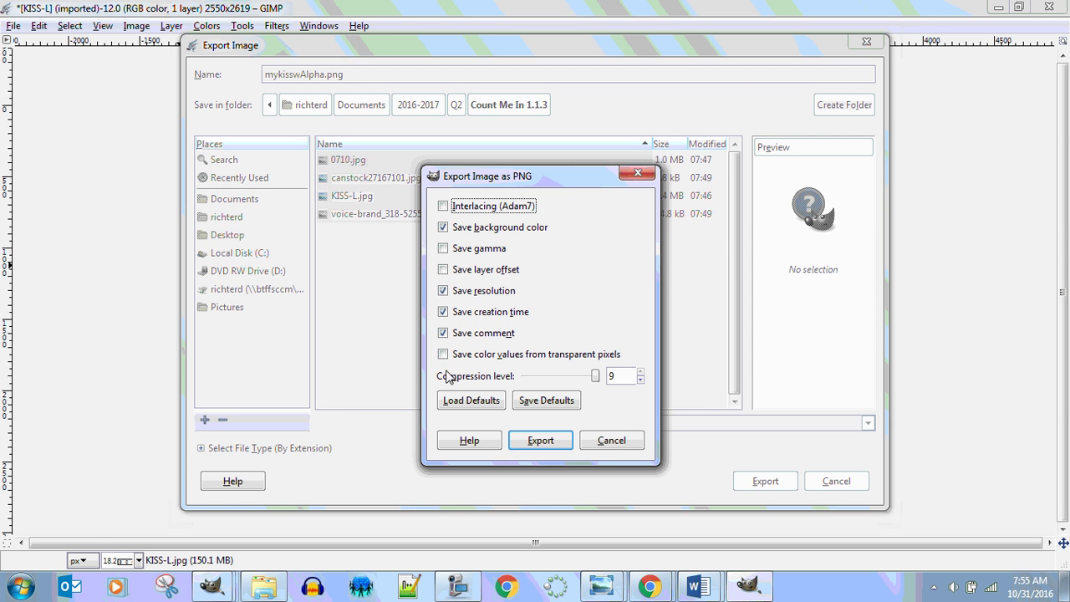
left_click(448, 357)
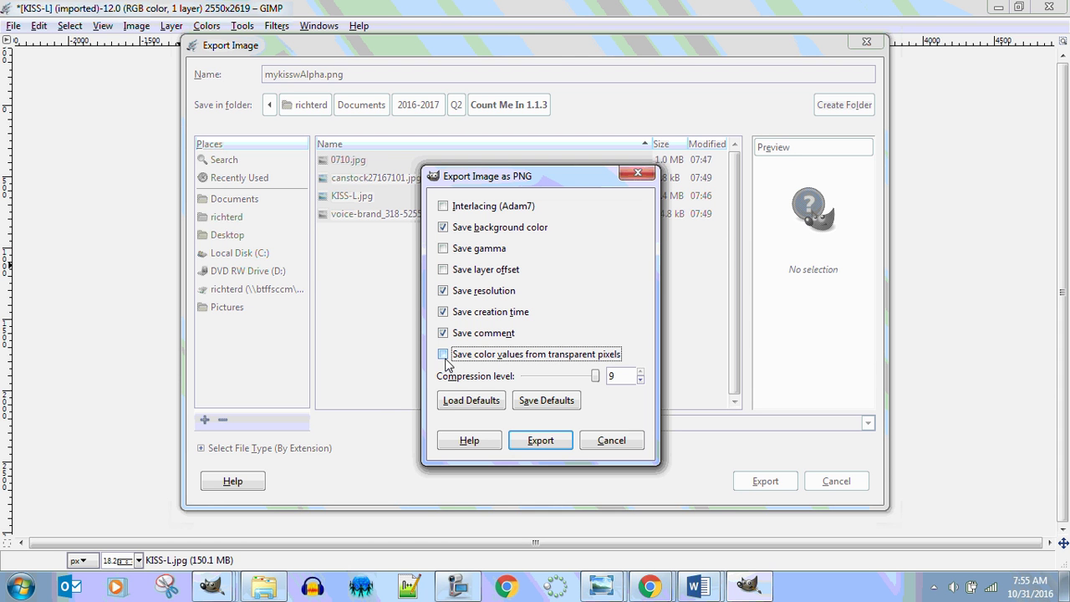
left_click(540, 441)
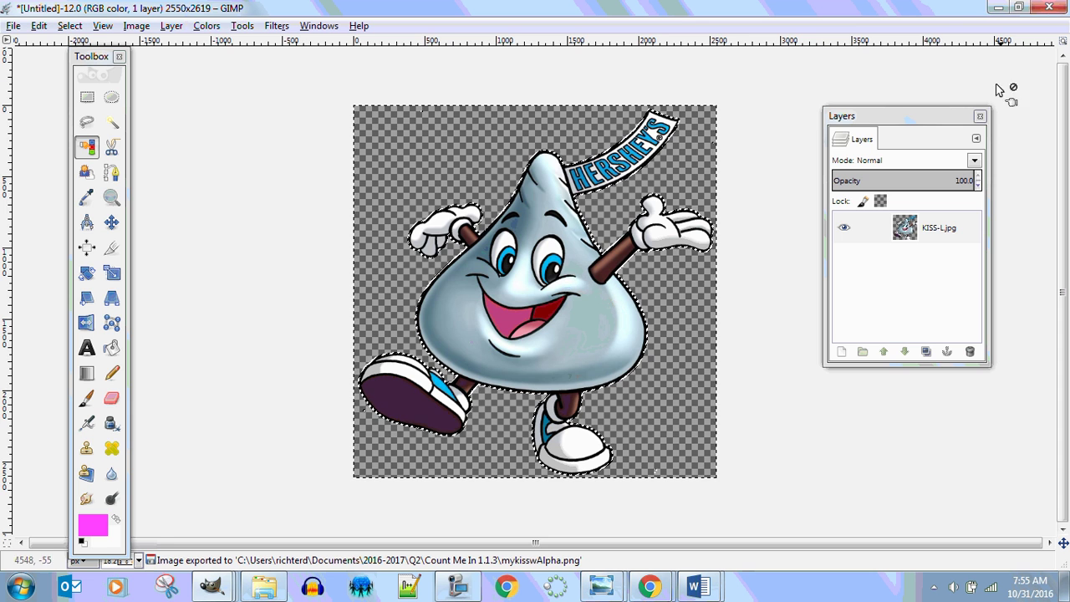
left_click(998, 7)
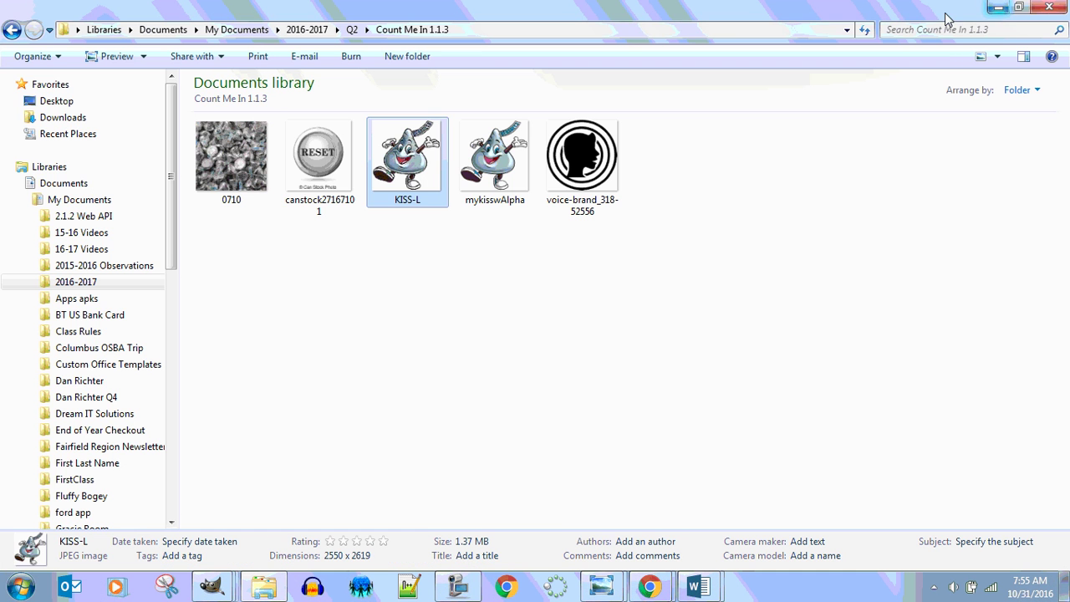
Switch to App Inventor and upload mykisswAlpha.png from the Count Me In 1.1.3 folder as the image of btnBigCountButton.
left_click(998, 7)
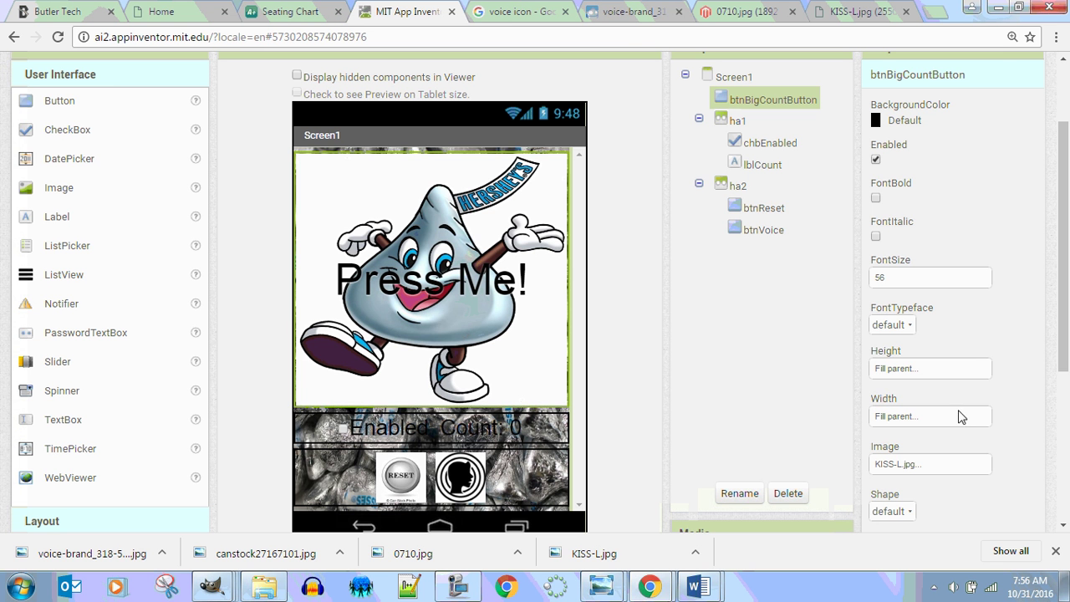
left_click(928, 465)
left_click(941, 488)
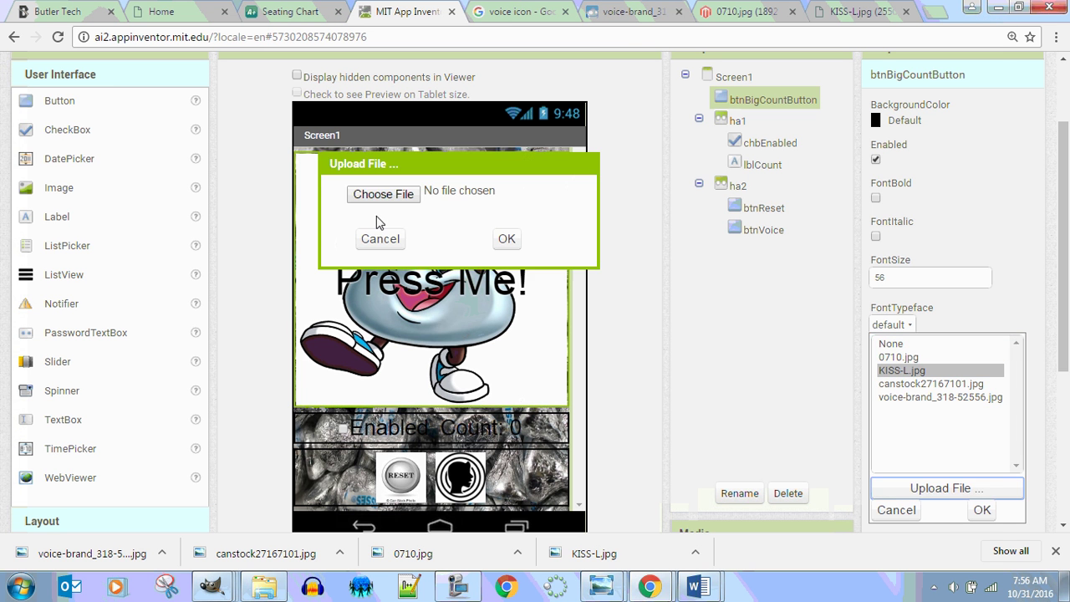
left_click(380, 193)
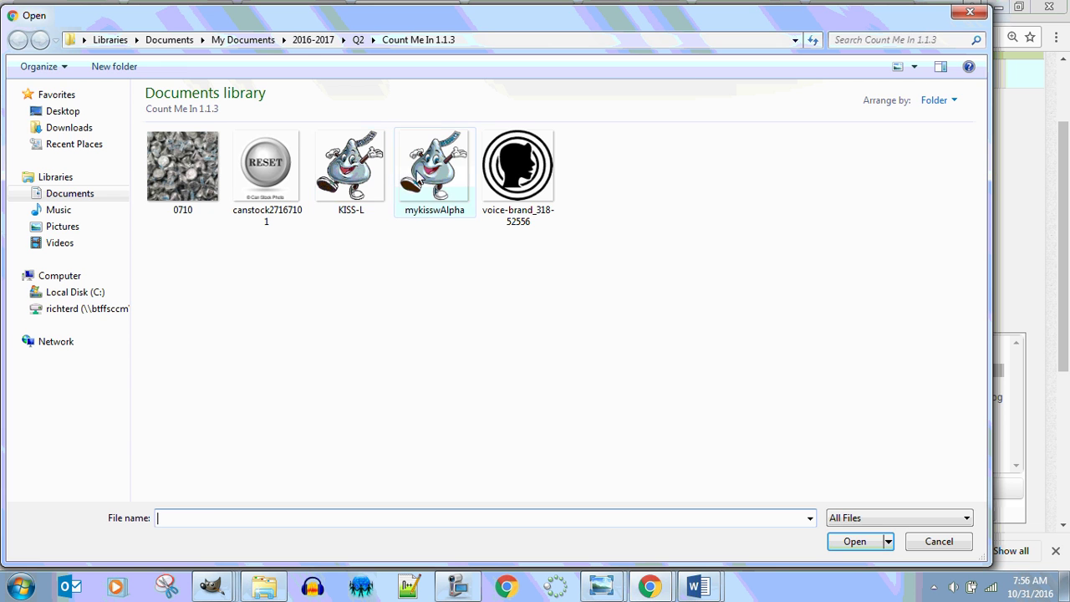
left_click(421, 176)
left_click(854, 541)
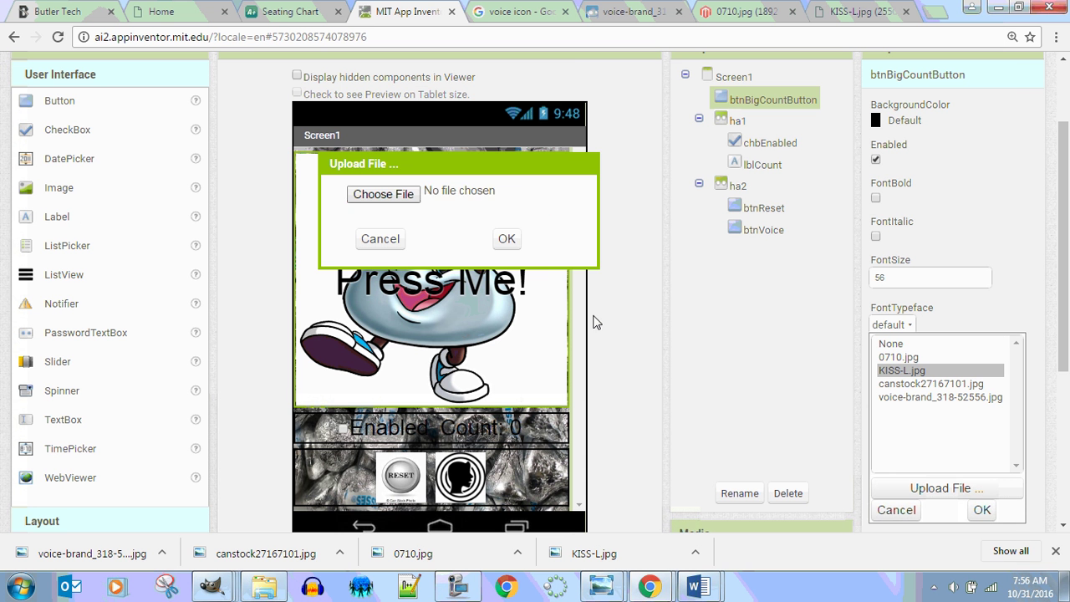
left_click(507, 243)
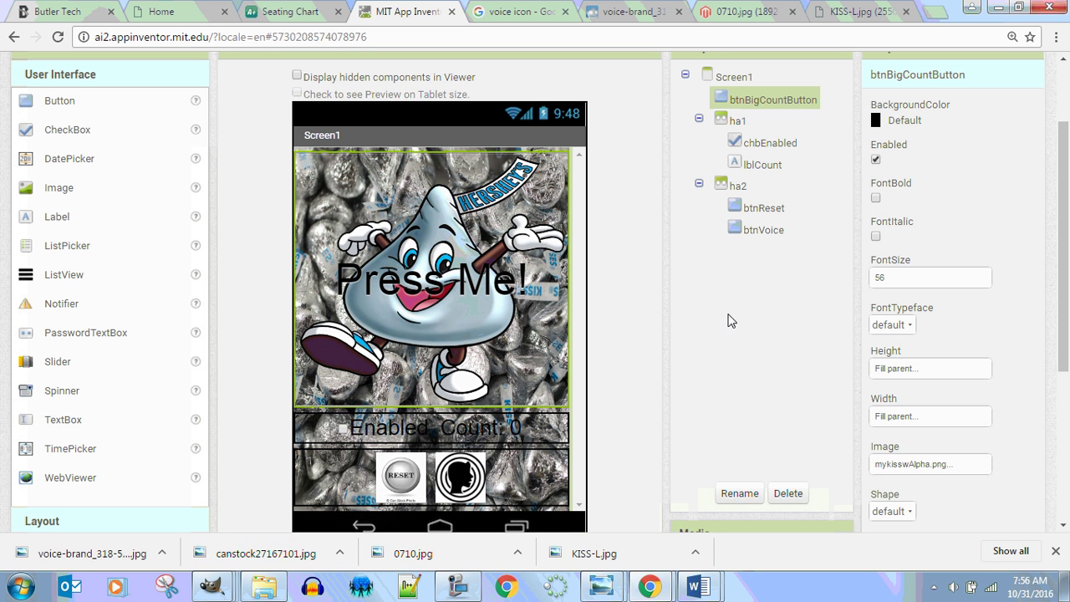
Delete KISS-L.jpg from the project's media files.
left_click_drag(1063, 245, 1063, 363)
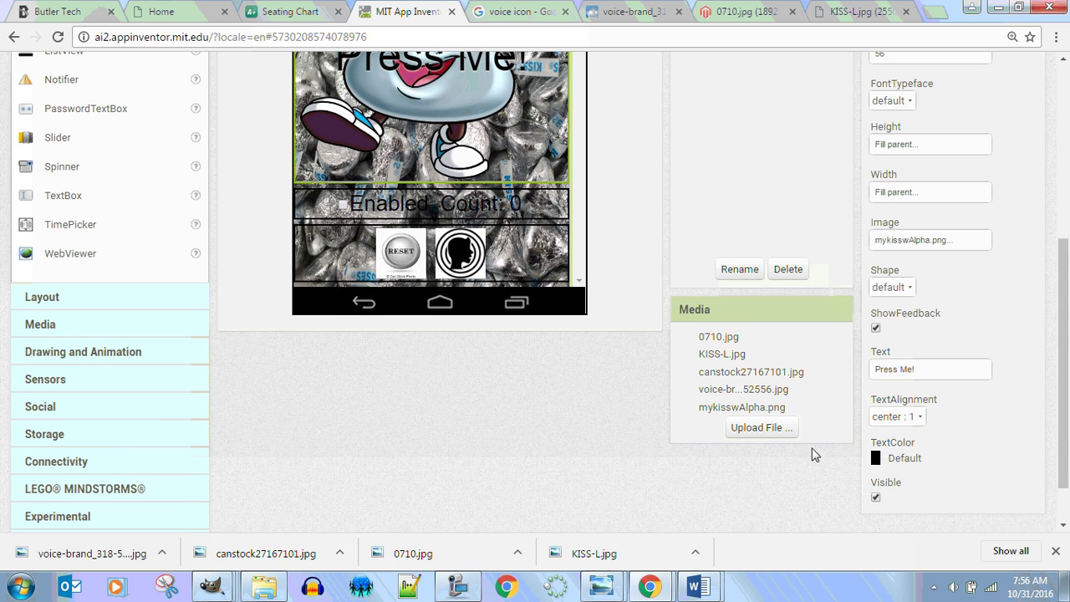
left_click(721, 356)
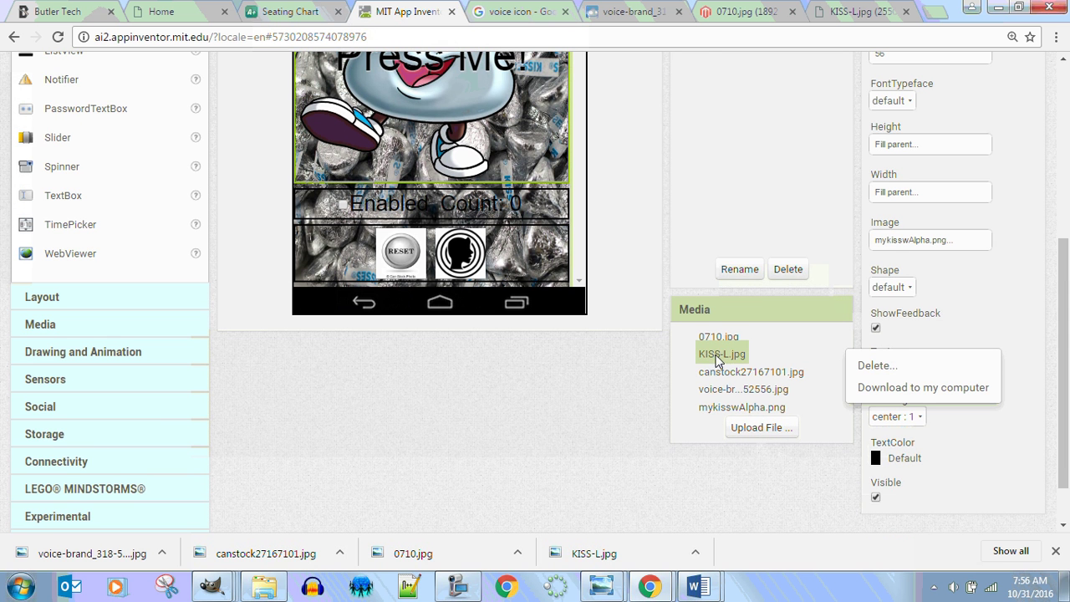
left_click(877, 368)
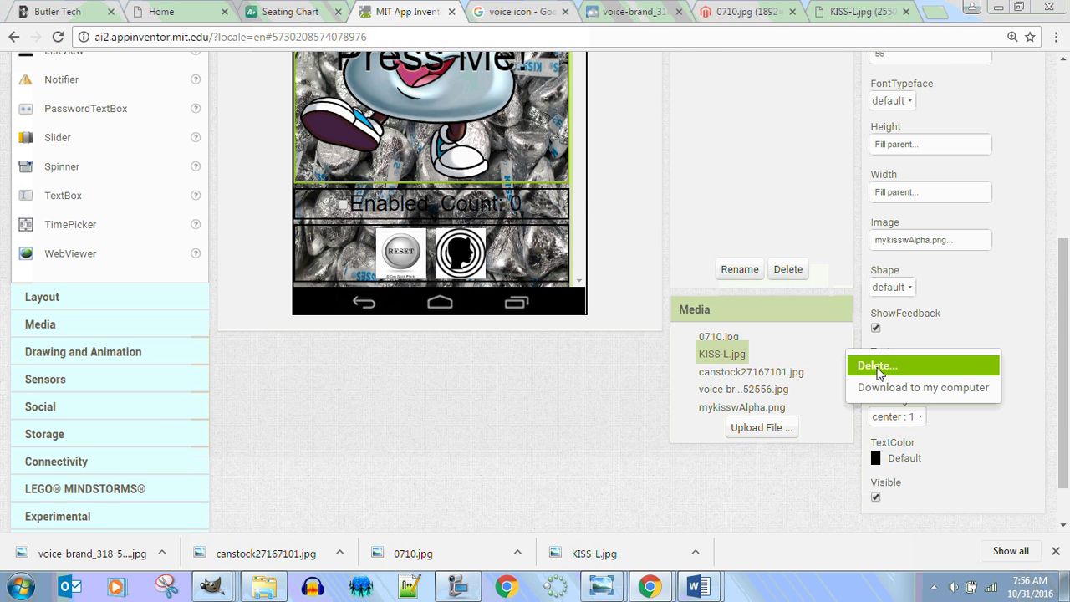
left_click(611, 177)
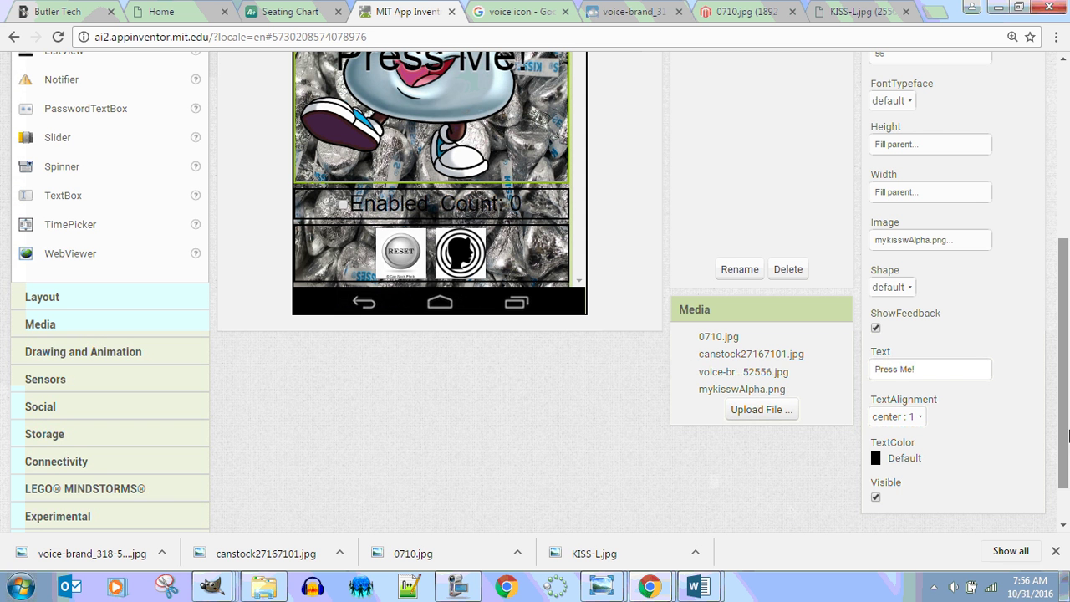
Open the reset button image canstock27167101 from the Count Me In 1.1.3 folder in GIMP and maximize its window.
scroll(660, 418, "up", 2)
scroll(610, 351, "down", 3)
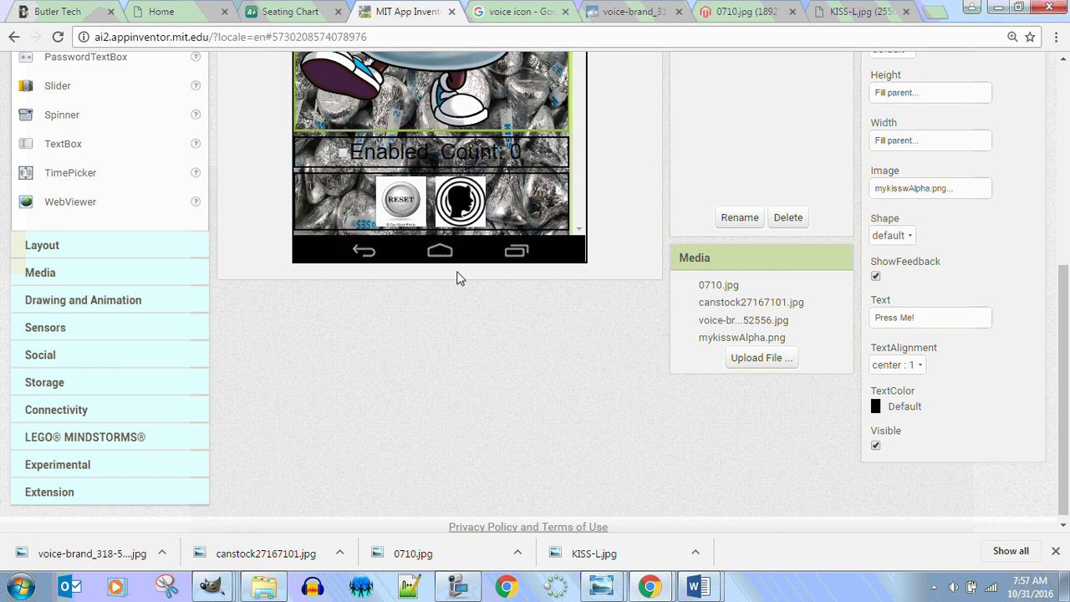
left_click(263, 588)
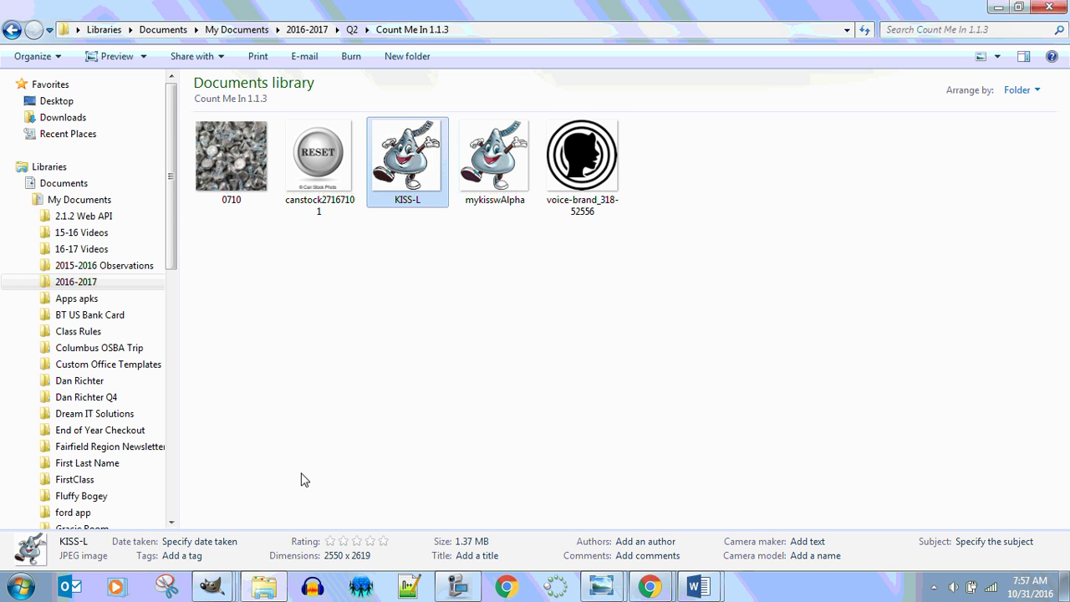
right_click(326, 192)
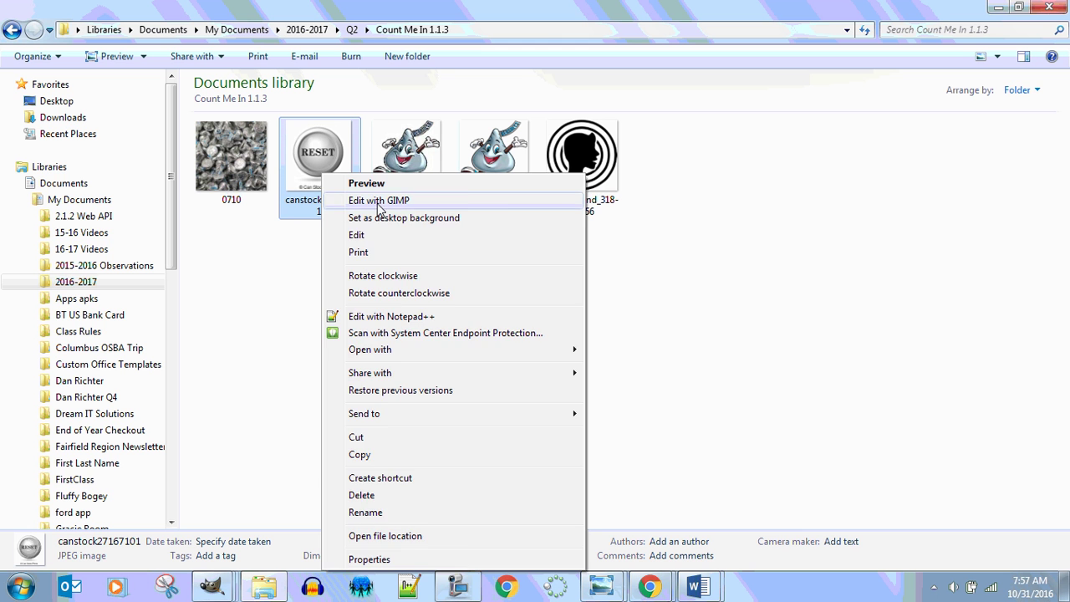
key("Escape")
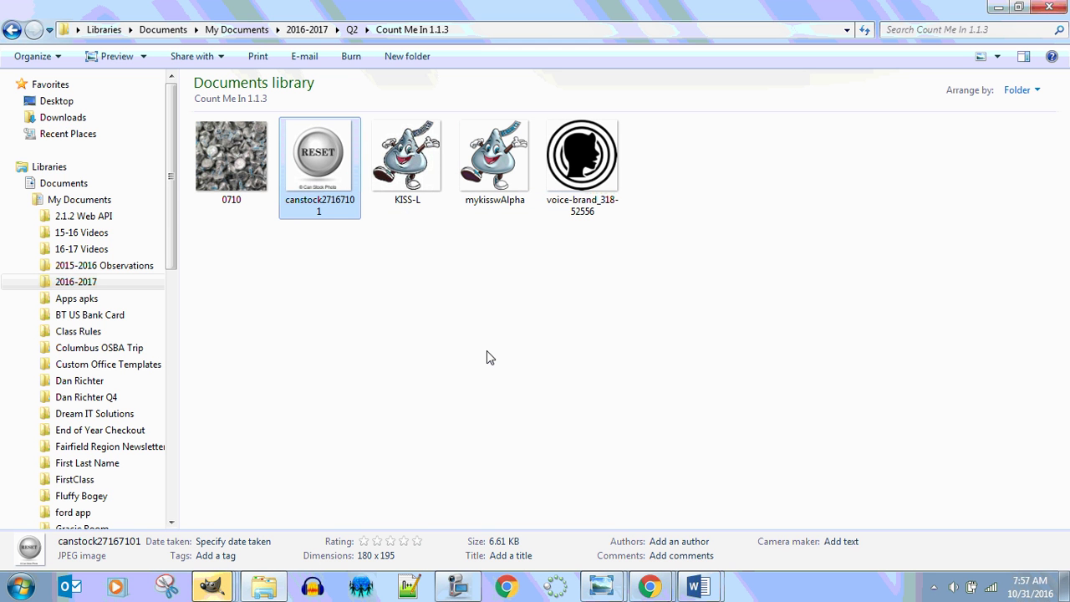
left_click(212, 587)
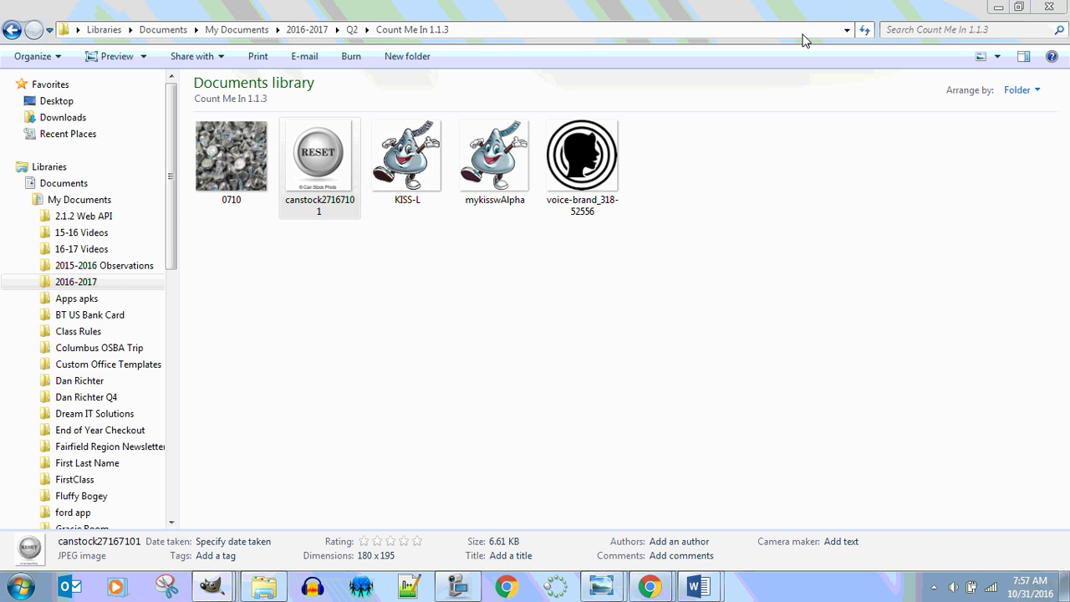
mouse_move(212, 587)
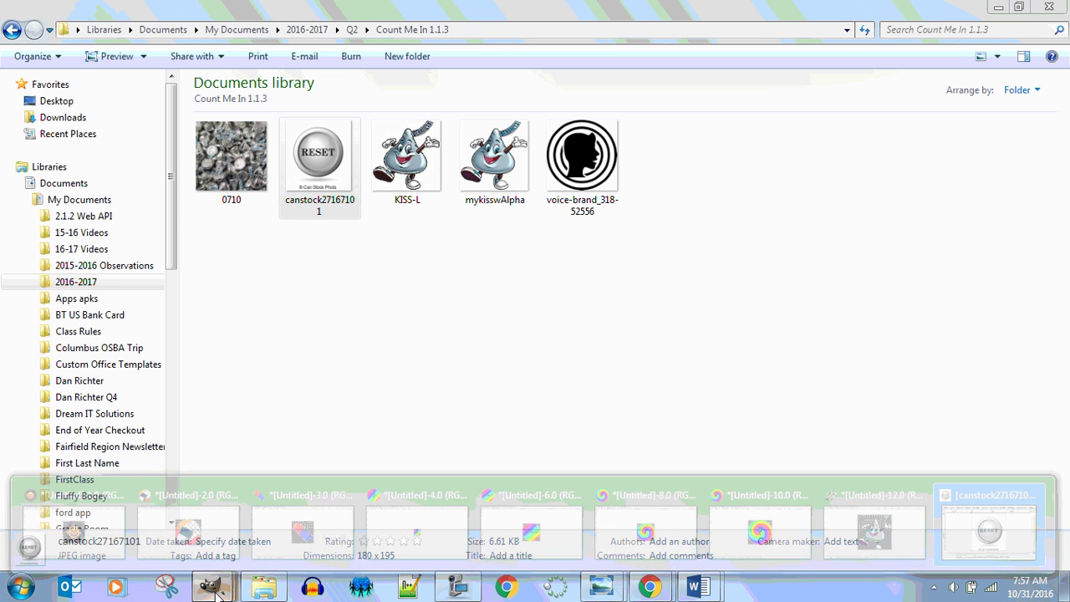
mouse_move(1006, 558)
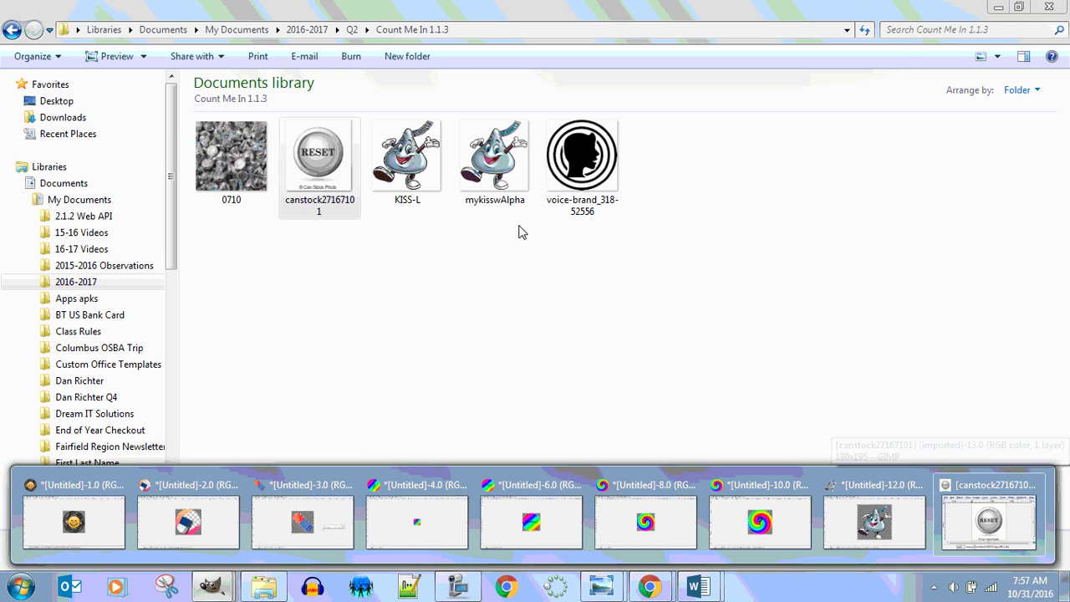
left_click(1006, 548)
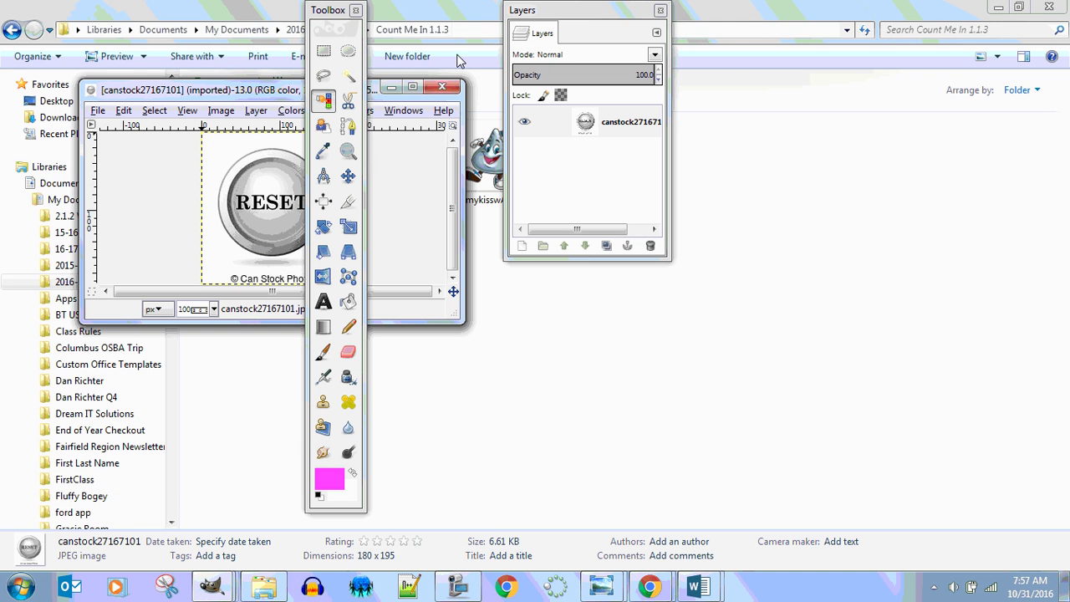
double_click(414, 90)
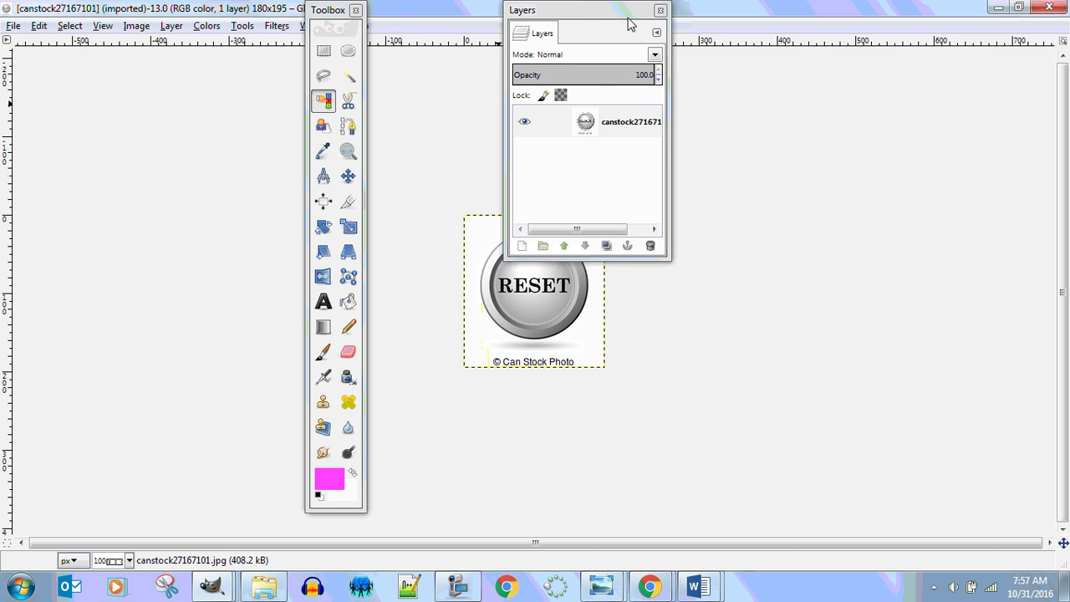
left_click_drag(629, 12, 882, 41)
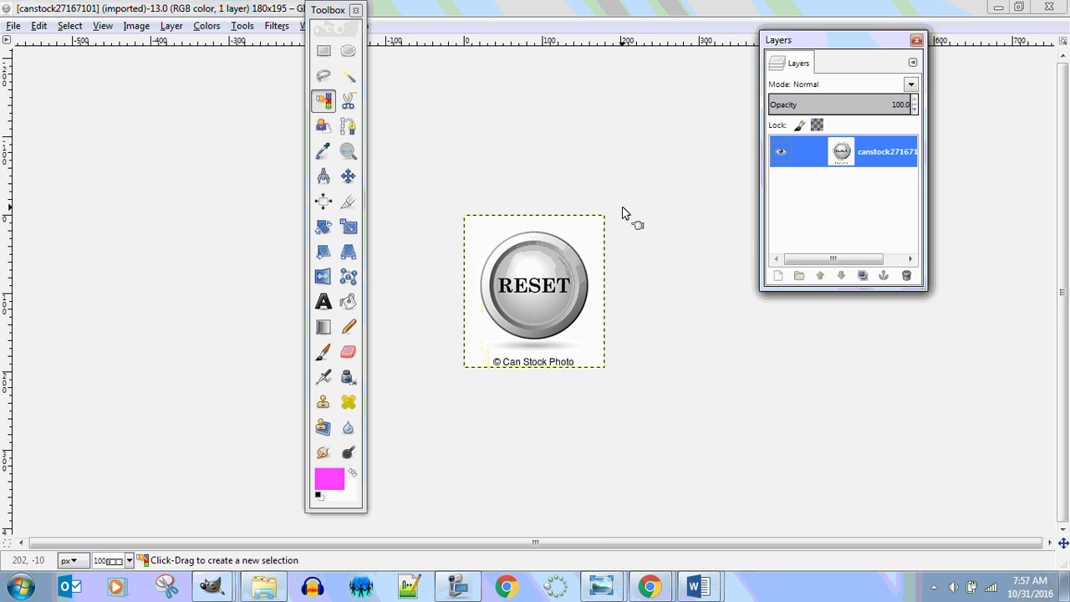
Draw an elliptical selection around the round RESET button and adjust its edges to fit the button's outline.
key("2")
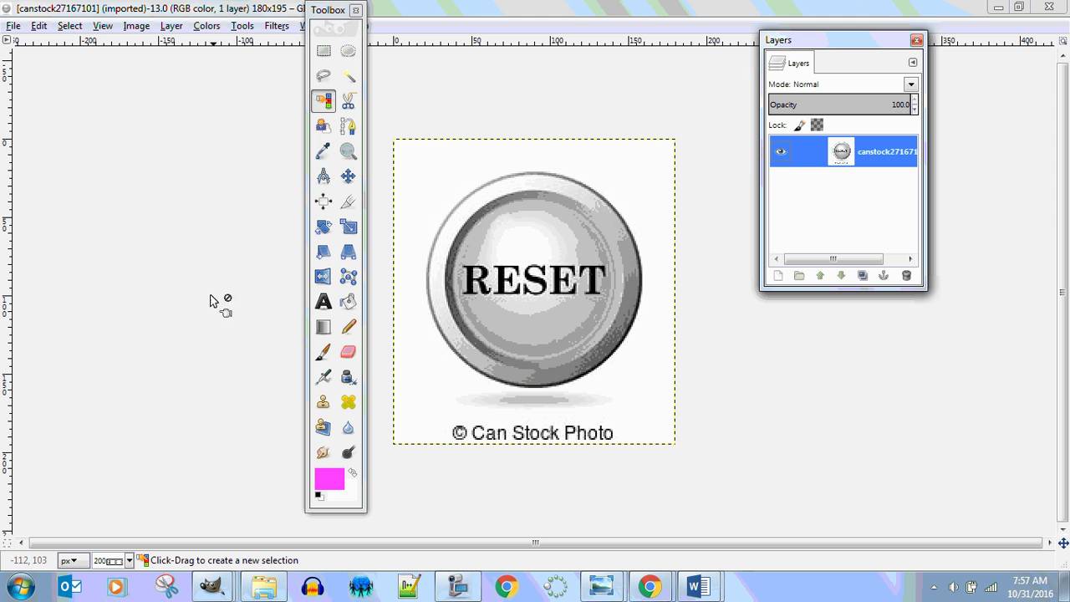
left_click(348, 51)
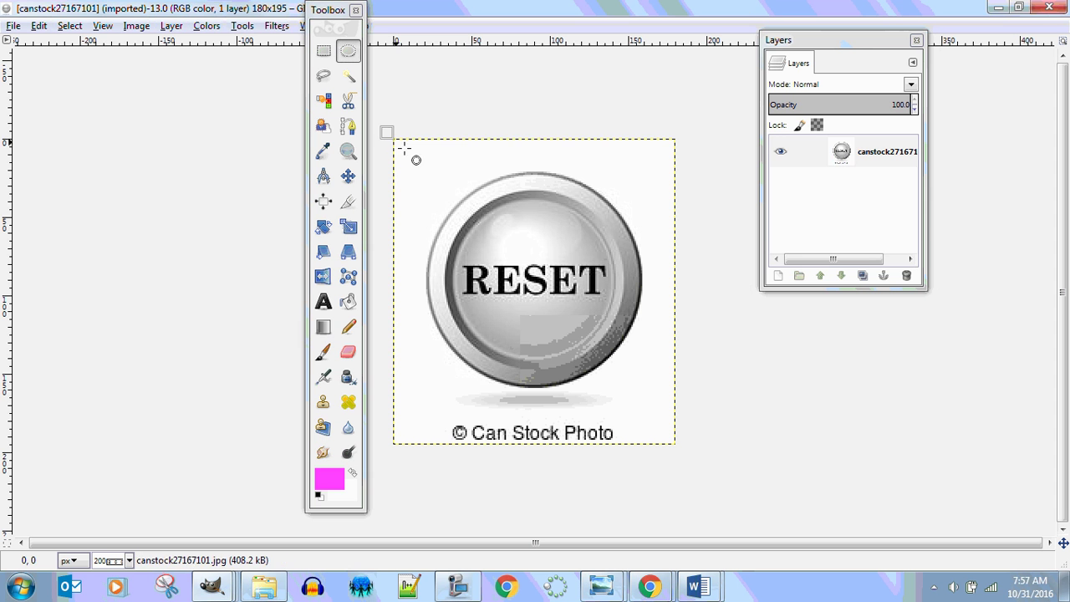
left_click_drag(394, 139, 642, 398)
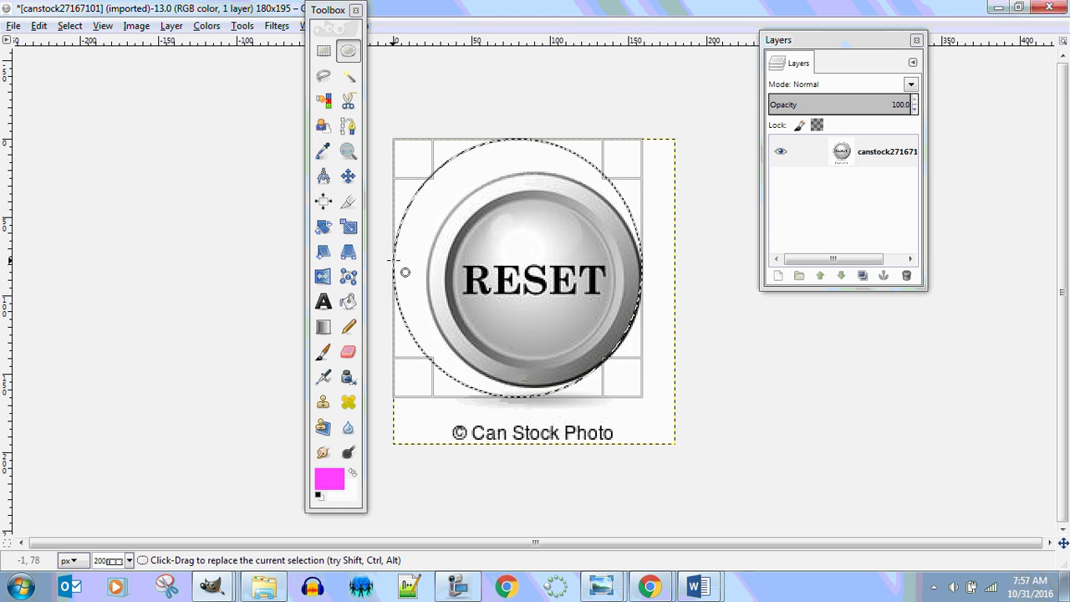
left_click_drag(393, 260, 427, 273)
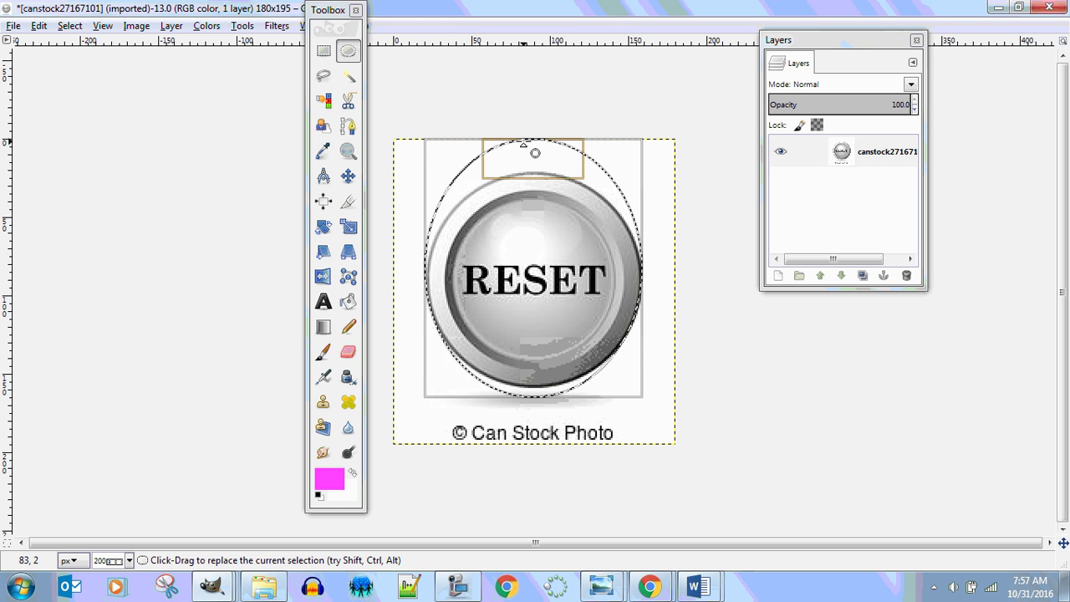
left_click_drag(524, 136, 533, 178)
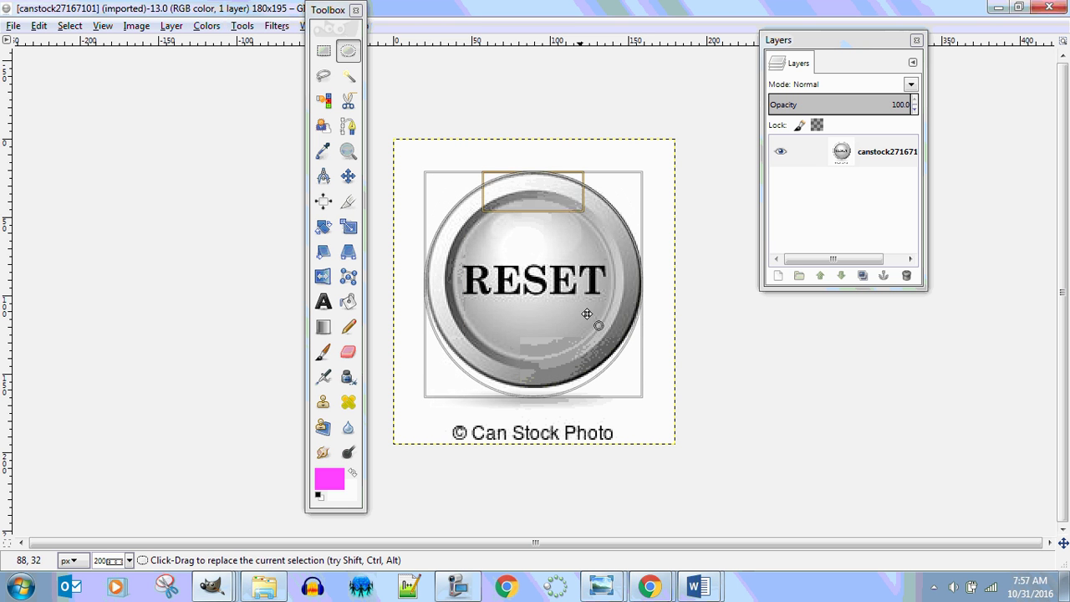
left_click_drag(541, 394, 552, 396)
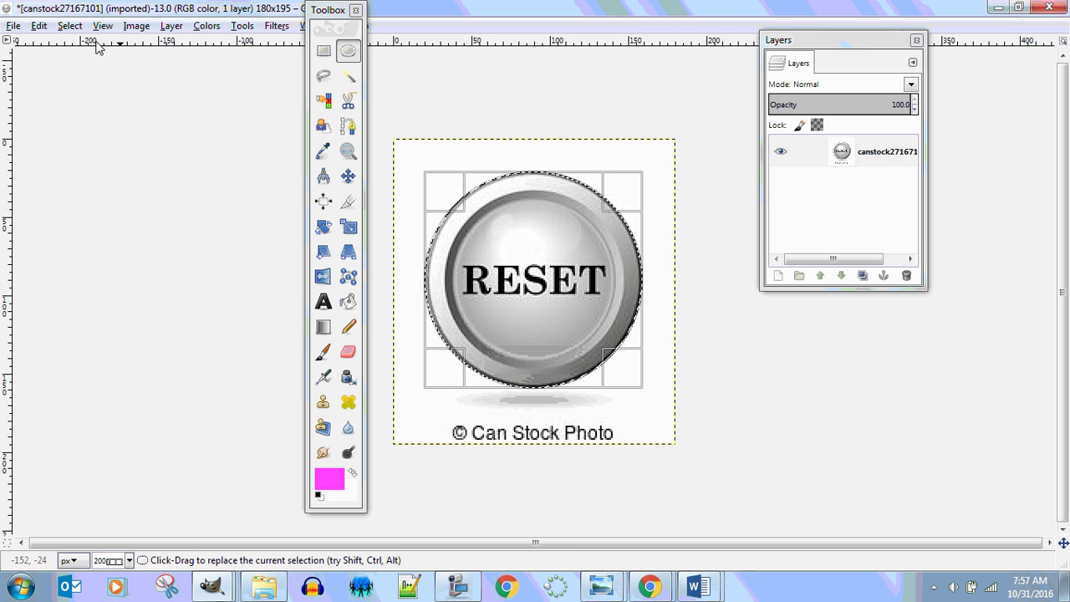
Invert the selection and, with an alpha channel added to the layer, delete the white background around the RESET button.
left_click(70, 26)
left_click(88, 85)
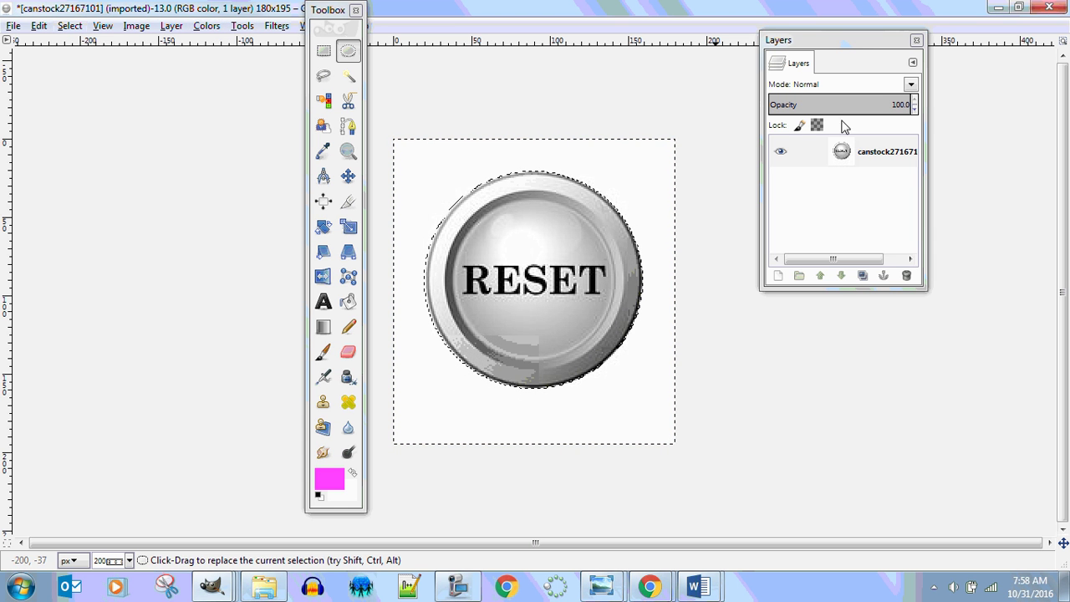
right_click(841, 151)
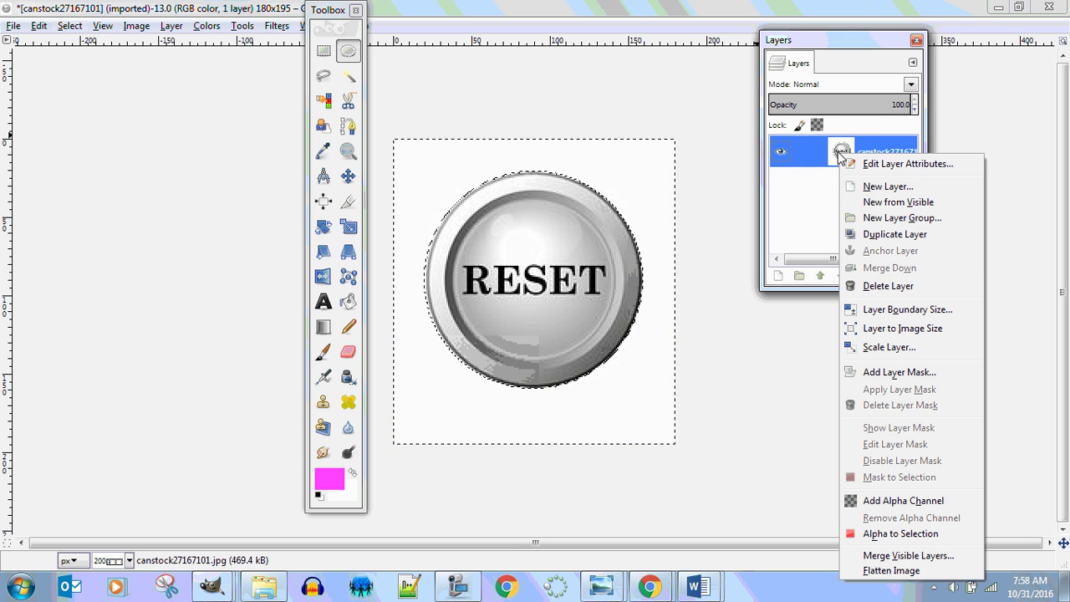
left_click(924, 506)
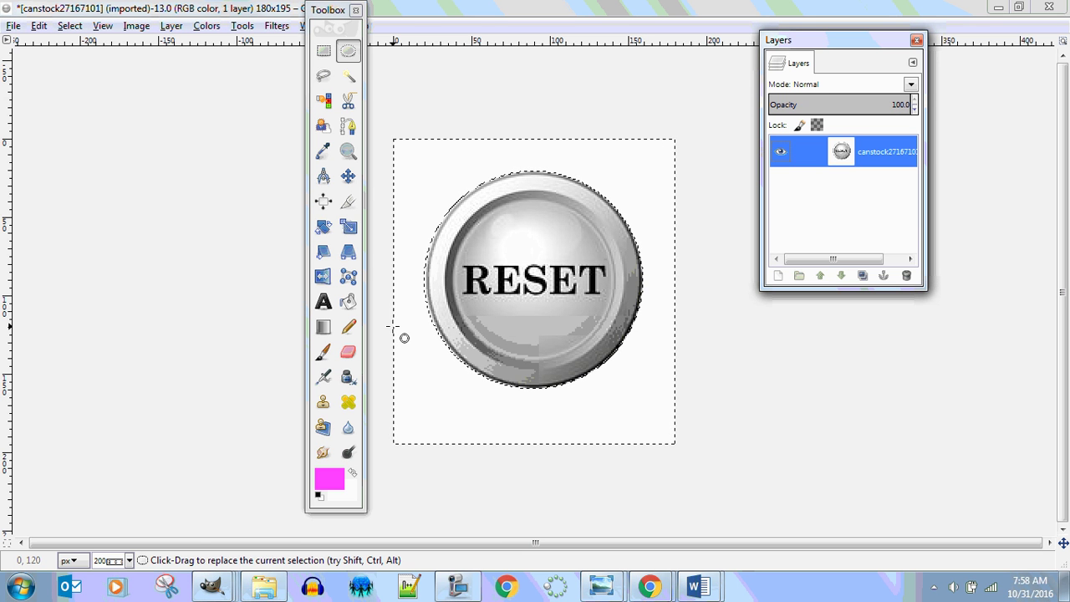
key("Delete")
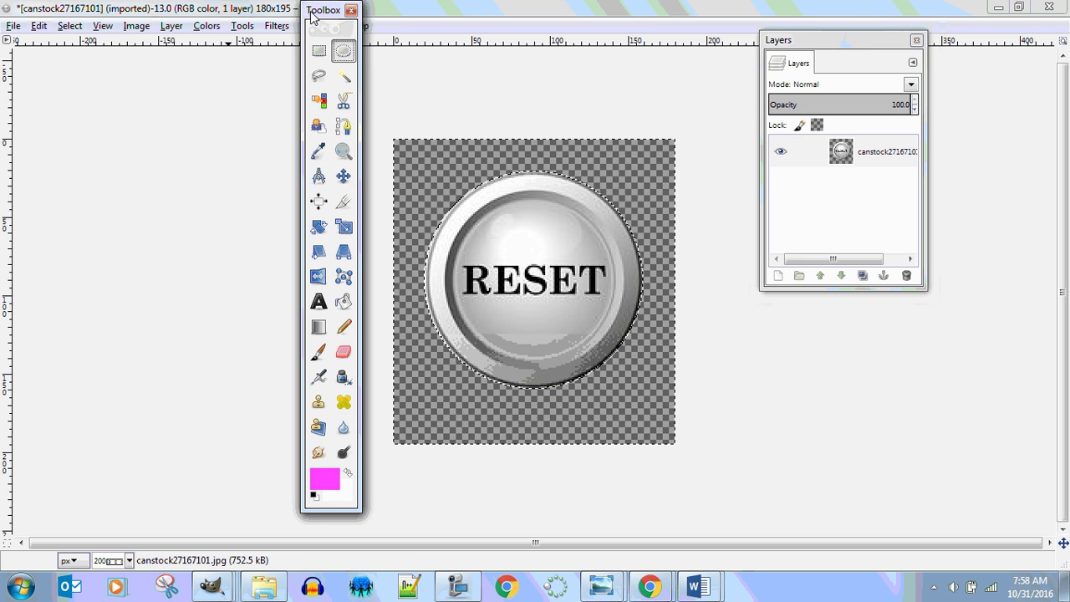
Crop the image closely around the RESET button to about 143 × 142 pixels.
left_click_drag(330, 10, 185, 26)
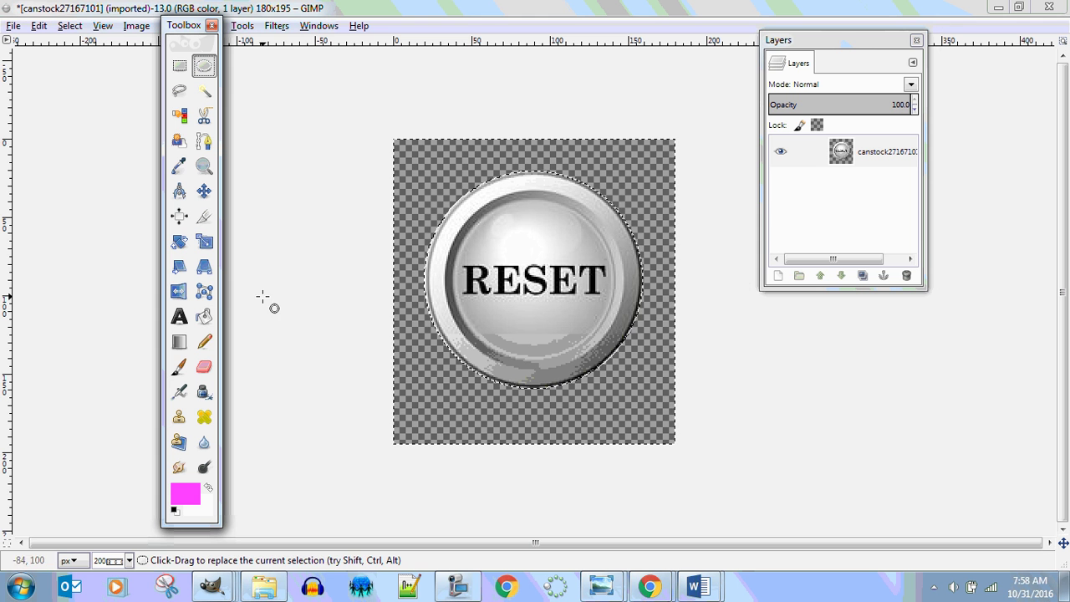
left_click(203, 220)
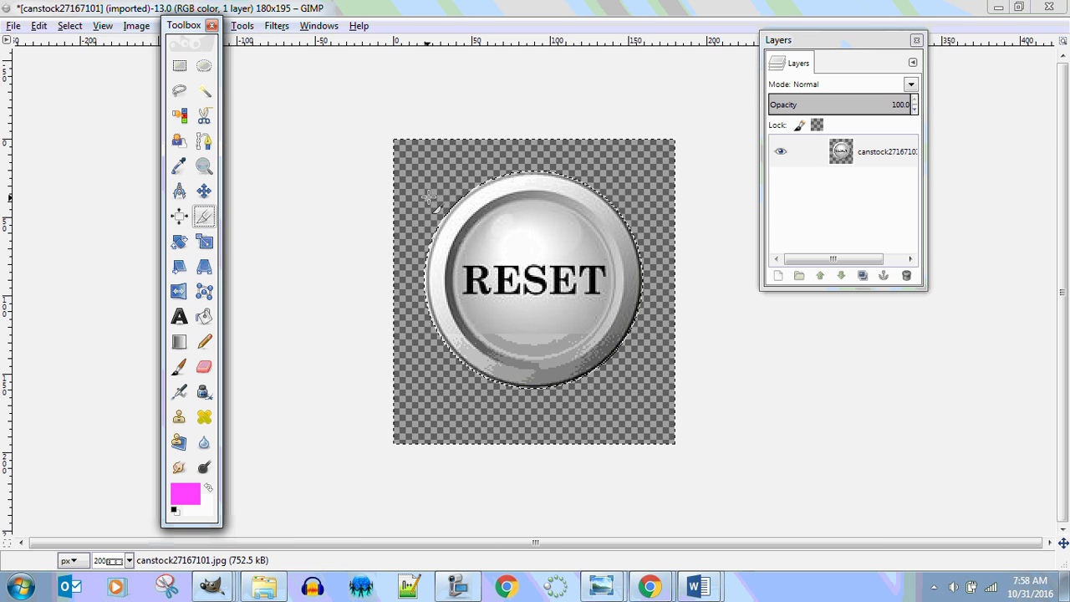
left_click_drag(421, 168, 645, 391)
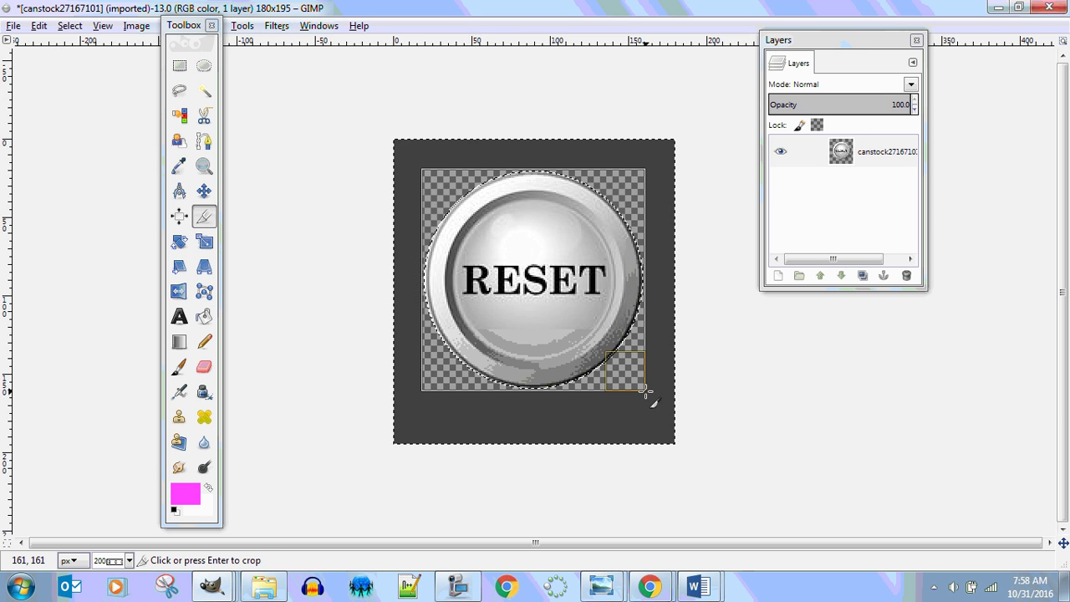
left_click(520, 289)
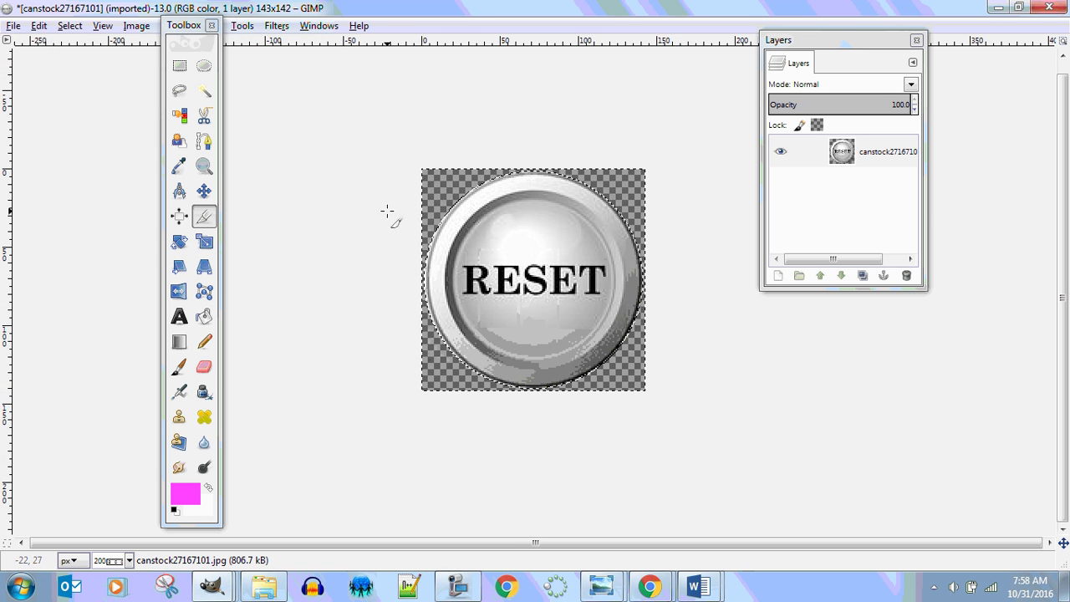
Export the cropped RESET button as the PNG file myResetButton.png in the Count Me In 1.1.3 folder.
left_click(13, 26)
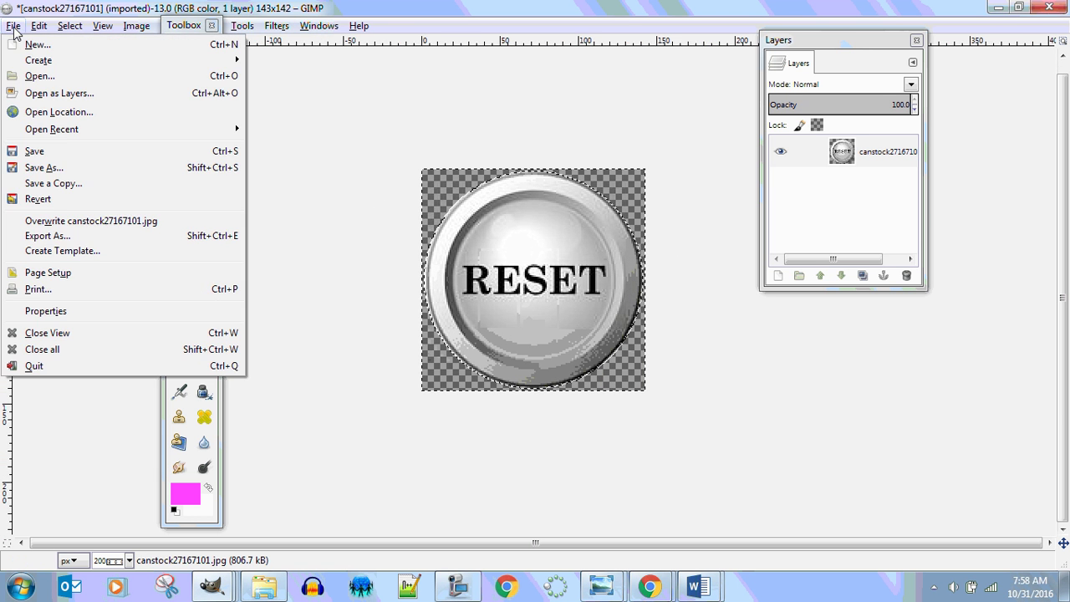
left_click(88, 237)
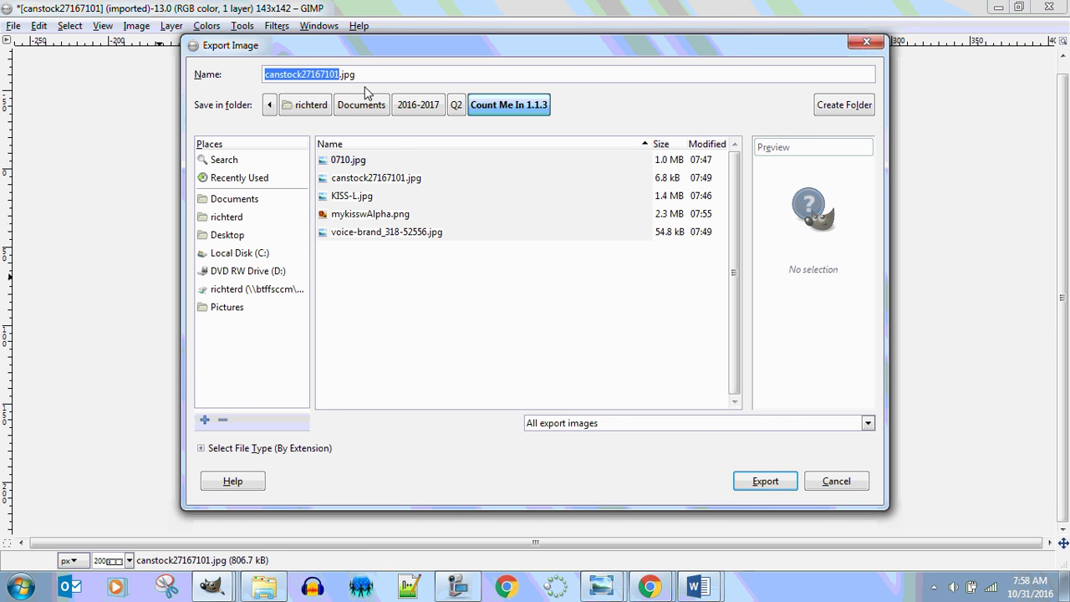
left_click_drag(361, 74, 234, 80)
type("myResetButton.png")
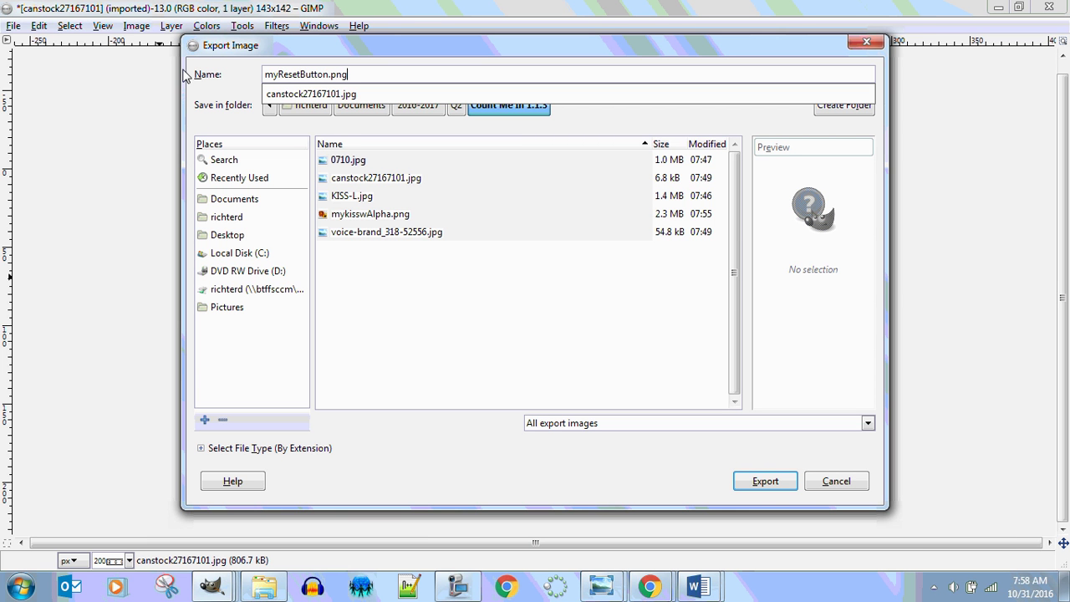
left_click(764, 489)
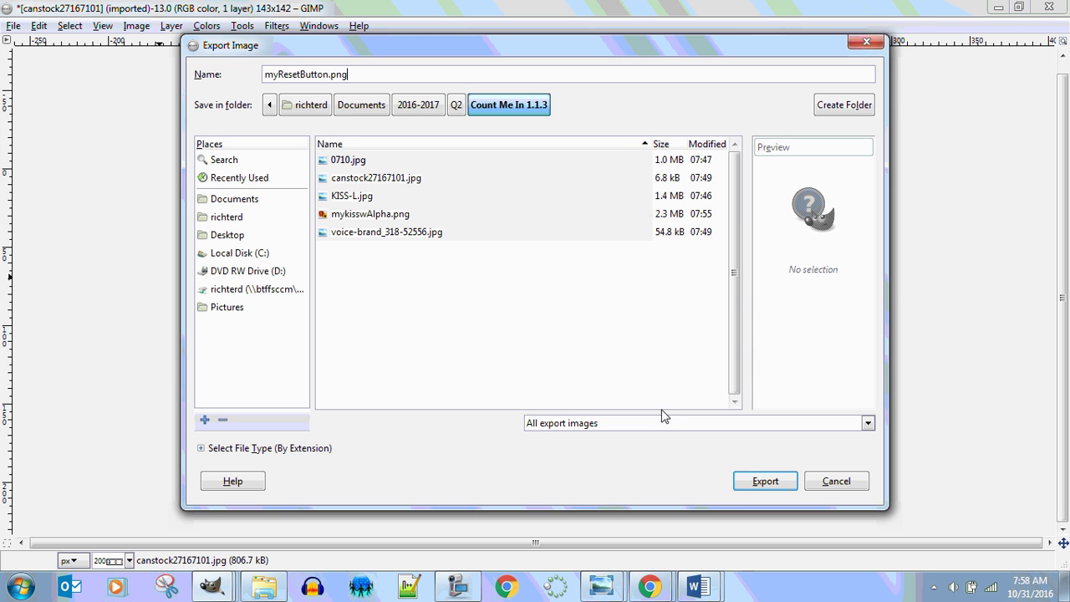
left_click(765, 487)
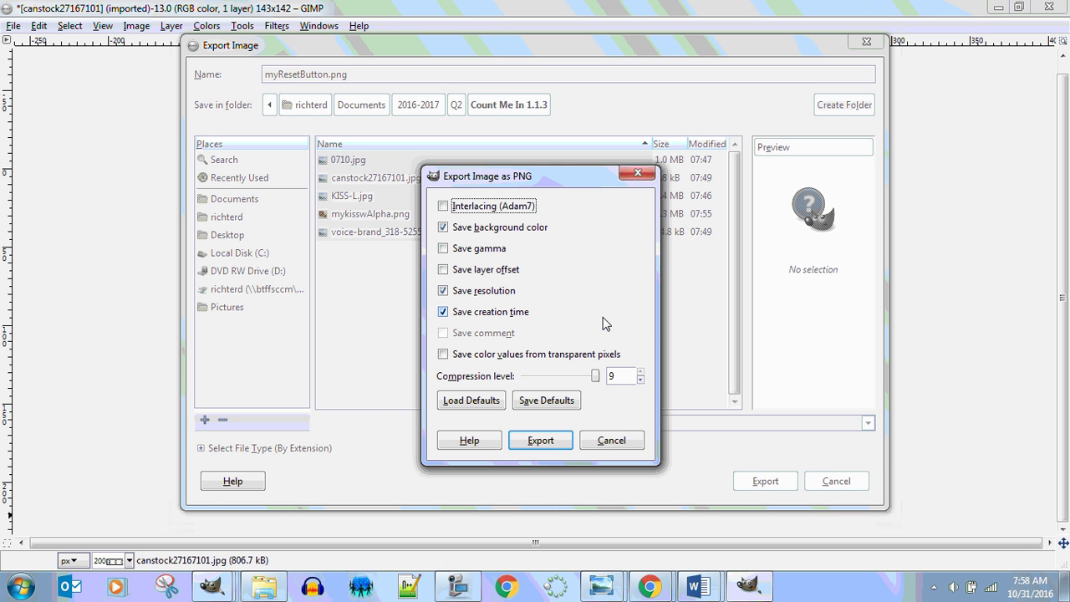
left_click(539, 441)
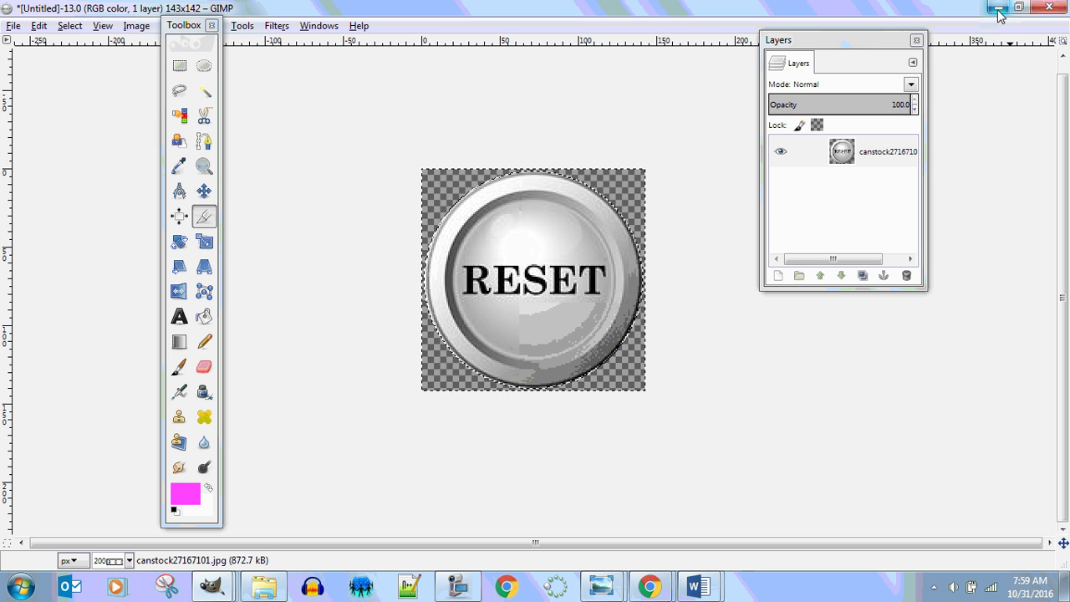
Open the voice icon voice-brand_318-52556 from the Count Me In 1.1.3 folder in GIMP and maximize its window.
left_click(263, 588)
right_click(665, 163)
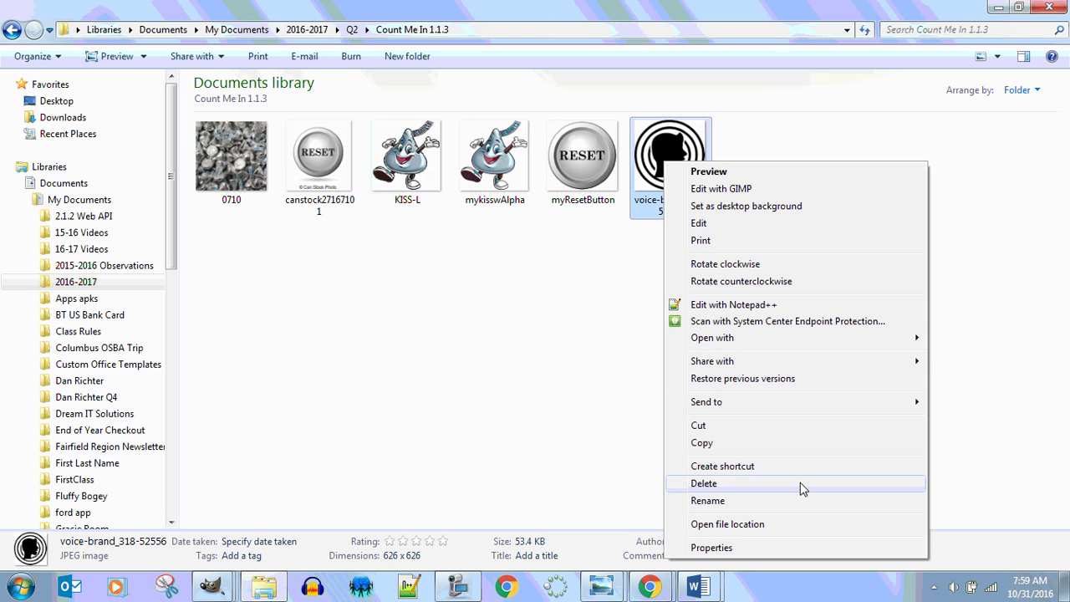
left_click(753, 192)
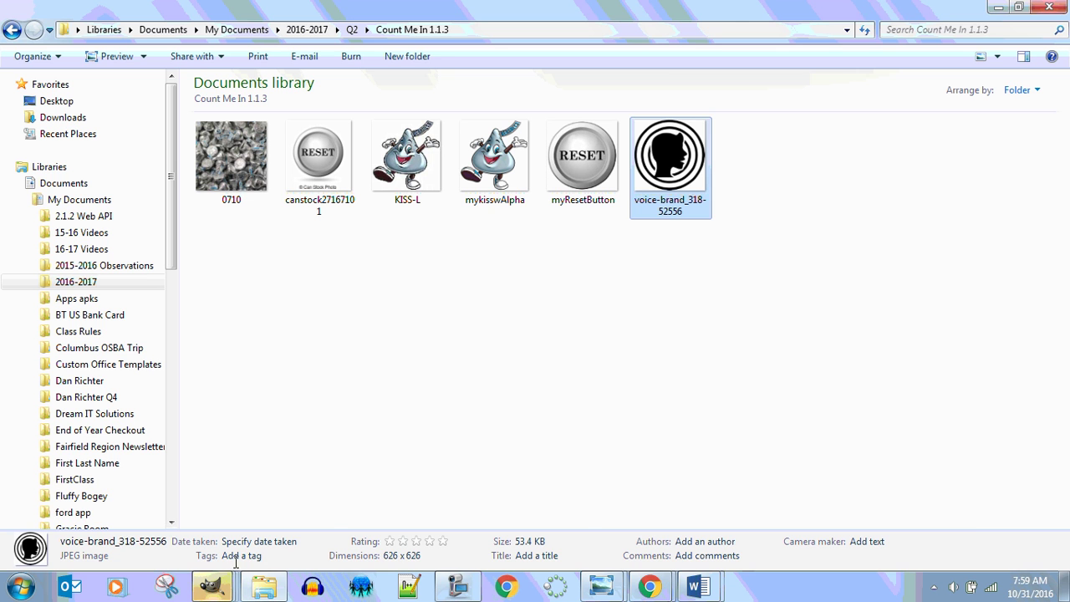
left_click(211, 585)
right_click(676, 173)
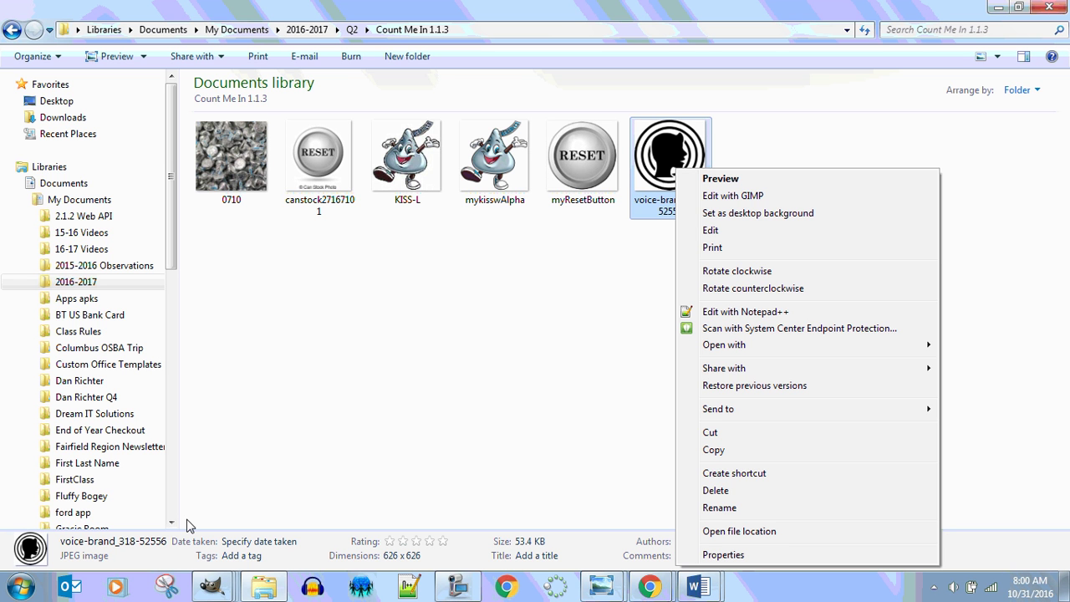
left_click(451, 436)
mouse_move(234, 591)
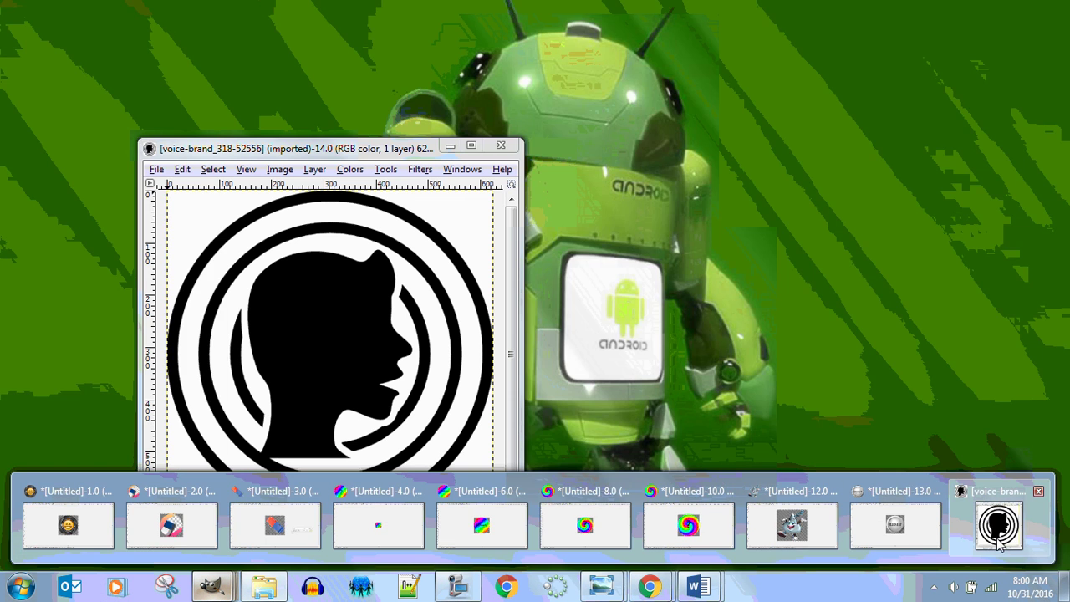
left_click(993, 515)
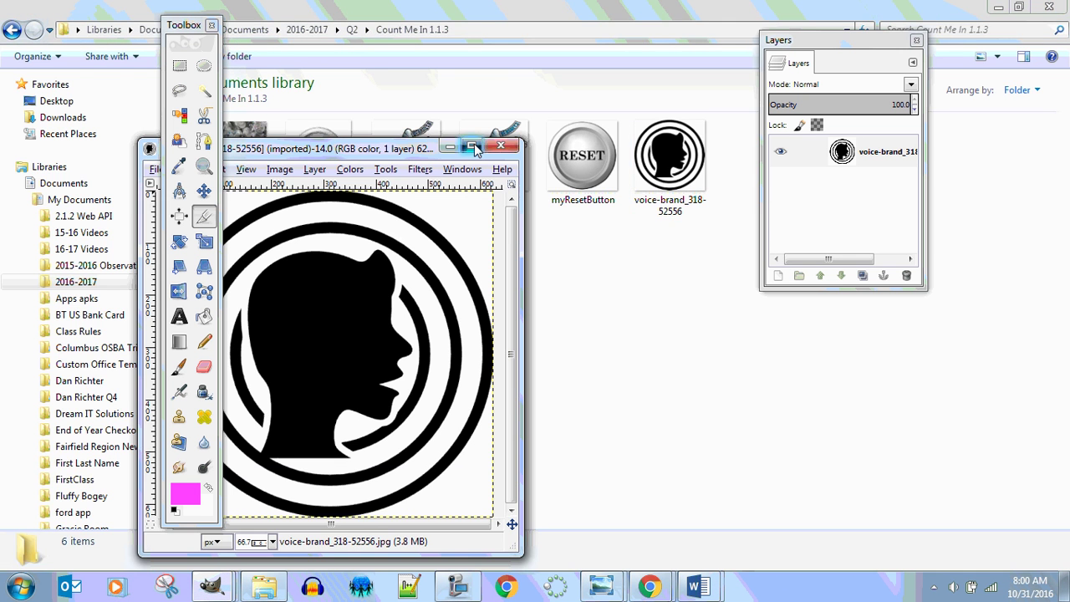
left_click(471, 145)
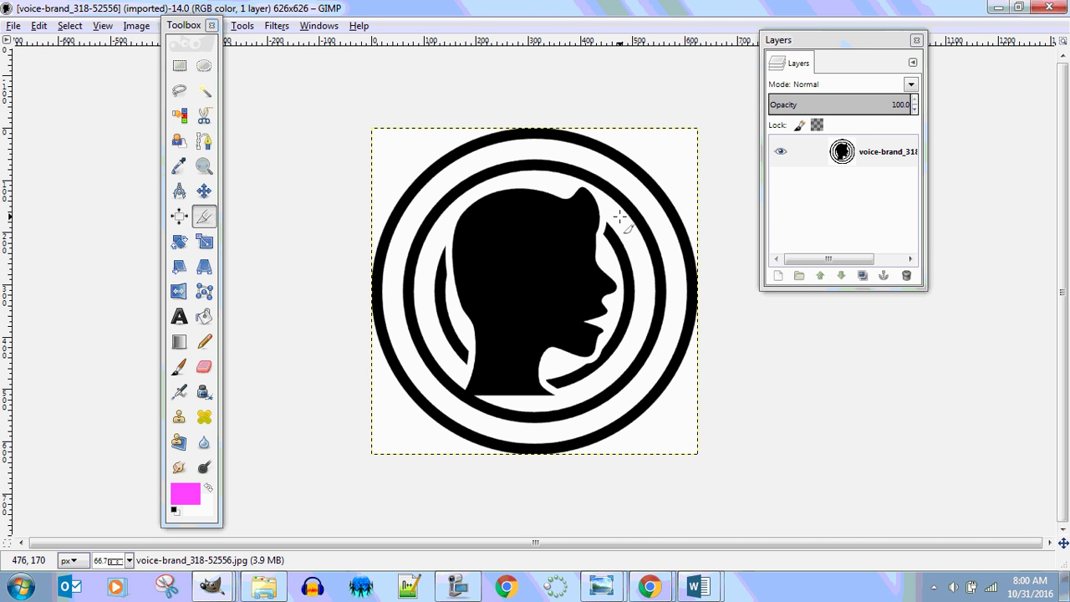
Bucket-fill the four white corners outside the voice icon's outer circle with magenta, leaving the white rings unfilled.
right_click(842, 155)
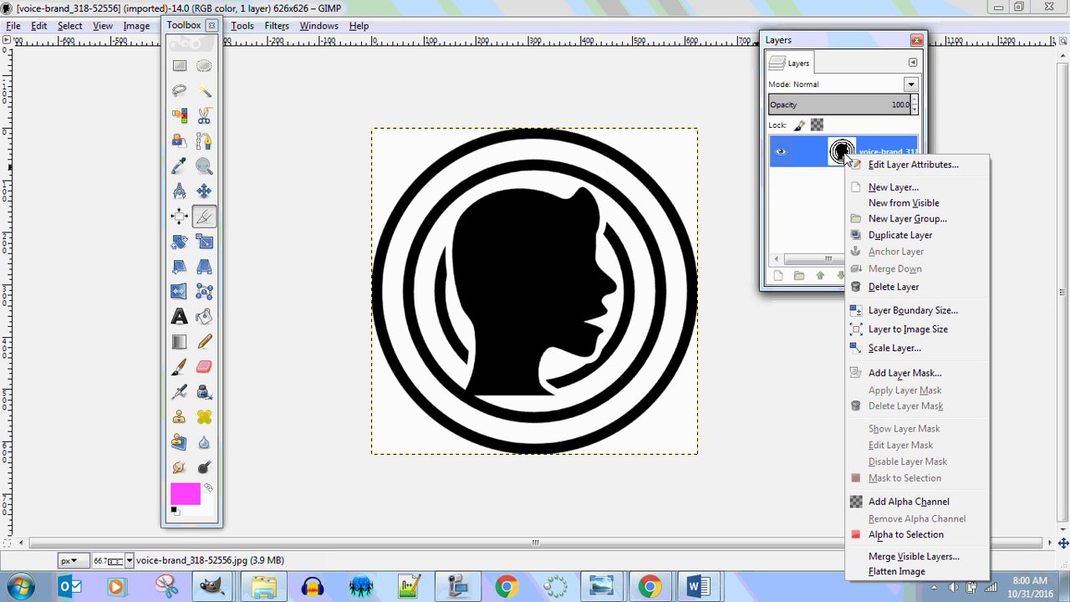
left_click(205, 368)
left_click(186, 496)
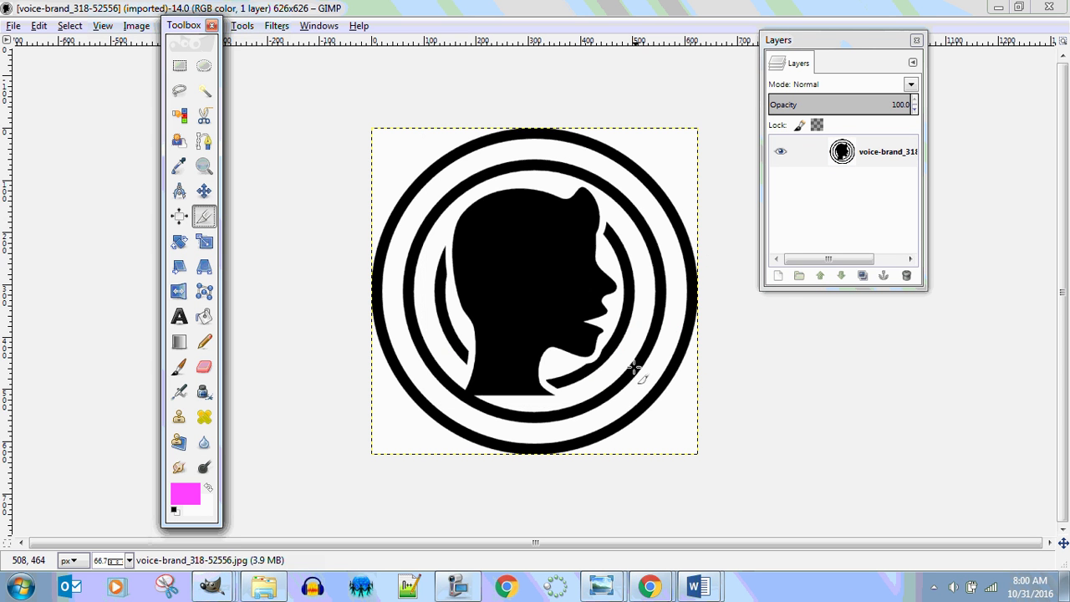
left_click(634, 369)
left_click(204, 316)
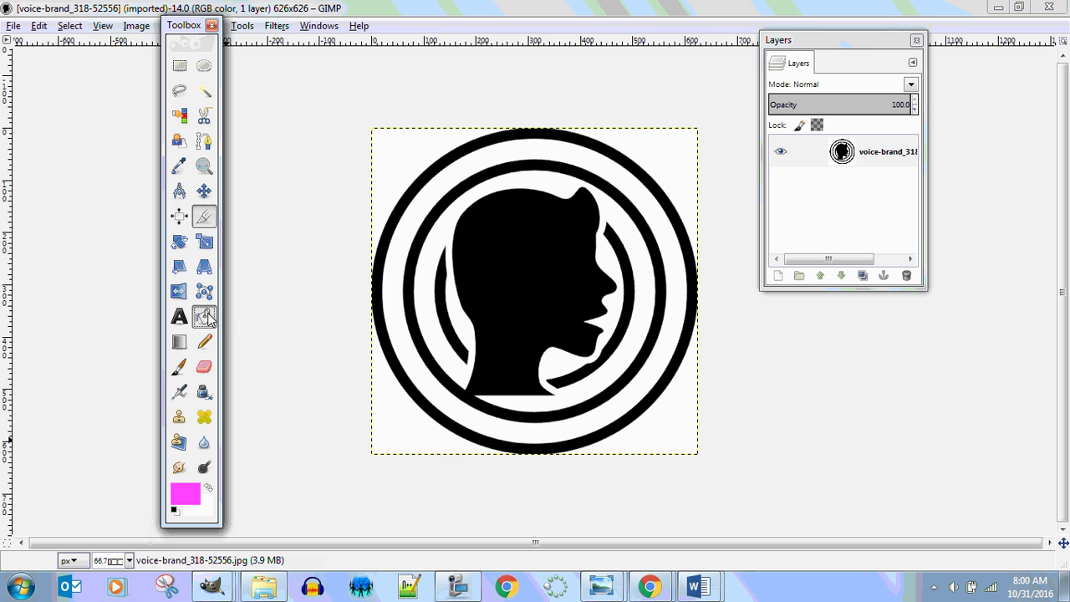
left_click(381, 158)
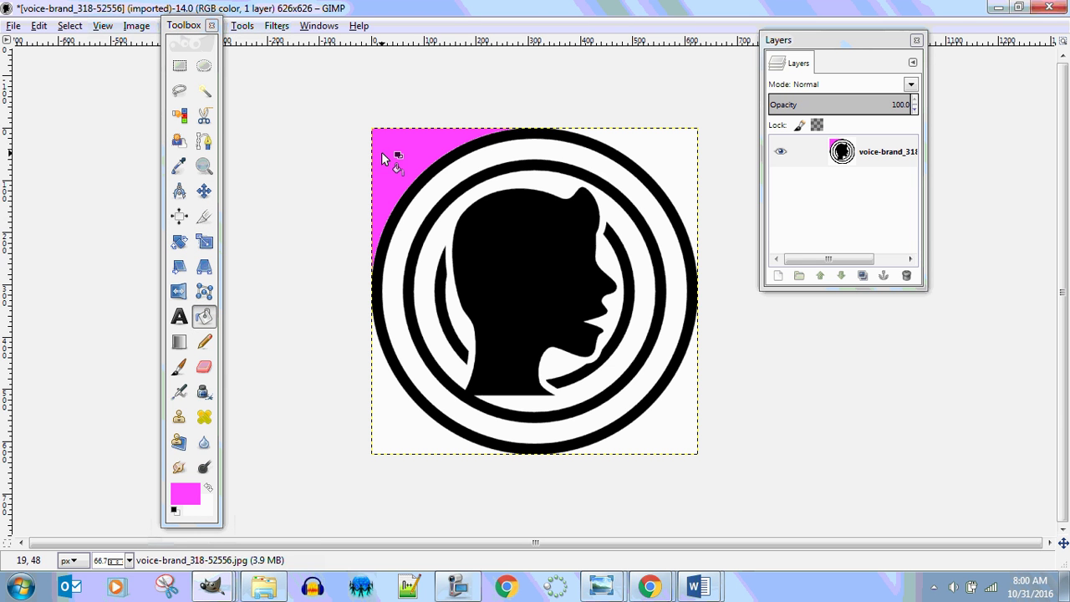
left_click(657, 159)
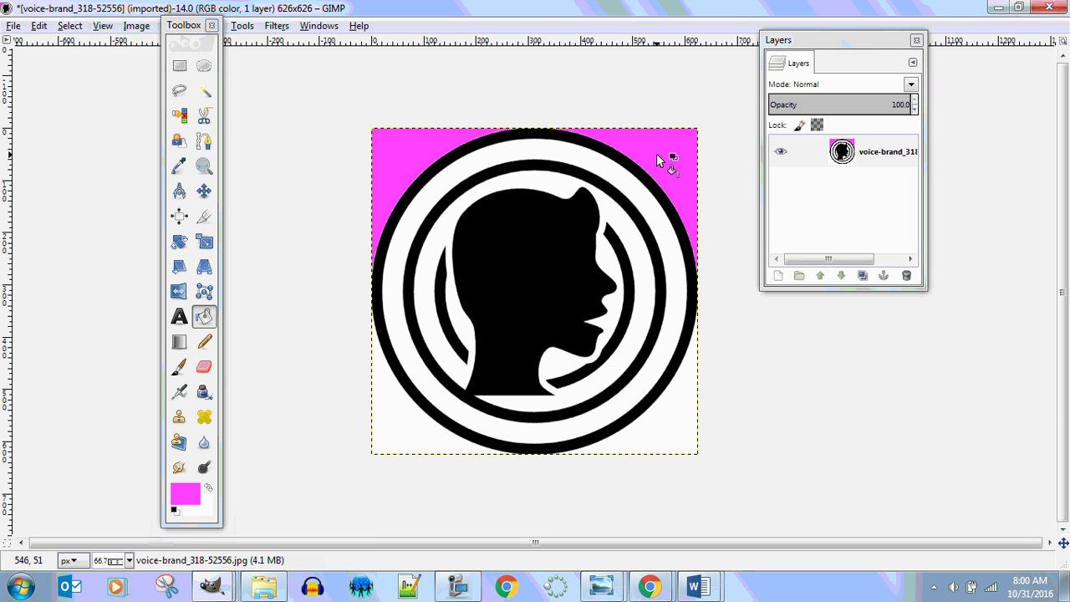
left_click(684, 440)
left_click(428, 447)
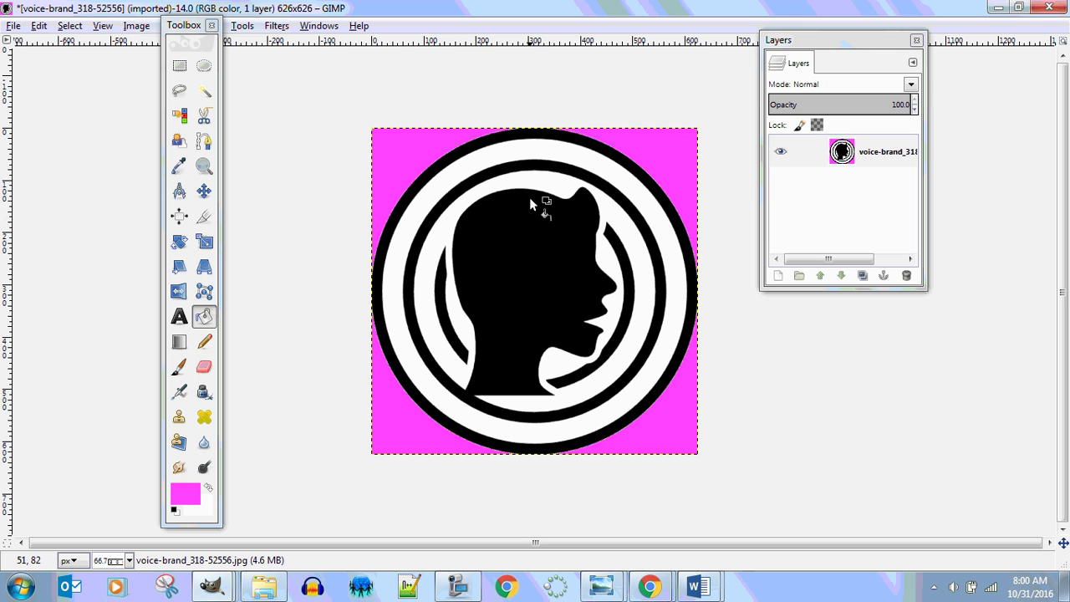
left_click(505, 156)
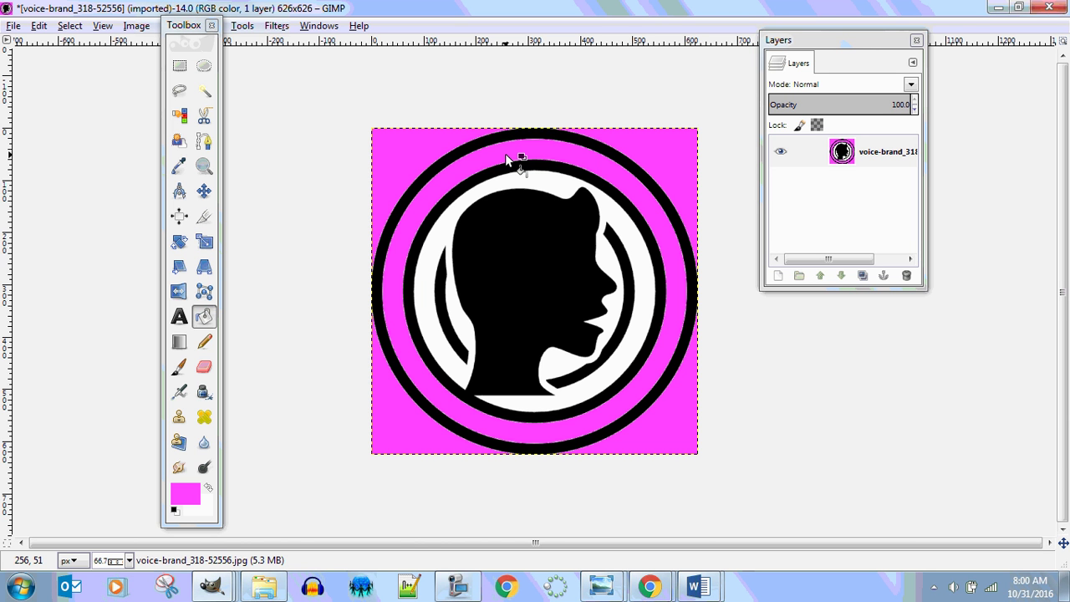
key("ctrl+z")
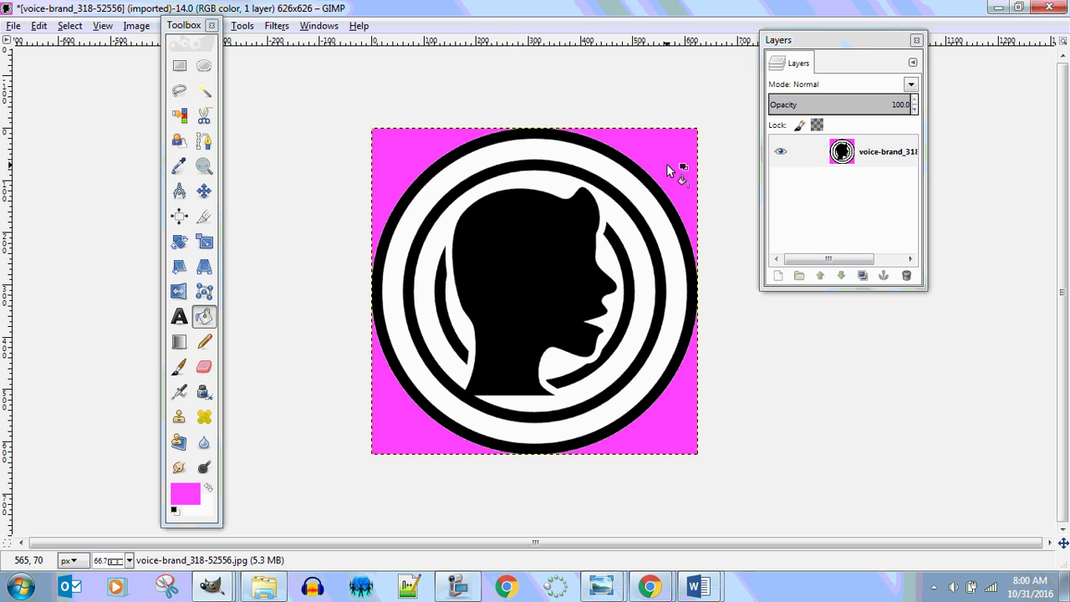
Add an alpha channel to the voice icon's layer, select the magenta corners by color and delete them.
right_click(851, 159)
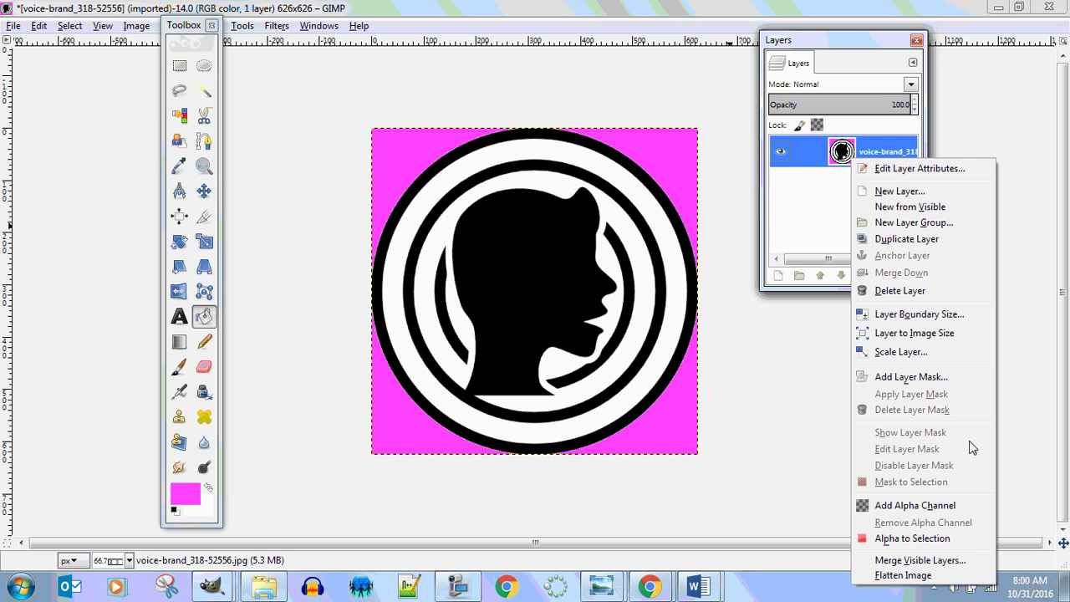
left_click(929, 507)
left_click(189, 118)
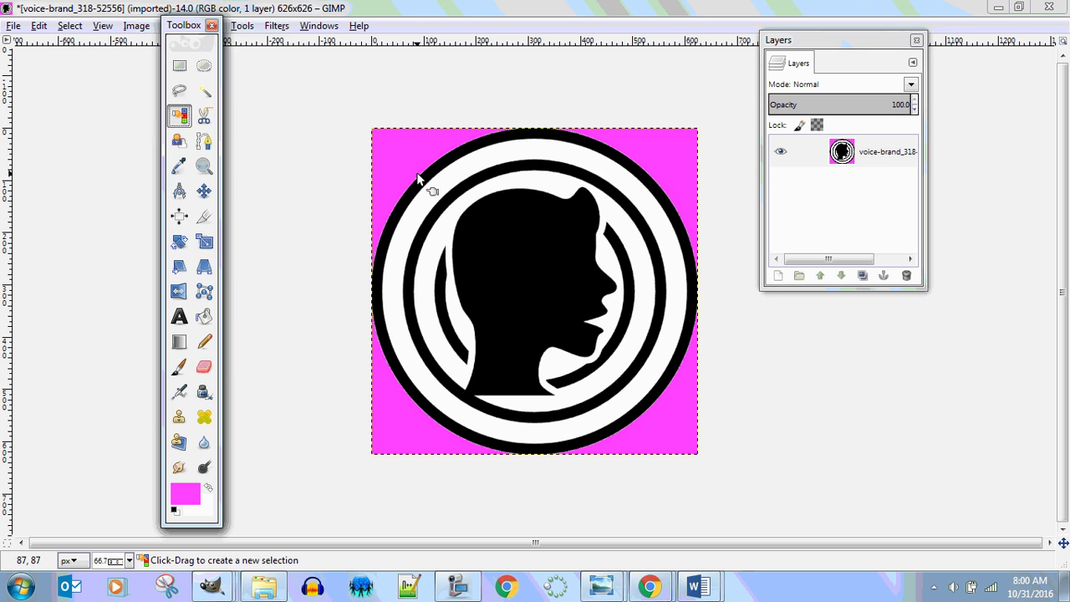
left_click(402, 159)
key("Delete")
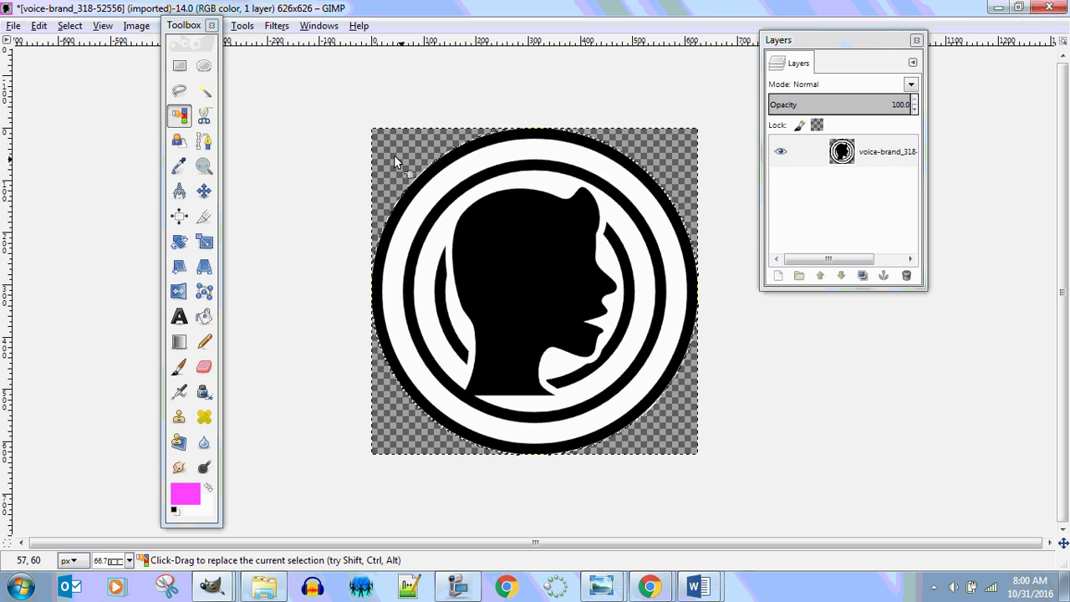
Export the voice icon as the PNG file myVoiceButton.png in the Count Me In 1.1.3 folder.
left_click(14, 26)
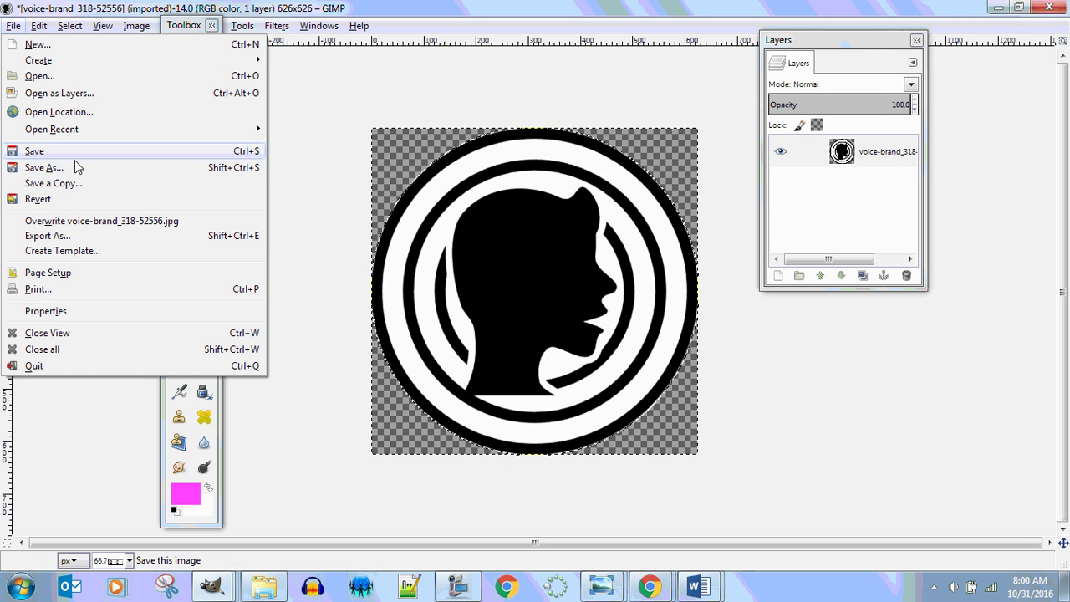
left_click(62, 237)
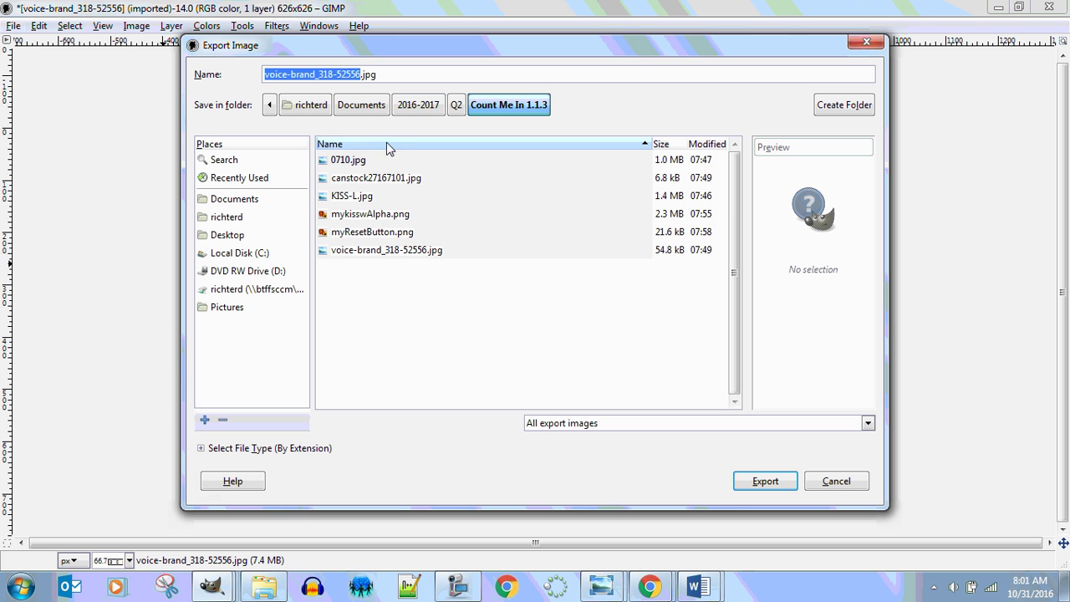
left_click_drag(391, 77, 203, 58)
type("myVoiceButton.png")
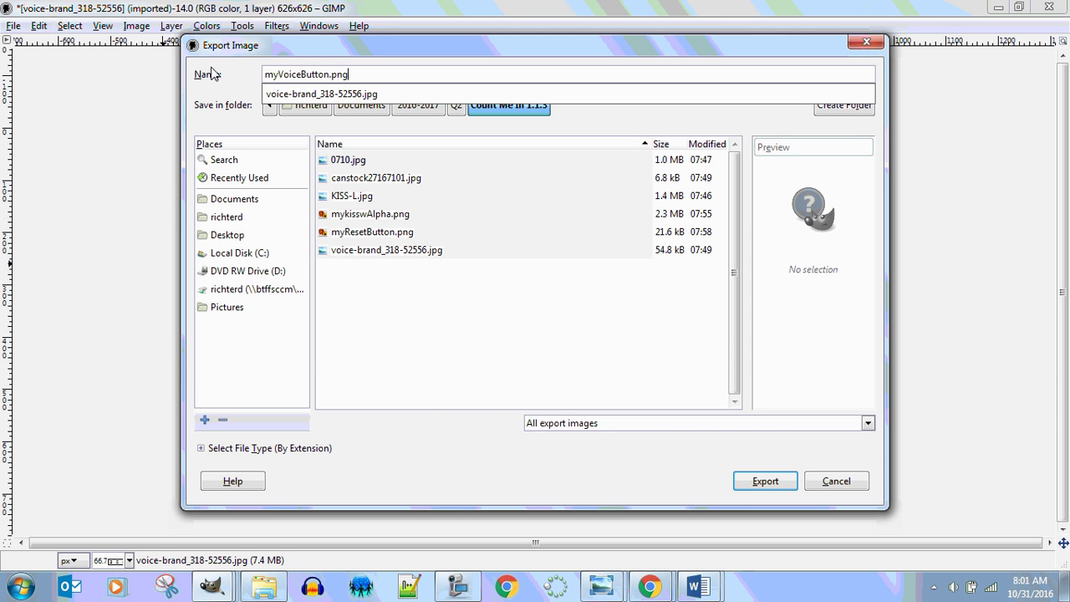
key("Return")
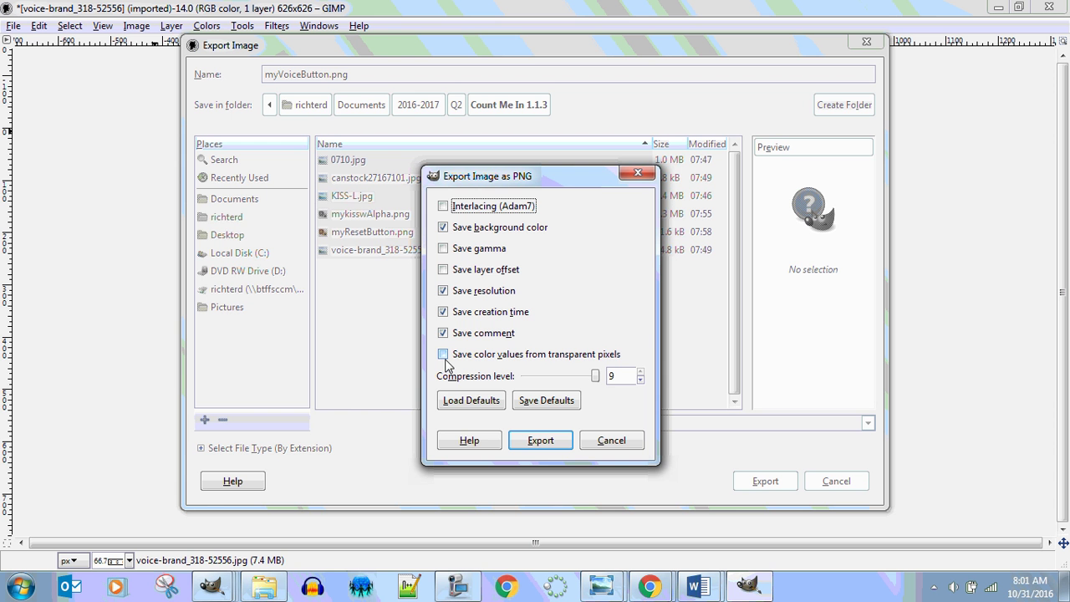
left_click(543, 448)
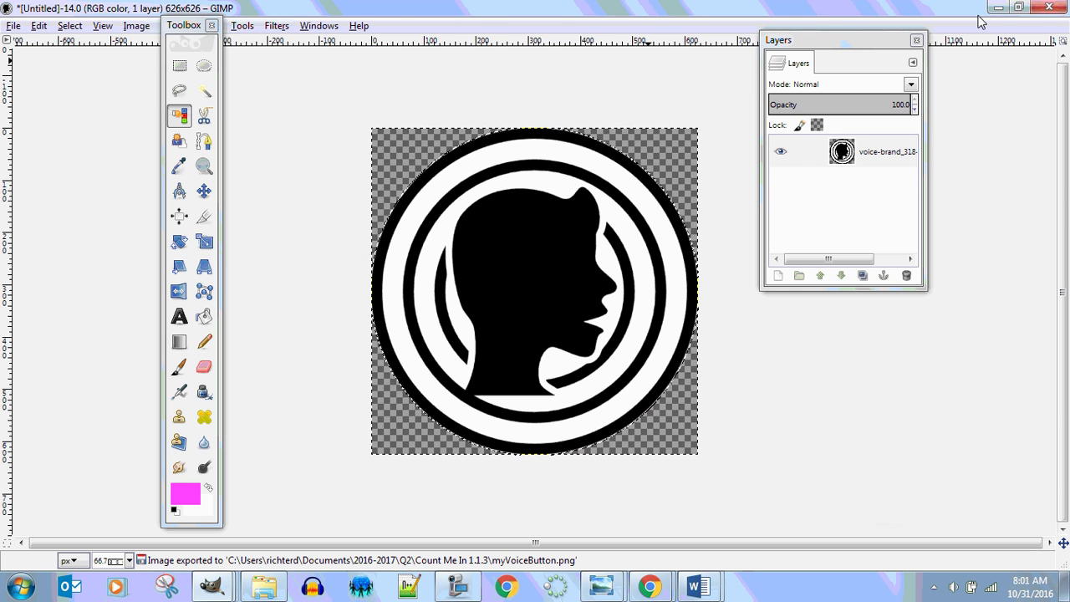
Switch to MIT App Inventor in Chrome and upload myResetButton.png as the image of btnReset.
left_click(997, 6)
left_click(999, 9)
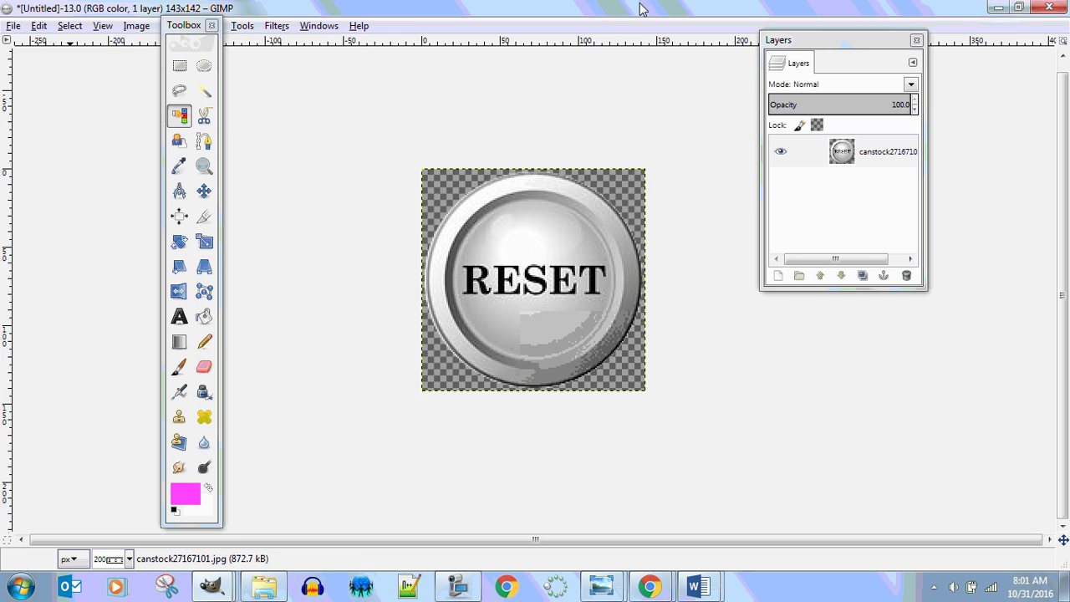
left_click(998, 7)
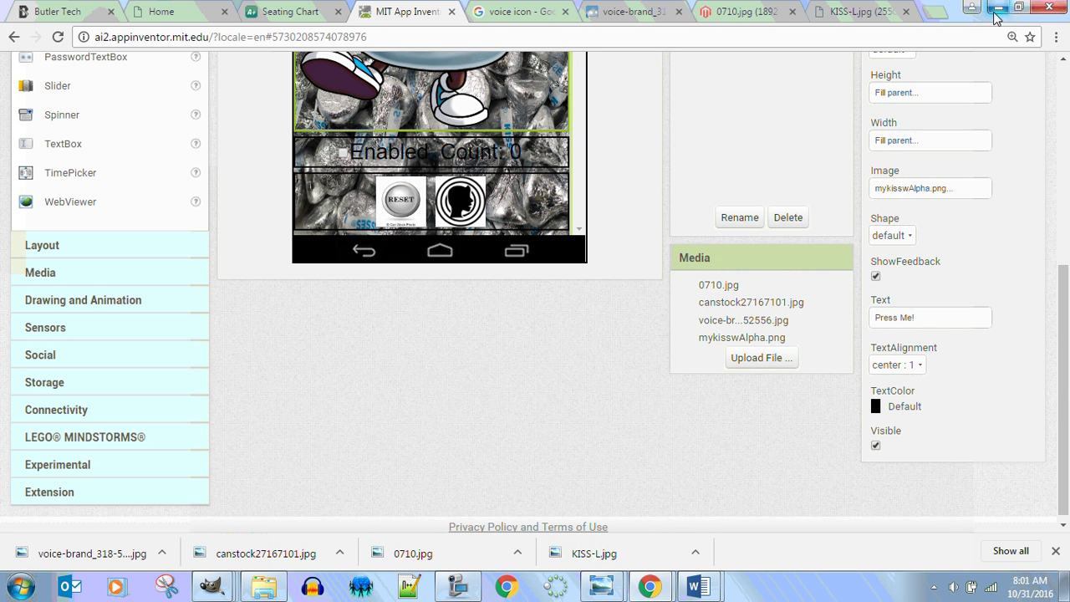
scroll(472, 426, "up", 2)
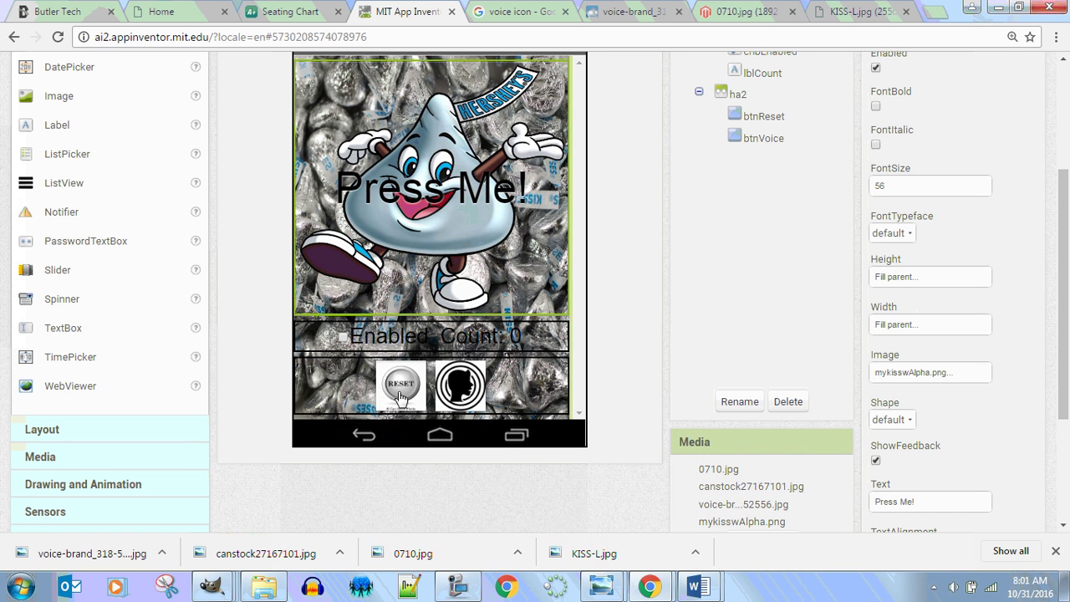
left_click(400, 392)
left_click(947, 375)
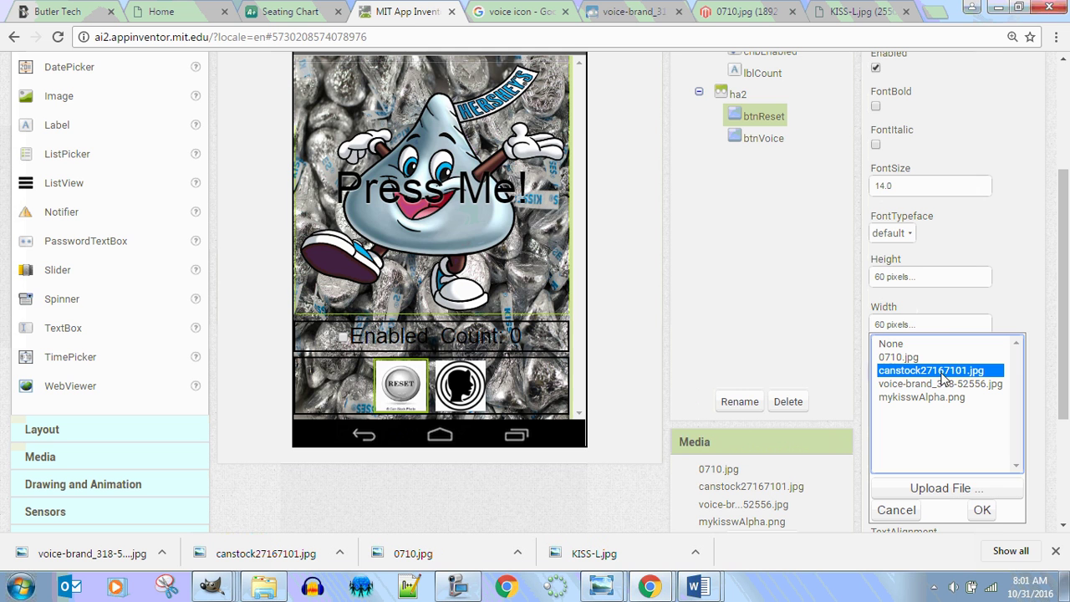
left_click(943, 491)
left_click(415, 205)
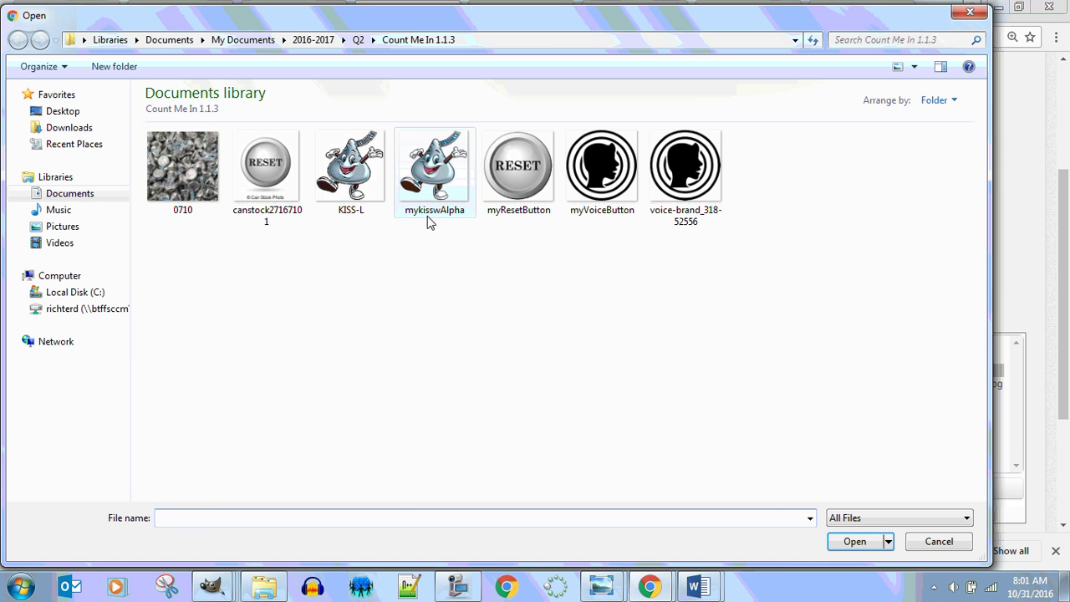
left_click(495, 178)
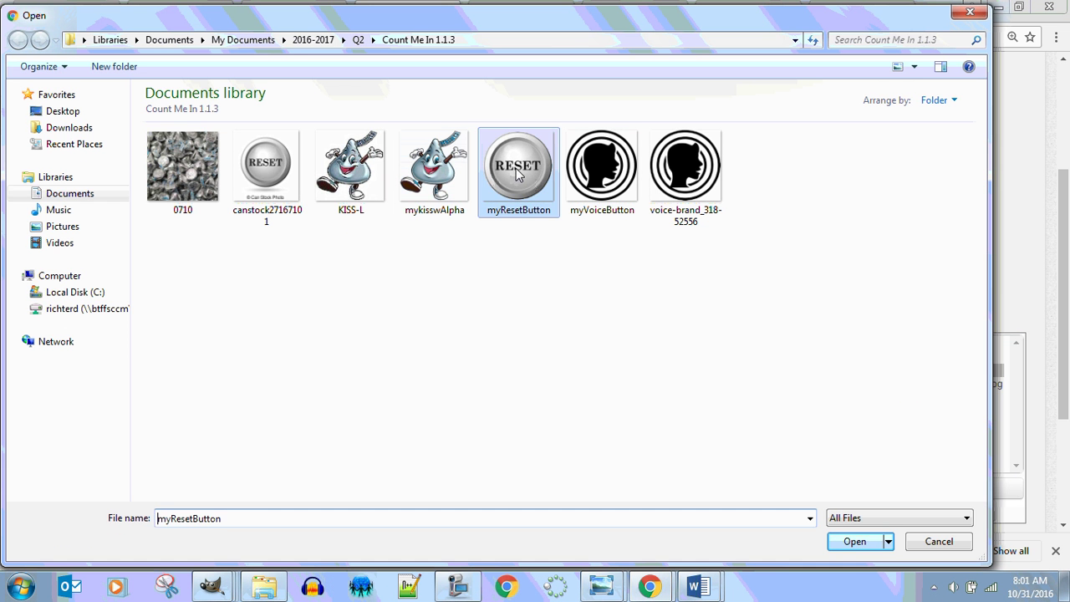
left_click(854, 542)
left_click(506, 239)
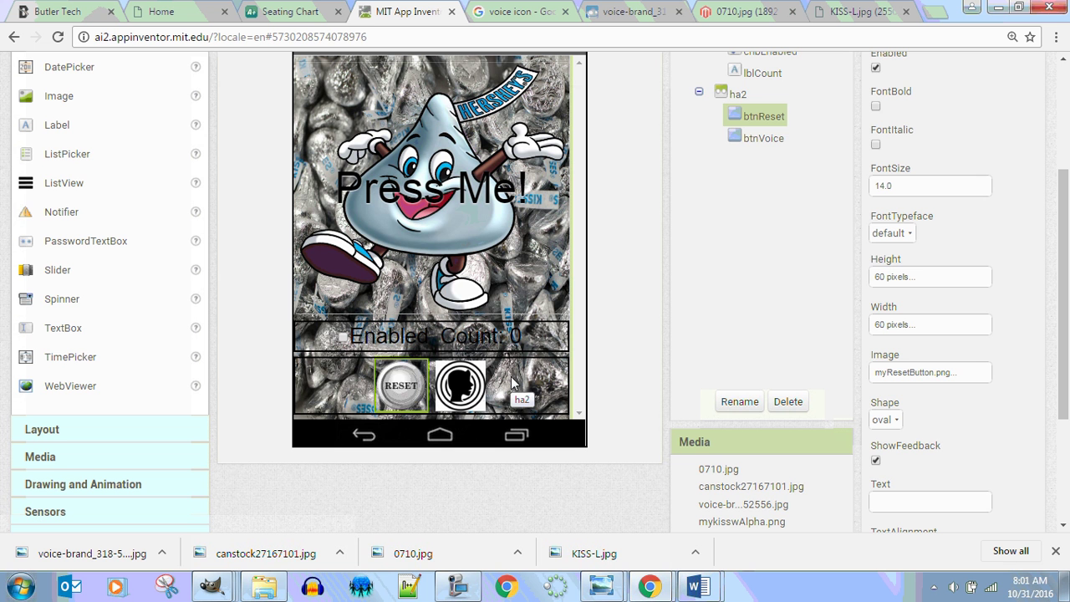
Upload myVoiceButton.png from the Count Me In 1.1.3 folder as the image of btnVoice.
left_click(474, 393)
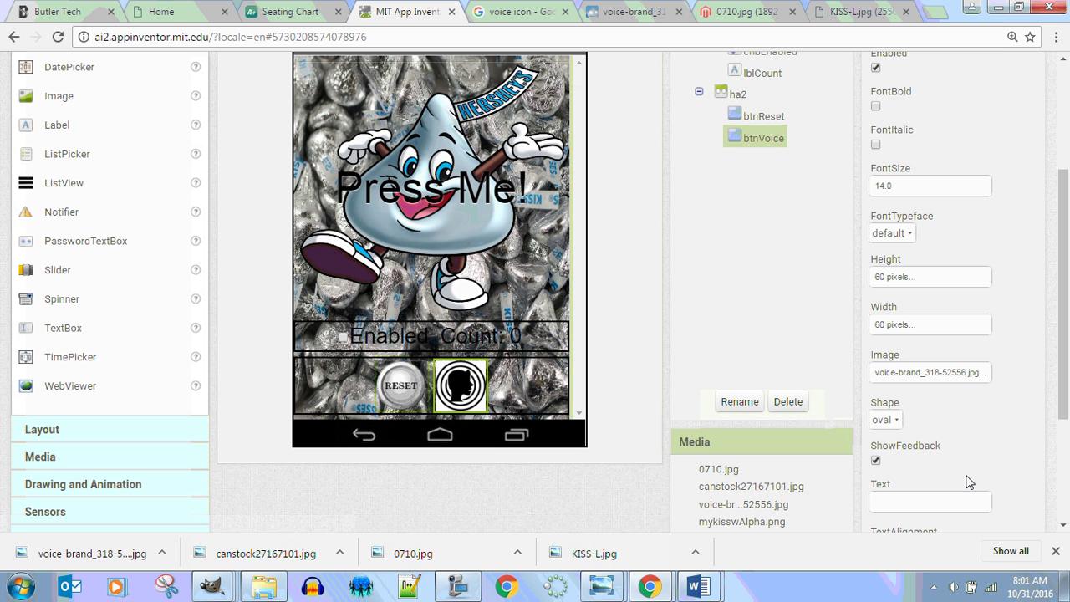
left_click(978, 373)
left_click(961, 494)
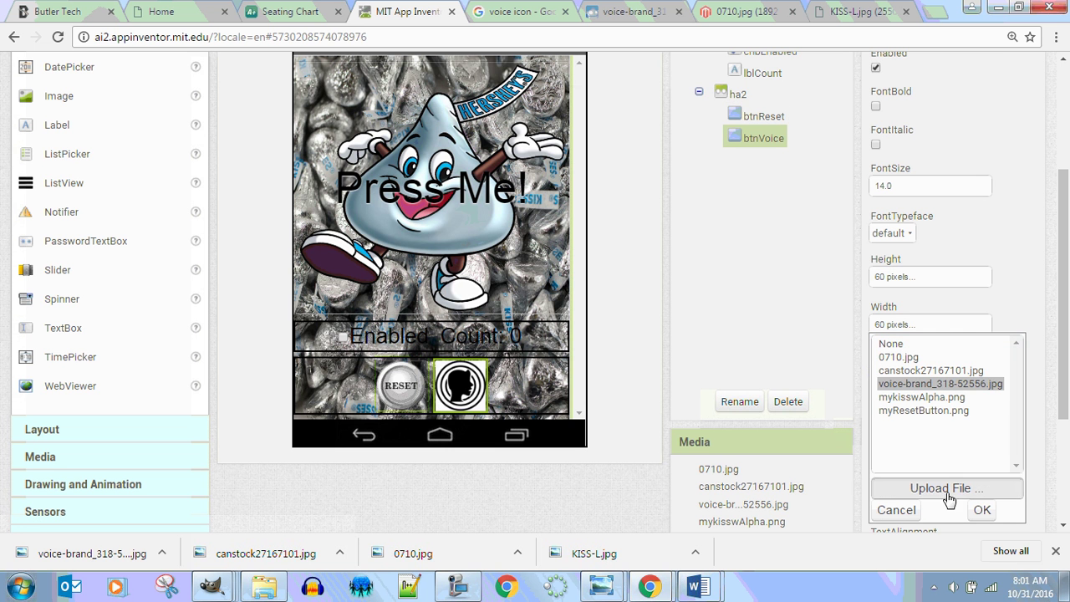
left_click(387, 196)
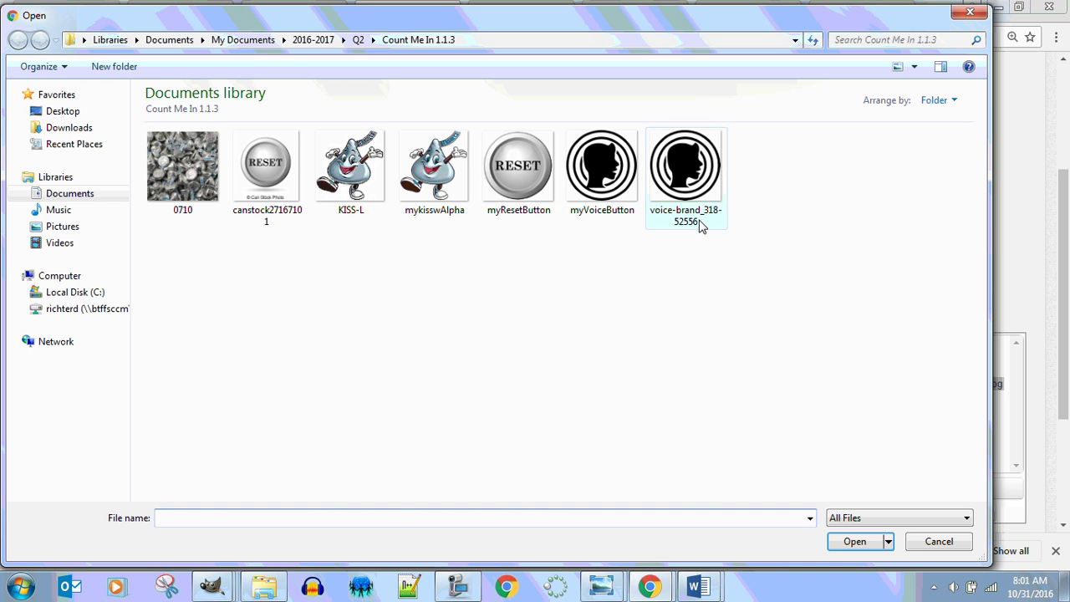
left_click(602, 167)
left_click(854, 541)
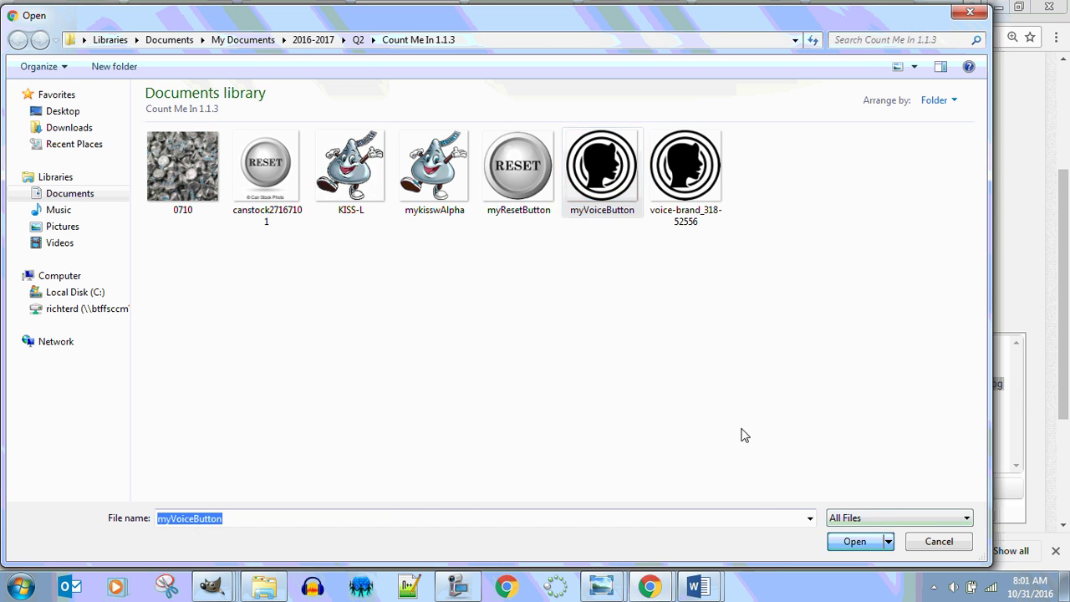
left_click(507, 239)
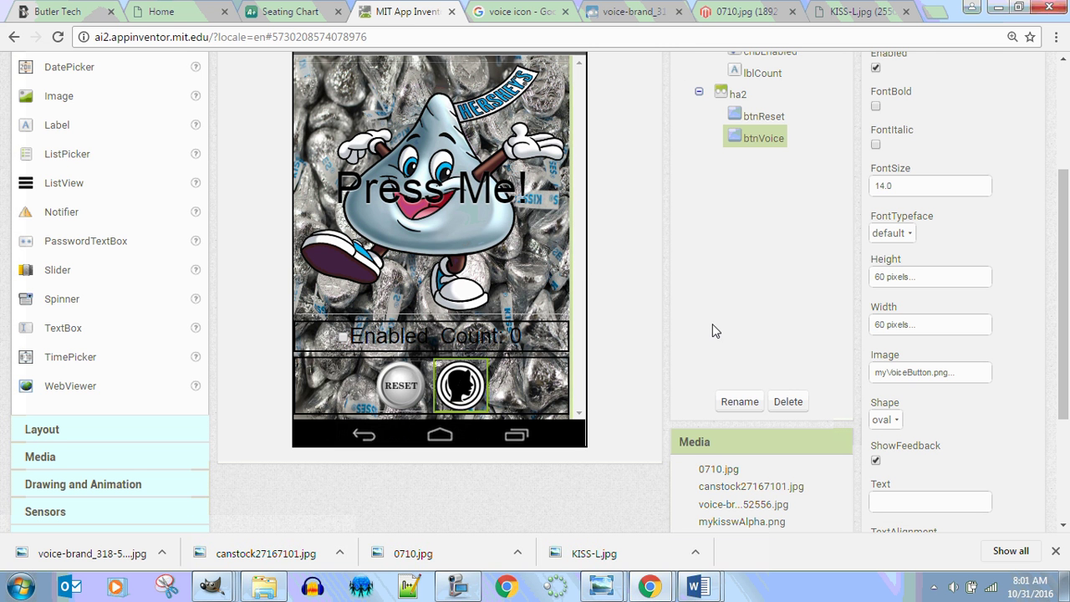
Set the text color of the count label lblCount to White.
left_click(402, 338)
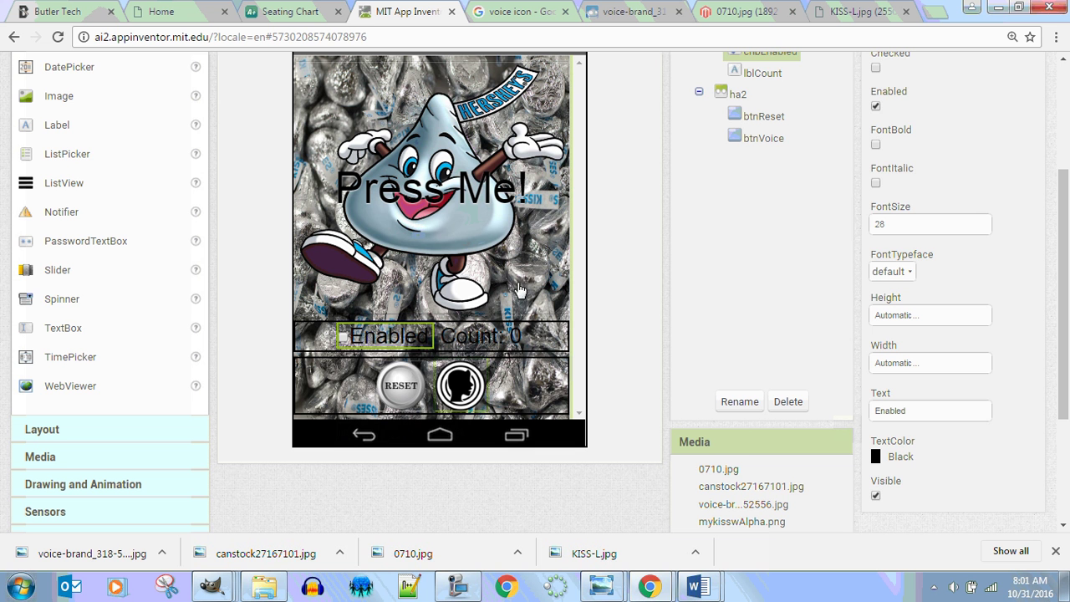
left_click(499, 349)
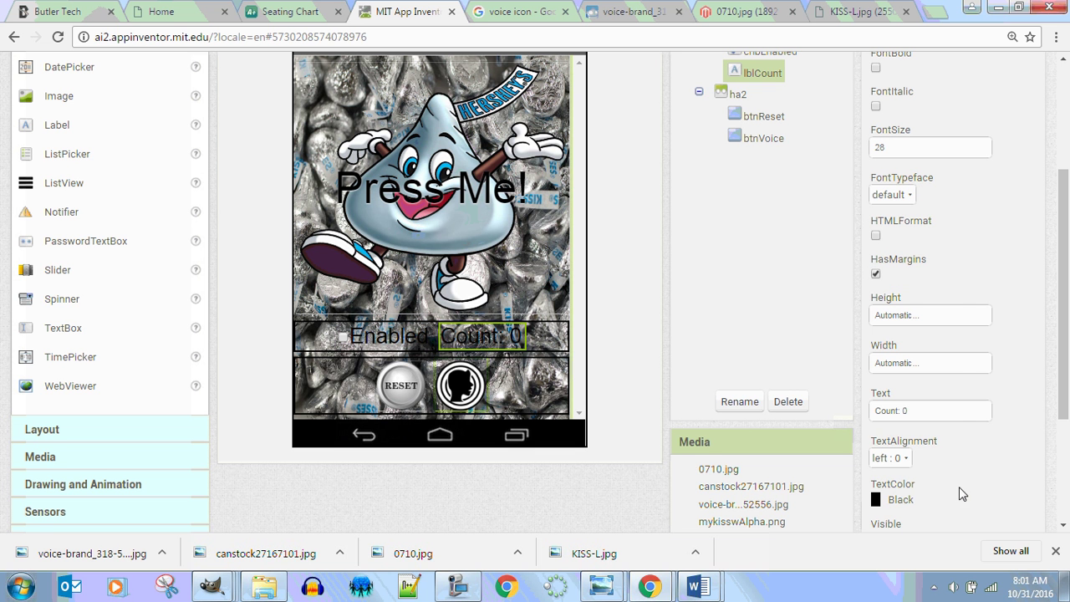
left_click(886, 499)
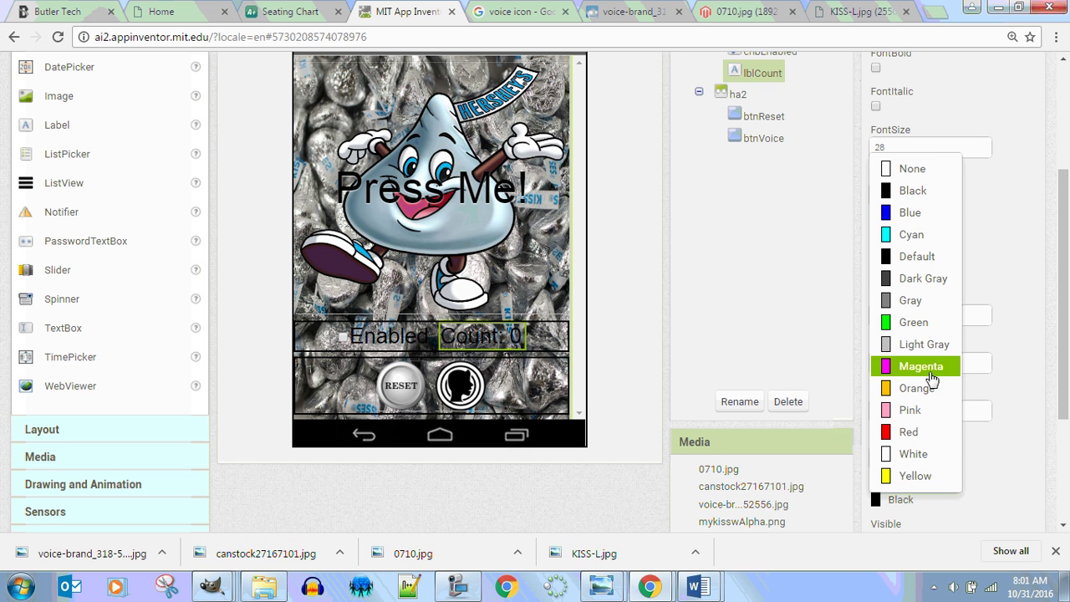
left_click(919, 453)
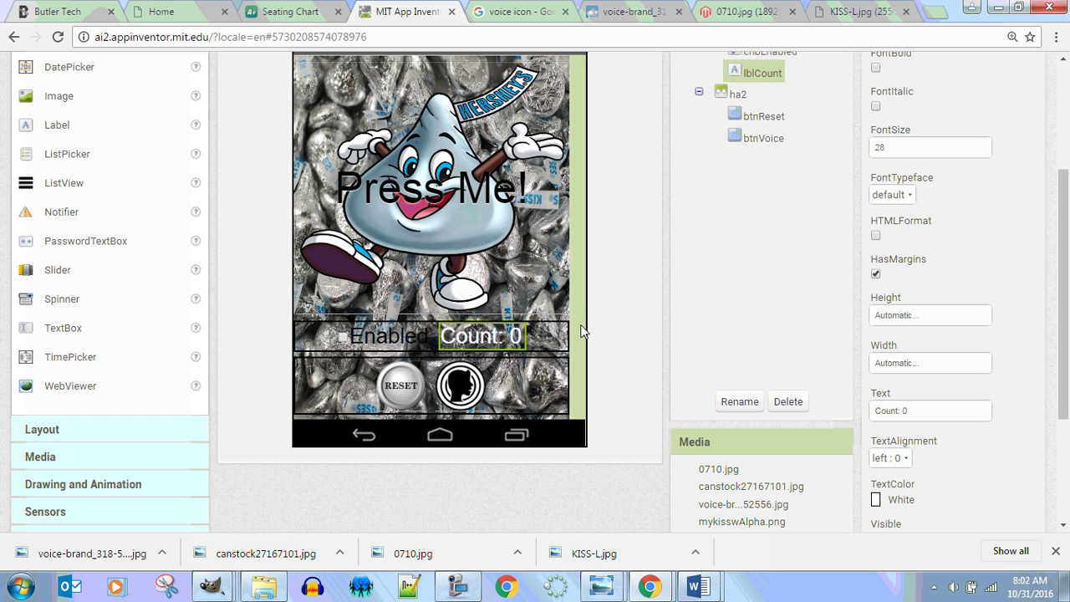
left_click(659, 418)
Set the text color of the chbEnabled checkbox to Cyan.
left_click(389, 337)
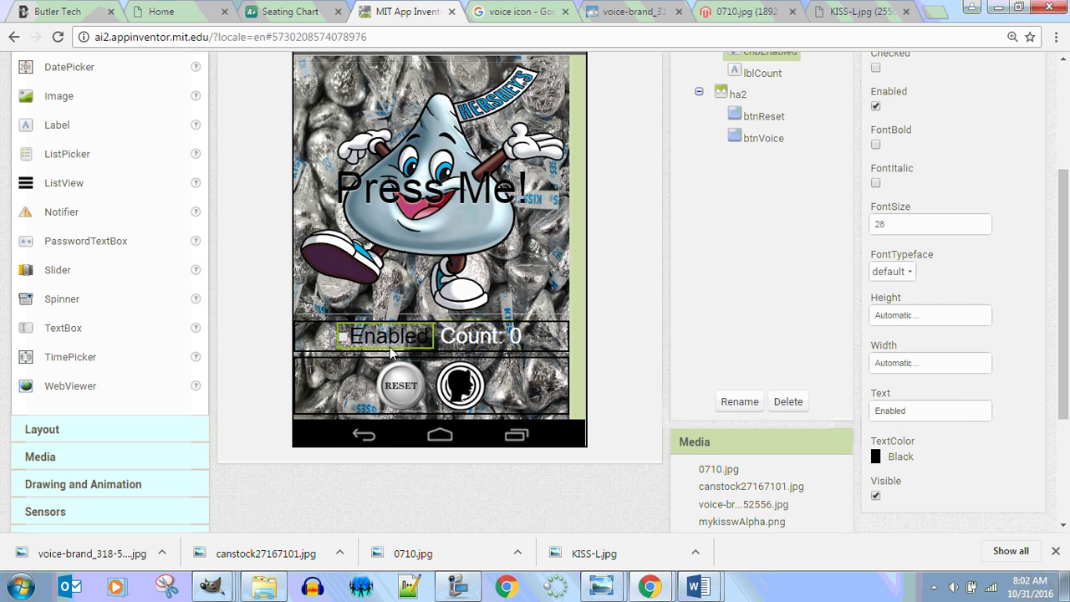
left_click(900, 462)
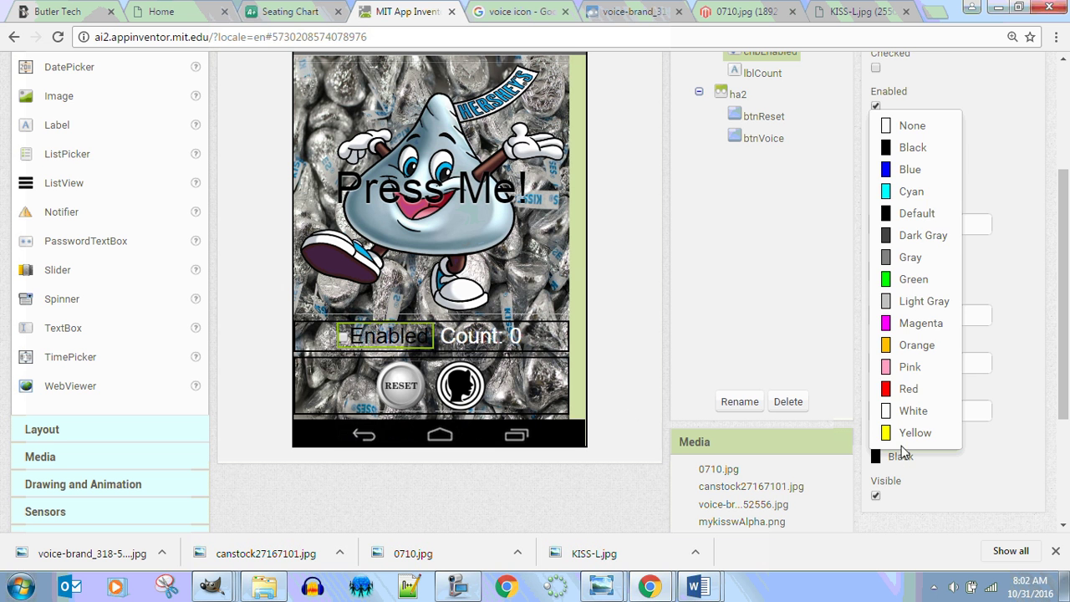
left_click(905, 195)
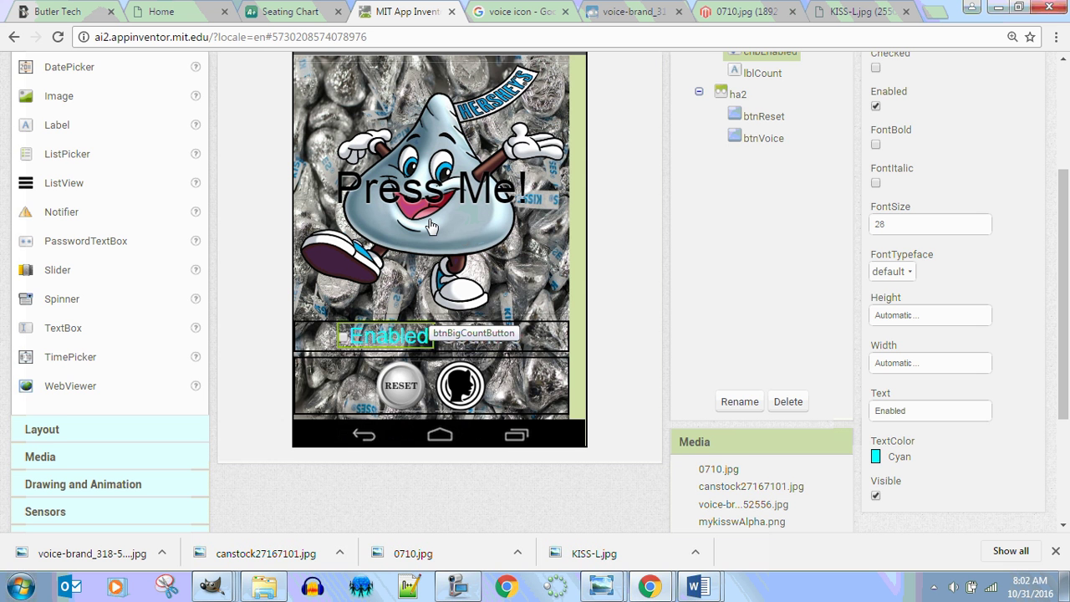
left_click_drag(1060, 343, 1066, 380)
Switch to the kiss image in GIMP, sample the HERSHEY'S banner blue and examine its RGB values in the foreground color settings.
mouse_move(211, 586)
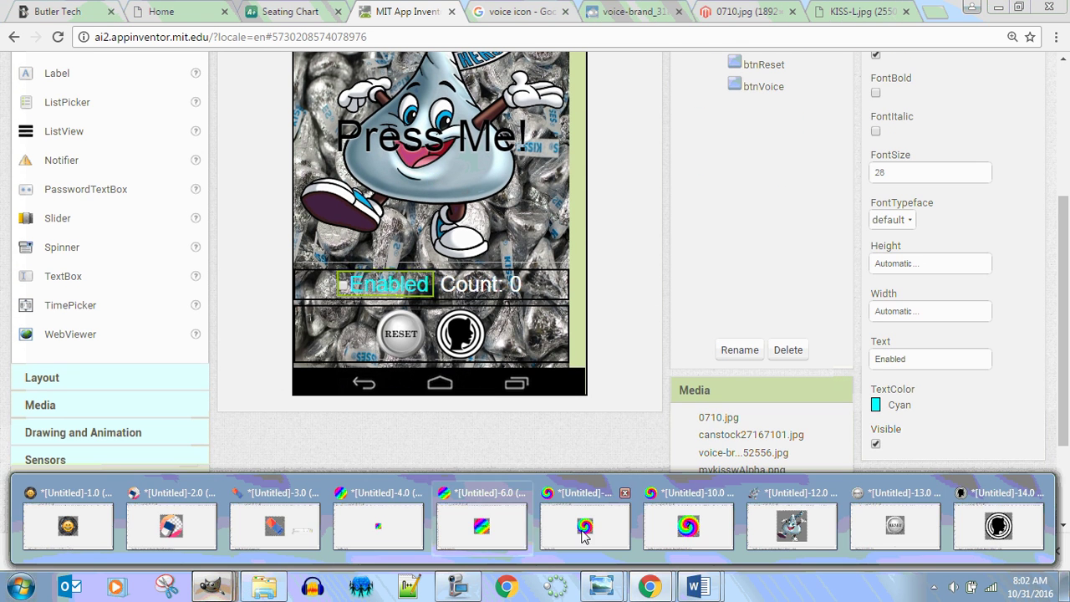
left_click(810, 531)
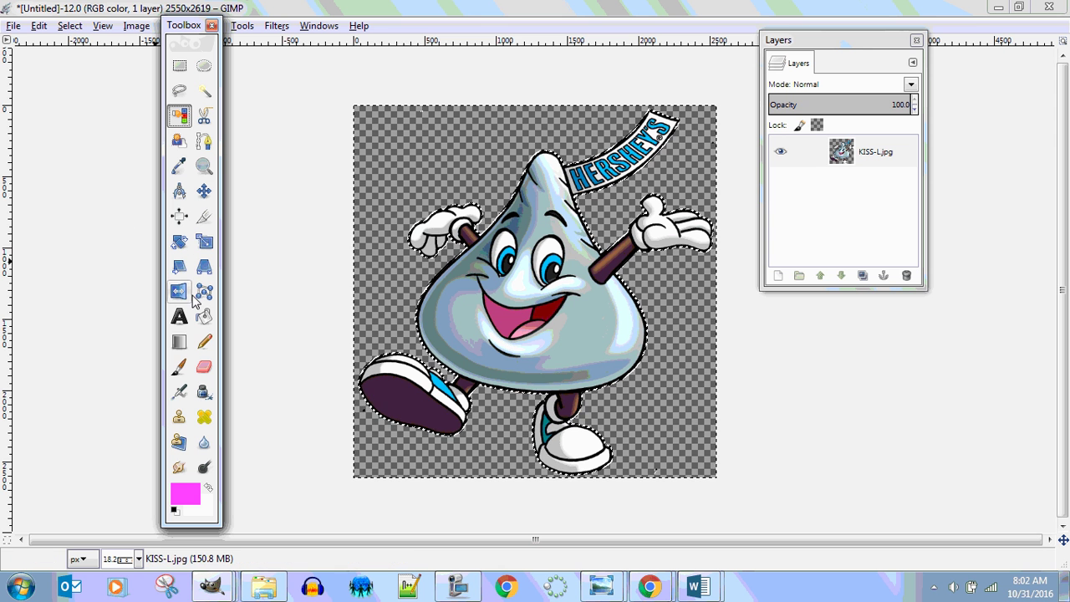
left_click(181, 166)
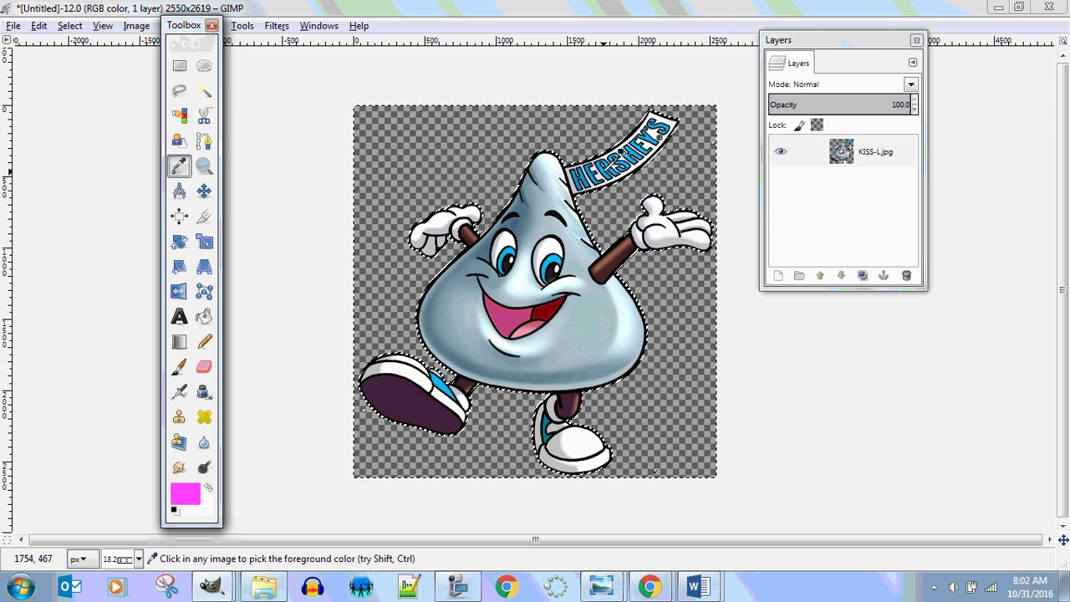
left_click(609, 166)
left_click(180, 500)
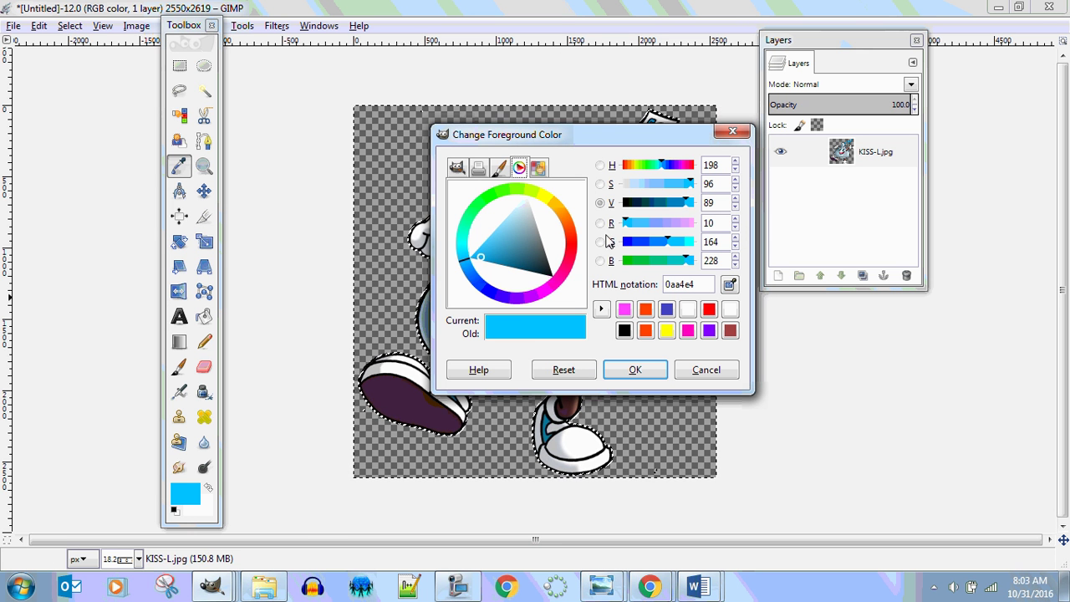
left_click_drag(610, 134, 647, 349)
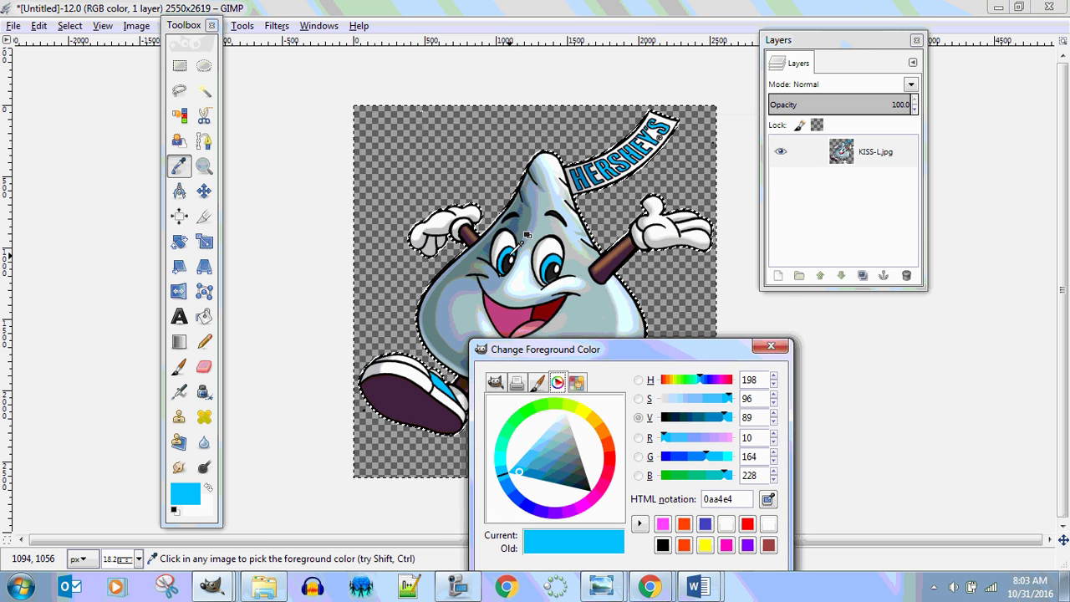
left_click(515, 249)
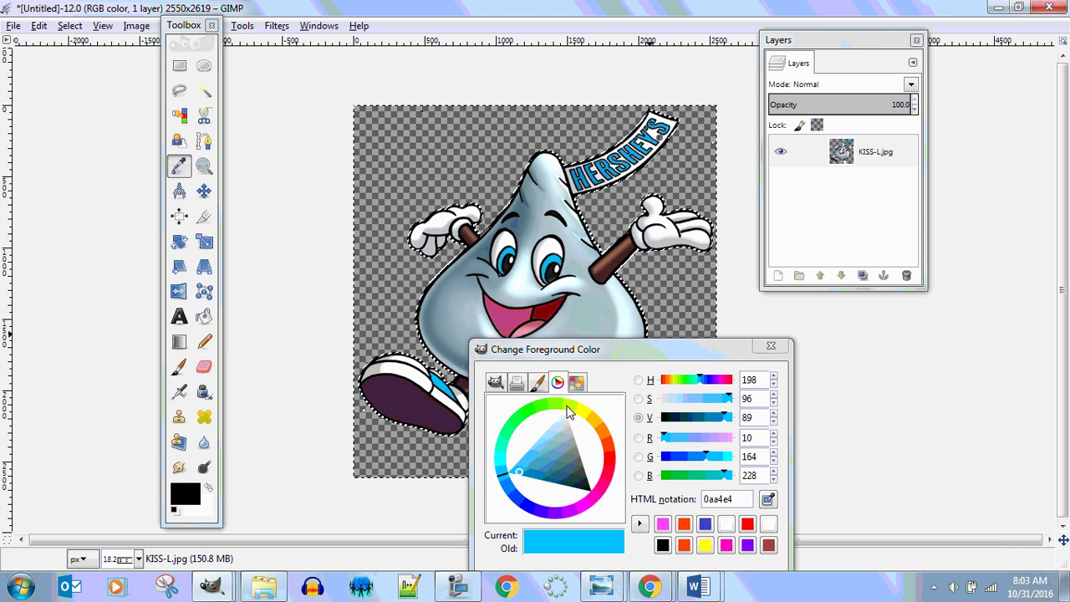
left_click_drag(634, 343, 641, 191)
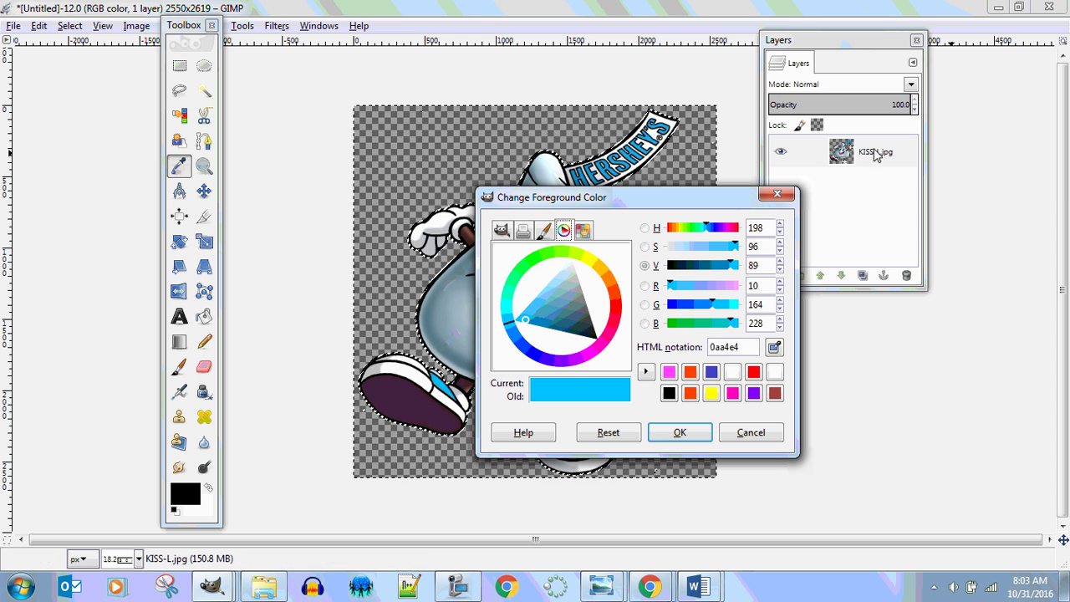
Return to MIT App Inventor, open the blocks editor and add a when Screen1.Initialize event block to the workspace.
left_click(998, 8)
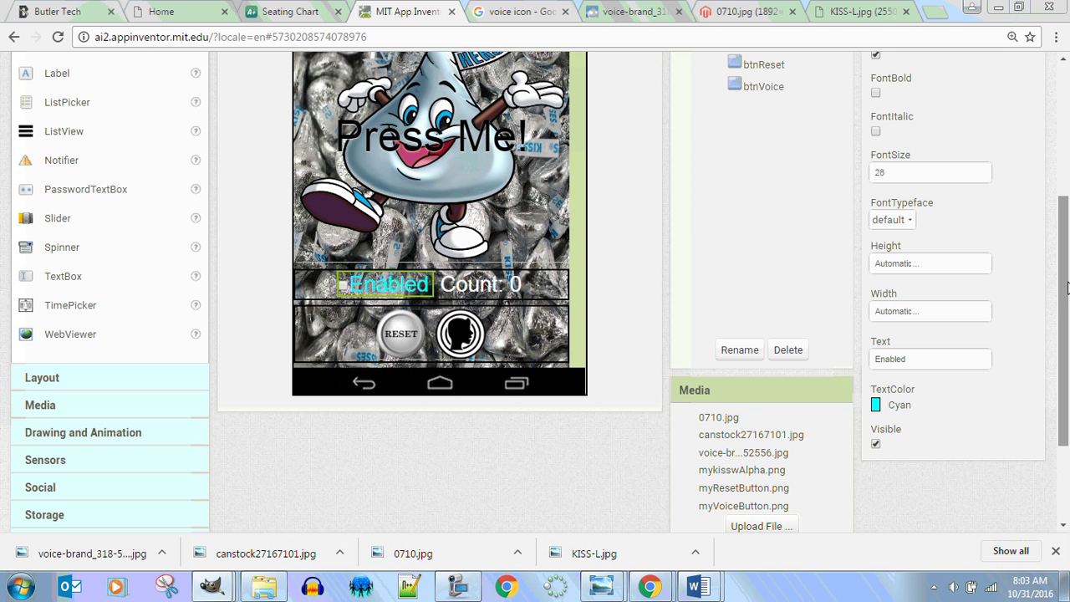
scroll(958, 146, "up", 3)
scroll(1030, 76, "up", 1)
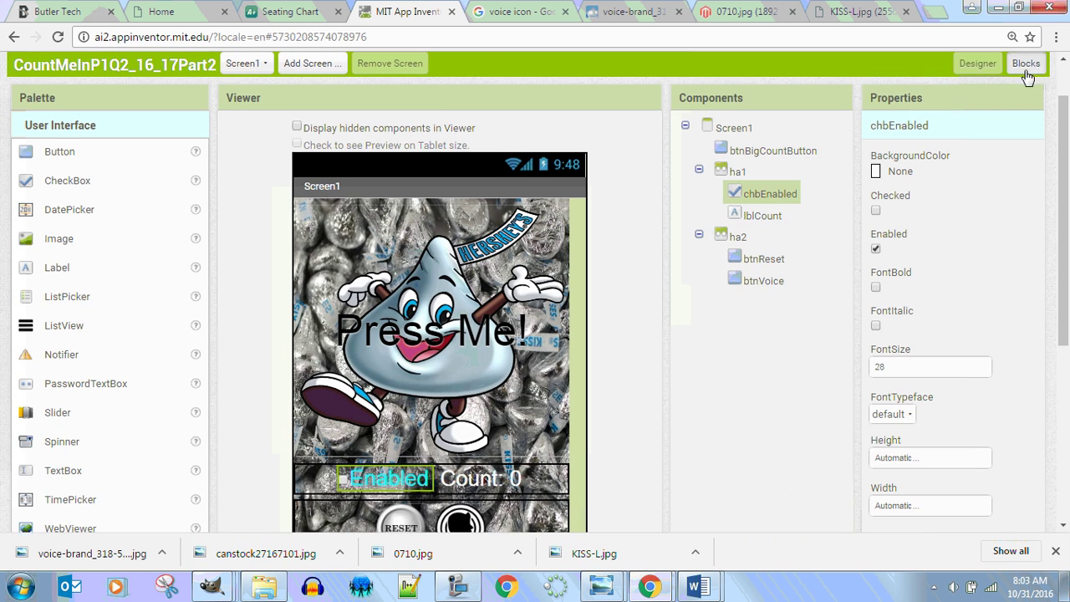
left_click(1027, 64)
left_click(88, 323)
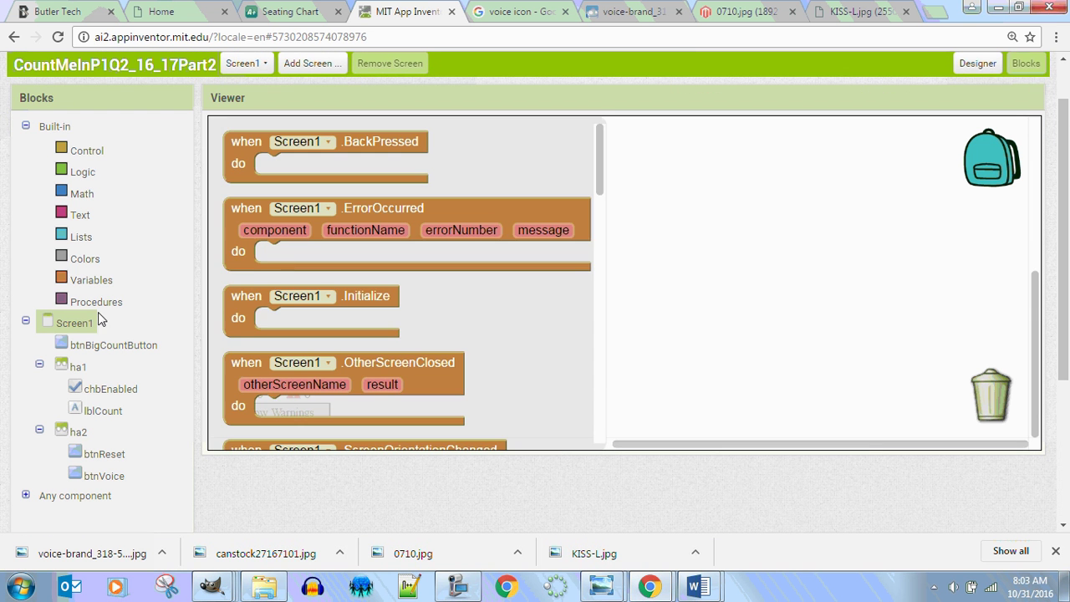
left_click_drag(237, 313, 306, 199)
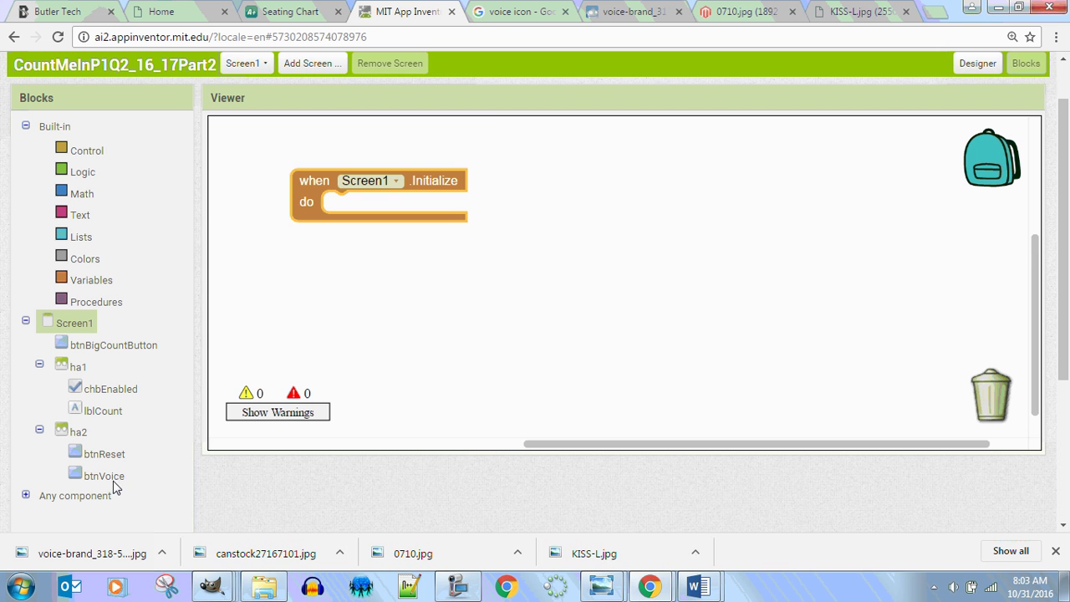
Place a set chbEnabled.TextColor block inside the Screen1.Initialize event and attach a make color block to it.
left_click(100, 409)
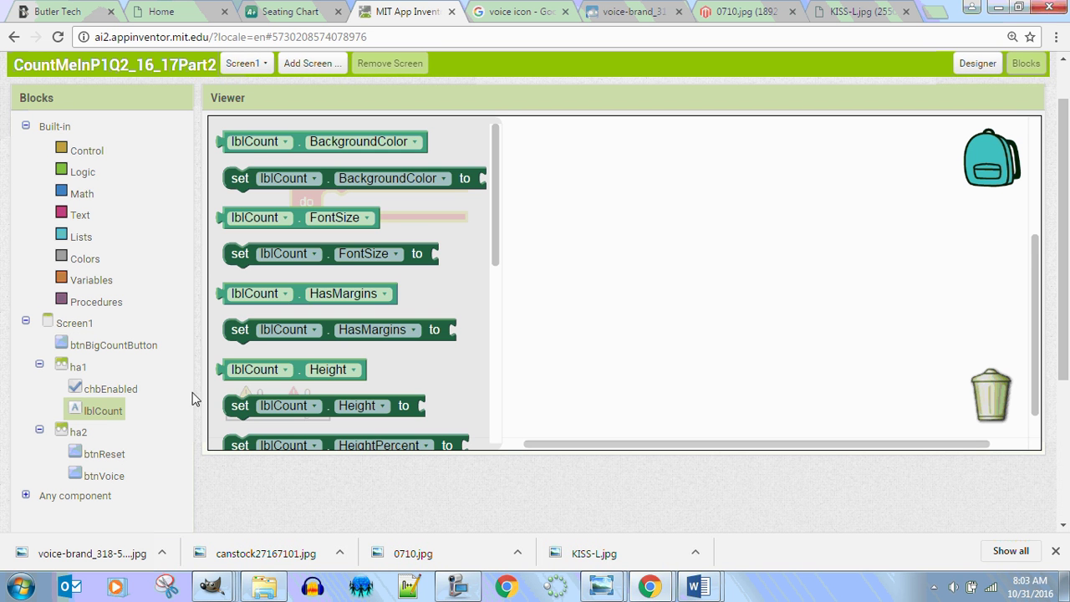
left_click(123, 393)
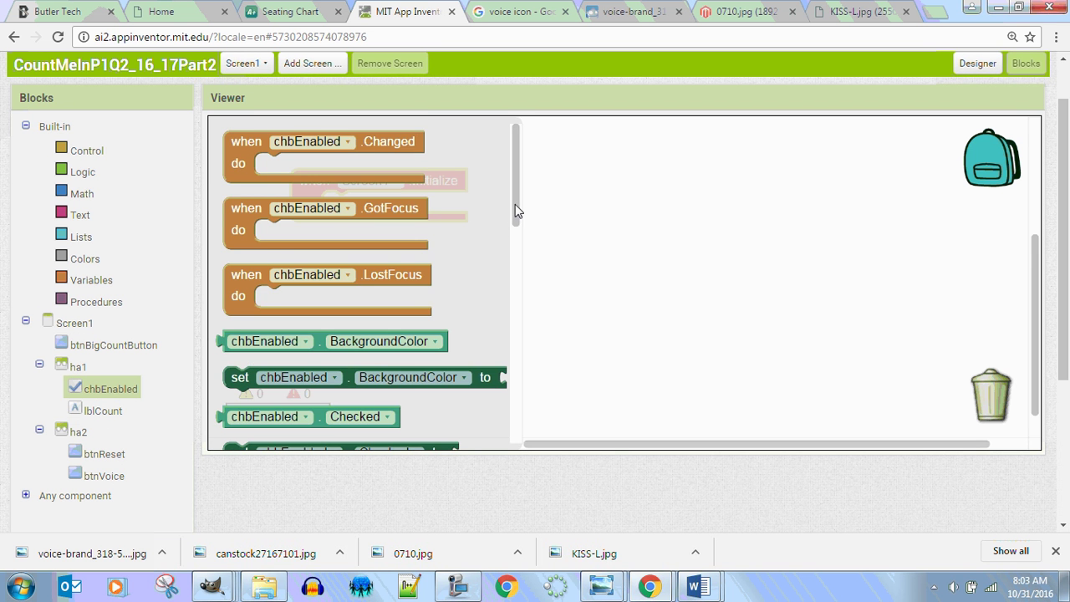
left_click_drag(516, 210, 525, 380)
left_click_drag(303, 333, 430, 208)
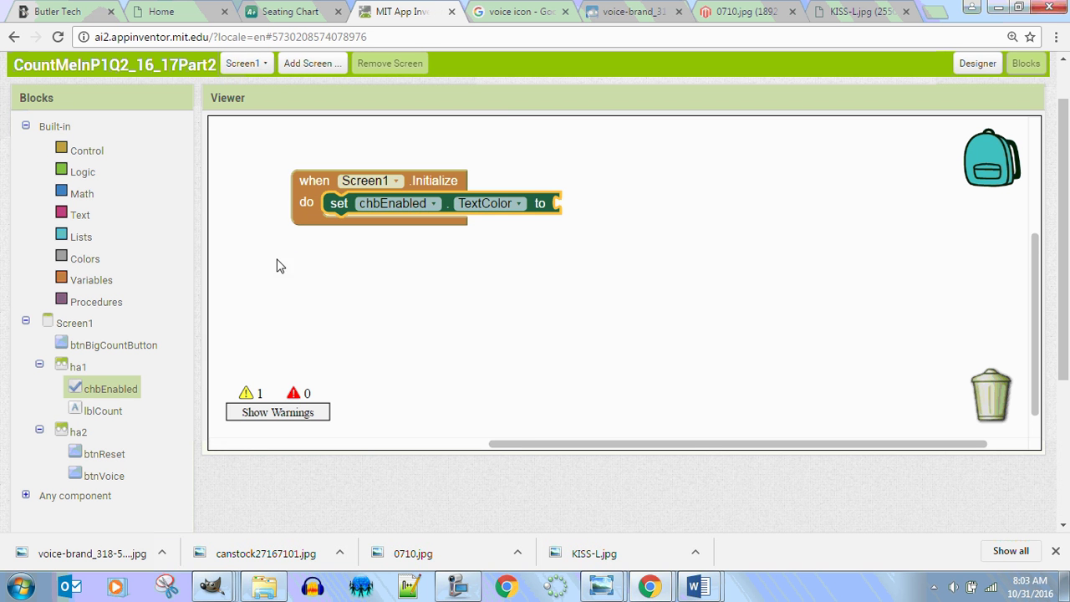
left_click(75, 241)
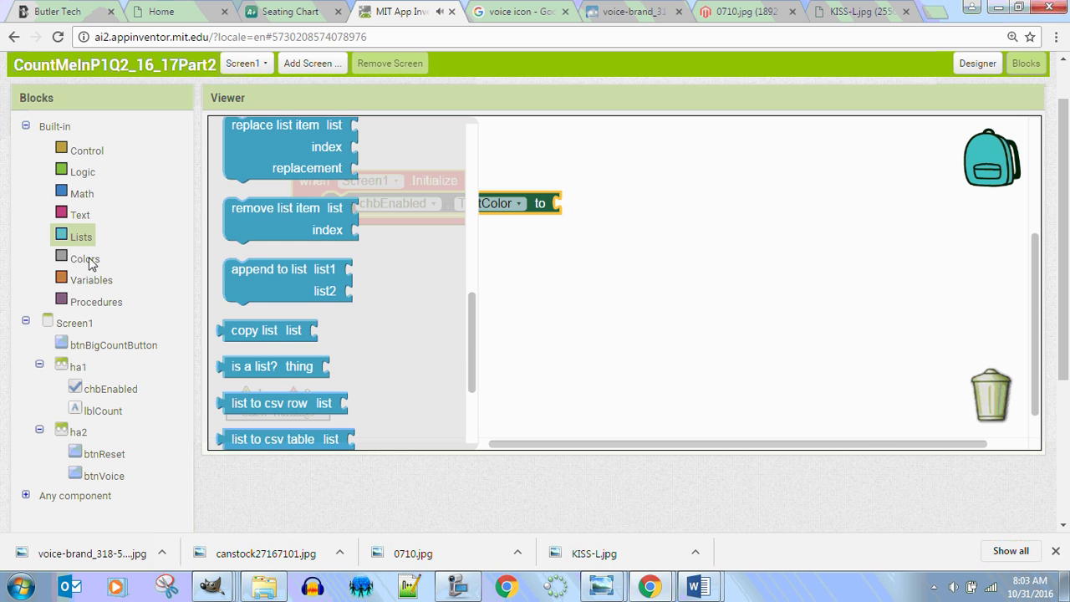
left_click(81, 259)
left_click_drag(288, 354, 630, 208)
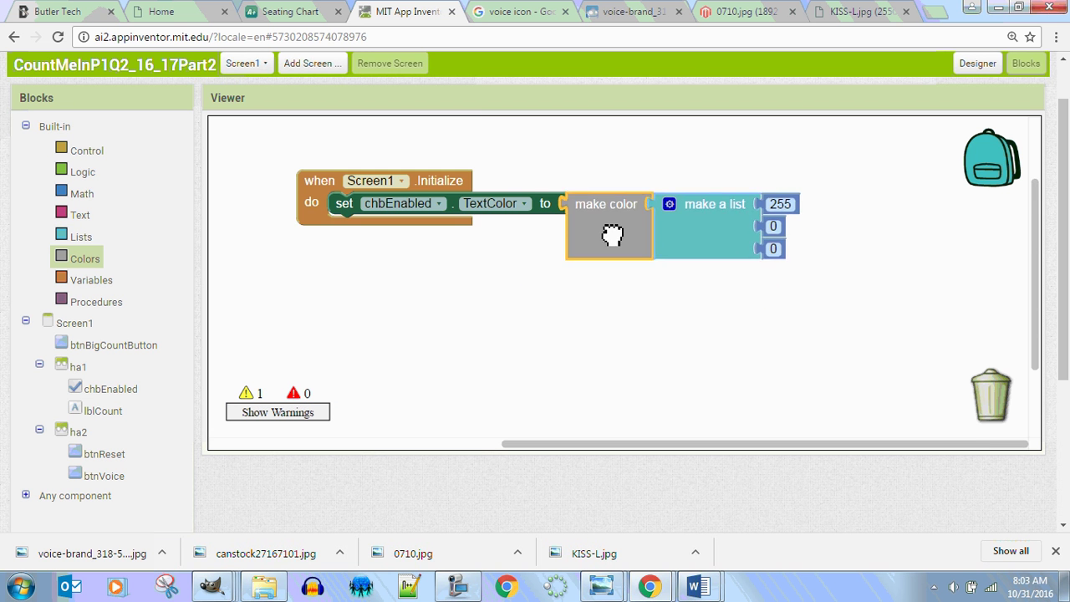
Set the three values in the make color list to 10, 164 and 228.
left_click(786, 207)
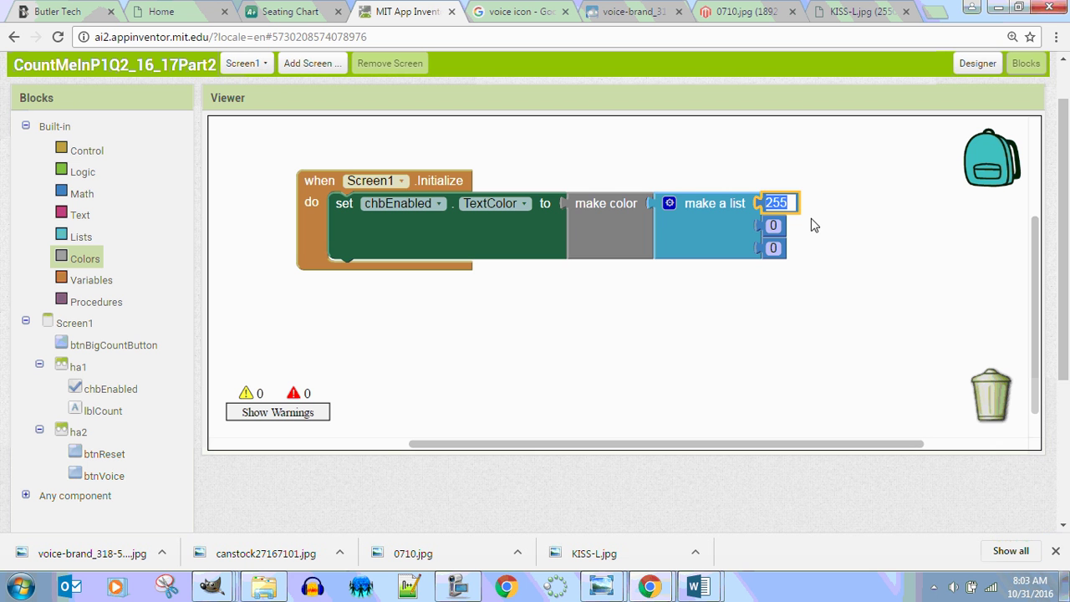
type("10")
left_click(775, 226)
type("164")
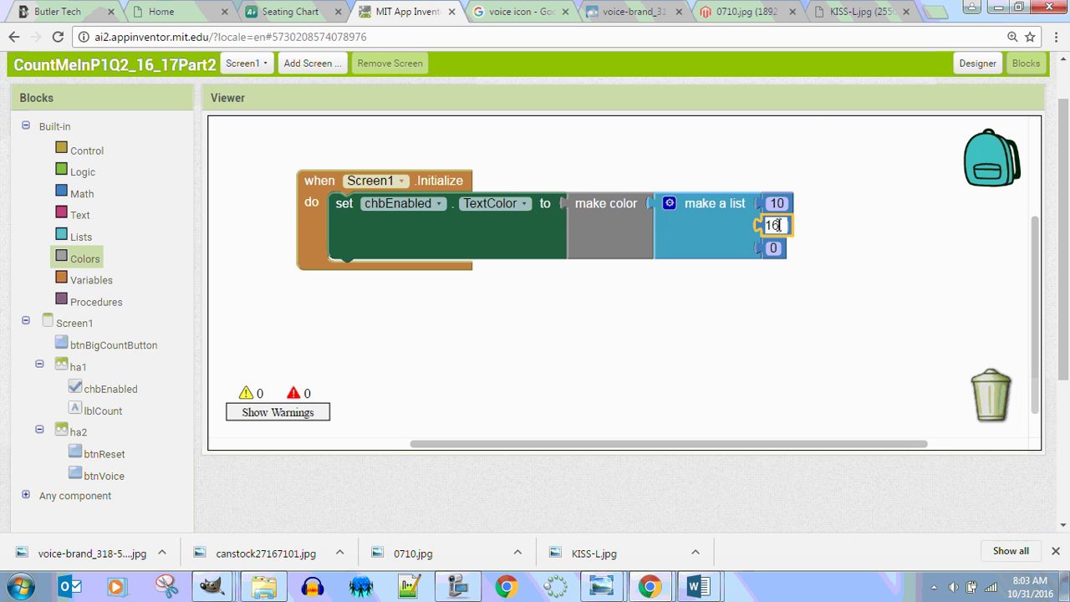
left_click(774, 248)
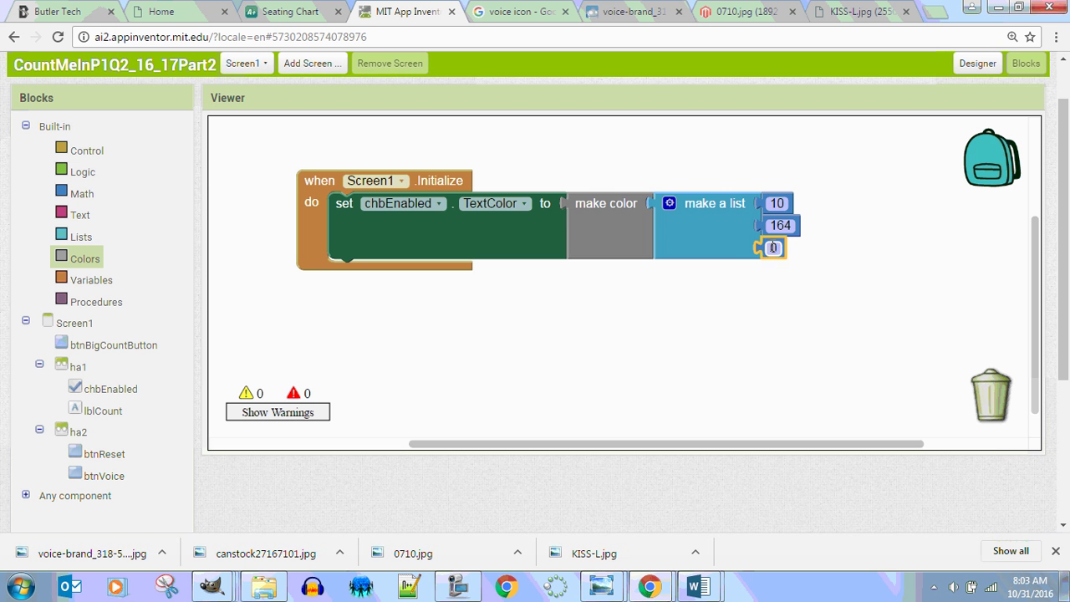
type("228")
Go back to the designer view and add a TextToSpeech component to Screen1.
left_click(972, 70)
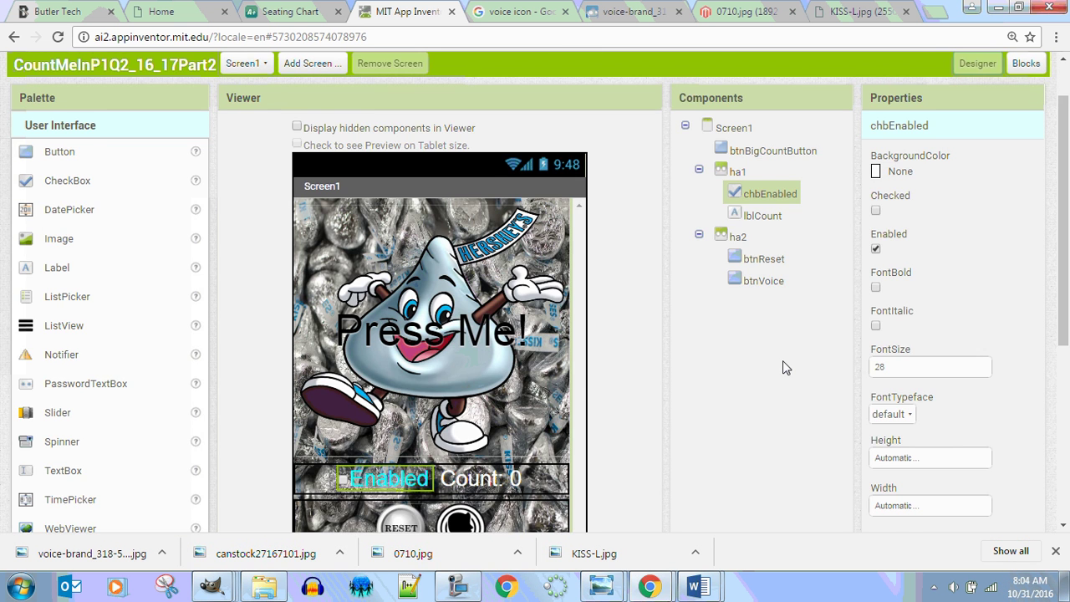
scroll(783, 361, "down", 2)
scroll(782, 360, "up", 1)
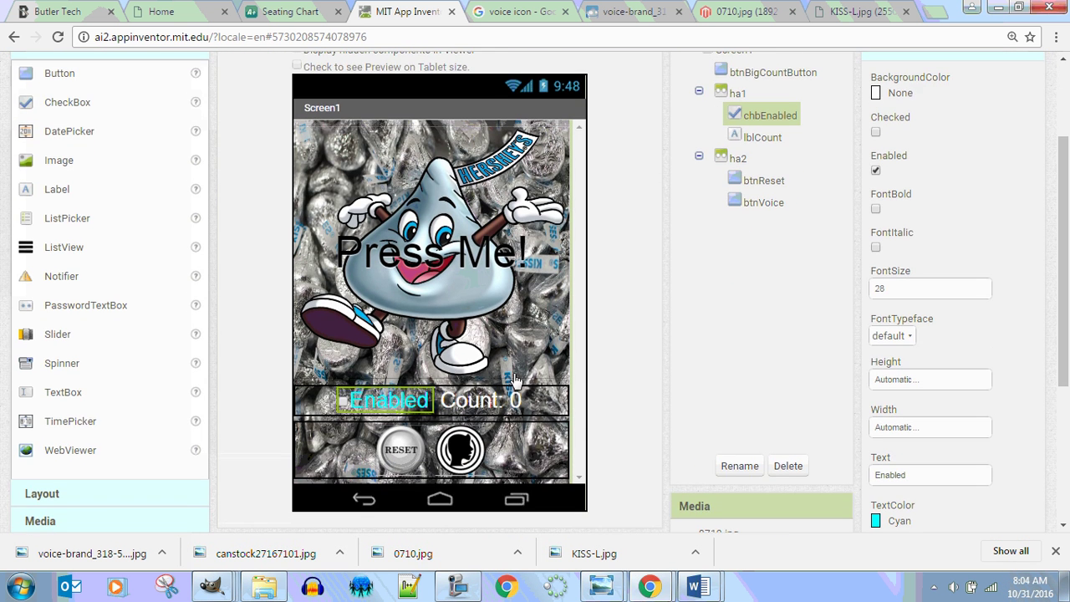
scroll(83, 377, "down", 2)
left_click(38, 368)
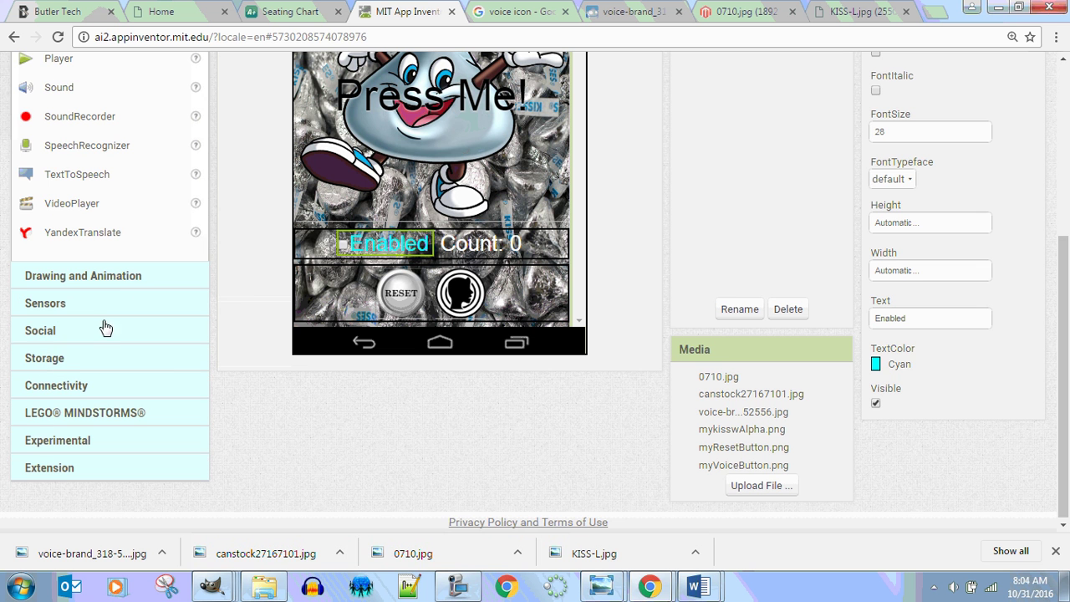
left_click_drag(84, 177, 418, 234)
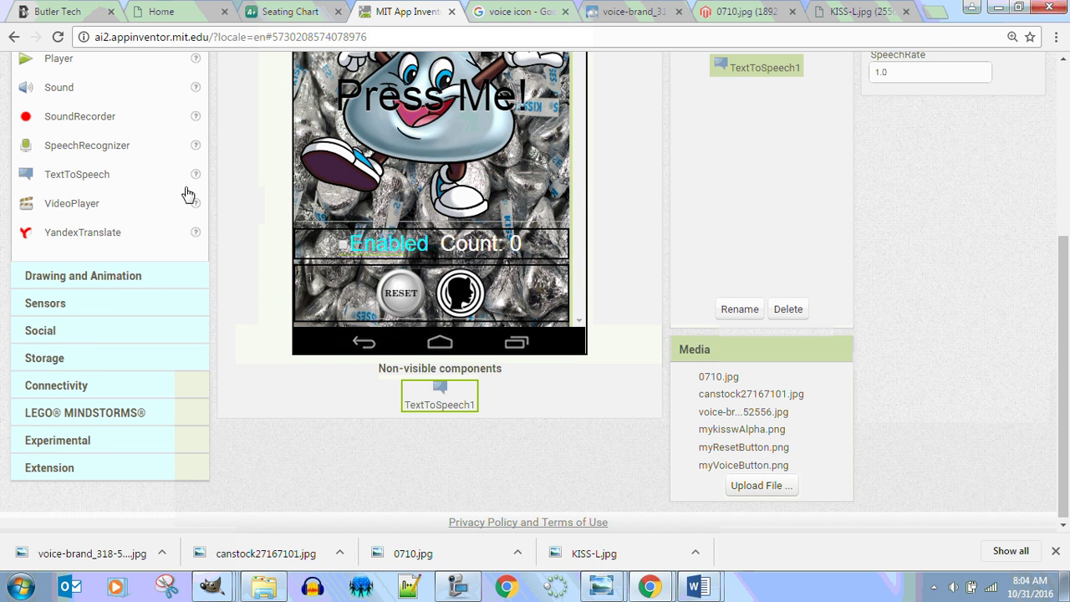
Add a SpeechRecognizer and a Sound component to Screen1.
left_click_drag(94, 146, 402, 194)
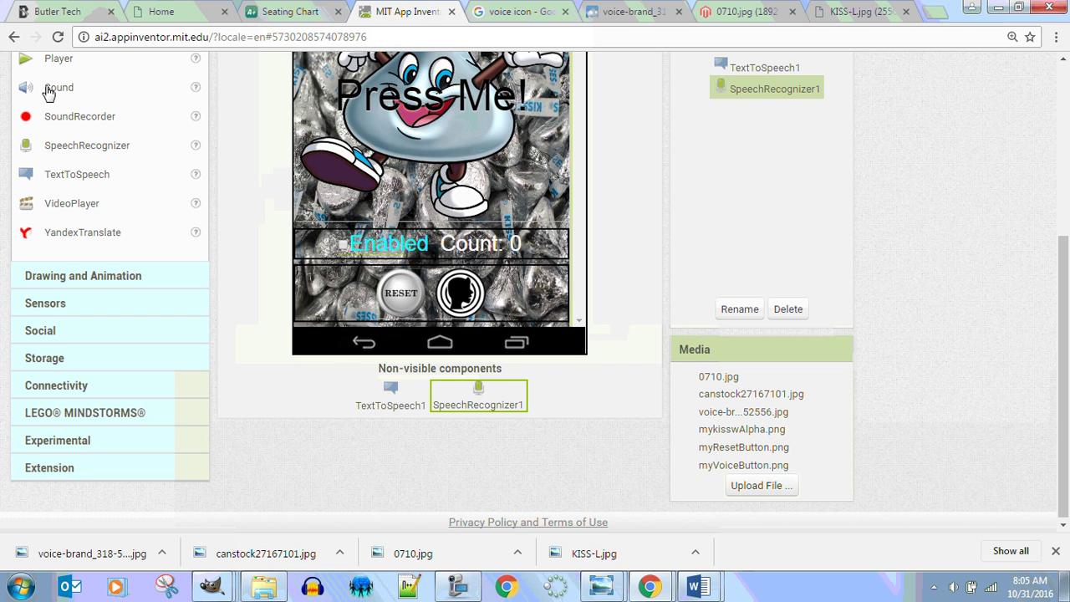
left_click_drag(50, 92, 388, 190)
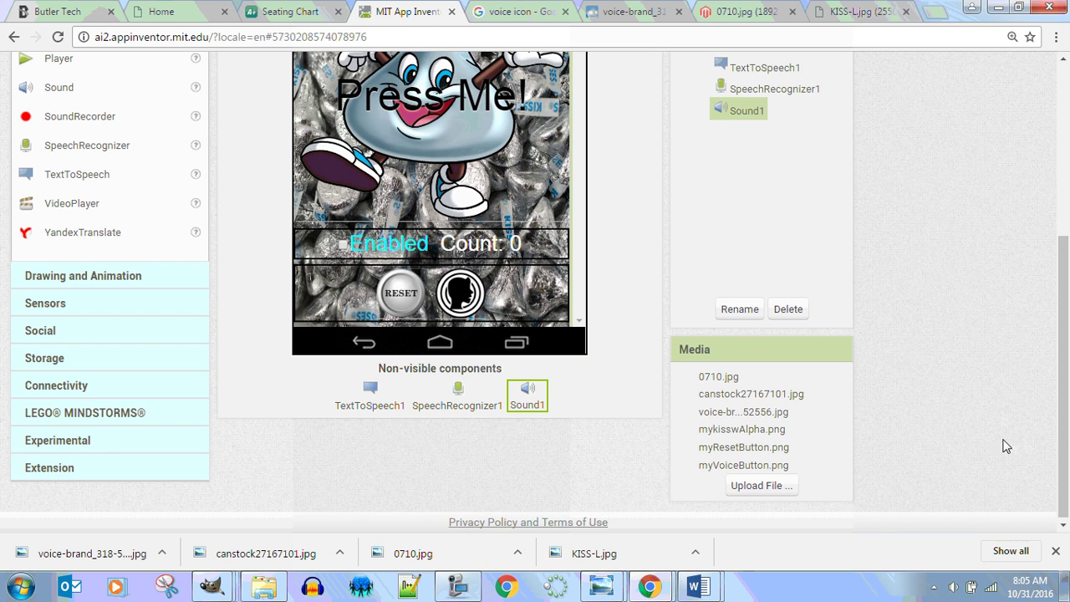
left_click_drag(1063, 401, 1037, 227)
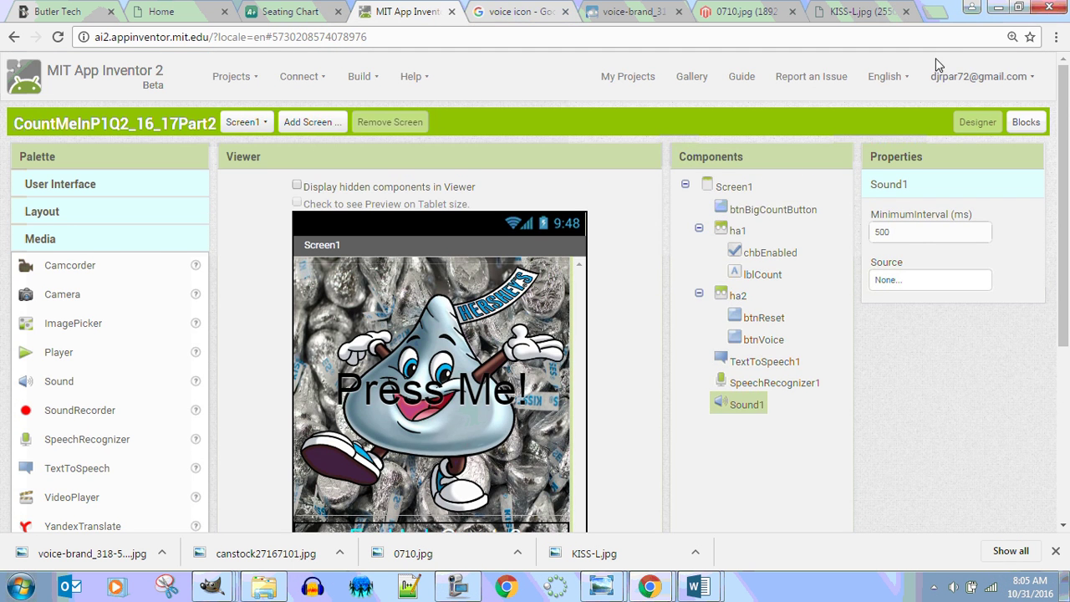
Search Google for "smiley face" in a new browser tab and show the image results.
left_click(937, 11)
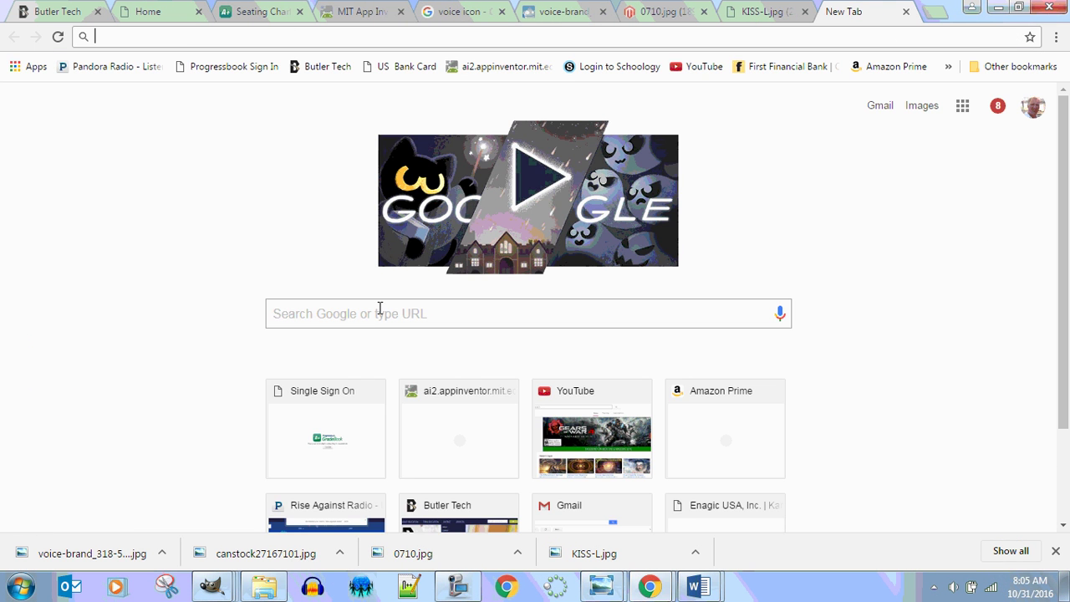
left_click(369, 313)
type("sm")
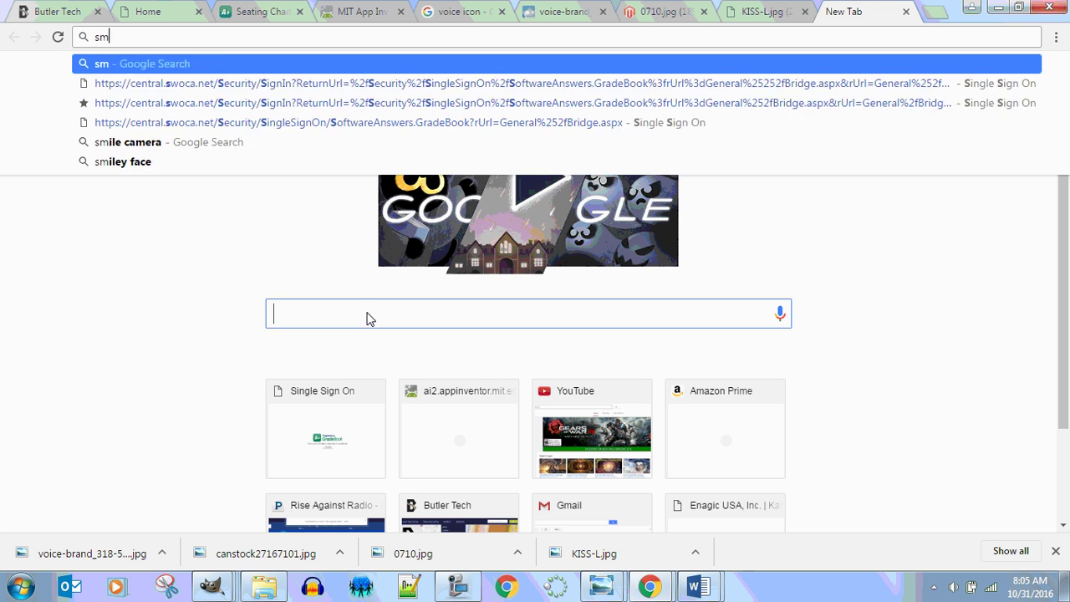
type("iley face")
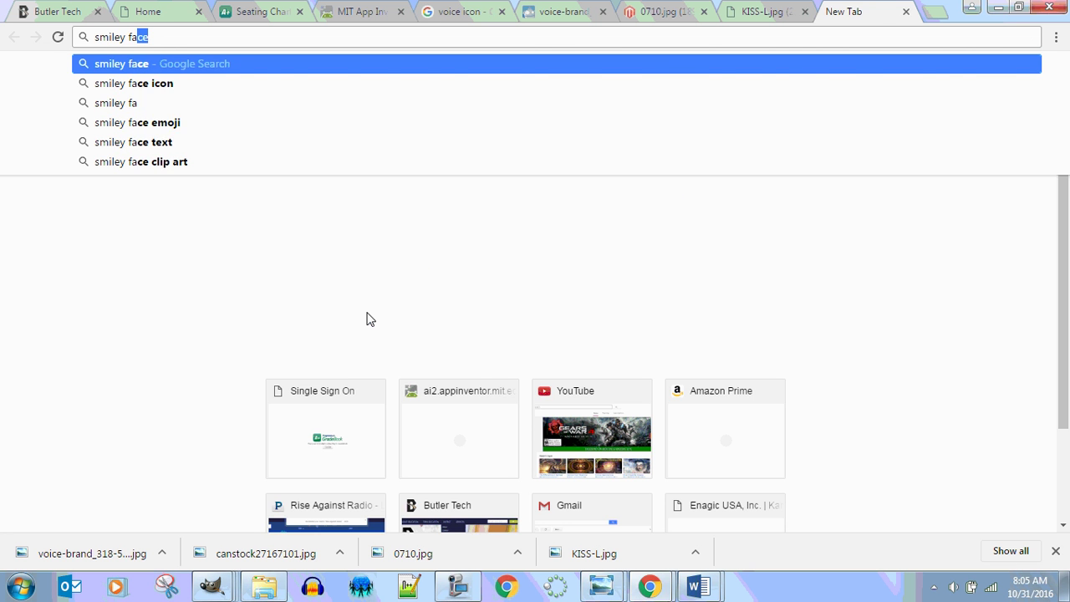
key("Return")
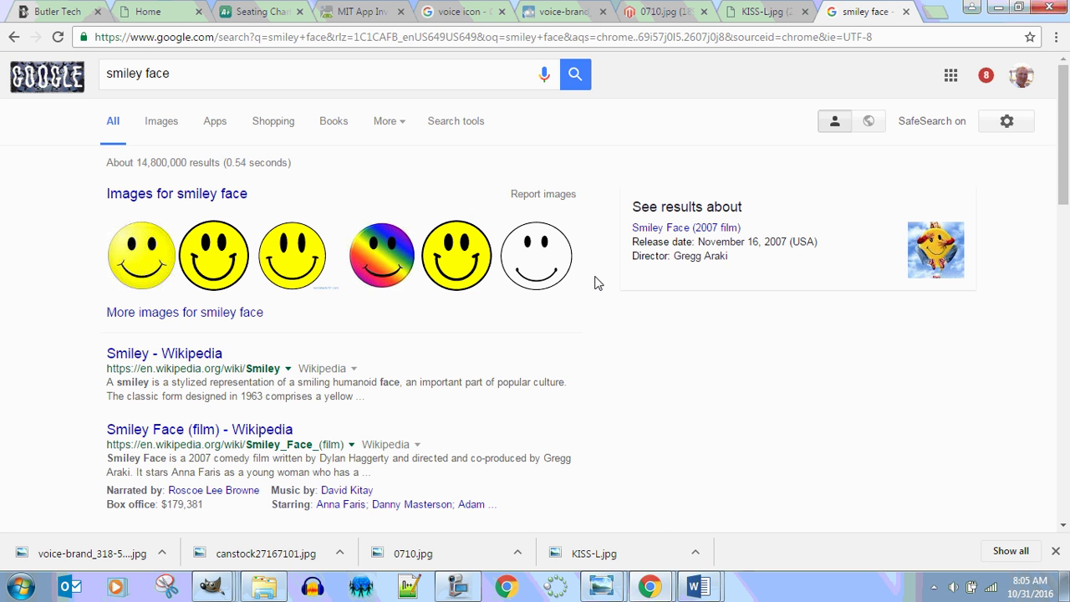
scroll(594, 282, "down", 3)
scroll(595, 283, "up", 3)
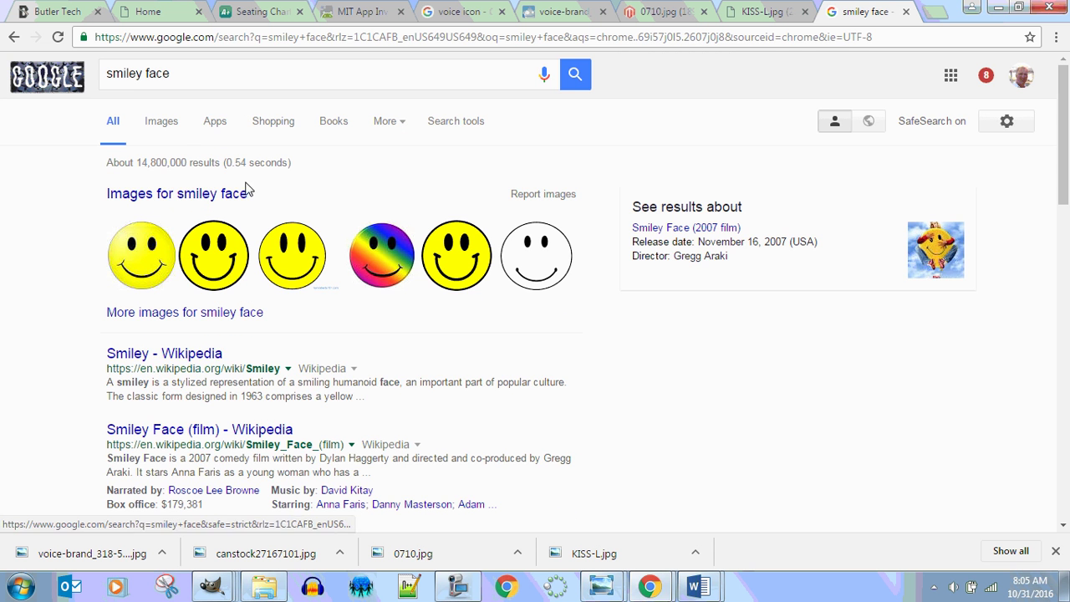
left_click(175, 124)
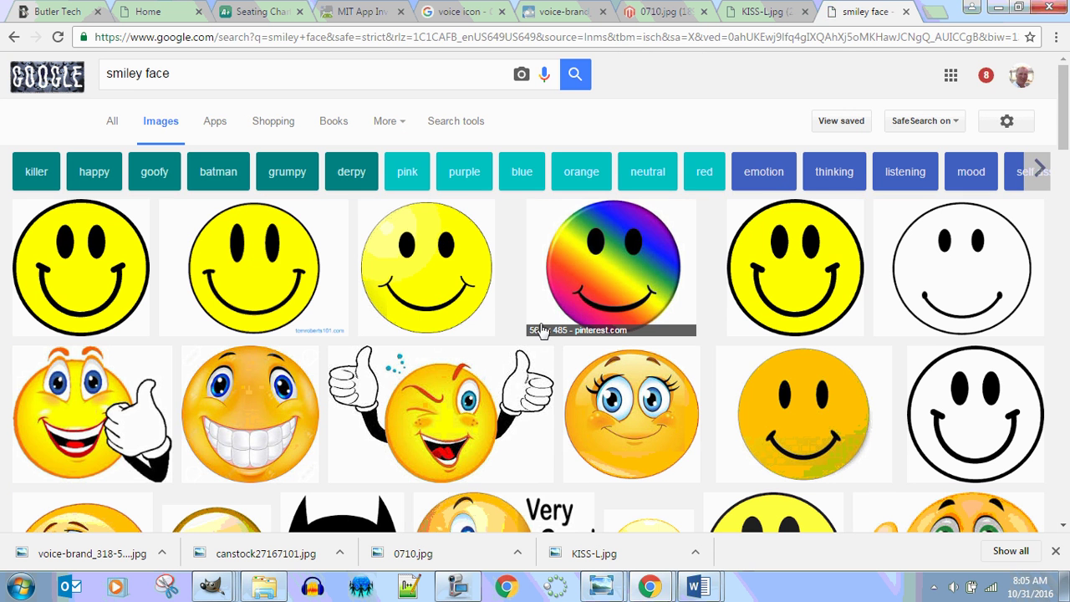
Open the toothy 300 × 335 smiley's preview, choose the closed-eyed grinning smiley among its related images and view that image at full size.
scroll(541, 331, "down", 4)
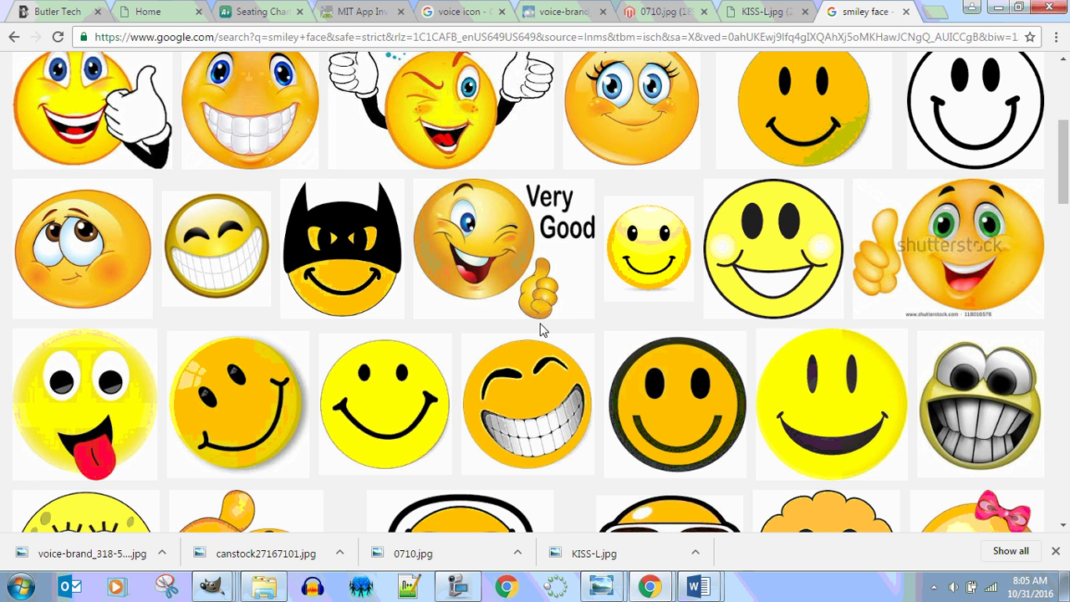
scroll(540, 329, "down", 3)
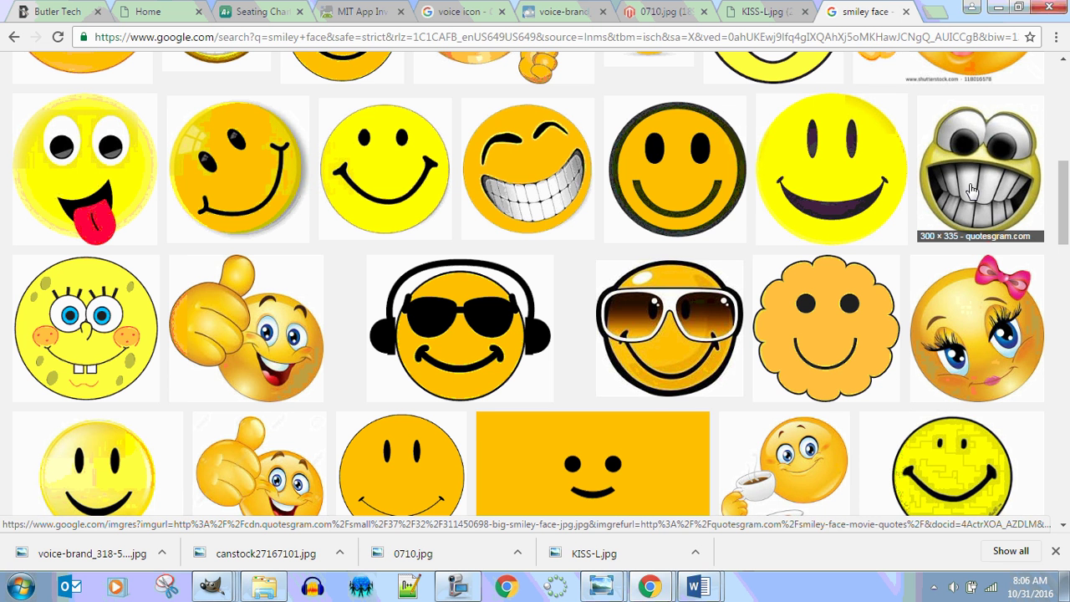
left_click(971, 191)
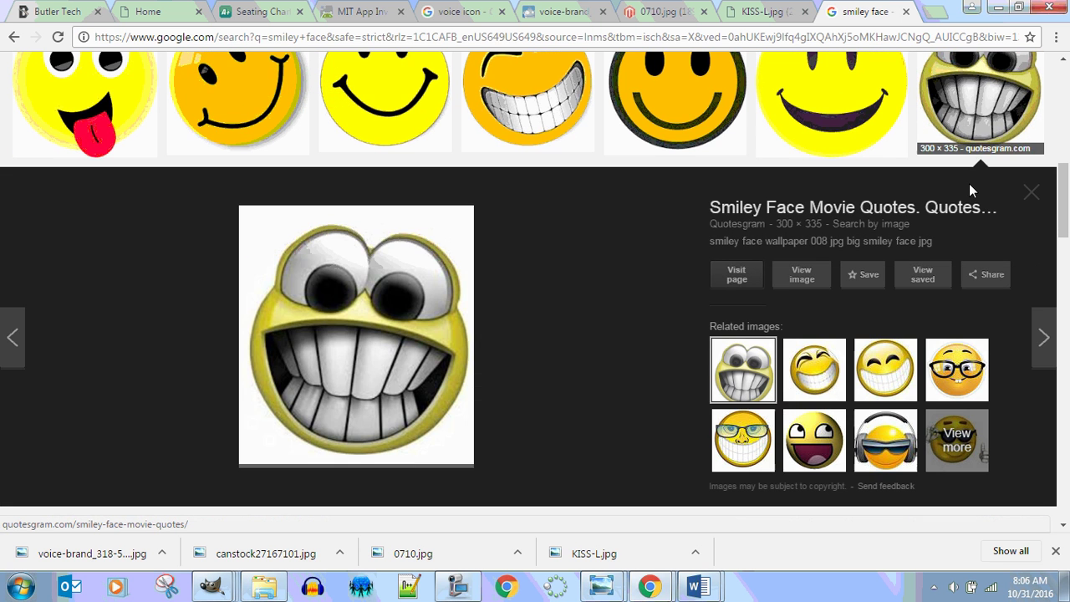
left_click(882, 373)
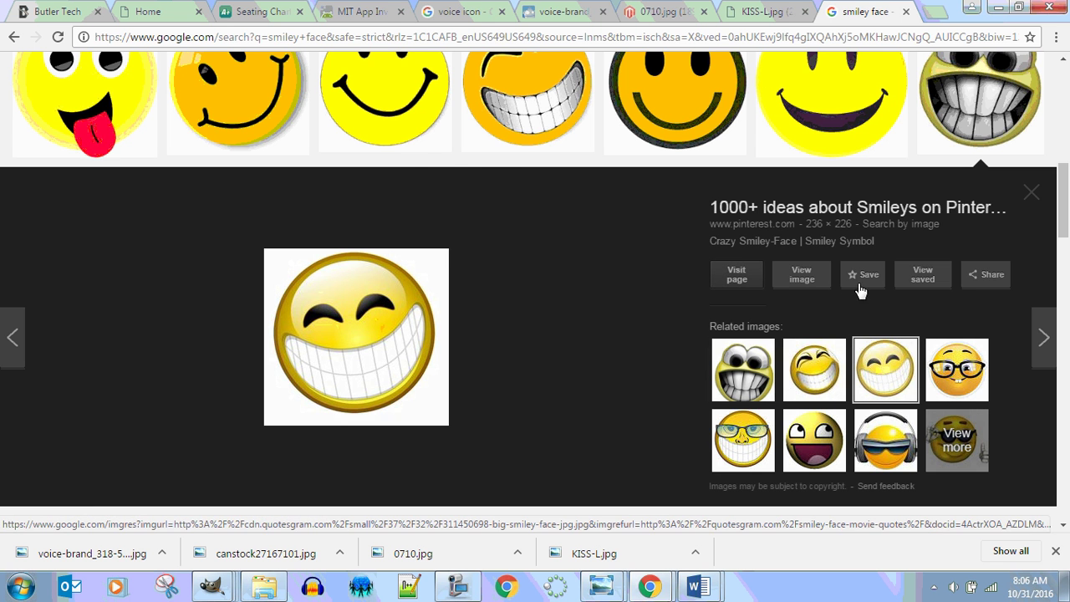
left_click(803, 275)
Save the grinning smiley as a JPEG image in the Count Me In 1.1.3 folder, keeping the suggested file name.
right_click(60, 141)
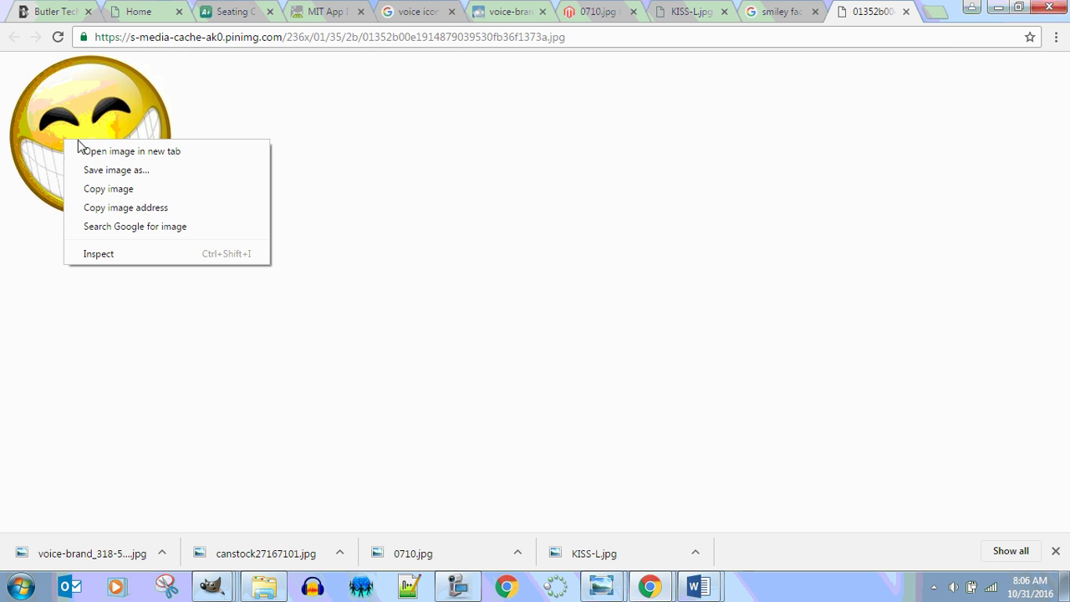
left_click(115, 172)
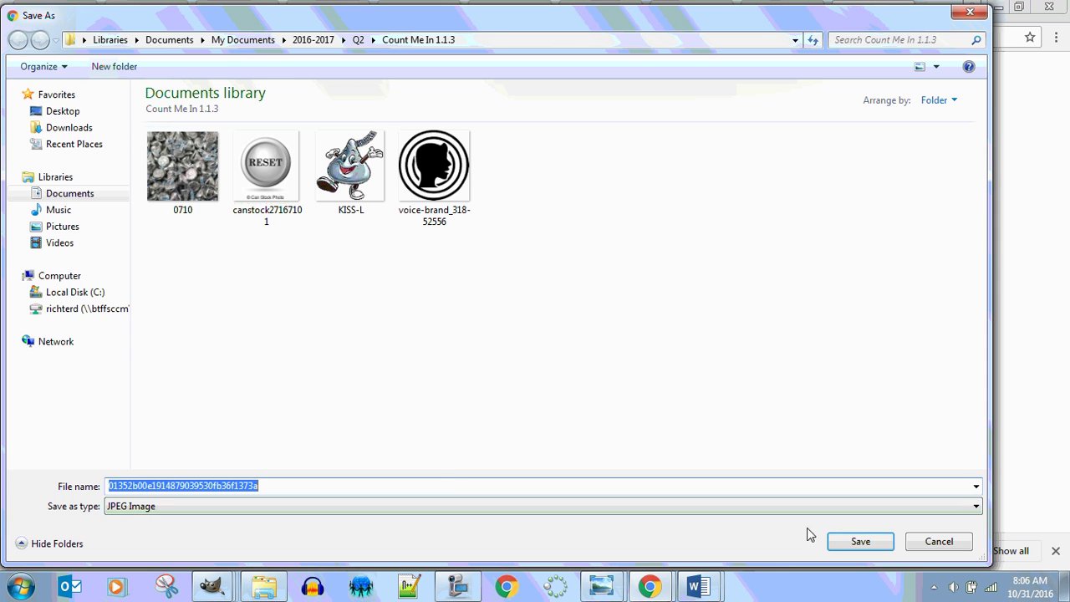
left_click(857, 543)
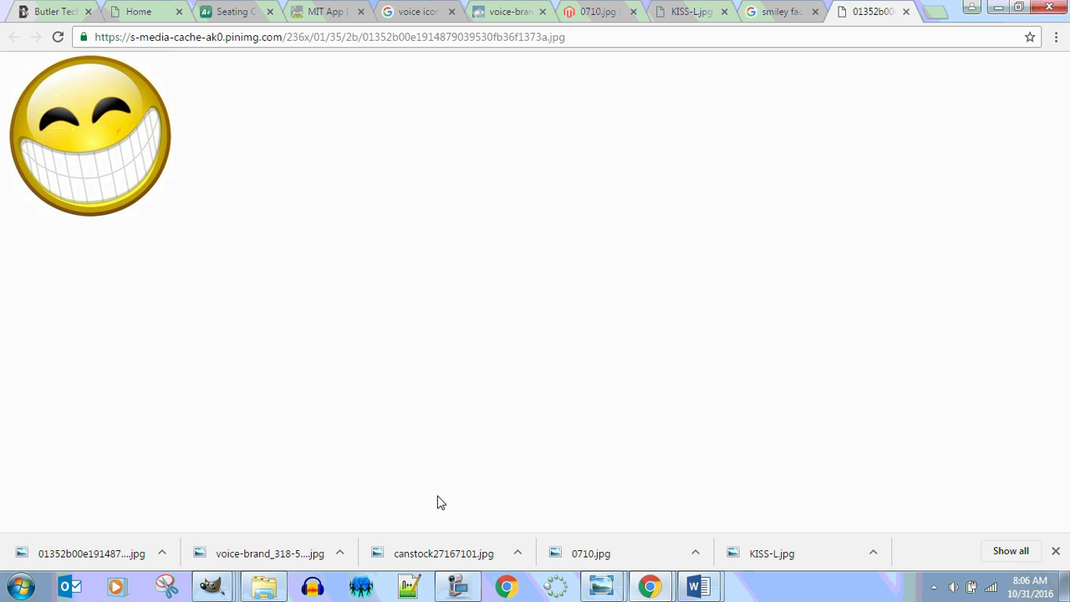
left_click(457, 586)
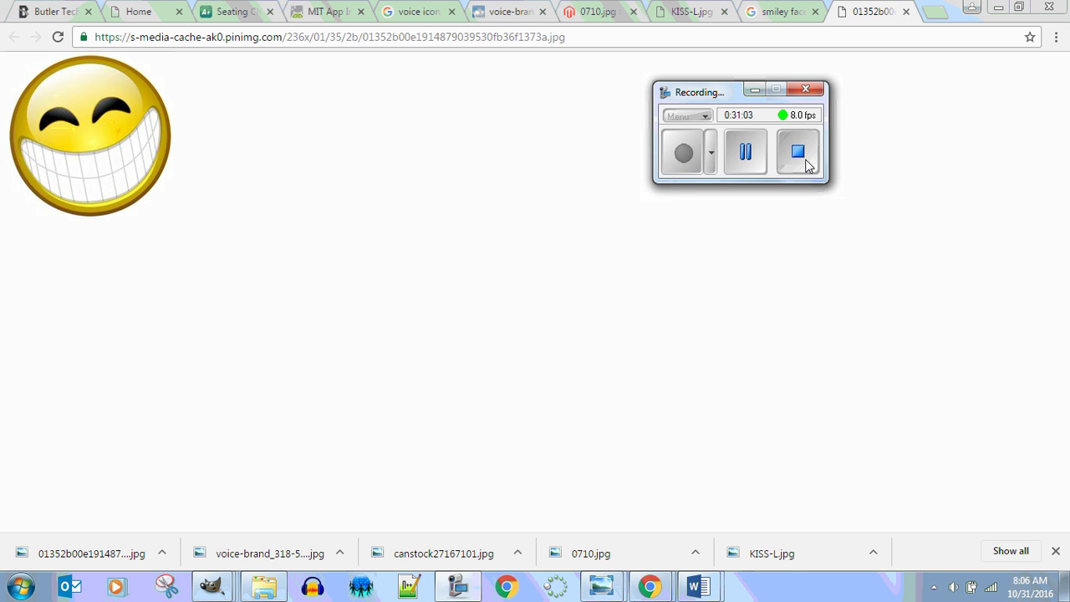